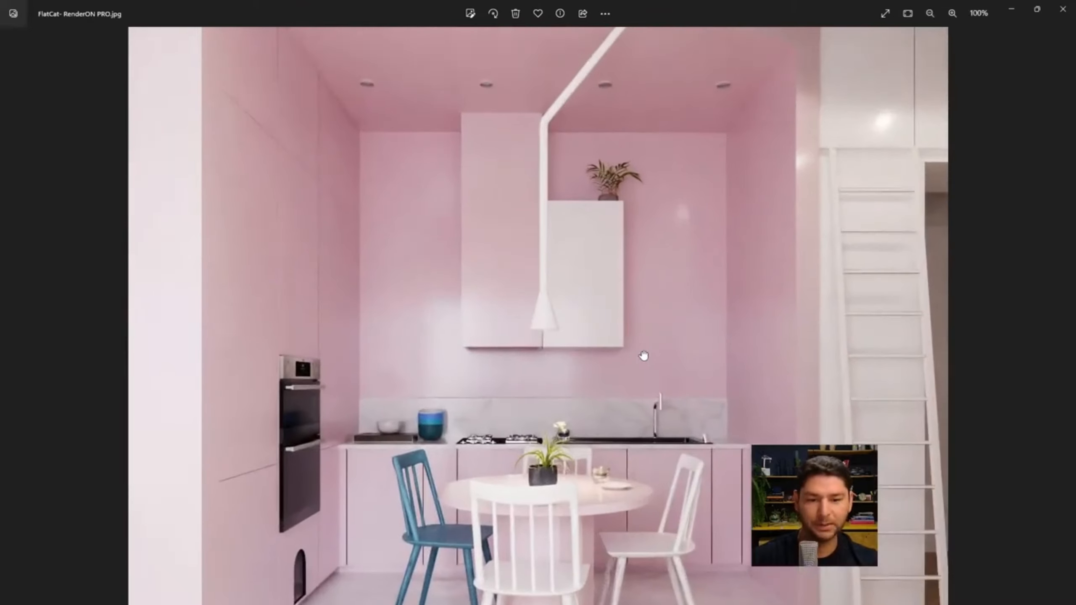
# - Examine the finished kitchen render FlatCat- RenderON PRO.jpg from the ceiling down to the floor
pyautogui.scroll(-5, 643, 360)
pyautogui.moveTo(634, 178); pyautogui.dragTo(638, 203)
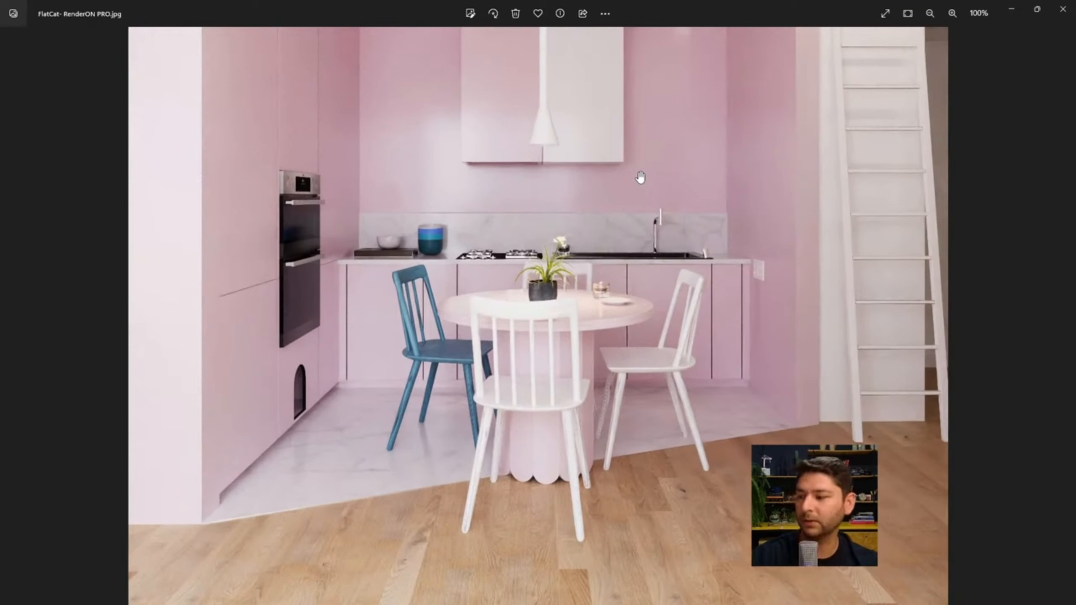
pyautogui.keyDown('ctrl'); pyautogui.scroll(-1, 616, 152); pyautogui.keyUp('ctrl')
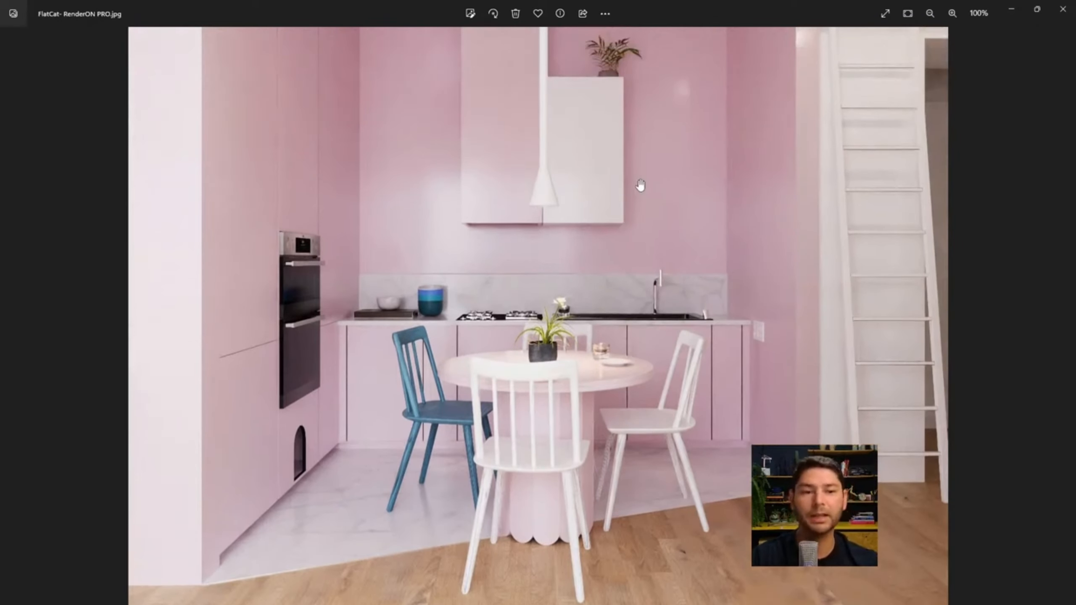
pyautogui.keyDown('ctrl'); pyautogui.scroll(-1, 627, 178); pyautogui.keyUp('ctrl')
pyautogui.scroll(-1, 613, 180)
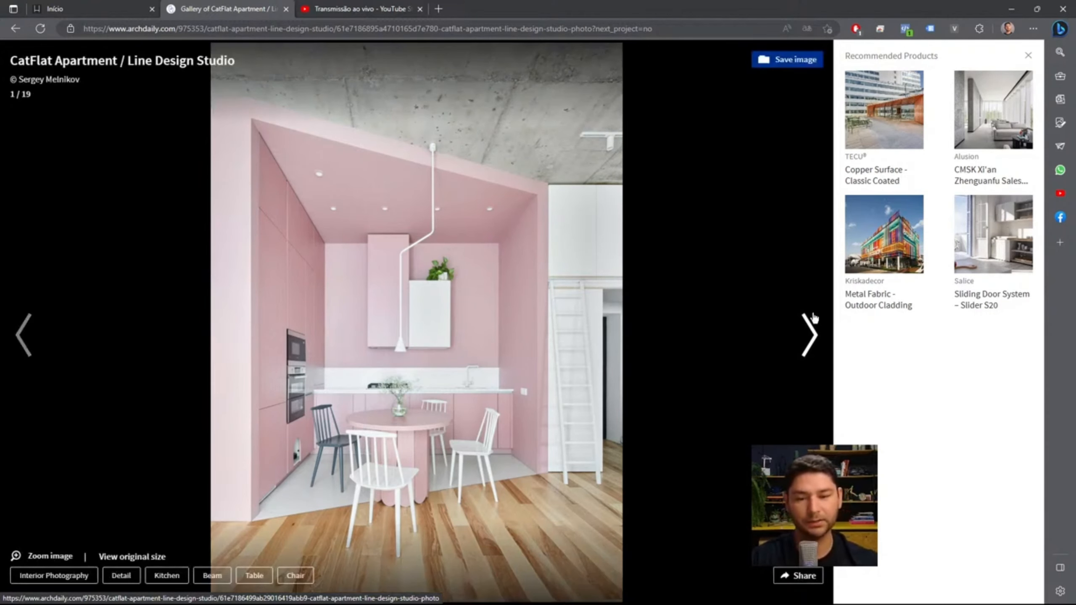
# - Browse the CatFlat Apartment photo gallery on ArchDaily in the browser through to the floor plan
pyautogui.click(810, 335)
pyautogui.click(810, 335)
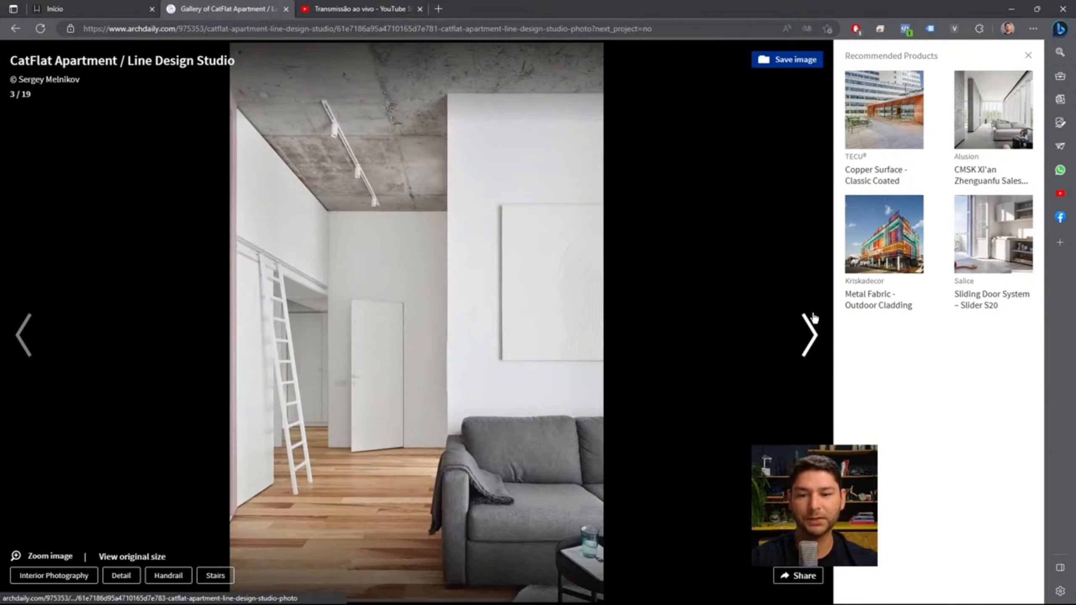
pyautogui.click(810, 335)
pyautogui.click(809, 335)
pyautogui.click(810, 335)
pyautogui.click(810, 335)
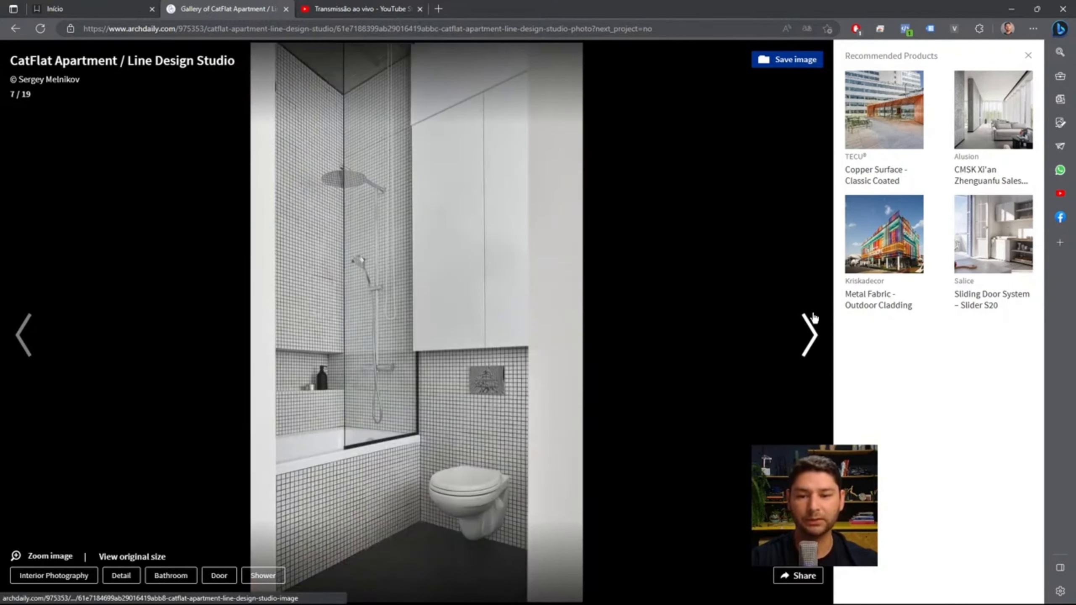
pyautogui.click(810, 335)
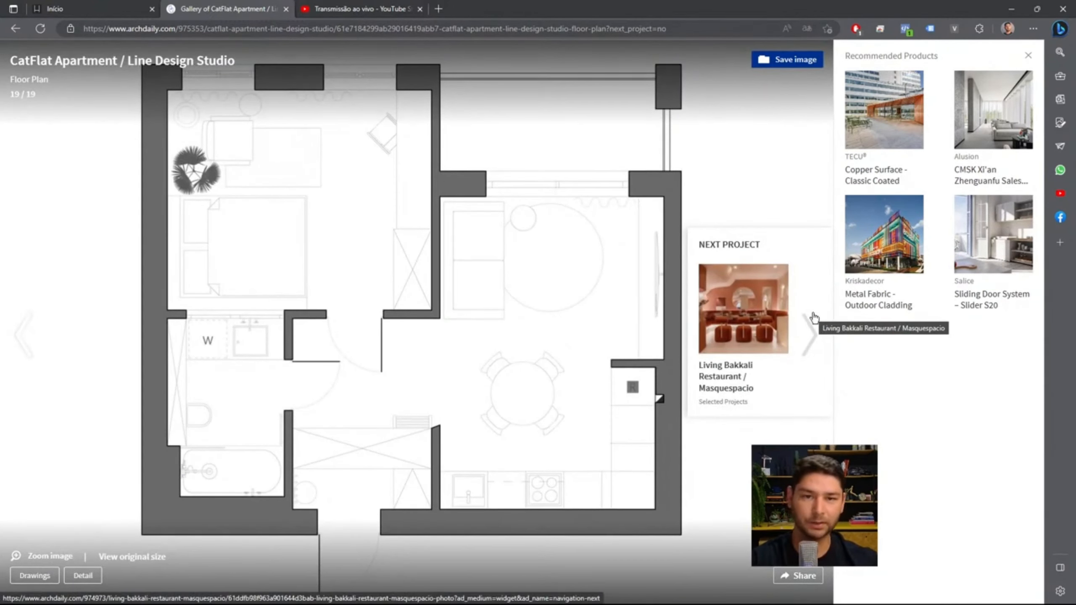
pyautogui.press('Left')
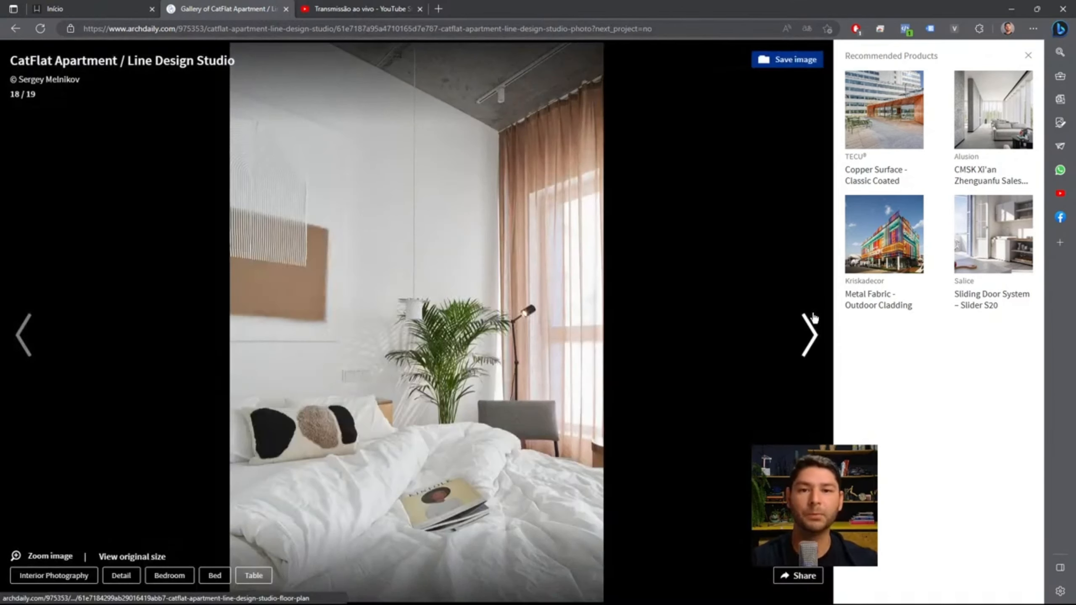
pyautogui.press('Left')
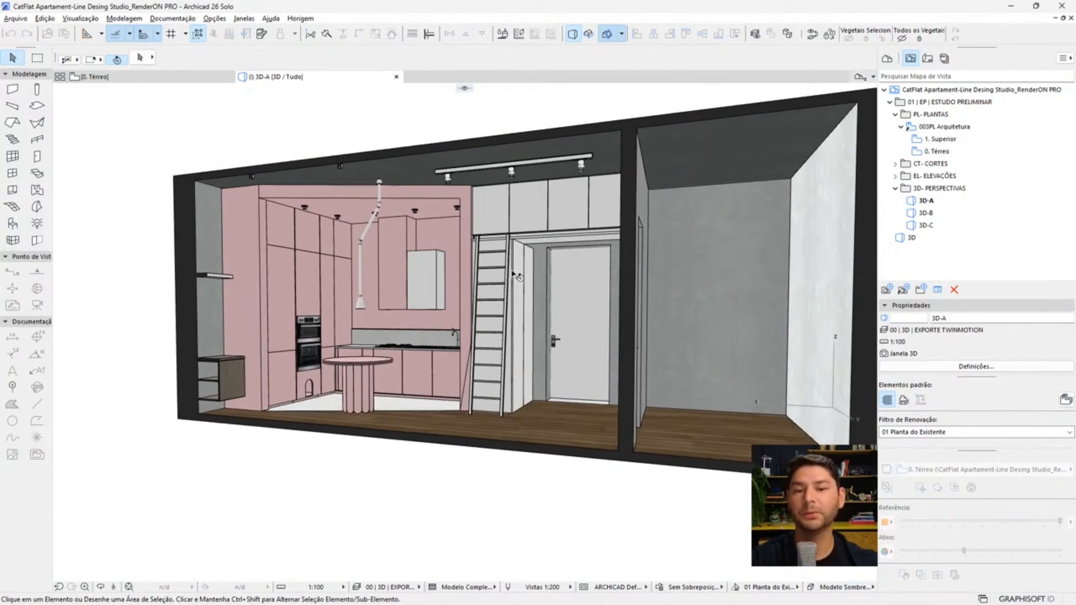
# - Review the finished apartment model in Archicad, orbiting it in 3D and viewing the 0. Térreo plan and saved perspectives 3D-A, 3D-B and 3D-C
pyautogui.keyDown('shift'); pyautogui.moveTo(516, 263); pyautogui.dragTo(600, 228, button='middle'); pyautogui.keyUp('shift')
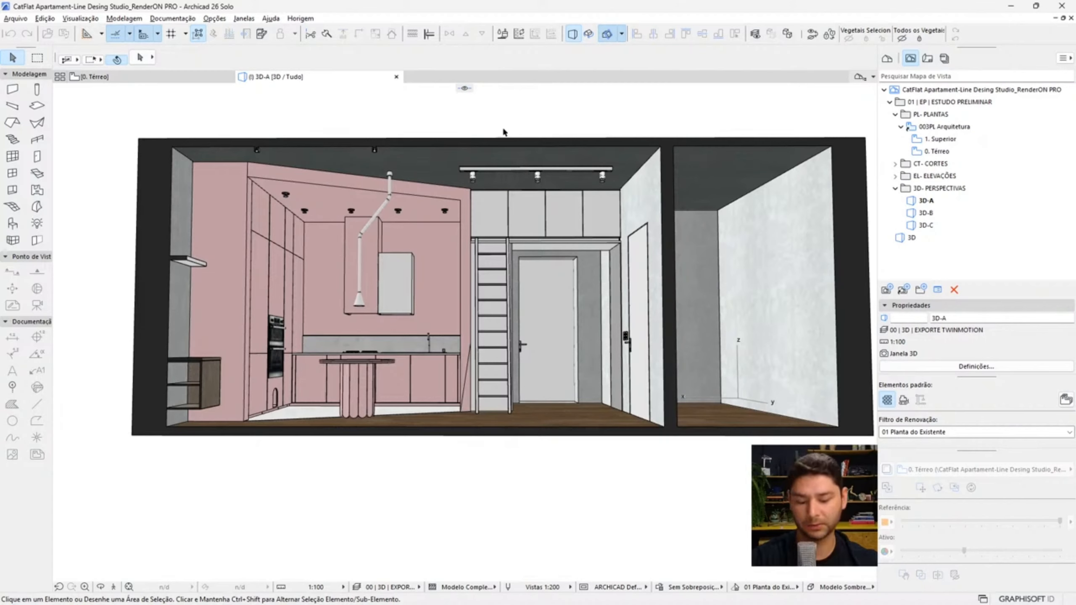
pyautogui.keyDown('shift'); pyautogui.moveTo(604, 165); pyautogui.dragTo(329, 192, button='middle'); pyautogui.keyUp('shift')
pyautogui.scroll(5, 474, 218)
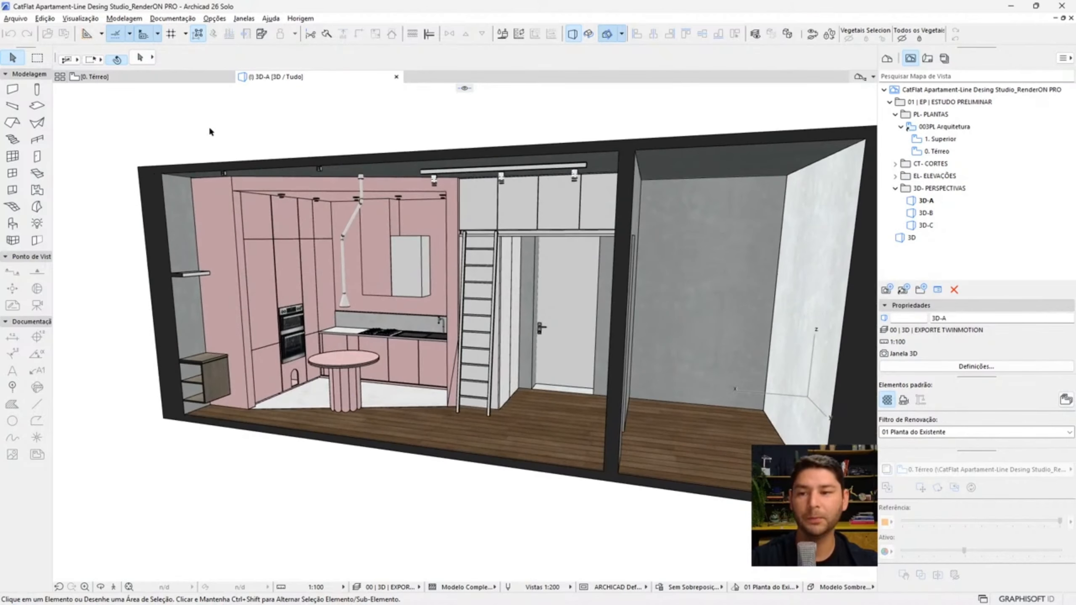
pyautogui.click(950, 154)
pyautogui.doubleClick(950, 154)
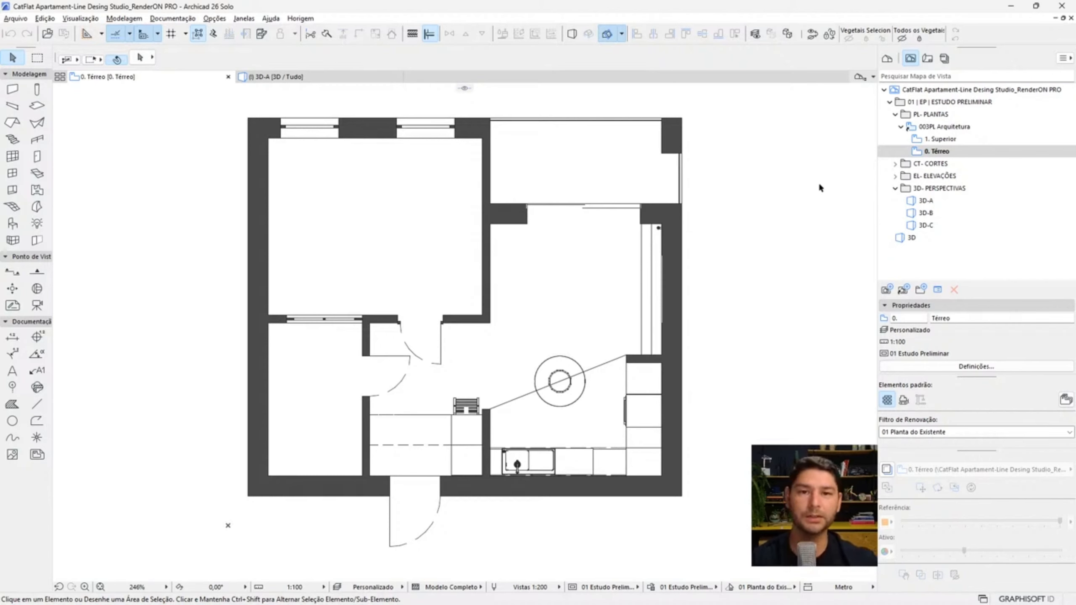
pyautogui.doubleClick(931, 201)
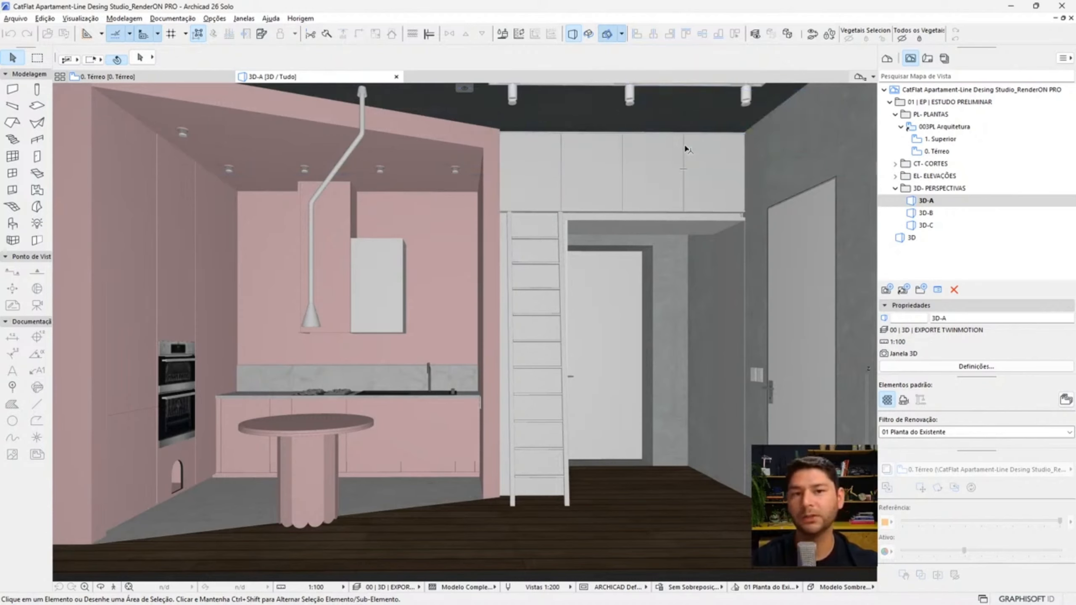
pyautogui.click(939, 215)
pyautogui.doubleClick(941, 217)
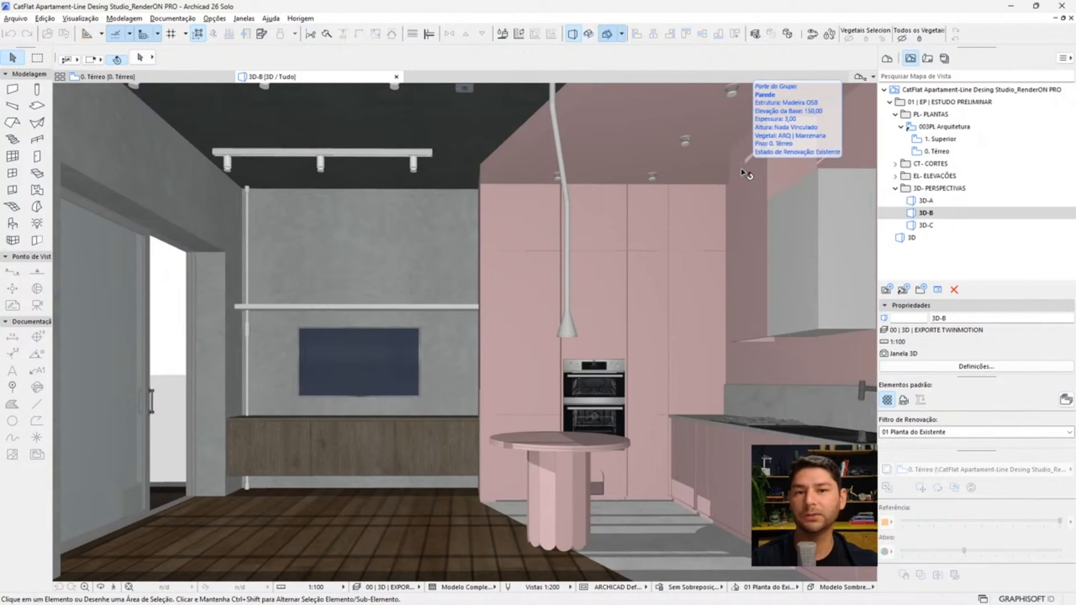
pyautogui.press('F2')
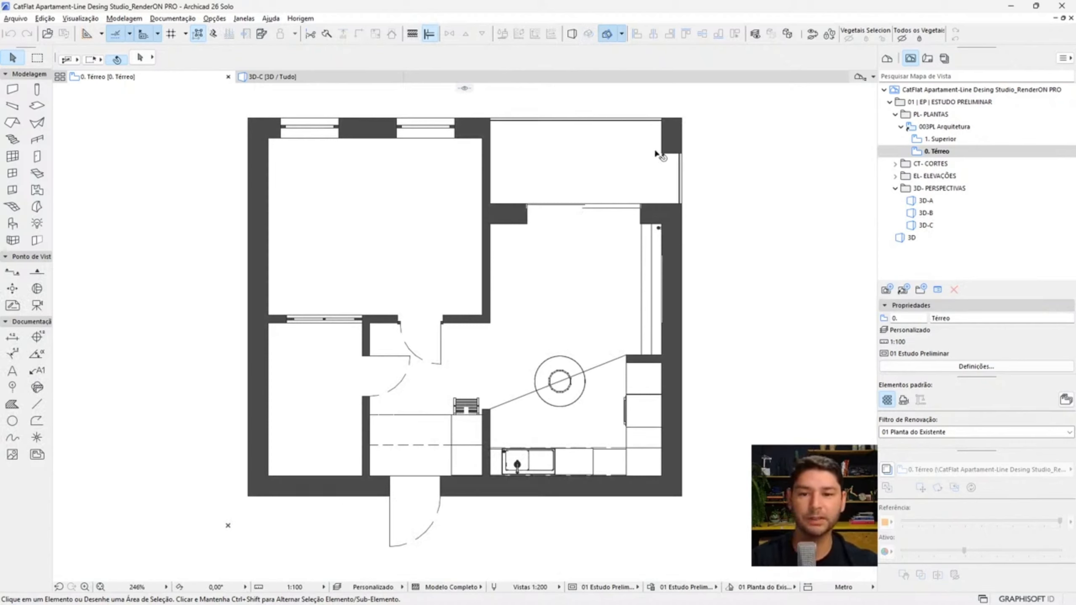
# - Open the general 3D view and cut the building with a horizontal cutting plane through the walls to expose the rooms
pyautogui.doubleClick(919, 238)
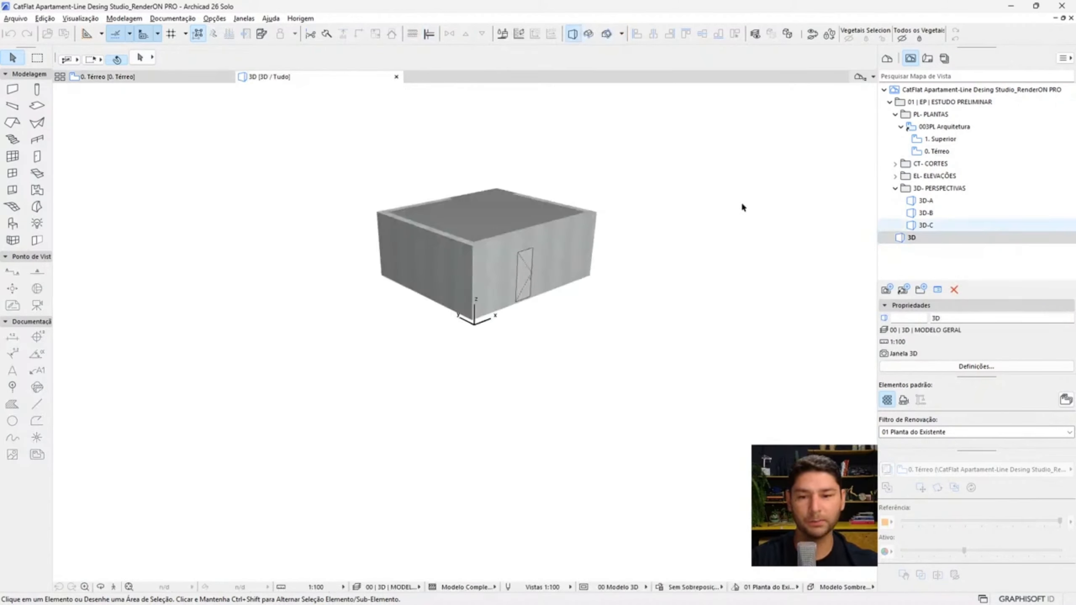
pyautogui.keyDown('shift'); pyautogui.moveTo(740, 204); pyautogui.dragTo(799, 437, button='middle'); pyautogui.keyUp('shift')
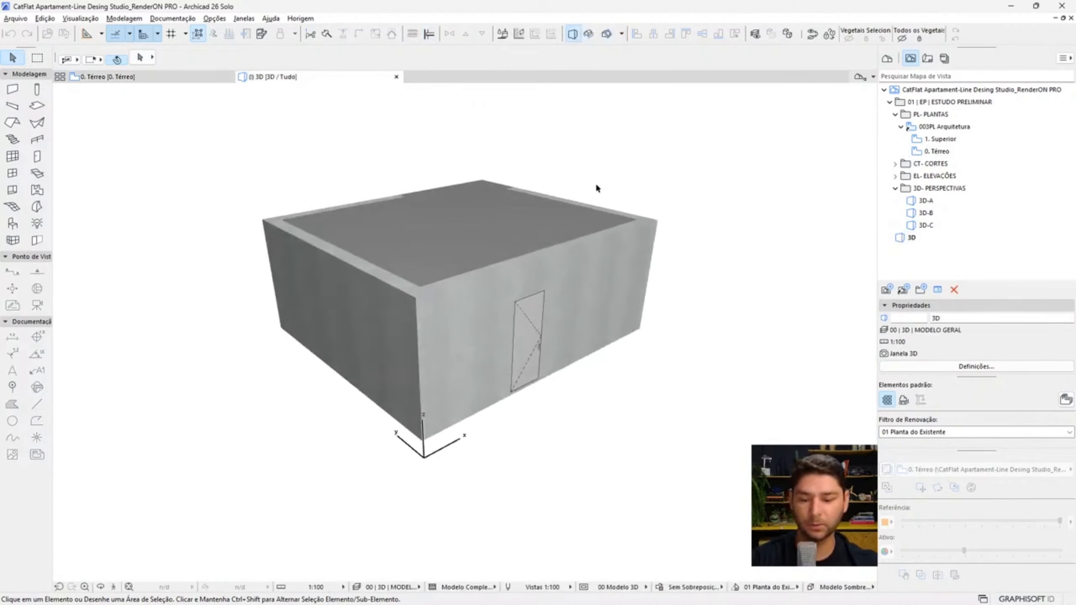
pyautogui.click(606, 34)
pyautogui.click(465, 90)
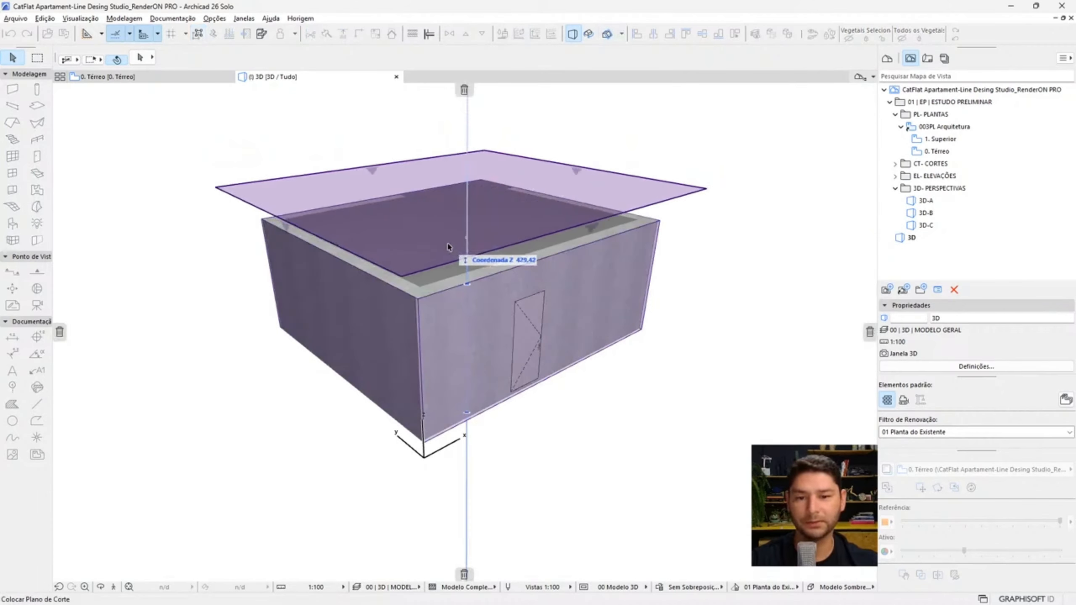
pyautogui.click(447, 300)
pyautogui.scroll(3, 474, 296)
pyautogui.keyDown('shift'); pyautogui.moveTo(593, 128); pyautogui.dragTo(610, 290, button='middle'); pyautogui.keyUp('shift')
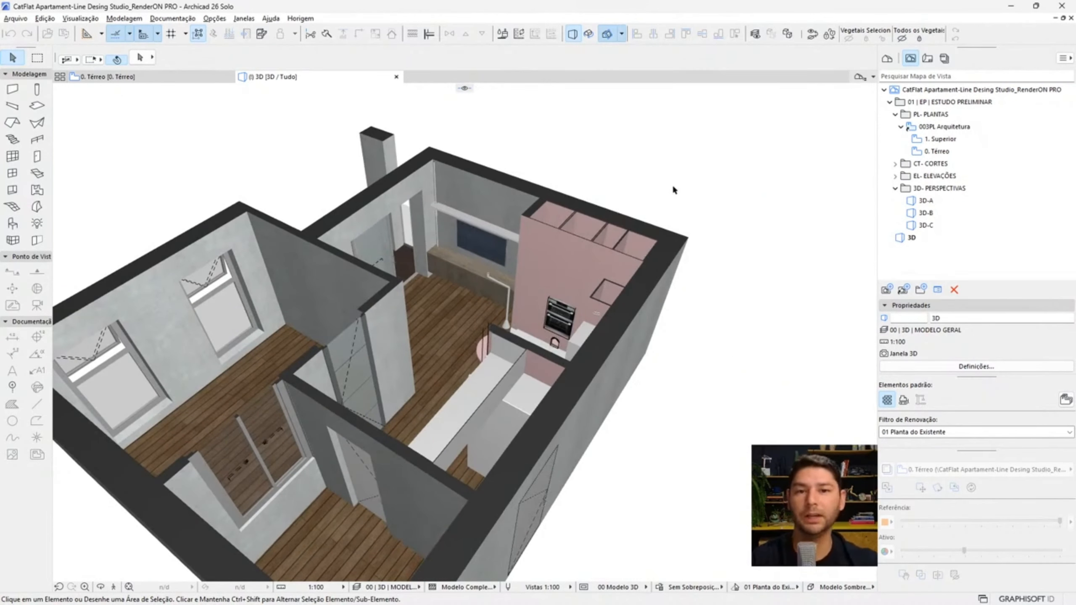
# - Examine the cut-open apartment model from all sides, including the kitchen, living room, hallway and wooden floors
pyautogui.scroll(-2, 673, 190)
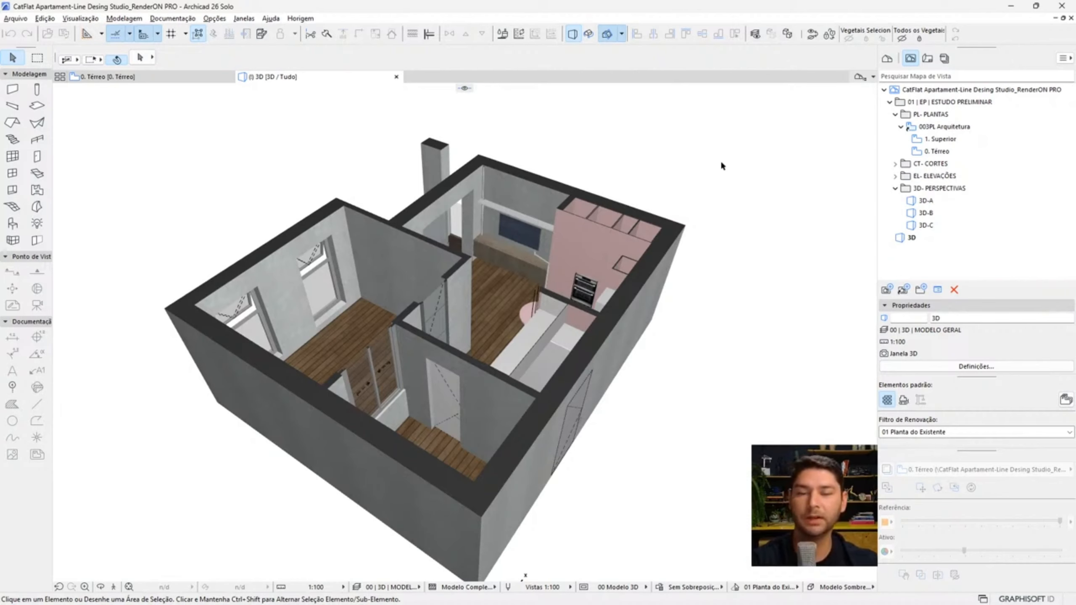
pyautogui.keyDown('shift'); pyautogui.moveTo(687, 167); pyautogui.dragTo(602, 214, button='middle'); pyautogui.keyUp('shift')
pyautogui.scroll(3, 480, 201)
pyautogui.keyDown('shift'); pyautogui.moveTo(433, 229); pyautogui.dragTo(550, 178, button='middle'); pyautogui.keyUp('shift')
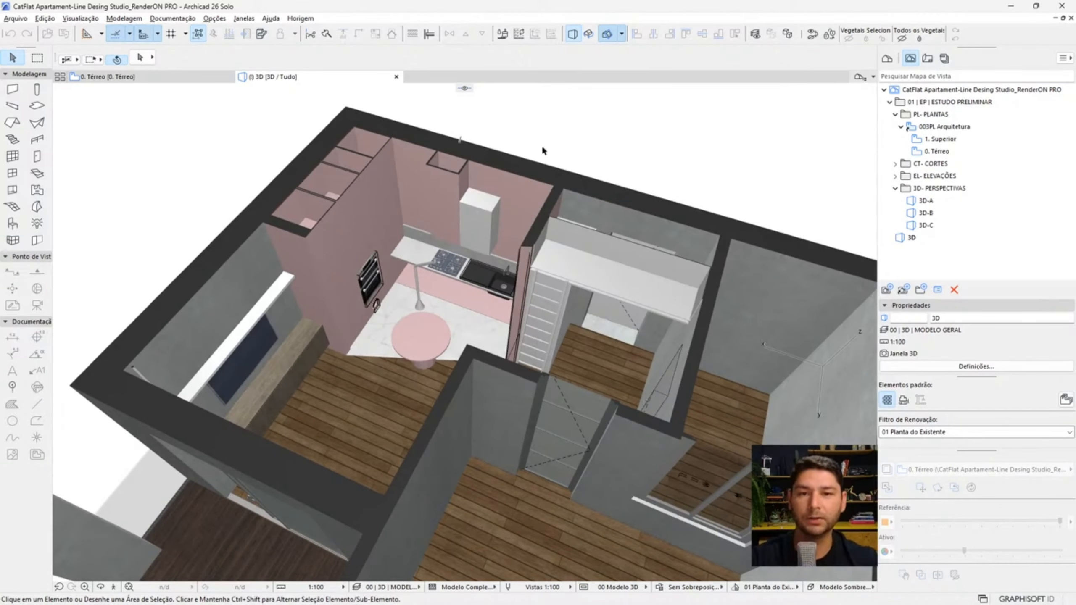
pyautogui.keyDown('shift'); pyautogui.moveTo(545, 285); pyautogui.dragTo(548, 355, button='middle'); pyautogui.keyUp('shift')
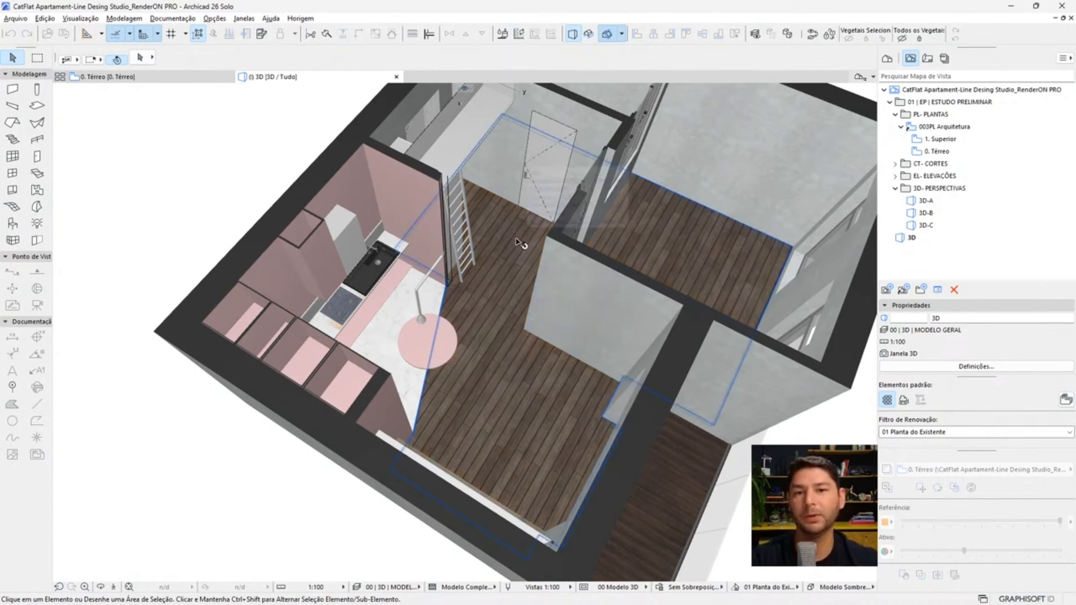
pyautogui.scroll(-3, 417, 228)
pyautogui.keyDown('shift'); pyautogui.moveTo(468, 269); pyautogui.dragTo(373, 193, button='middle'); pyautogui.keyUp('shift')
pyautogui.keyDown('shift'); pyautogui.moveTo(578, 193); pyautogui.dragTo(625, 235, button='middle'); pyautogui.keyUp('shift')
pyautogui.scroll(3, 527, 197)
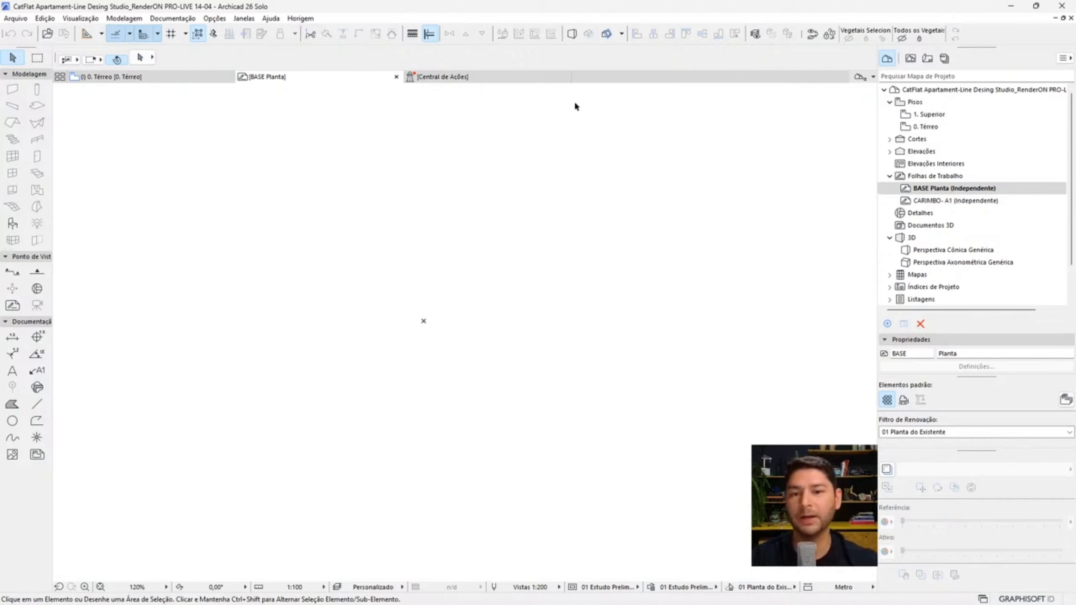
pyautogui.click(564, 78)
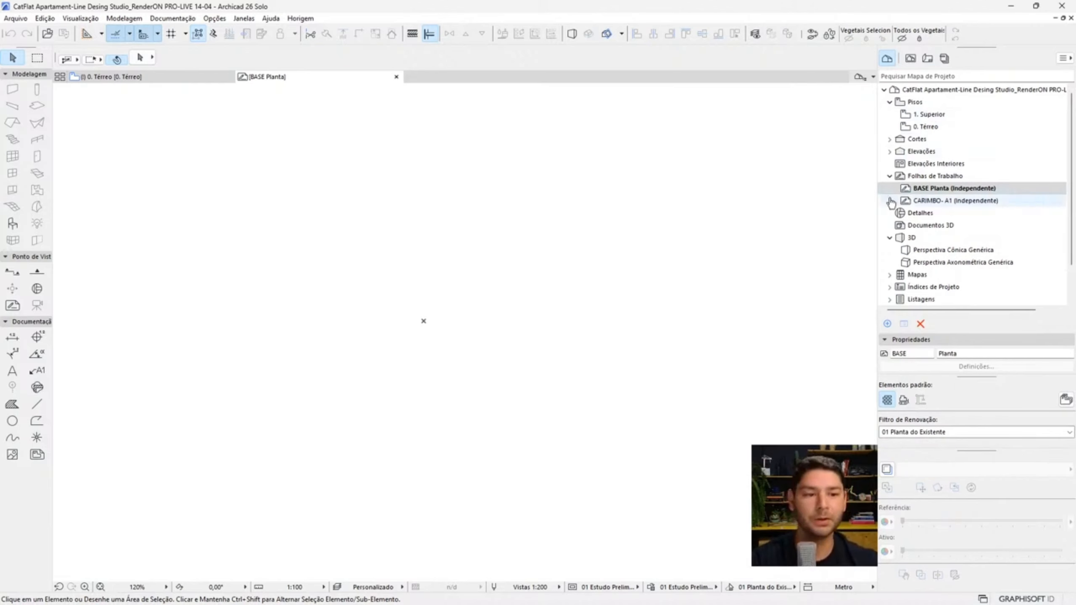
pyautogui.click(932, 177)
pyautogui.rightClick(933, 178)
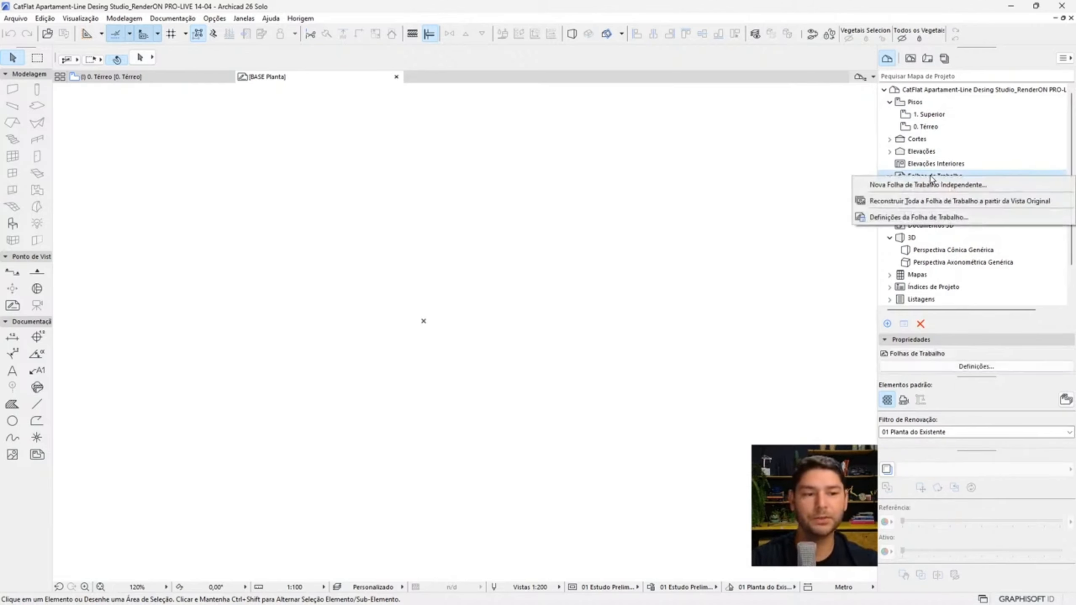
pyautogui.click(907, 185)
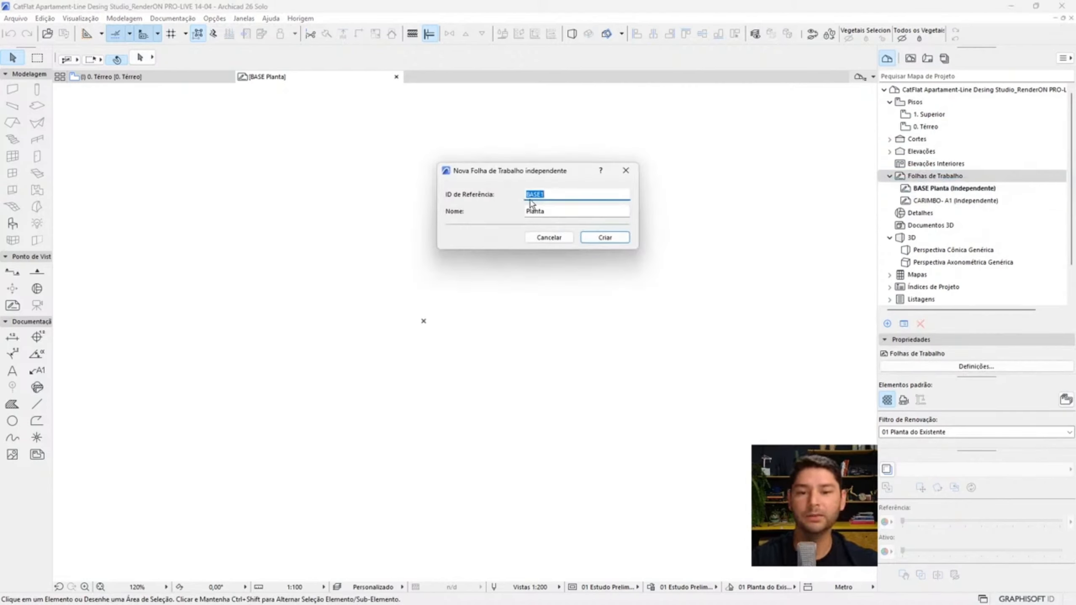
pyautogui.click(626, 170)
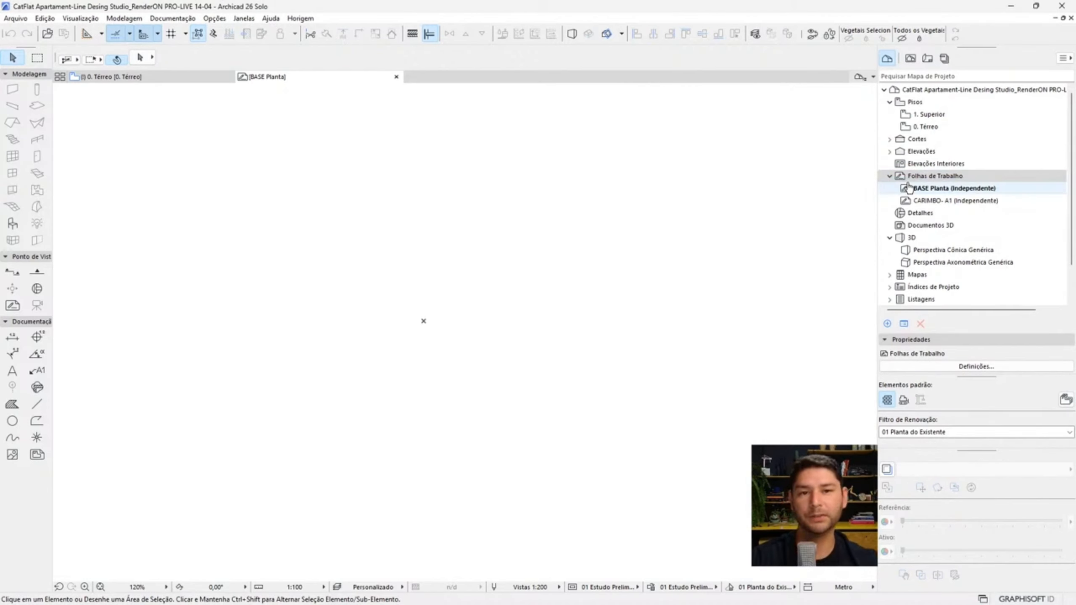
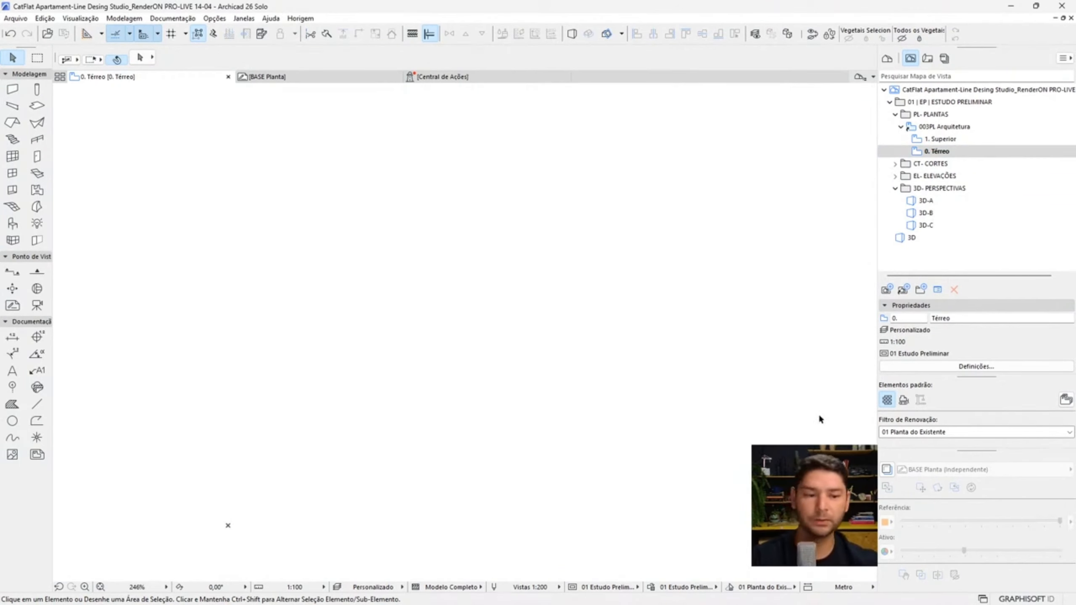
# - Show the BASE Planta worksheet as trace reference on the ground-floor plan and reopen the saved 0. Térreo view
pyautogui.click(887, 58)
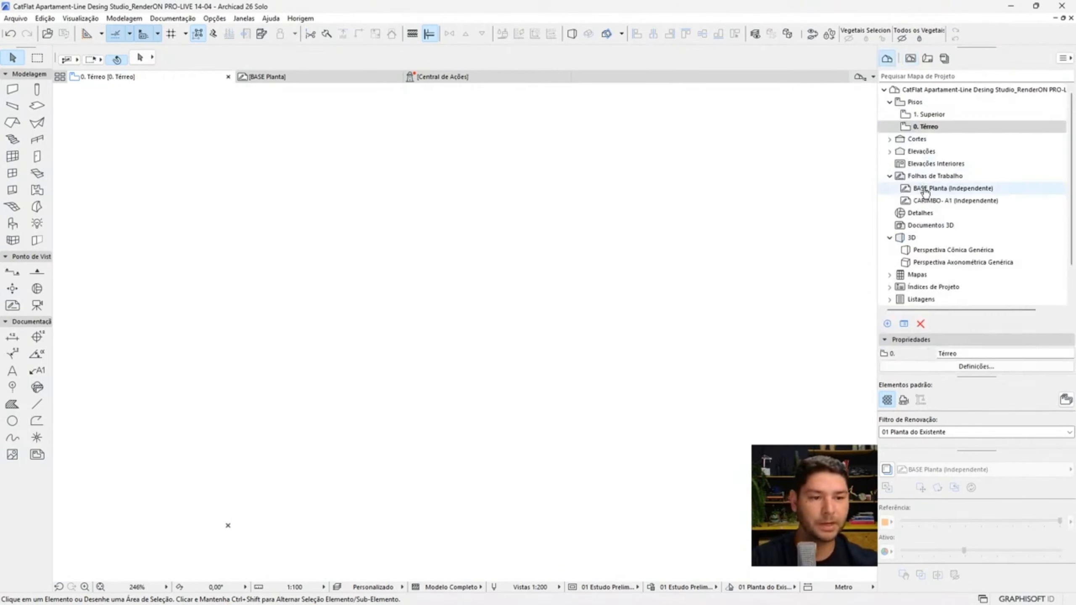
pyautogui.rightClick(925, 191)
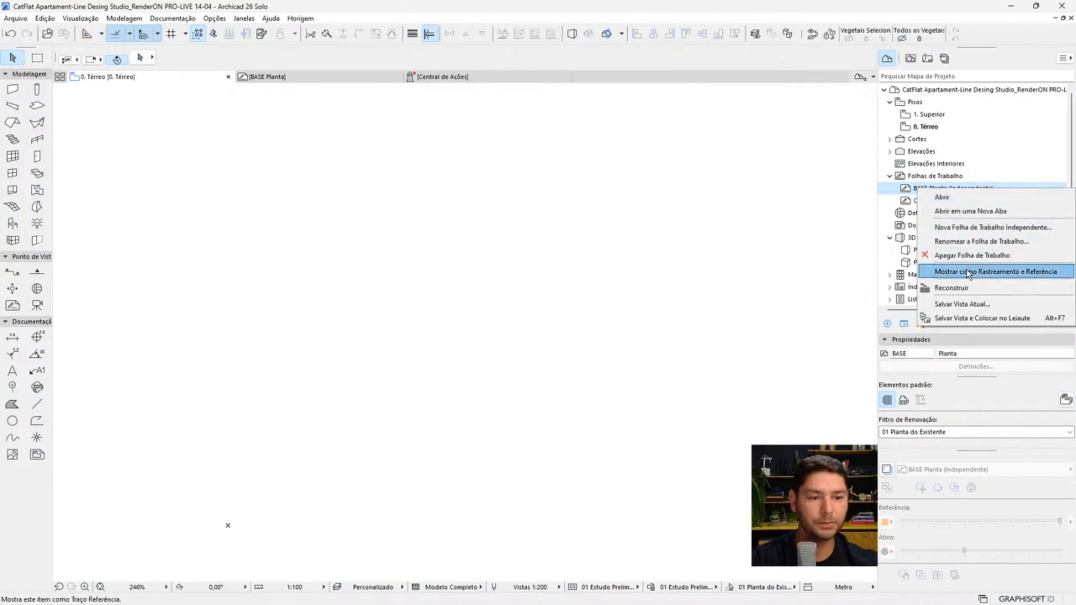
pyautogui.click(970, 274)
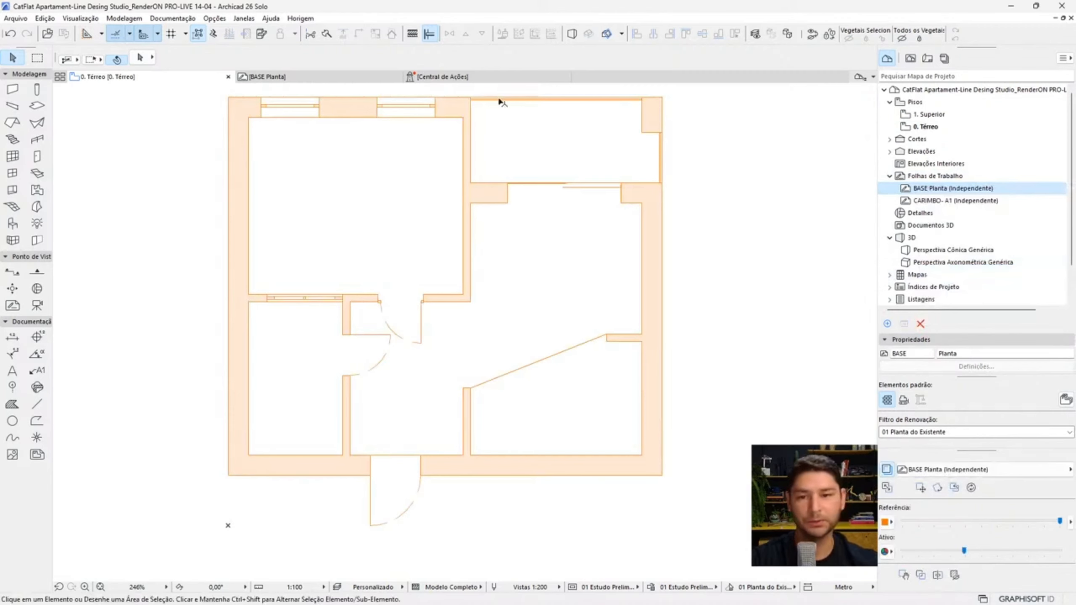
pyautogui.scroll(-2, 535, 250)
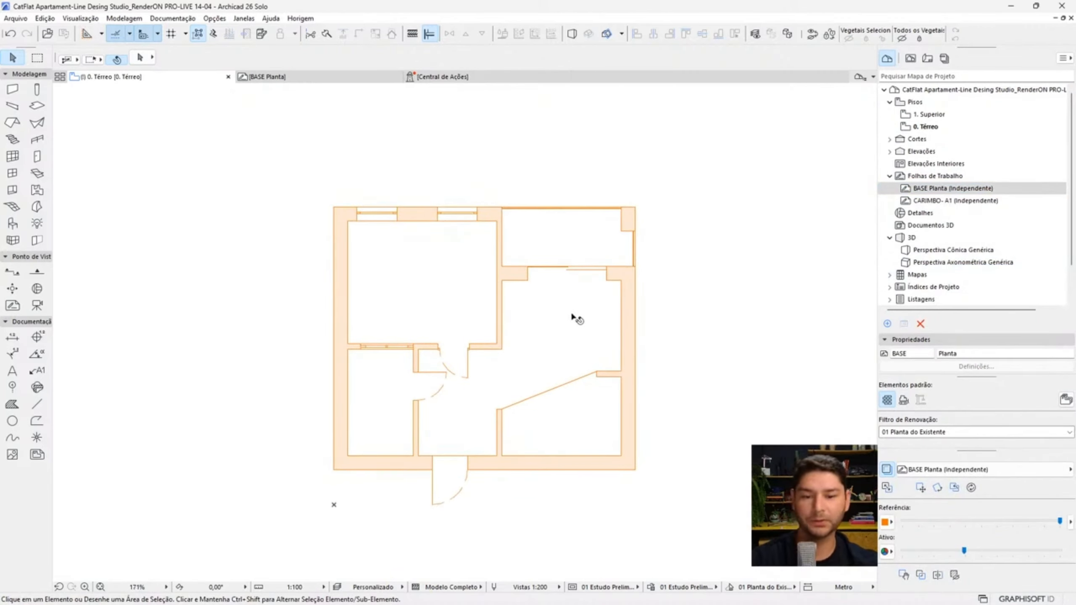
pyautogui.click(910, 58)
pyautogui.click(937, 152)
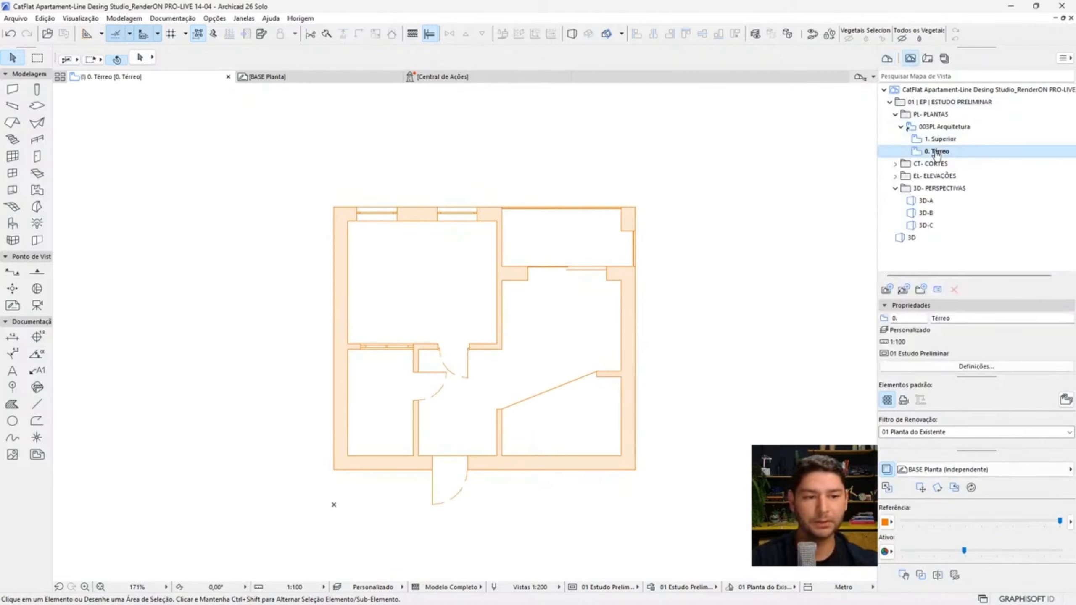
pyautogui.doubleClick(937, 152)
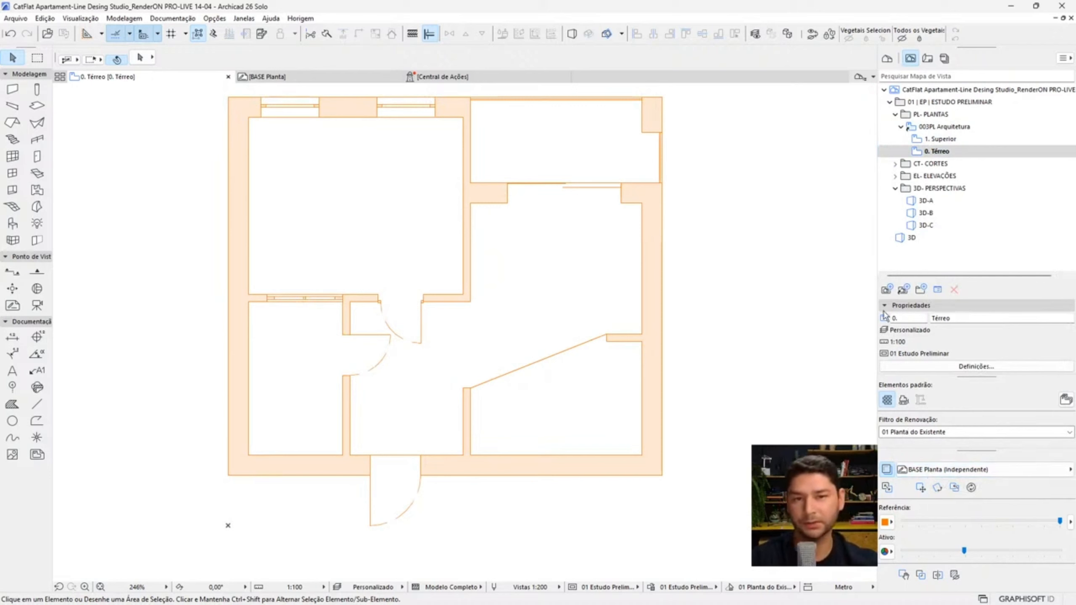
# - Look up the Rastreamento & Referência palette in the list of available palettes
pyautogui.click(249, 18)
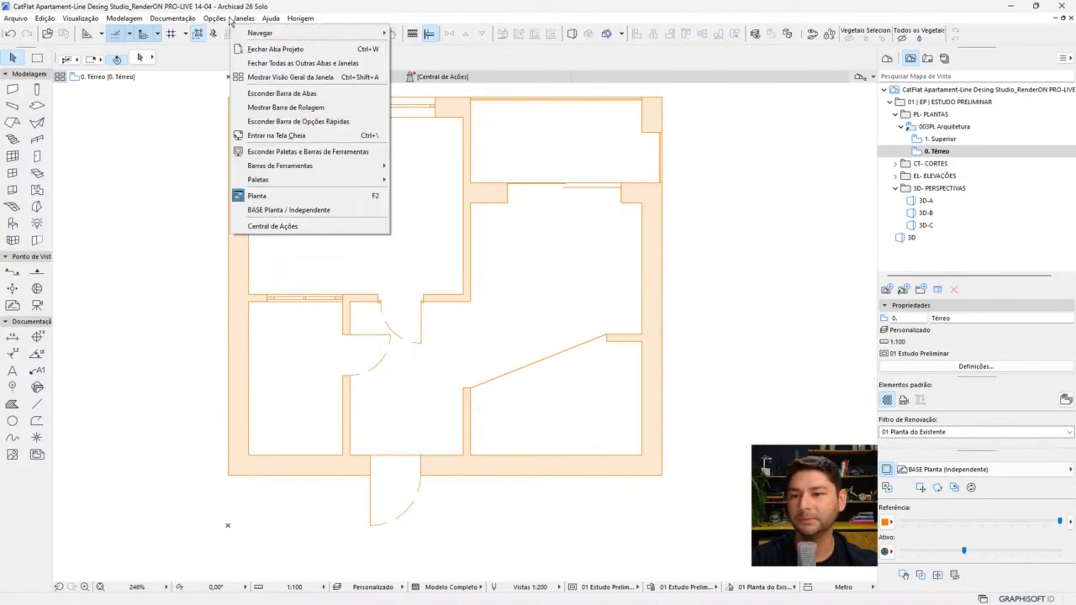
pyautogui.moveTo(382, 180)
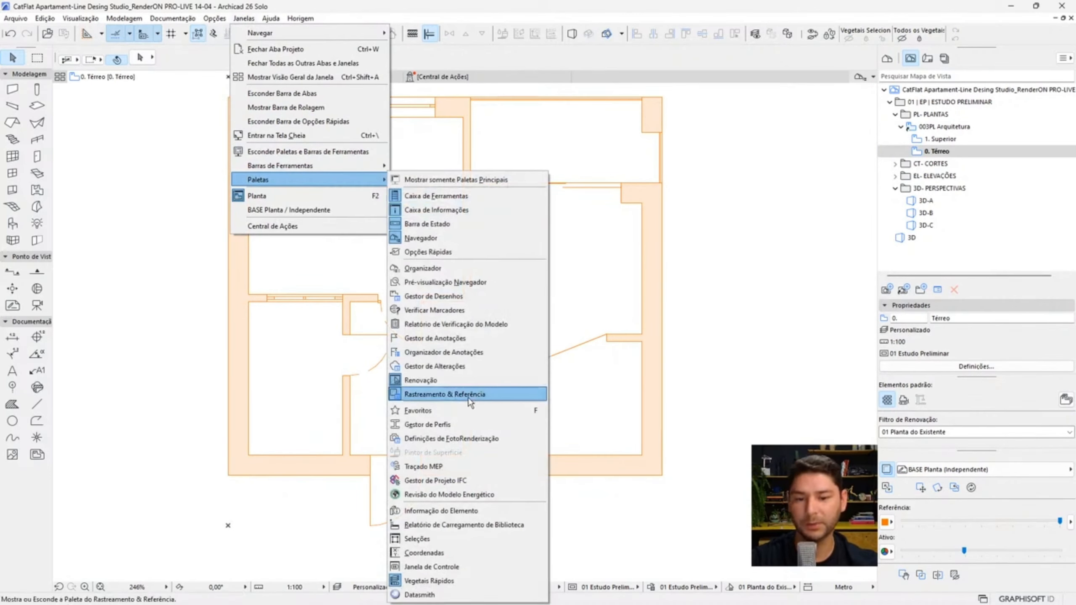
pyautogui.click(765, 398)
pyautogui.moveTo(720, 211); pyautogui.dragTo(726, 265, button='middle')
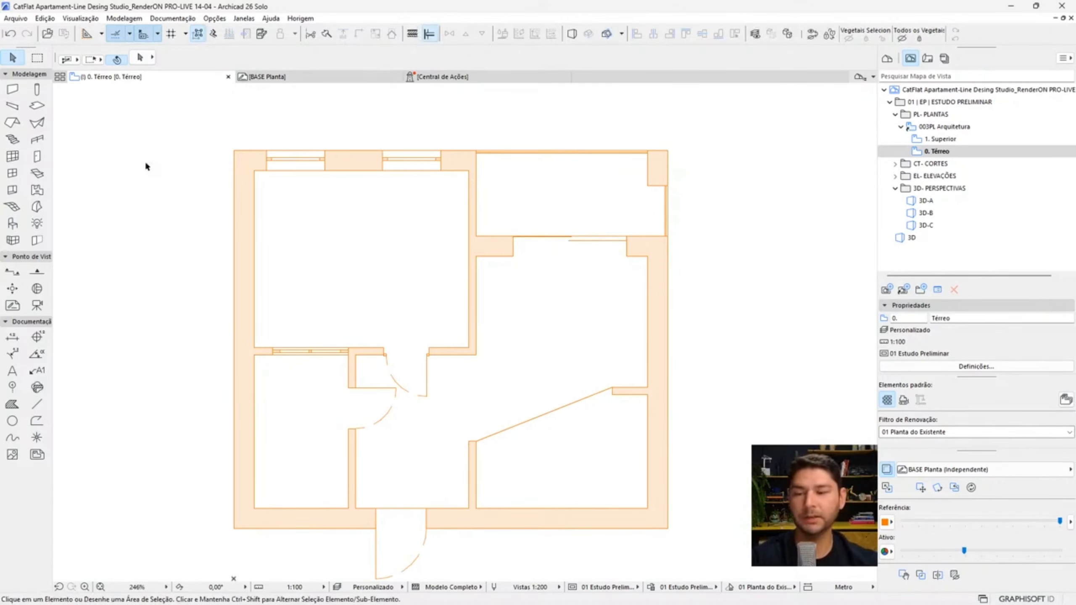
# - Open the Favorites palette, place it beside the plan and enlarge its folder list
pyautogui.press('f')
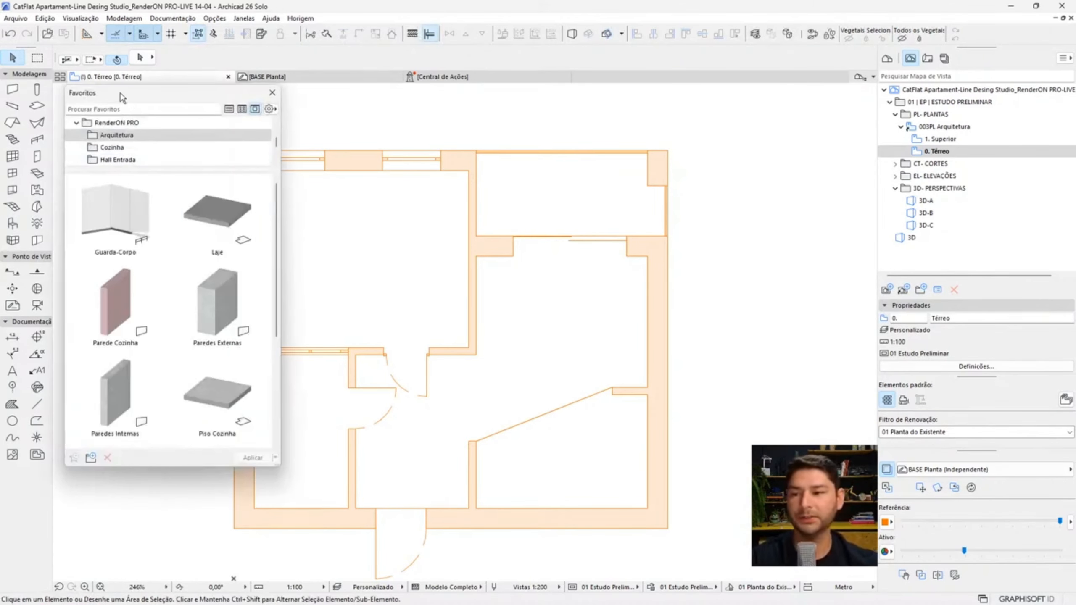
pyautogui.moveTo(121, 94); pyautogui.dragTo(120, 103)
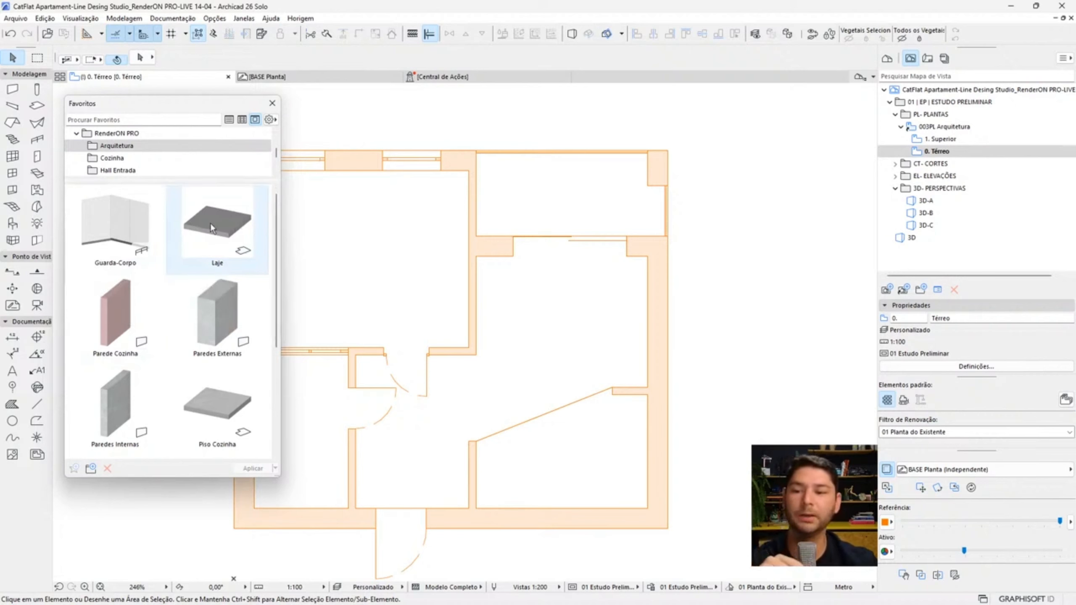
pyautogui.scroll(-4, 216, 297)
pyautogui.scroll(4, 218, 342)
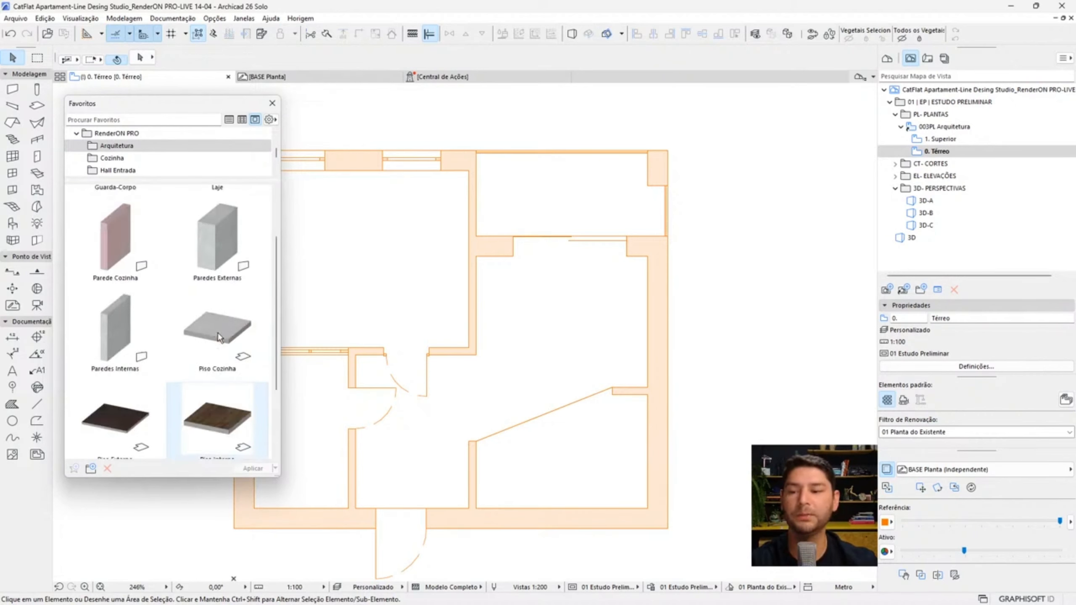
pyautogui.moveTo(153, 181); pyautogui.dragTo(154, 272)
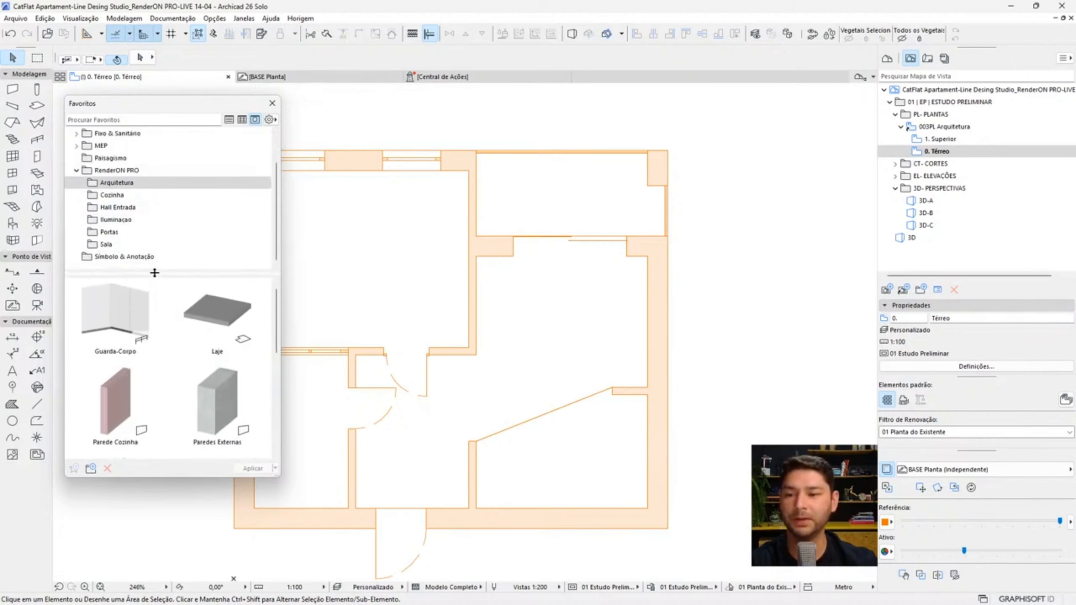
# - Browse the RenderON PRO favorites in the Arquitetura, Cozinha, Hall Entrada, Iluminacao, Portas and Sala folders
pyautogui.click(122, 172)
pyautogui.click(135, 185)
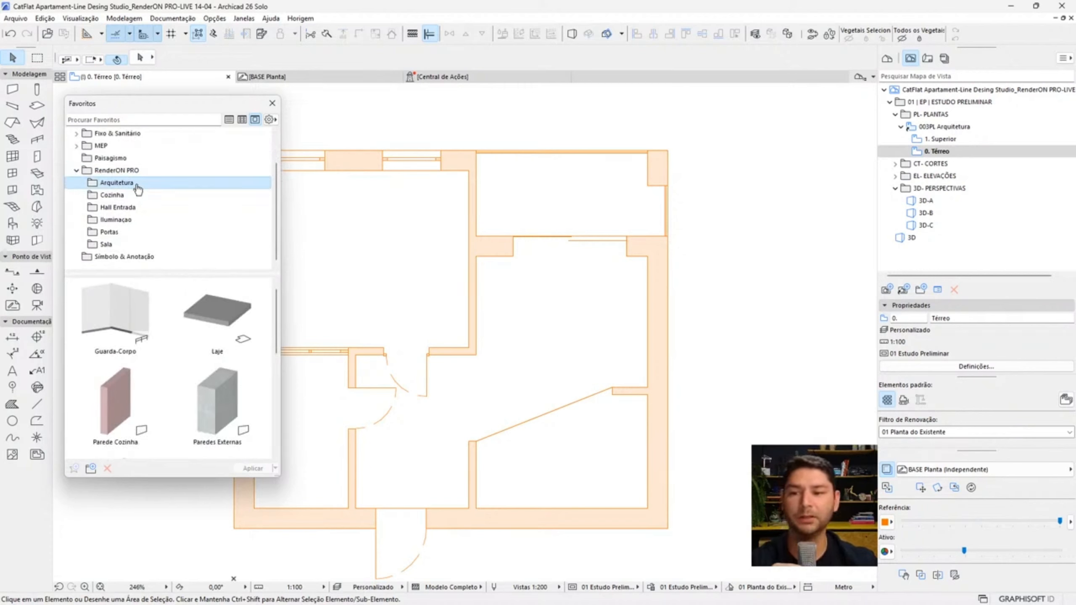
pyautogui.click(135, 195)
pyautogui.scroll(-6, 160, 388)
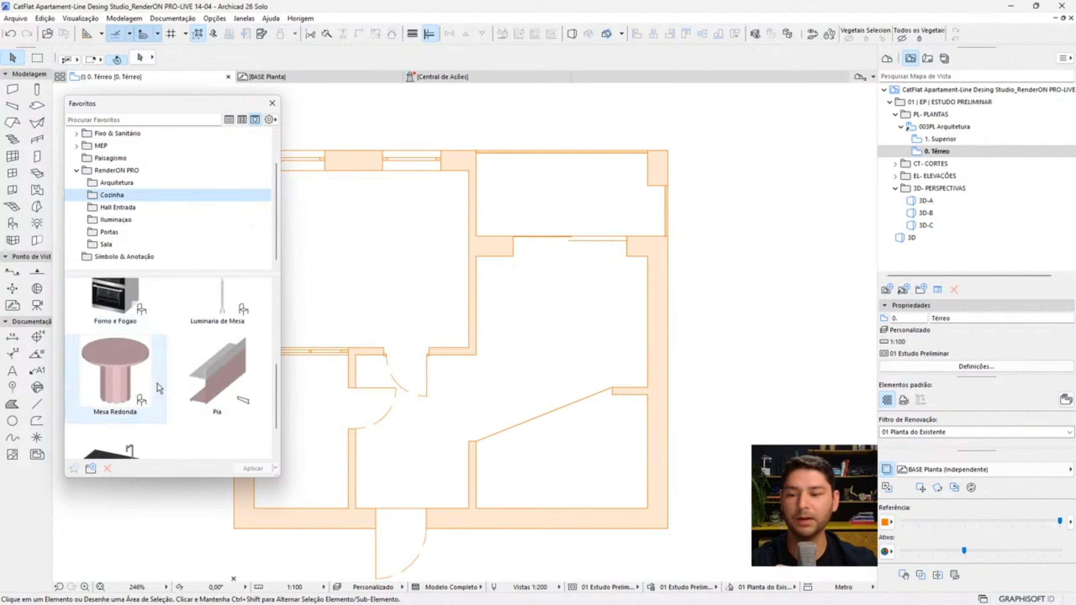
pyautogui.scroll(6, 159, 386)
pyautogui.click(121, 208)
pyautogui.click(122, 220)
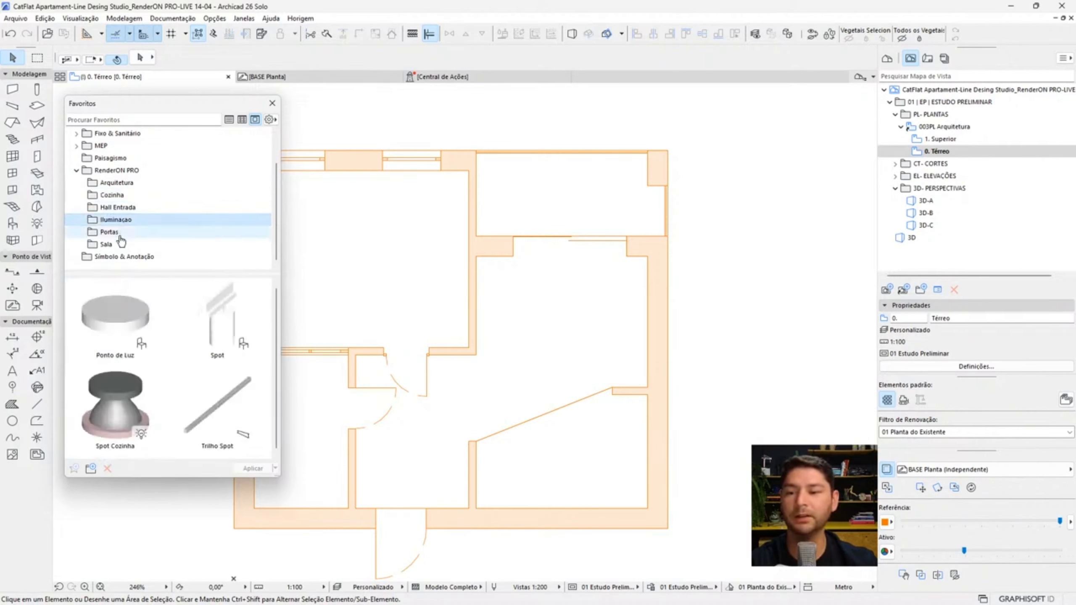
pyautogui.click(120, 234)
pyautogui.click(113, 245)
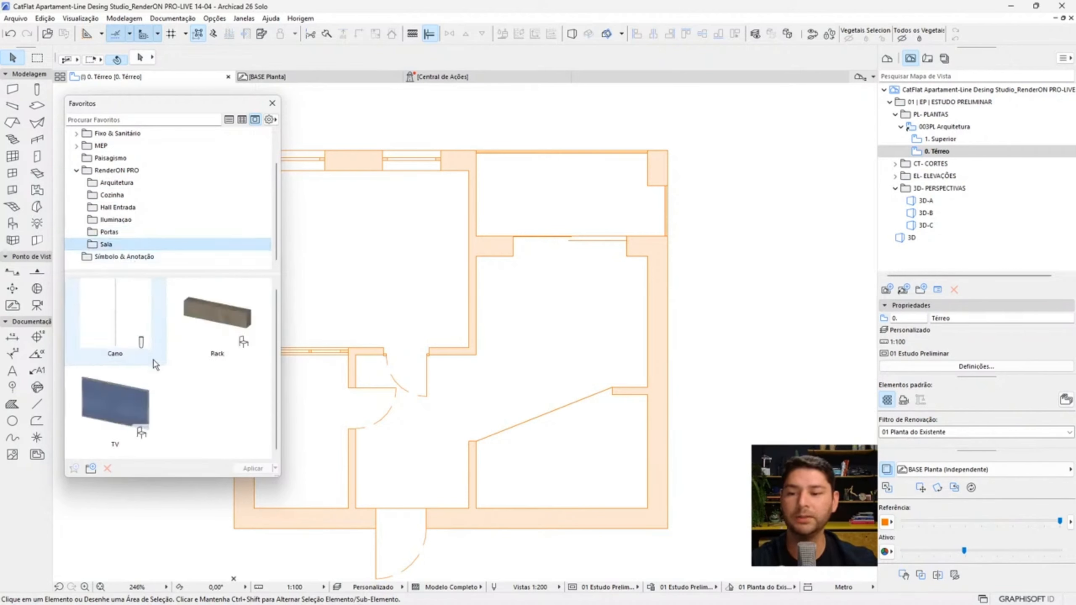
# - Draw the apartment's perimeter as a rectangular wall with the Paredes Externas favorite, tracing the outer corners of the base plan
pyautogui.click(131, 185)
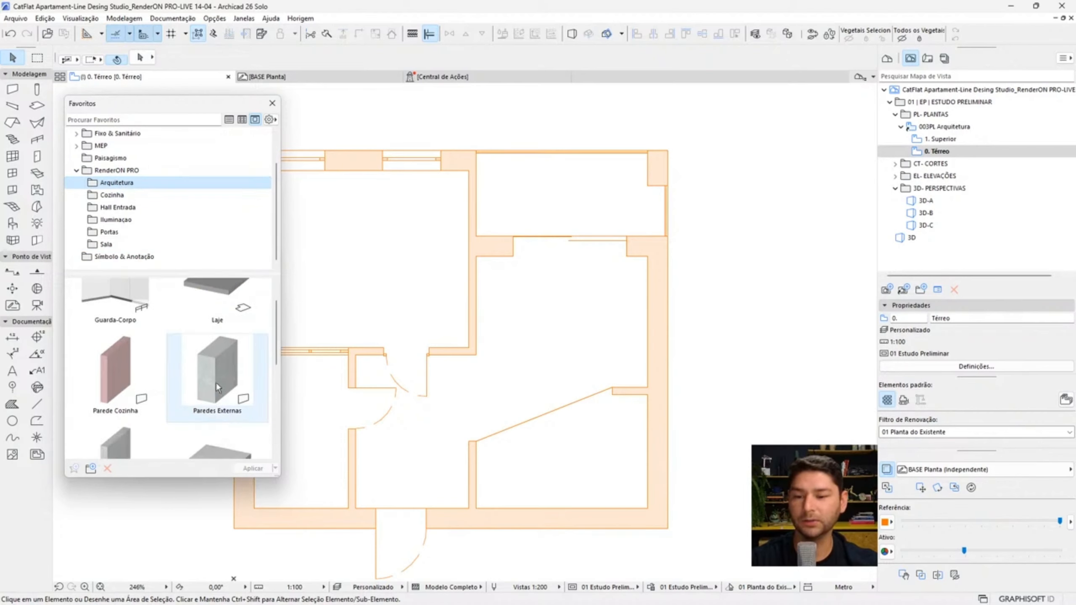
pyautogui.click(216, 403)
pyautogui.moveTo(526, 306); pyautogui.dragTo(628, 284, button='middle')
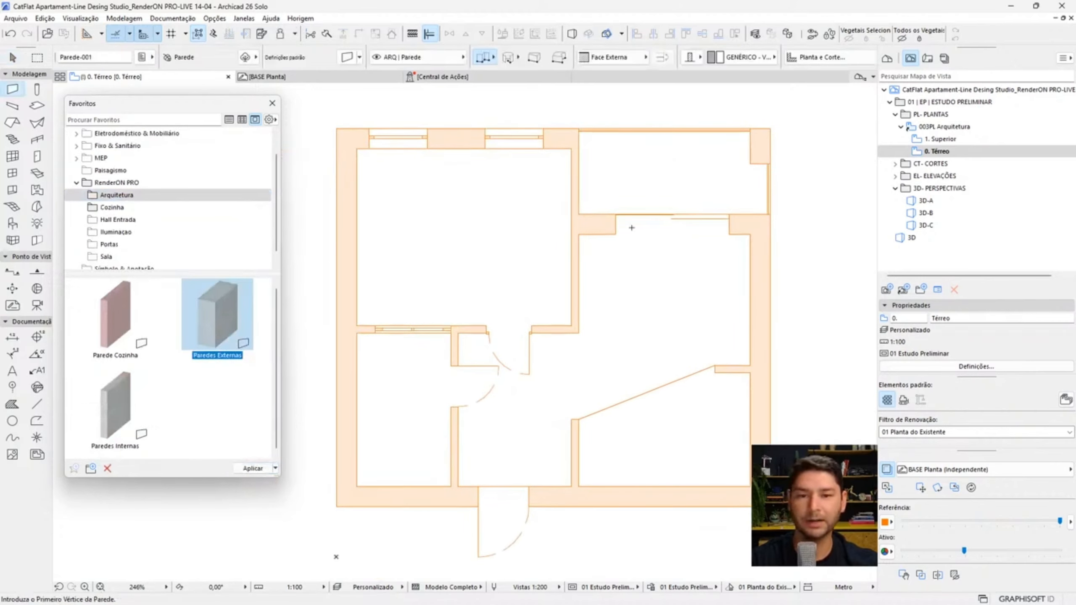
pyautogui.click(494, 60)
pyautogui.click(546, 52)
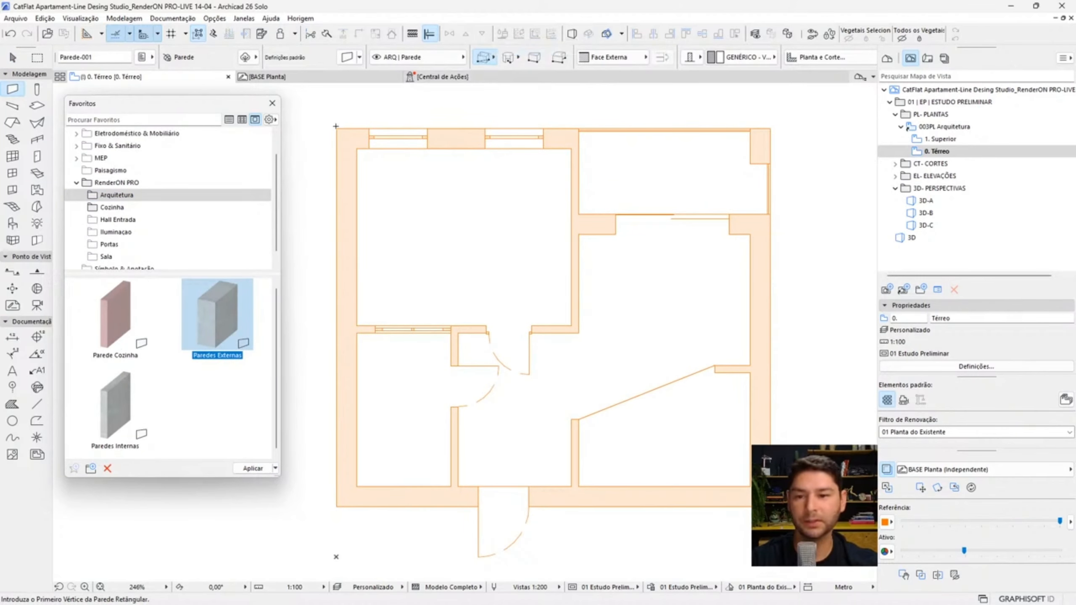
pyautogui.click(337, 129)
pyautogui.click(770, 506)
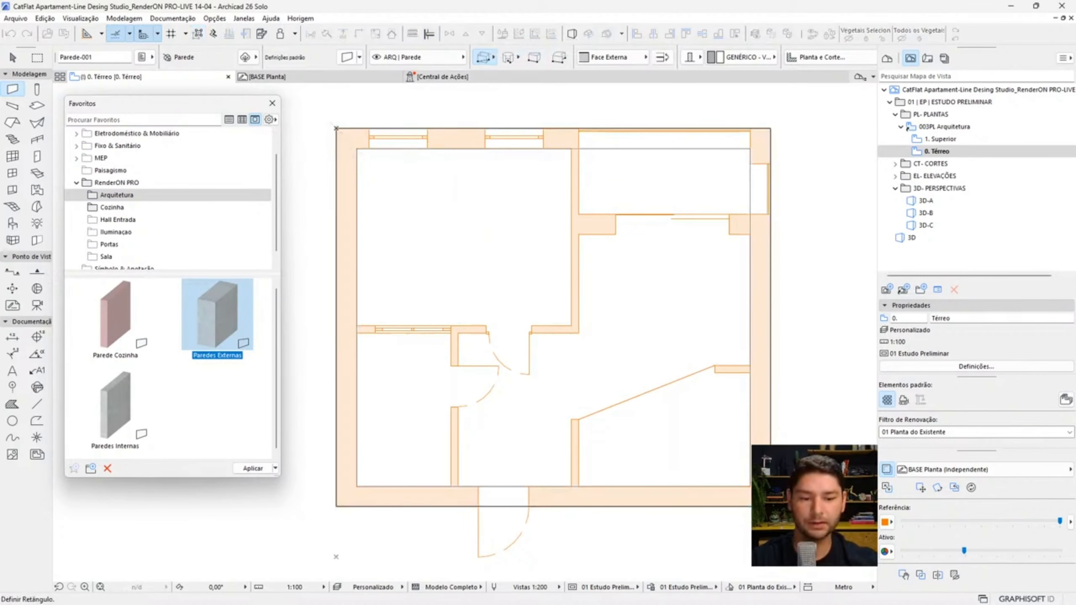
# - Trace the large upper-left room's lower and right walls with a chained Paredes Internas wall ending at the upper exterior wall
pyautogui.moveTo(650, 320); pyautogui.dragTo(609, 311, button='middle')
pyautogui.click(117, 407)
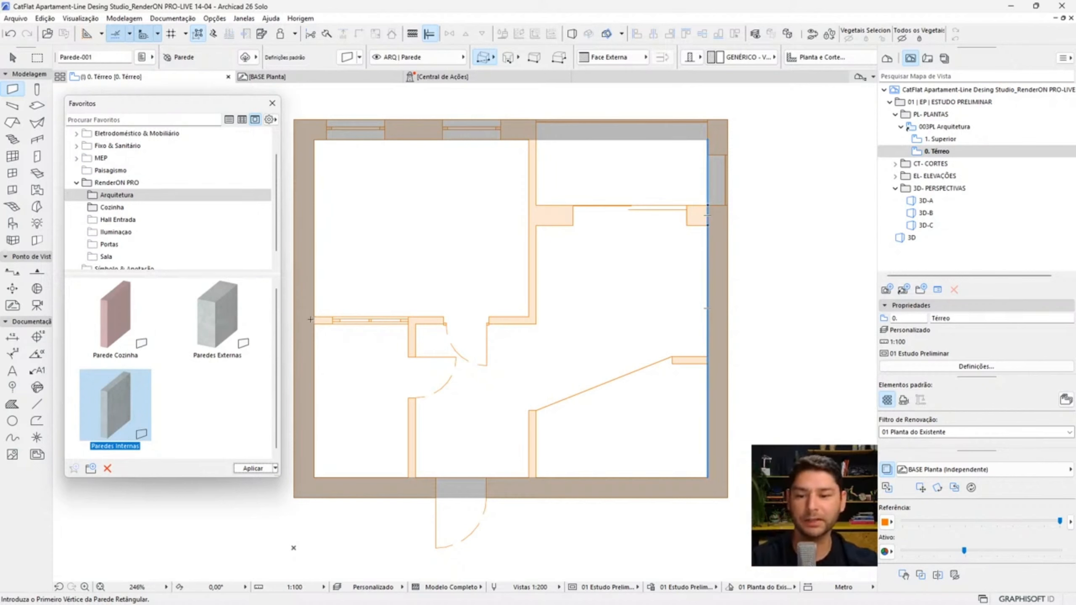
pyautogui.scroll(3, 310, 319)
pyautogui.click(317, 314)
pyautogui.click(493, 60)
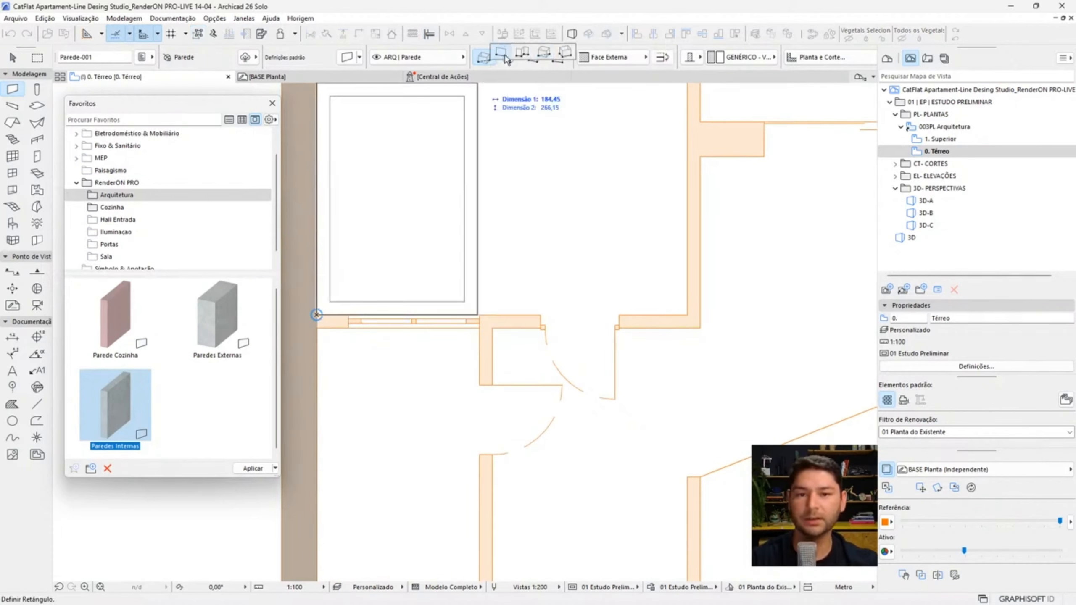
pyautogui.click(521, 53)
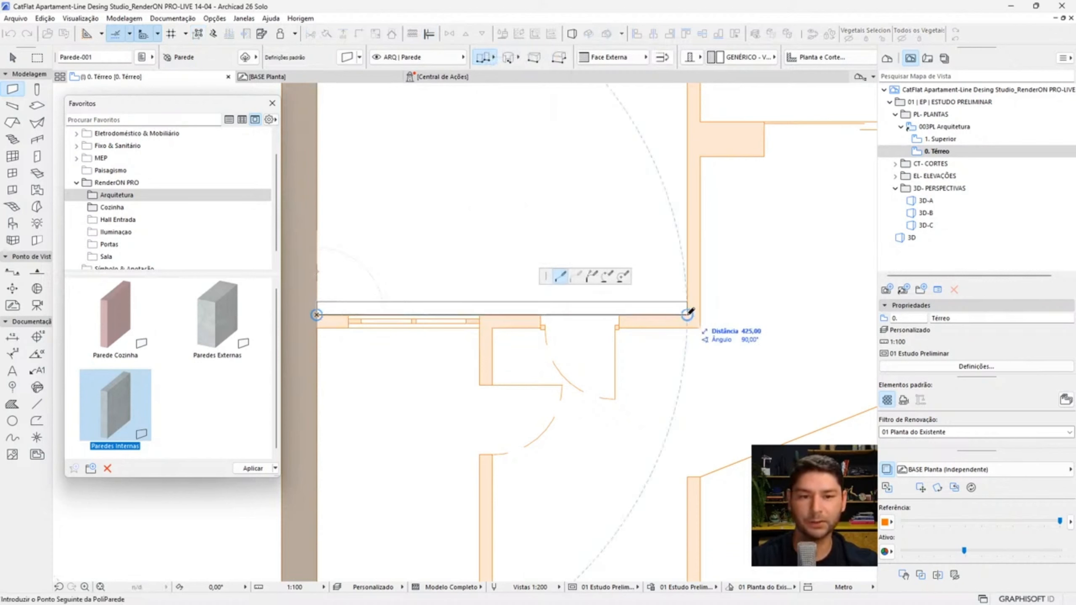
pyautogui.click(661, 56)
pyautogui.click(687, 315)
pyautogui.scroll(-2, 687, 315)
pyautogui.moveTo(687, 315); pyautogui.dragTo(591, 388, button='middle')
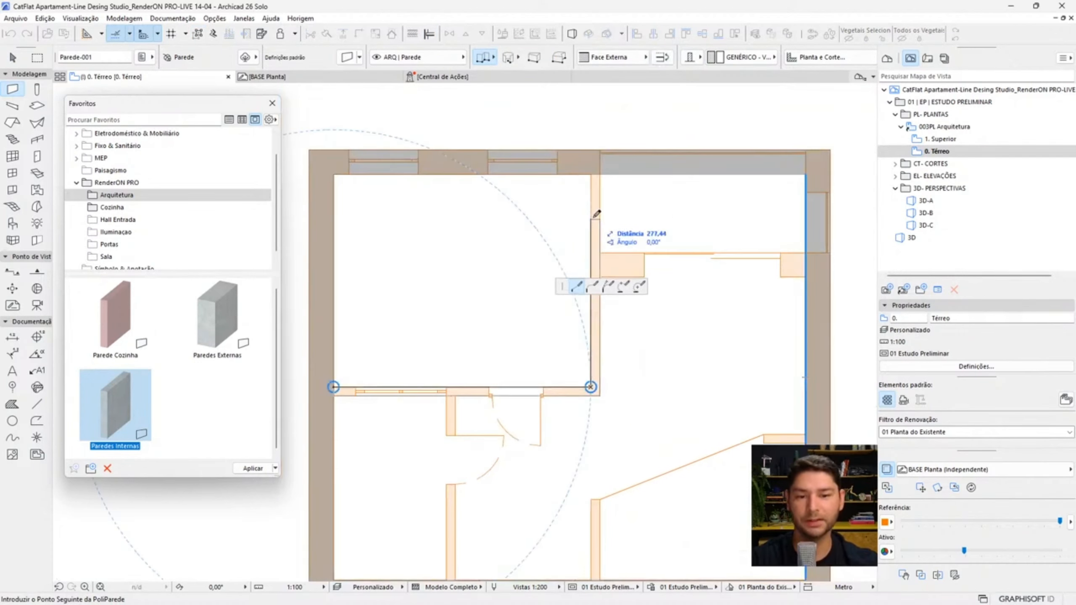
pyautogui.doubleClick(591, 175)
# - Draw a Paredes Externas wall between the balcony and the living room, following the traced plan
pyautogui.moveTo(616, 249); pyautogui.dragTo(511, 243, button='middle')
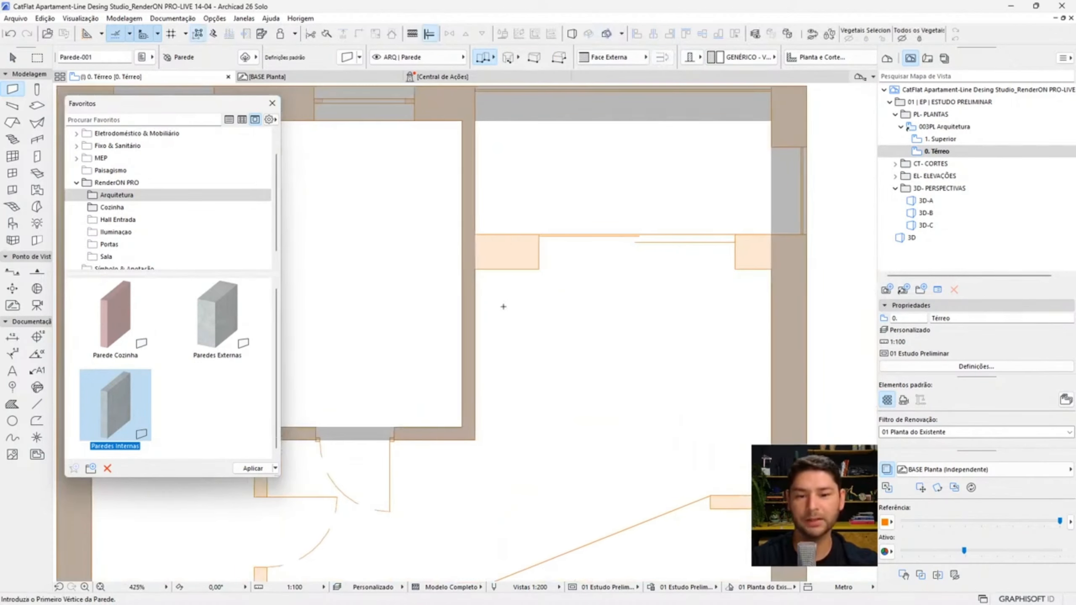
pyautogui.scroll(1, 505, 303)
pyautogui.moveTo(747, 124); pyautogui.dragTo(683, 166, button='middle')
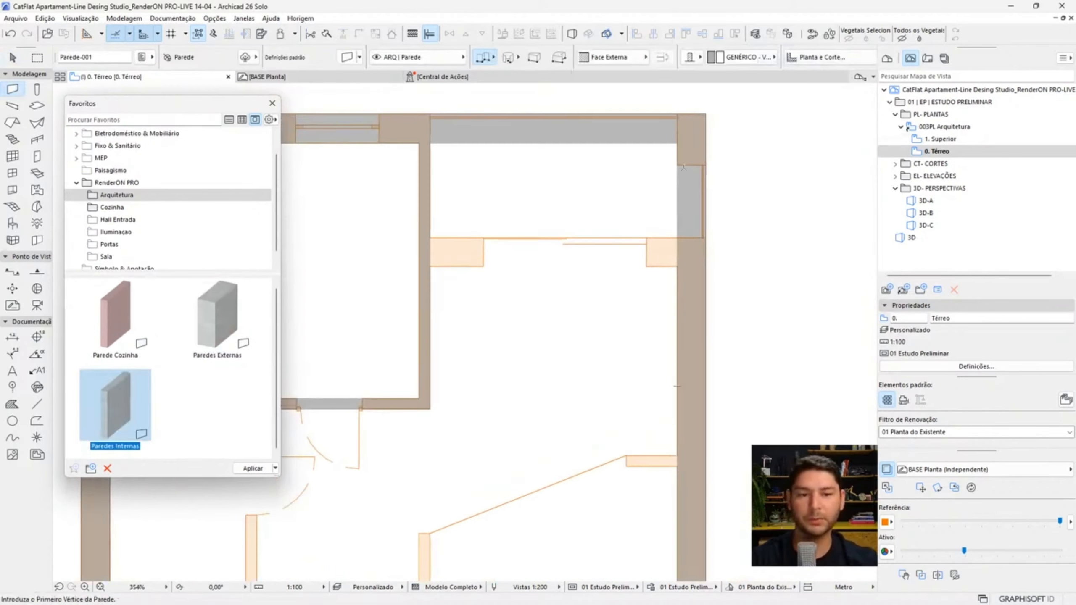
pyautogui.click(678, 236)
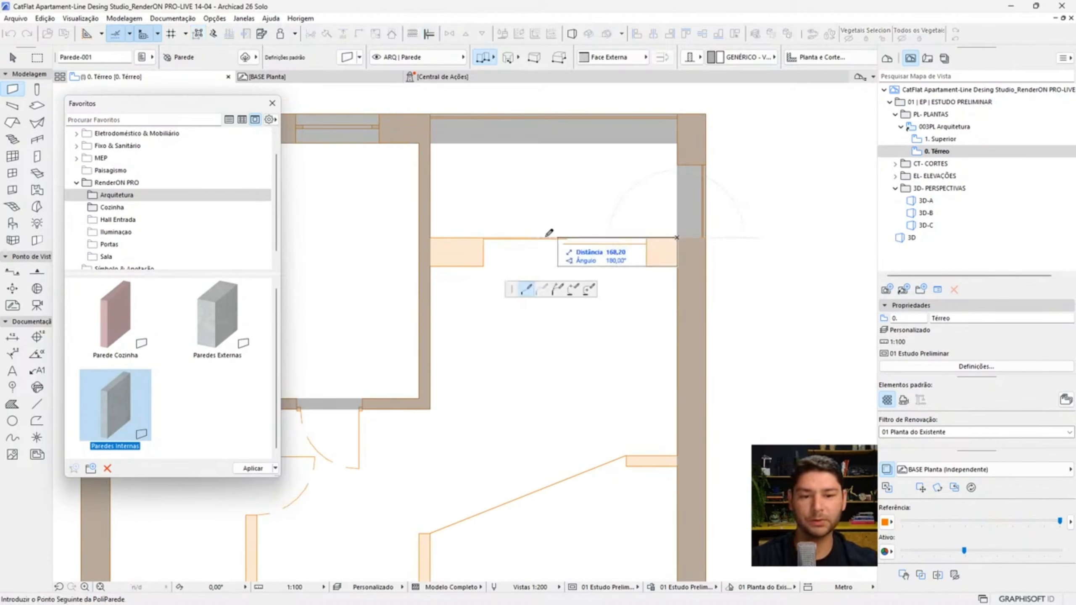
pyautogui.click(431, 238)
pyautogui.scroll(-4, 614, 218)
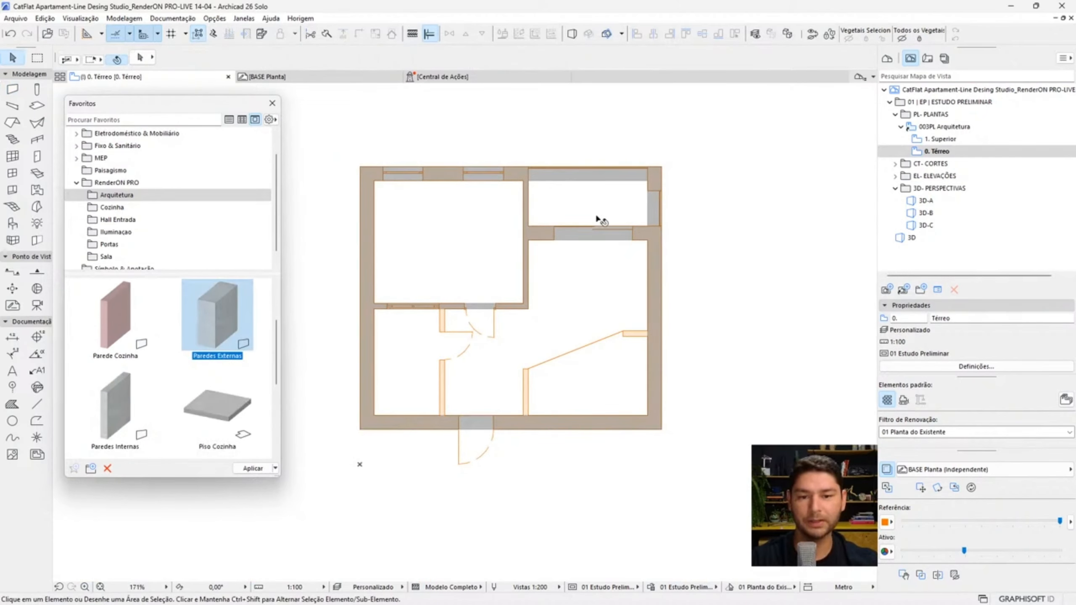
# - Draw a Paredes Internas wall along the lower-left room's right side, from the partition above to the lower exterior wall
pyautogui.moveTo(520, 260); pyautogui.dragTo(561, 204, button='middle')
pyautogui.scroll(4, 523, 245)
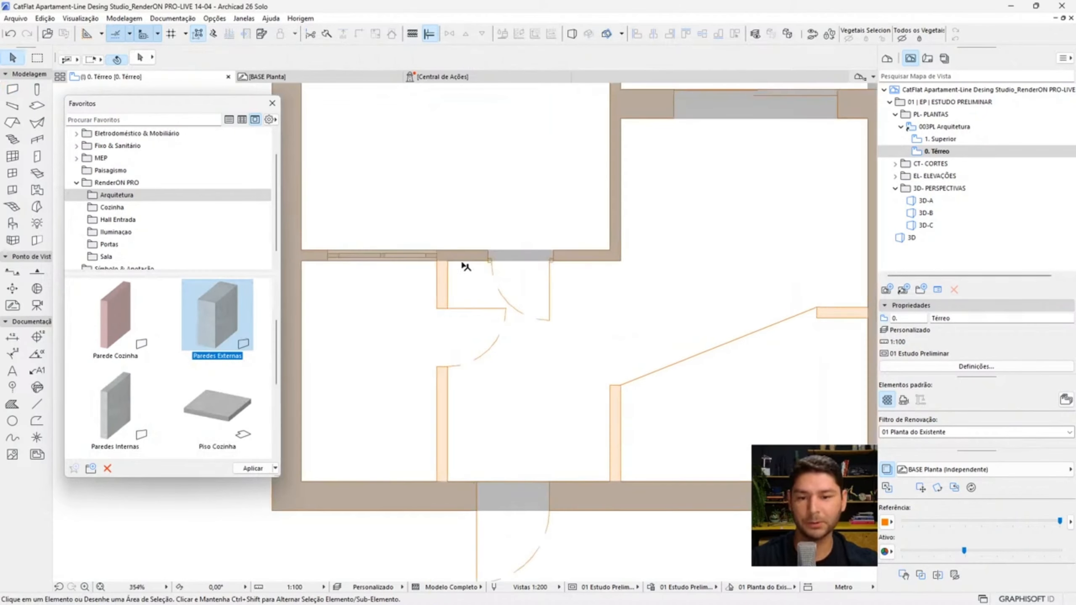
pyautogui.keyDown('alt'); pyautogui.click(451, 259); pyautogui.keyUp('alt')
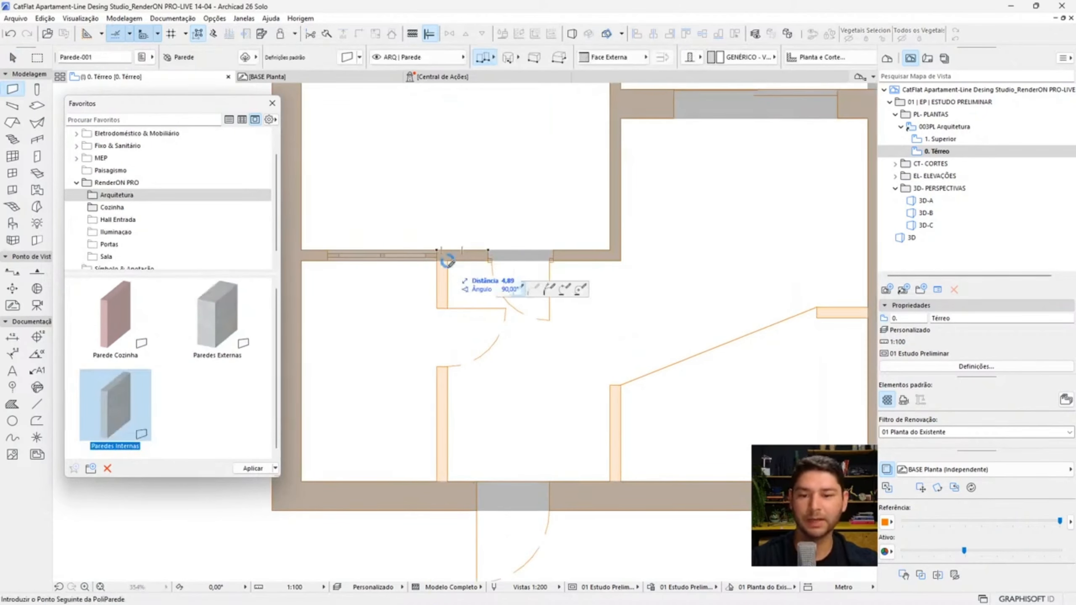
pyautogui.scroll(-1, 589, 382)
pyautogui.moveTo(589, 382); pyautogui.dragTo(530, 356, button='middle')
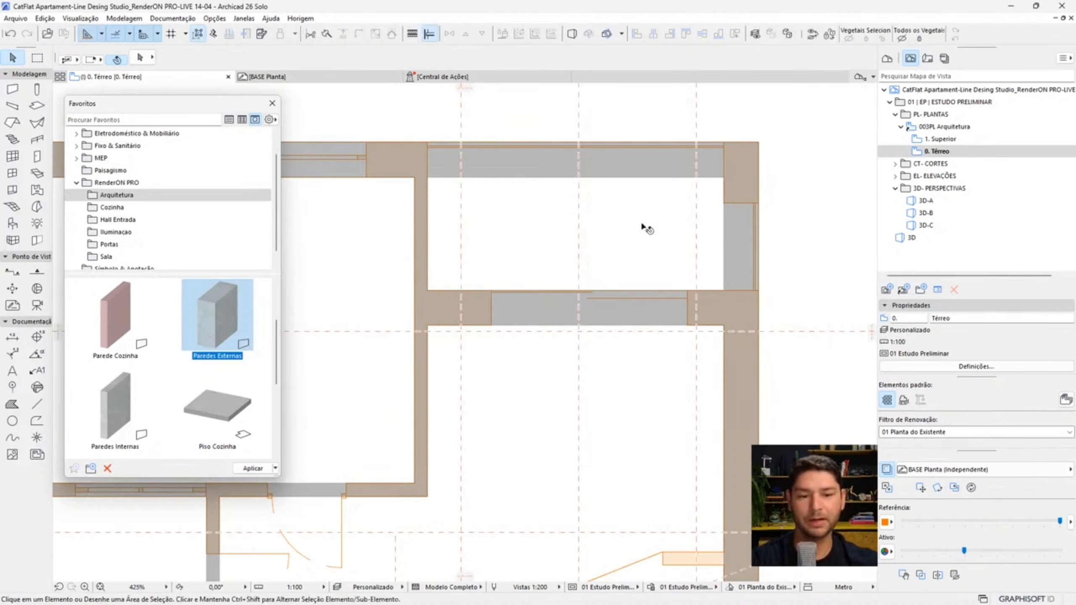
# - Position guide lines at the upper edge of the balcony's side opening and along the partition face where the balcony begins
pyautogui.scroll(-3, 646, 229)
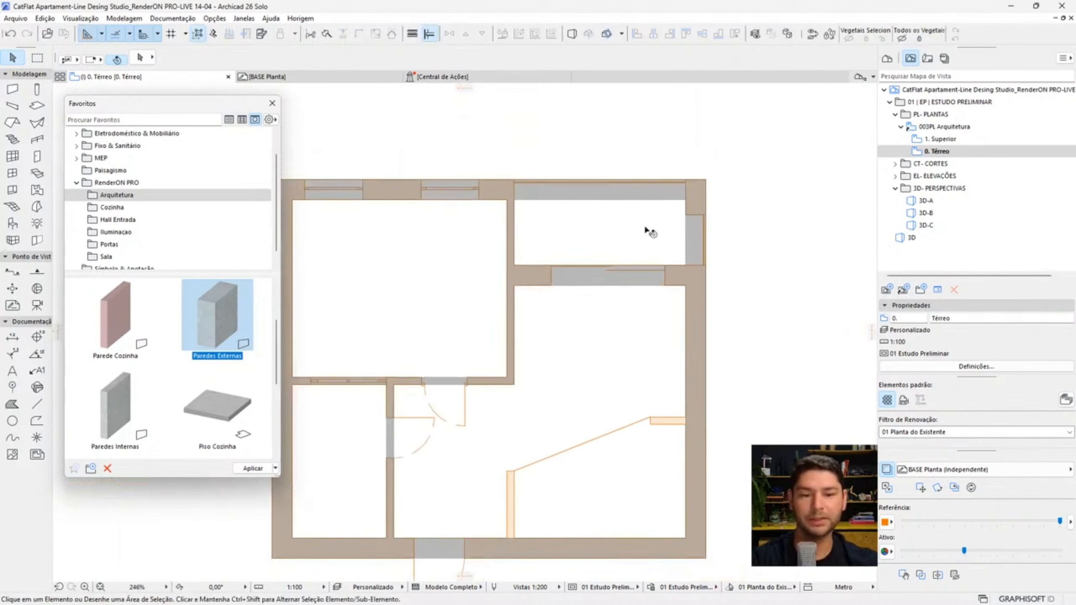
pyautogui.scroll(5, 699, 251)
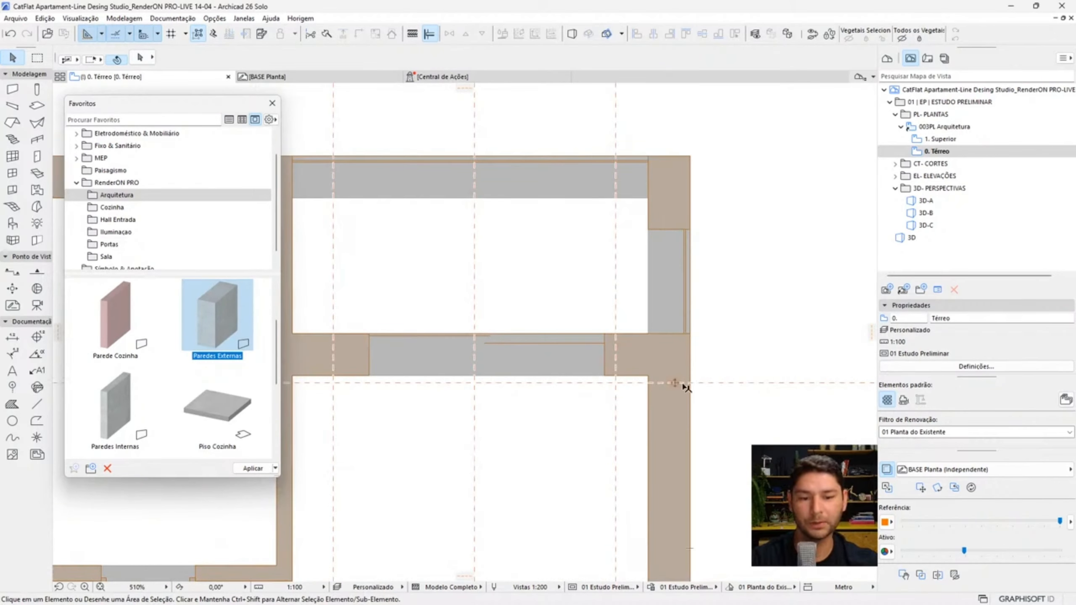
pyautogui.moveTo(676, 384); pyautogui.dragTo(686, 230)
pyautogui.moveTo(334, 184); pyautogui.dragTo(488, 203, button='middle')
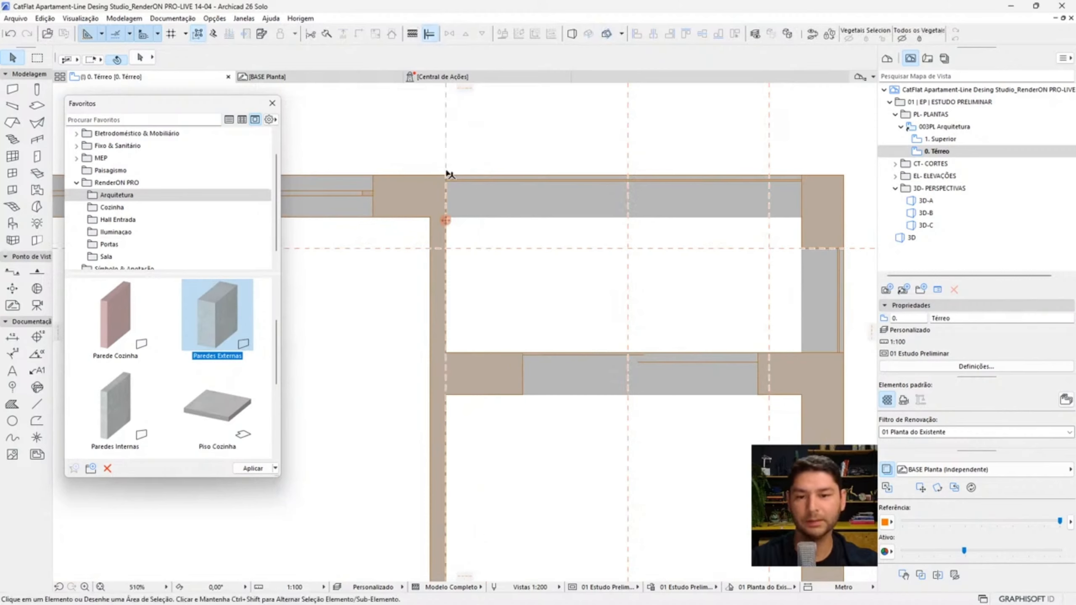
# - Split the upper exterior wall along the vertical guide line where the balcony begins
pyautogui.click(470, 187)
pyautogui.scroll(5, 492, 190)
pyautogui.scroll(-6, 524, 218)
pyautogui.scroll(4, 469, 186)
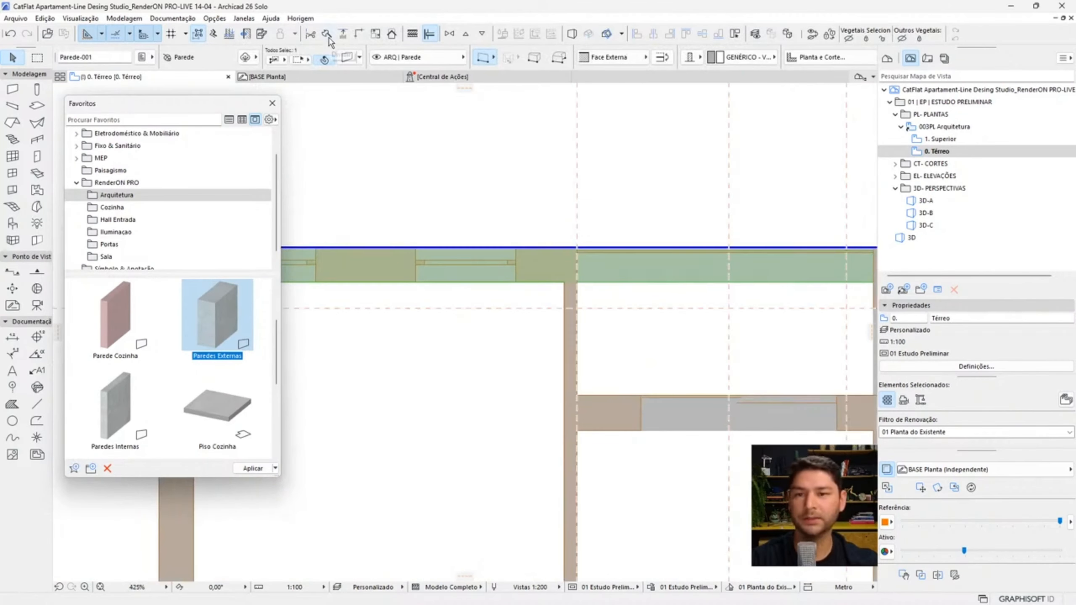
pyautogui.click(329, 39)
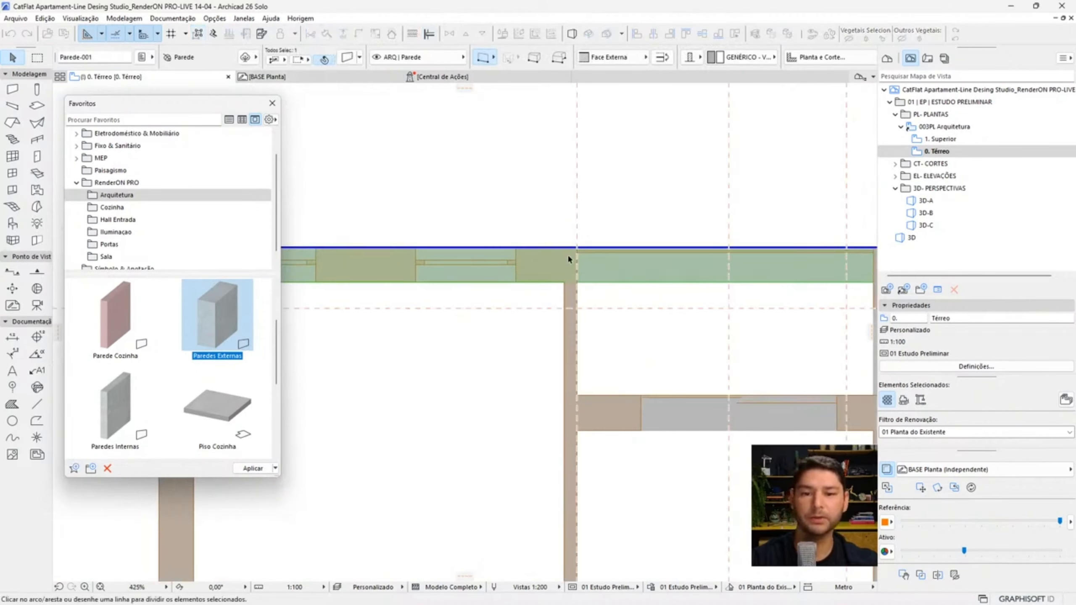
pyautogui.click(577, 247)
pyautogui.click(576, 308)
pyautogui.click(661, 293)
# - Select the right exterior wall and place a horizontal guide line at the lower edge of the balcony's side opening
pyautogui.moveTo(834, 279); pyautogui.dragTo(605, 250, button='middle')
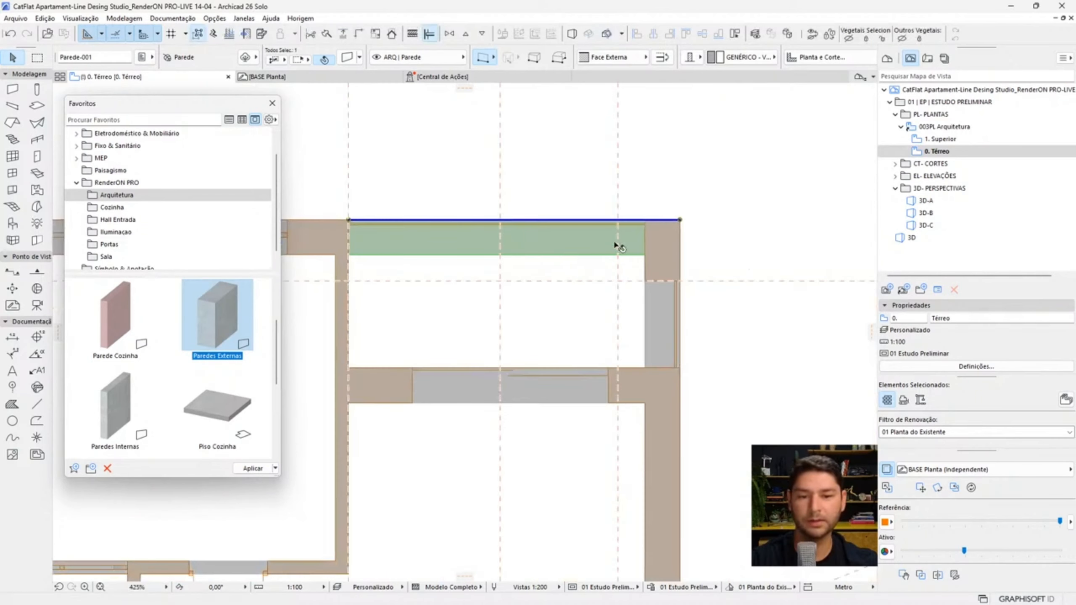
pyautogui.click(651, 238)
pyautogui.moveTo(670, 297); pyautogui.dragTo(588, 262, button='middle')
pyautogui.scroll(2, 588, 262)
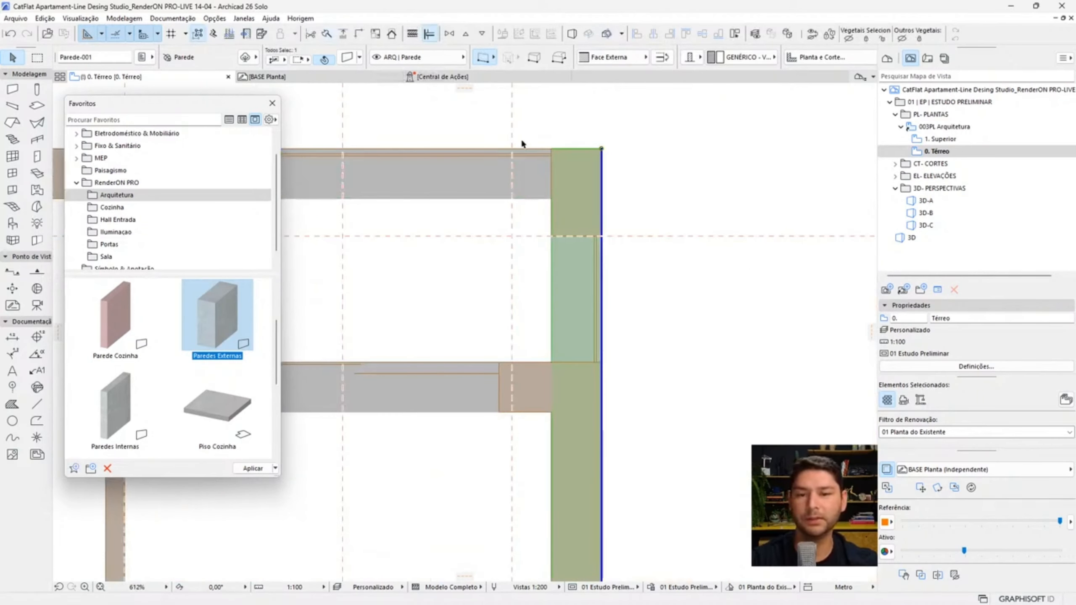
pyautogui.moveTo(464, 89); pyautogui.dragTo(554, 363)
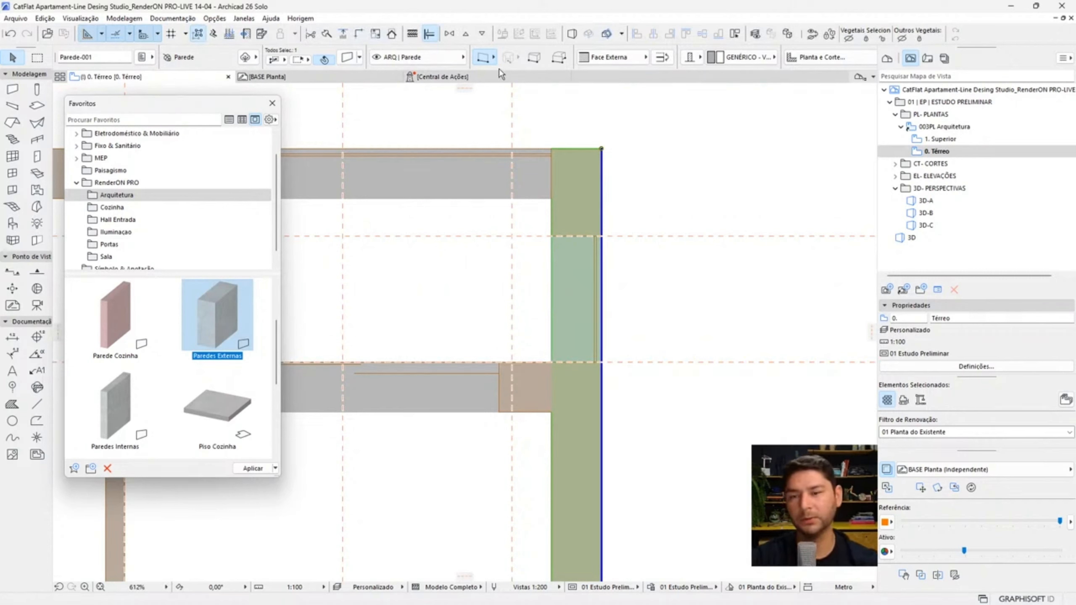
# - Split the right exterior wall along the guide lines at the lower and upper edges of the balcony's side opening
pyautogui.click(325, 36)
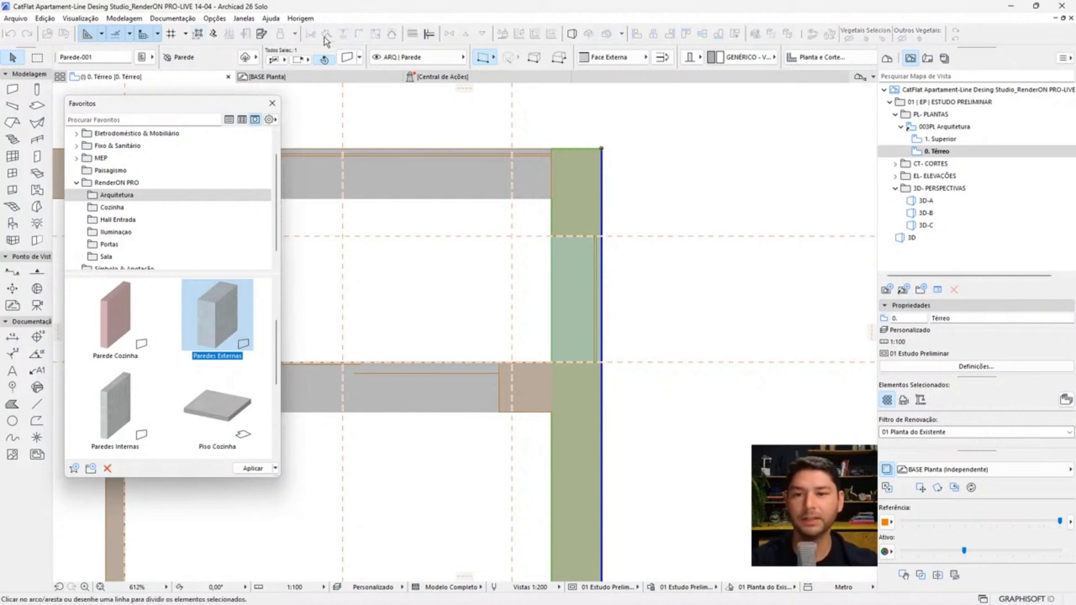
pyautogui.click(603, 363)
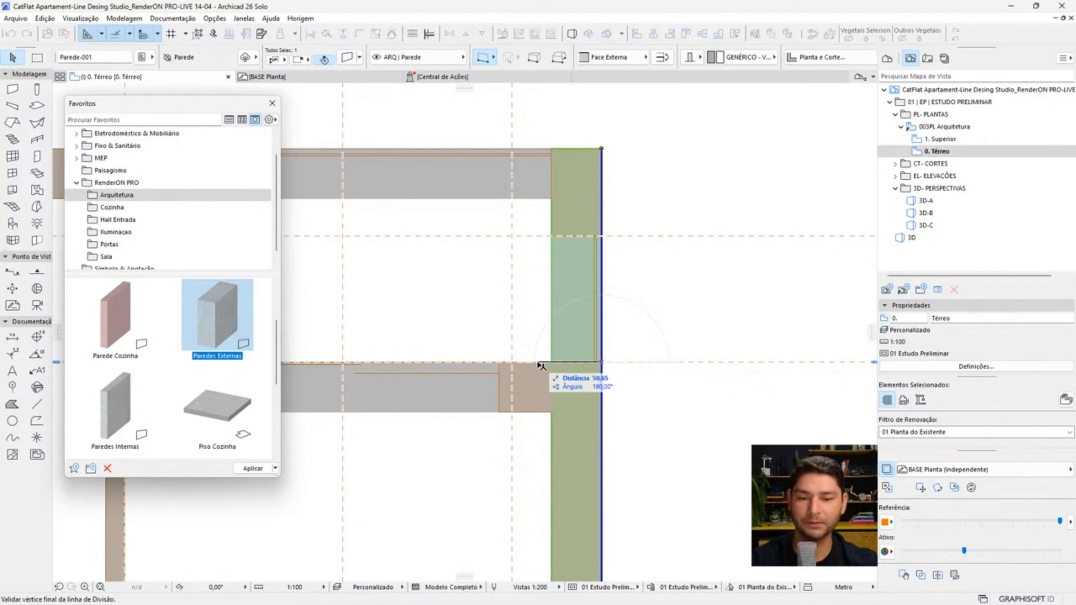
pyautogui.click(509, 362)
pyautogui.click(538, 305)
pyautogui.scroll(-3, 495, 196)
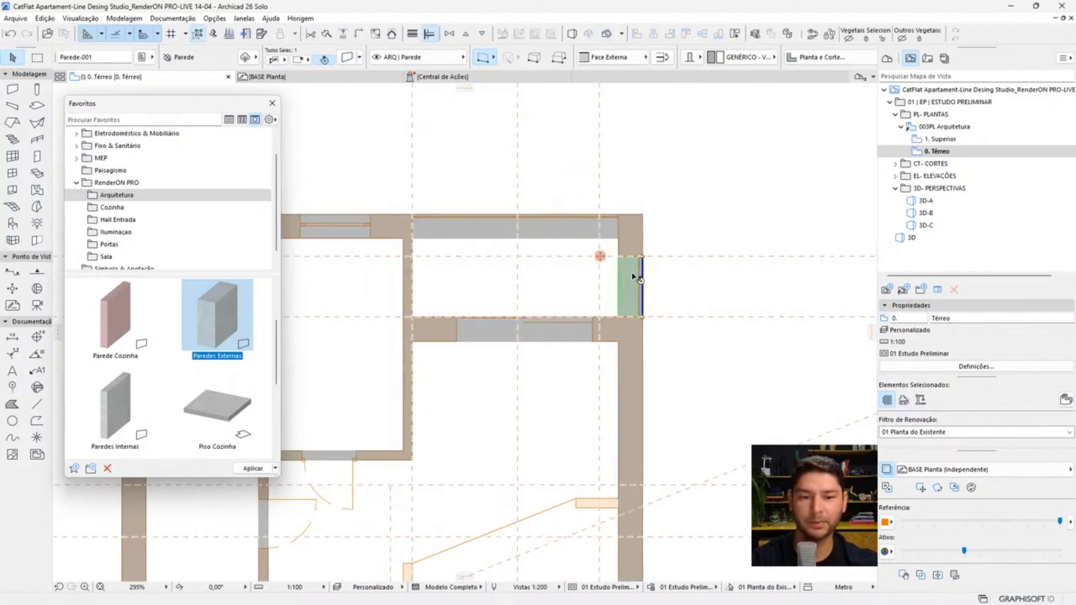
# - Delete the wall segments across the balcony's side opening and along its upper edge
pyautogui.click(597, 229)
pyautogui.scroll(3, 640, 225)
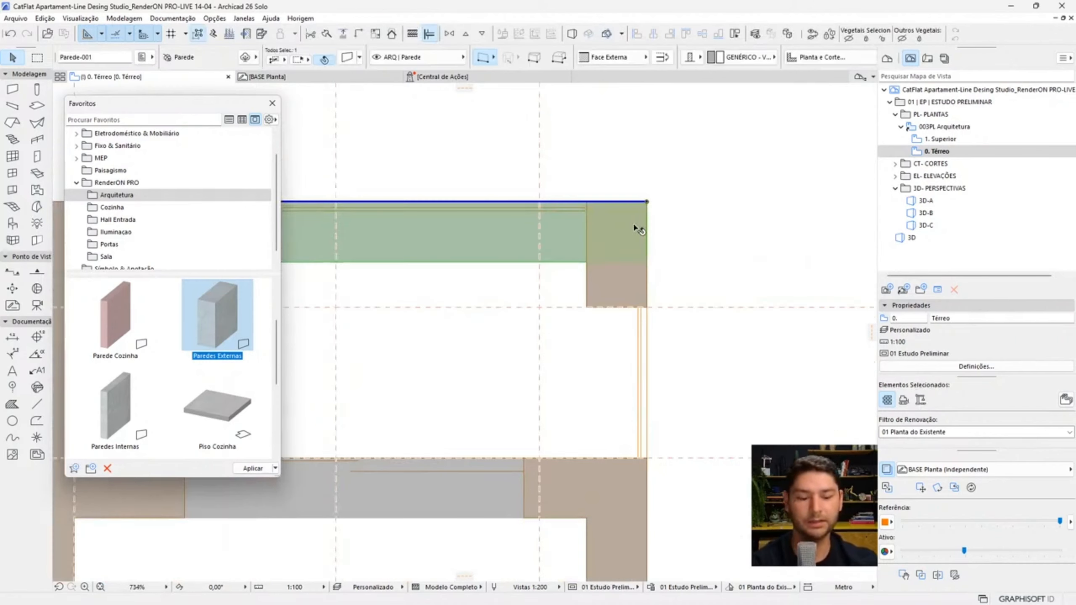
pyautogui.press('Delete')
# - Draw a Paredes Internas wall along the kitchen's left side, from the lower exterior wall to the traced diagonal line
pyautogui.scroll(-3, 662, 202)
pyautogui.moveTo(652, 222); pyautogui.dragTo(711, 182, button='middle')
pyautogui.scroll(-1, 544, 205)
pyautogui.scroll(3, 485, 380)
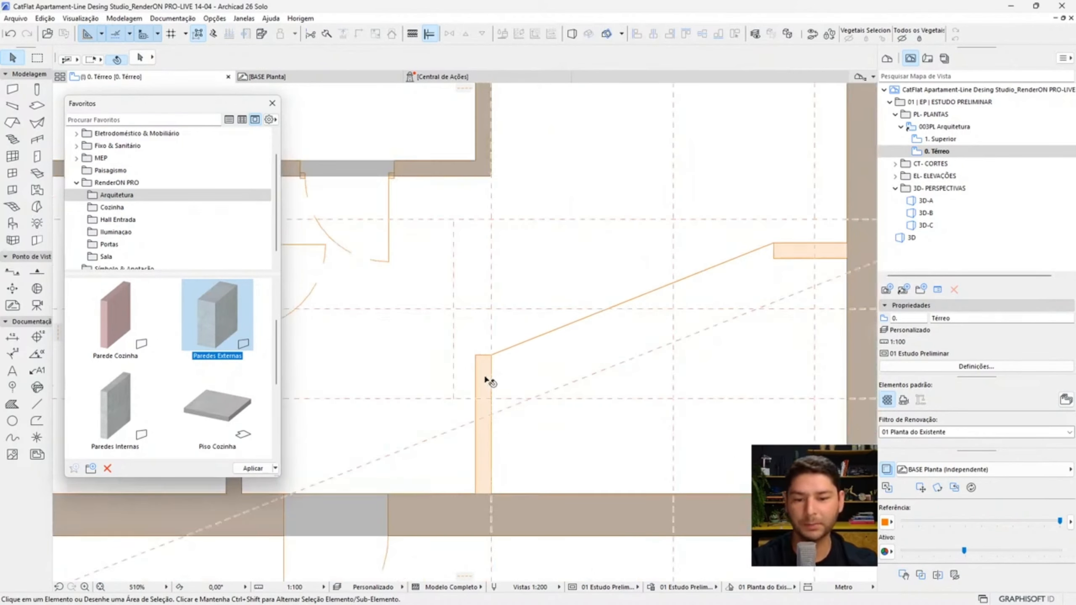
pyautogui.click(119, 311)
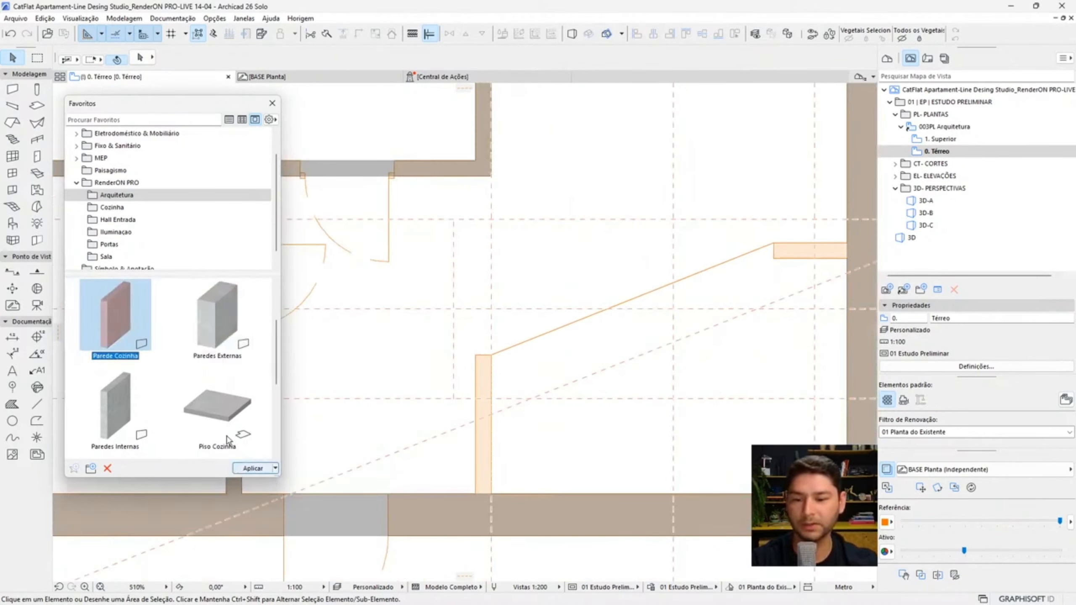
pyautogui.doubleClick(115, 405)
pyautogui.click(491, 493)
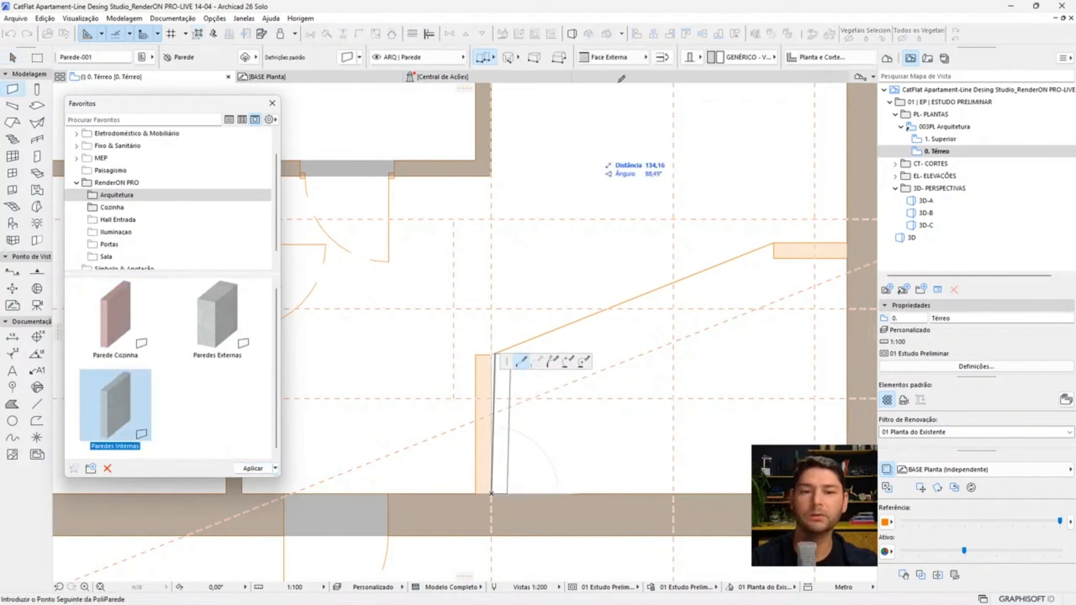
pyautogui.doubleClick(491, 355)
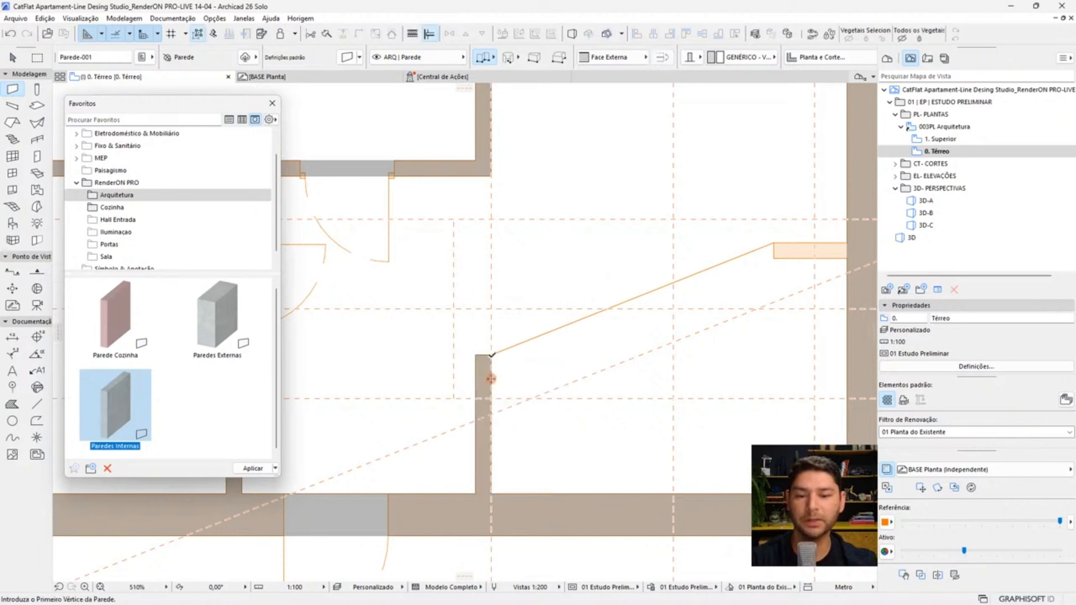
# - Draw a short flipped wall from the diagonal's upper end to the right exterior wall, giving both kitchen walls the Parede Cozinha favorite
pyautogui.click(775, 243)
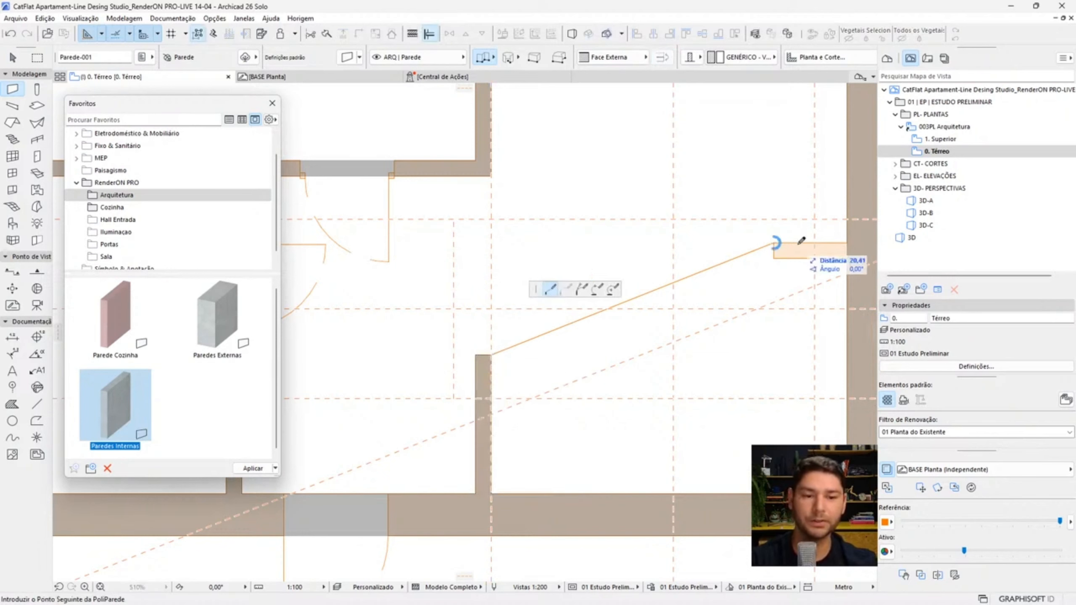
pyautogui.click(663, 59)
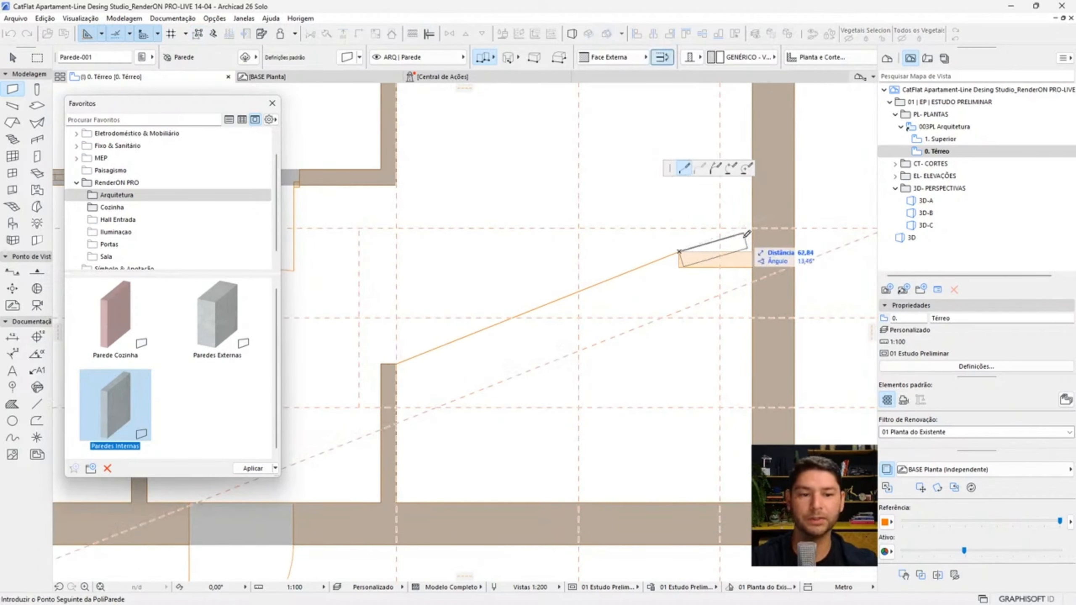
pyautogui.doubleClick(752, 251)
pyautogui.press('Escape')
pyautogui.scroll(-5, 651, 292)
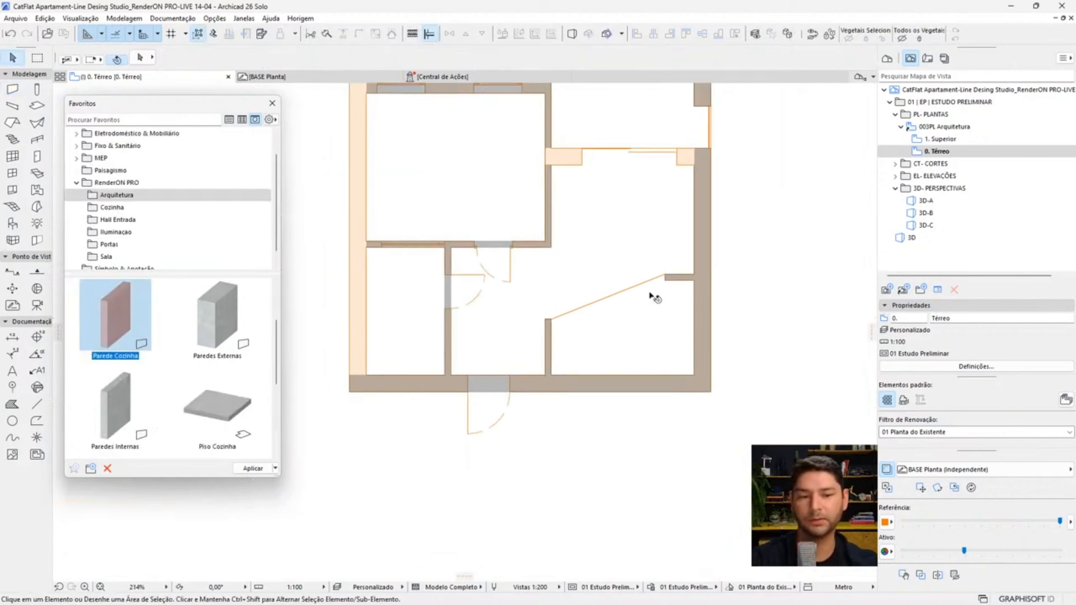
# - Show the whole model in 3D and set the 3D style to Modelo Sombreado | Contornos
pyautogui.moveTo(648, 295); pyautogui.dragTo(659, 320, button='middle')
pyautogui.click(749, 254)
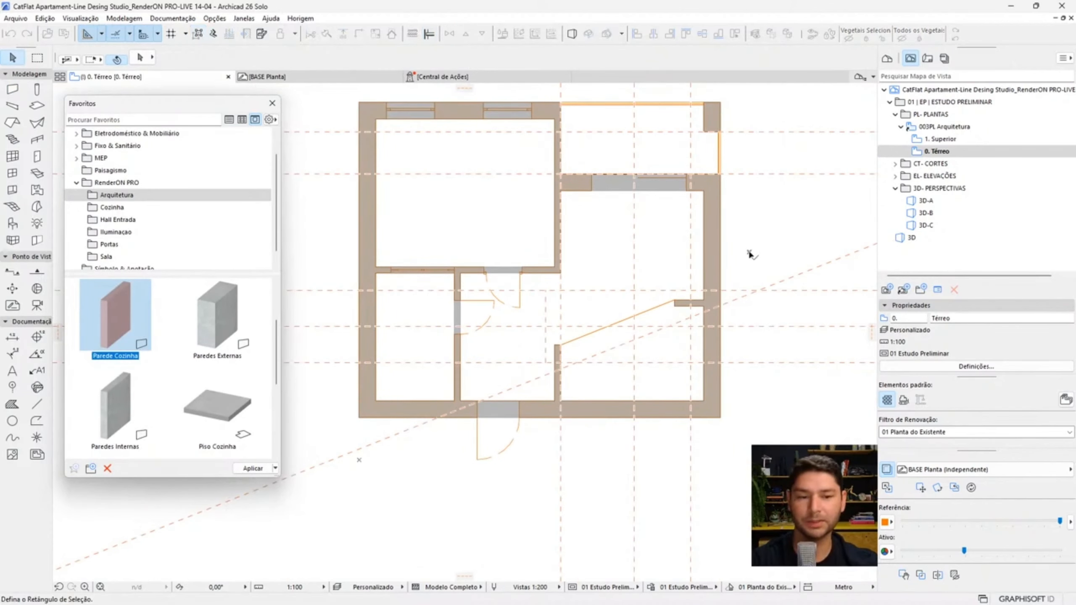
pyautogui.press('F3')
pyautogui.click(847, 587)
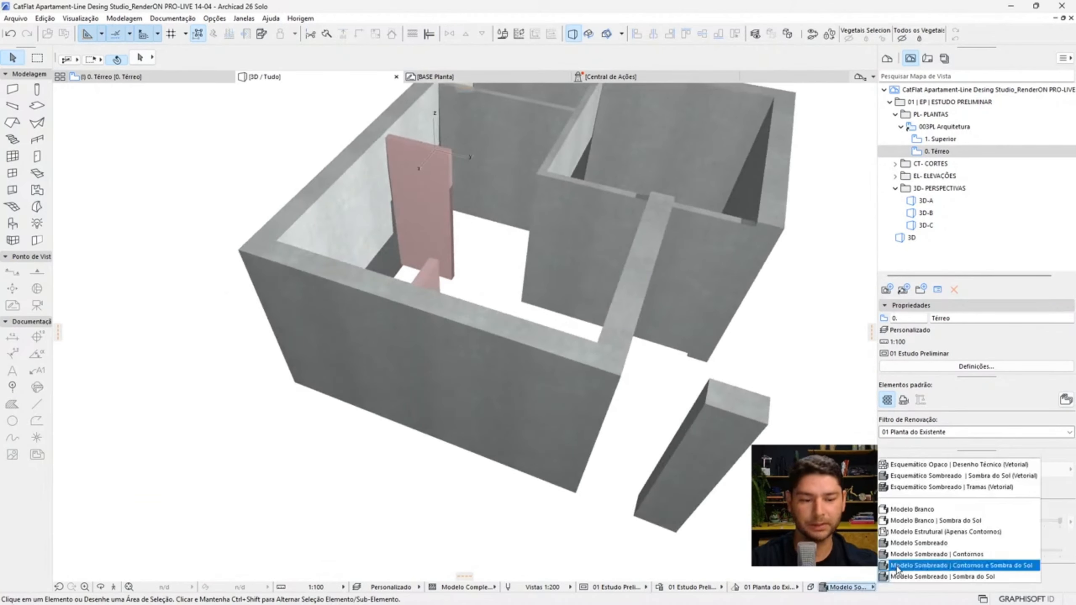
pyautogui.click(914, 554)
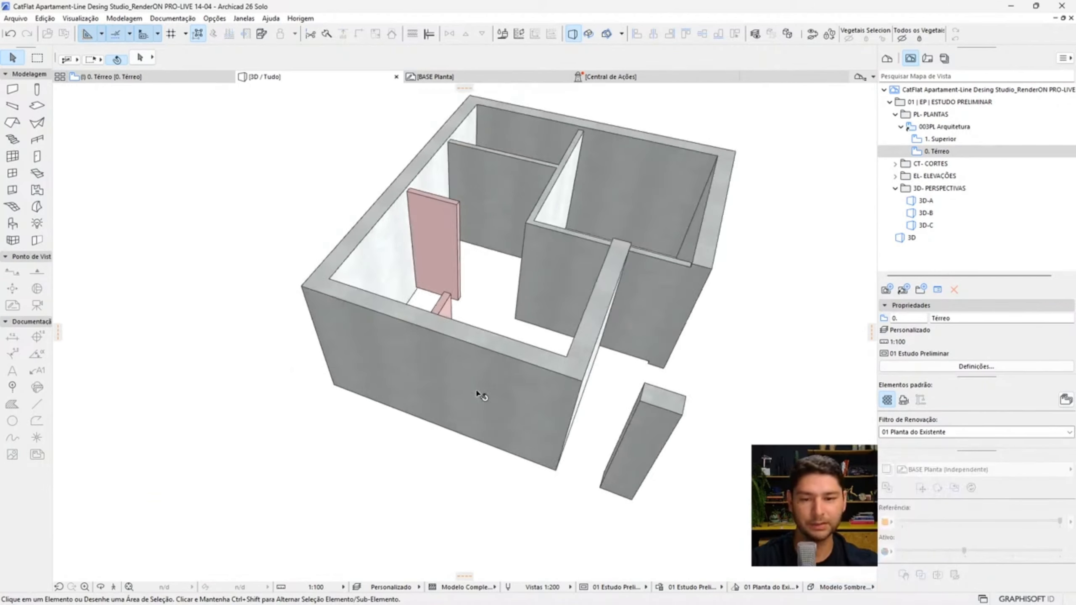
# - Examine the kitchen walls and the adjoining exterior walls from several angles in 3D
pyautogui.scroll(5, 677, 301)
pyautogui.keyDown('shift'); pyautogui.moveTo(677, 302); pyautogui.dragTo(335, 223, button='middle'); pyautogui.keyUp('shift')
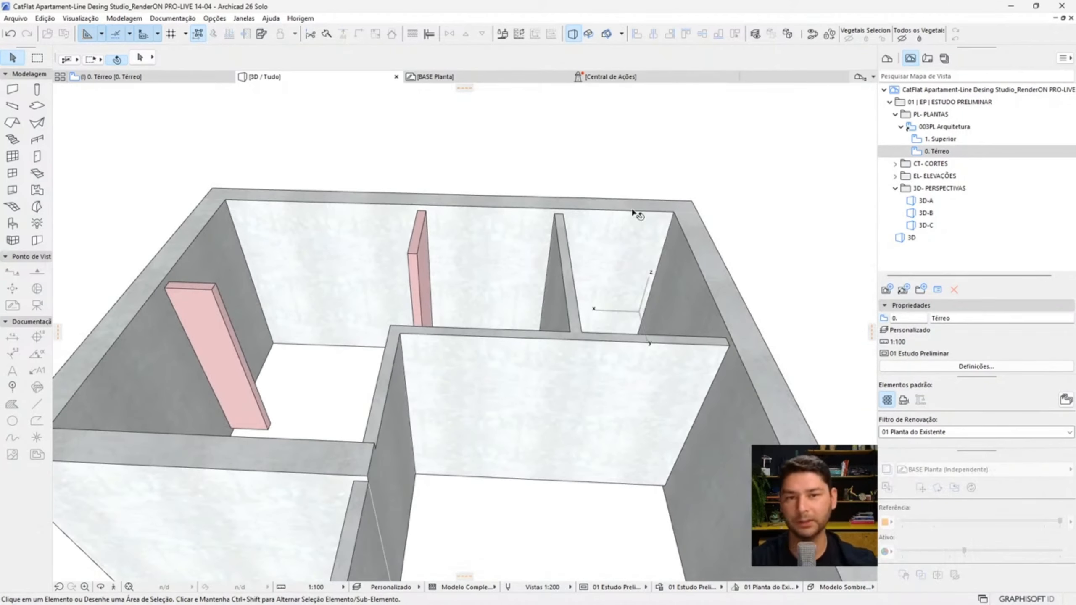
pyautogui.keyDown('shift'); pyautogui.moveTo(461, 226); pyautogui.dragTo(622, 210, button='middle'); pyautogui.keyUp('shift')
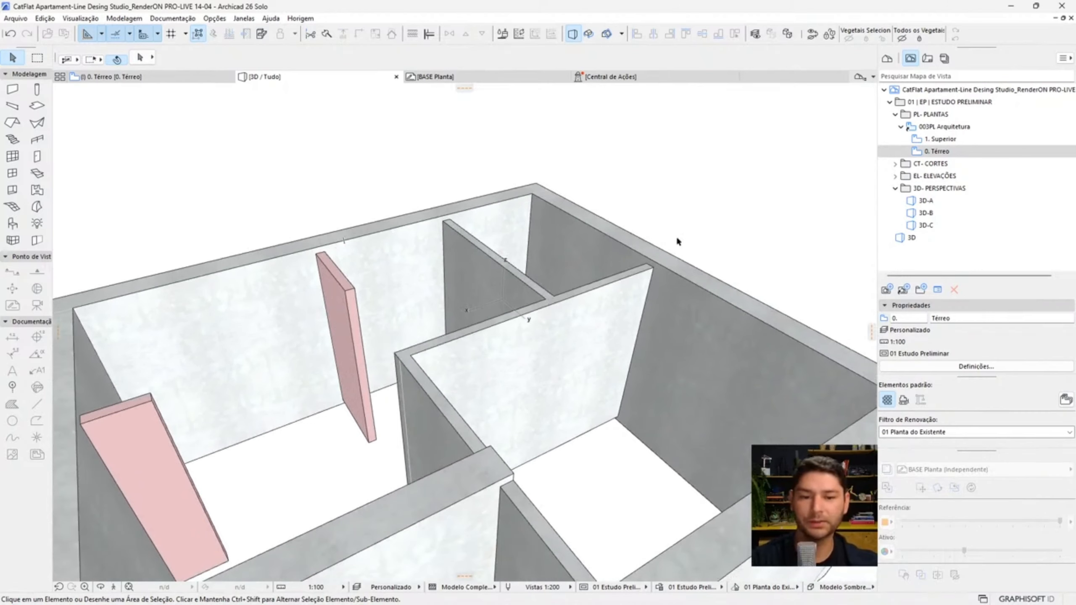
pyautogui.keyDown('shift'); pyautogui.moveTo(477, 310); pyautogui.dragTo(600, 247, button='middle'); pyautogui.keyUp('shift')
pyautogui.moveTo(305, 356); pyautogui.dragTo(433, 294, button='middle')
pyautogui.click(454, 278)
pyautogui.press('Escape')
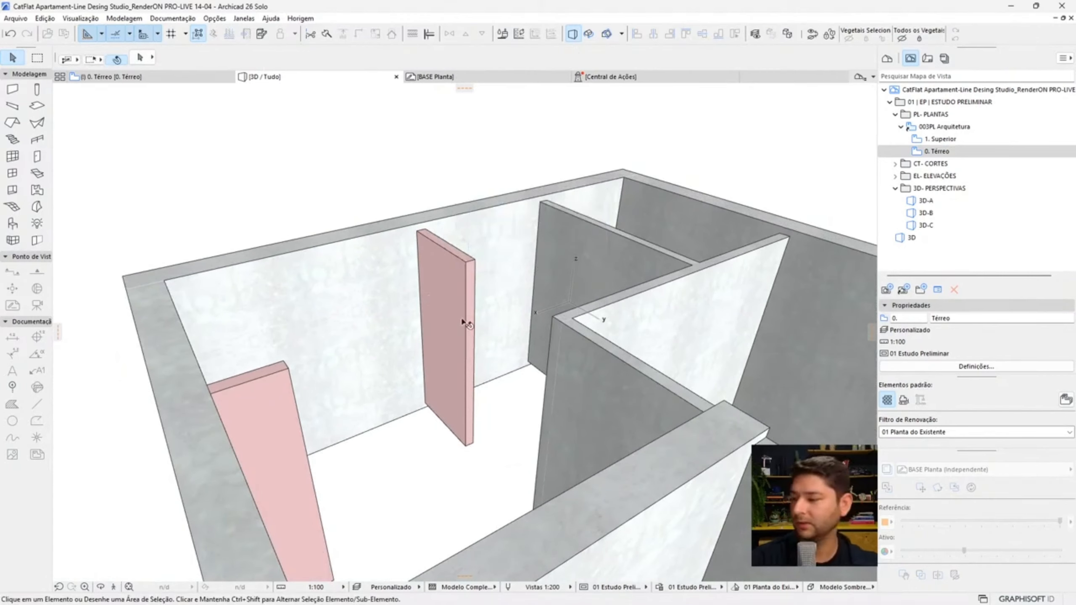
# - In the ground-floor plan, split the lower exterior wall at the kitchen-side face of the kitchen's left wall
pyautogui.press('F2')
pyautogui.scroll(5, 550, 381)
pyautogui.click(425, 351)
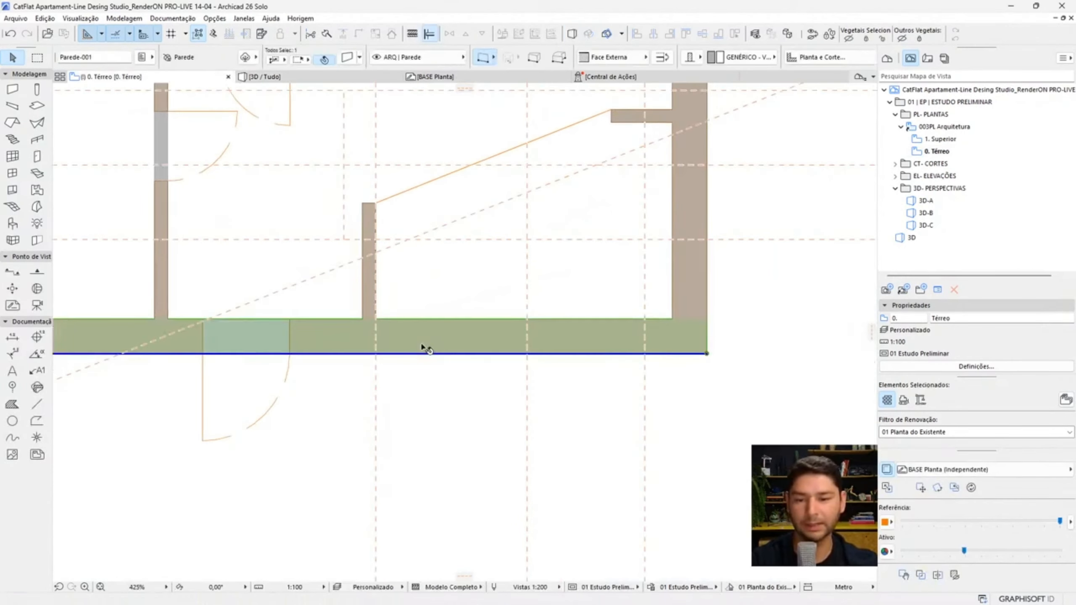
pyautogui.scroll(2, 359, 340)
pyautogui.scroll(1, 359, 339)
pyautogui.click(313, 35)
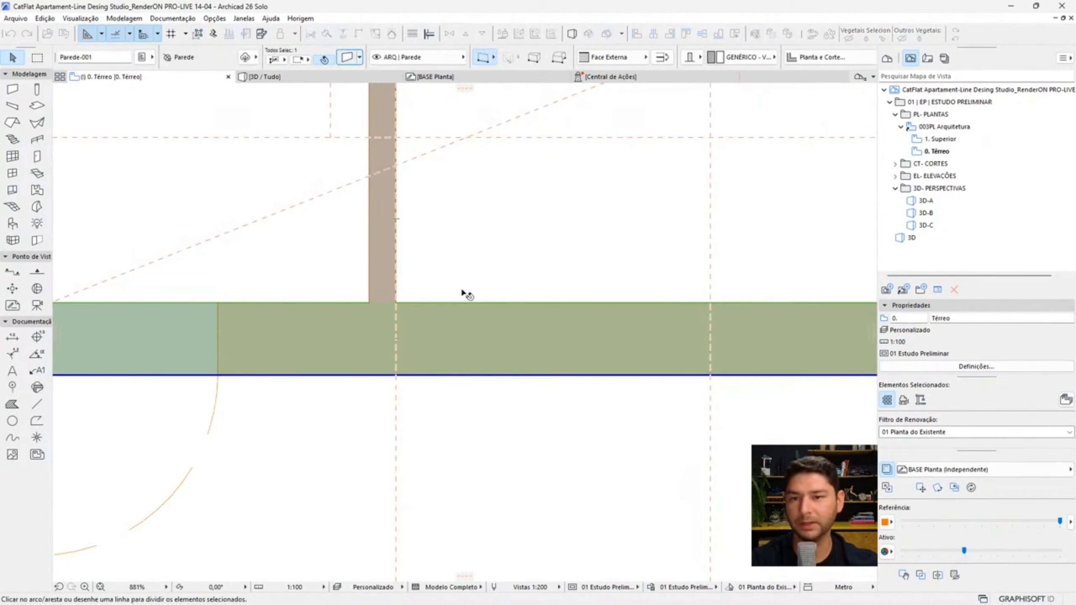
pyautogui.click(398, 375)
pyautogui.click(492, 289)
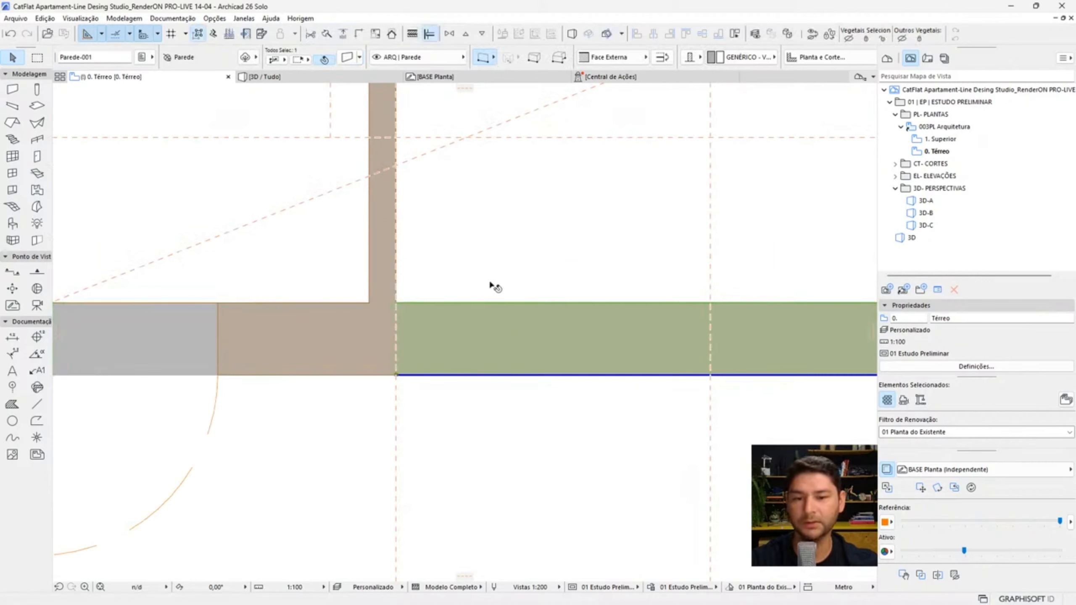
# - Split the right exterior wall along the upper face of the short kitchen wall, using a horizontal guide line
pyautogui.scroll(-7, 497, 347)
pyautogui.scroll(8, 570, 236)
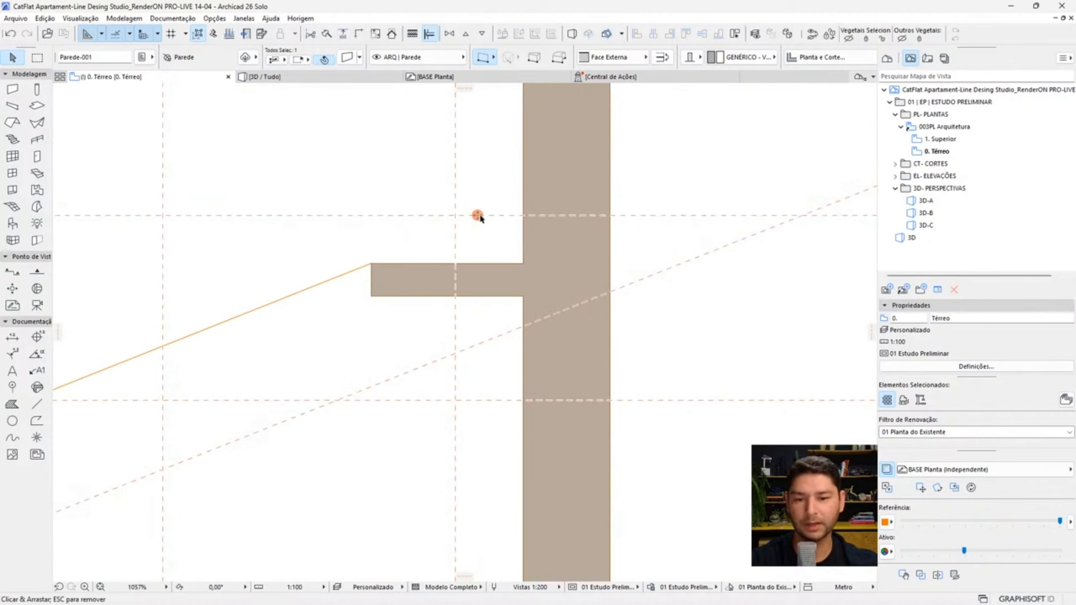
pyautogui.press('Escape')
pyautogui.click(605, 279)
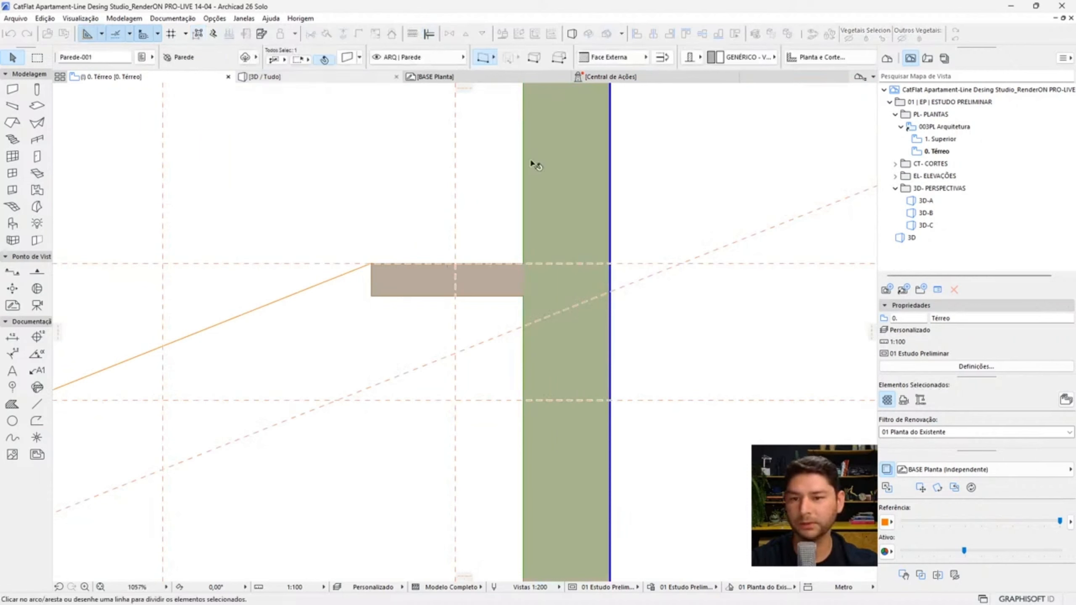
pyautogui.doubleClick(509, 263)
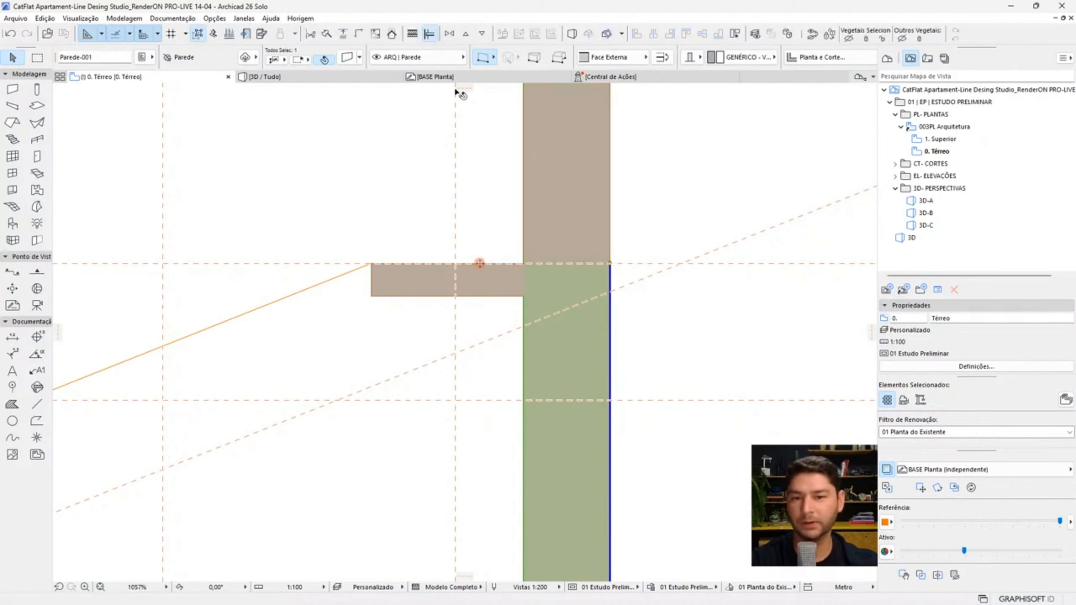
# - In 3D, override the inner surface of the two exterior wall segments enclosing the kitchen with Pintura - Rosa Blush
pyautogui.click(344, 78)
pyautogui.keyDown('shift'); pyautogui.moveTo(525, 255); pyautogui.dragTo(393, 252, button='middle'); pyautogui.keyUp('shift')
pyautogui.scroll(3, 290, 230)
pyautogui.click(424, 260)
pyautogui.keyDown('shift'); pyautogui.click(324, 266); pyautogui.keyUp('shift')
pyautogui.scroll(-5, 695, 65)
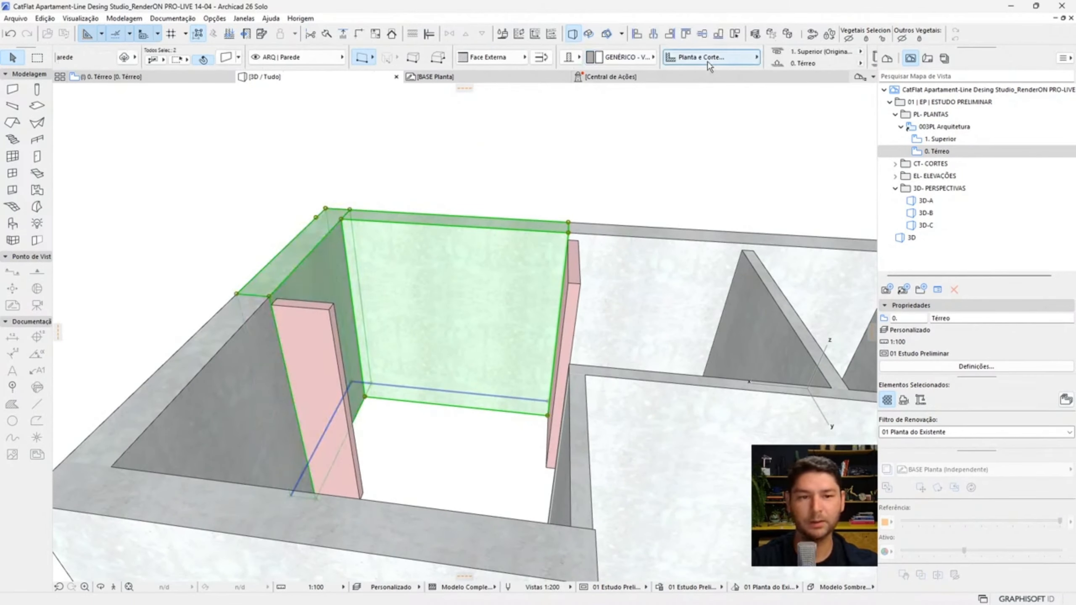
pyautogui.click(695, 64)
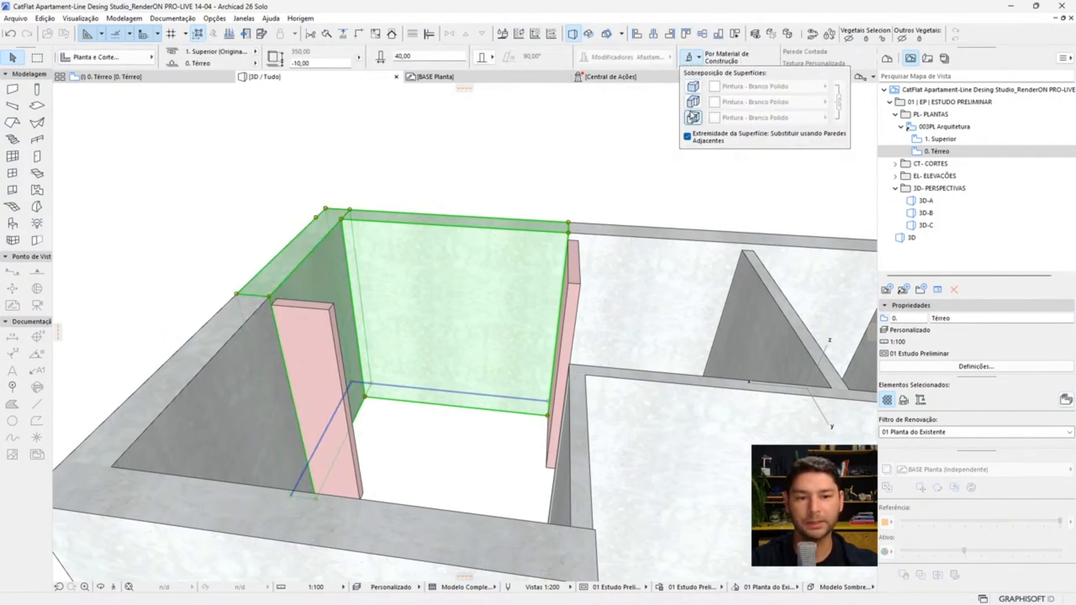
pyautogui.click(693, 117)
pyautogui.click(731, 123)
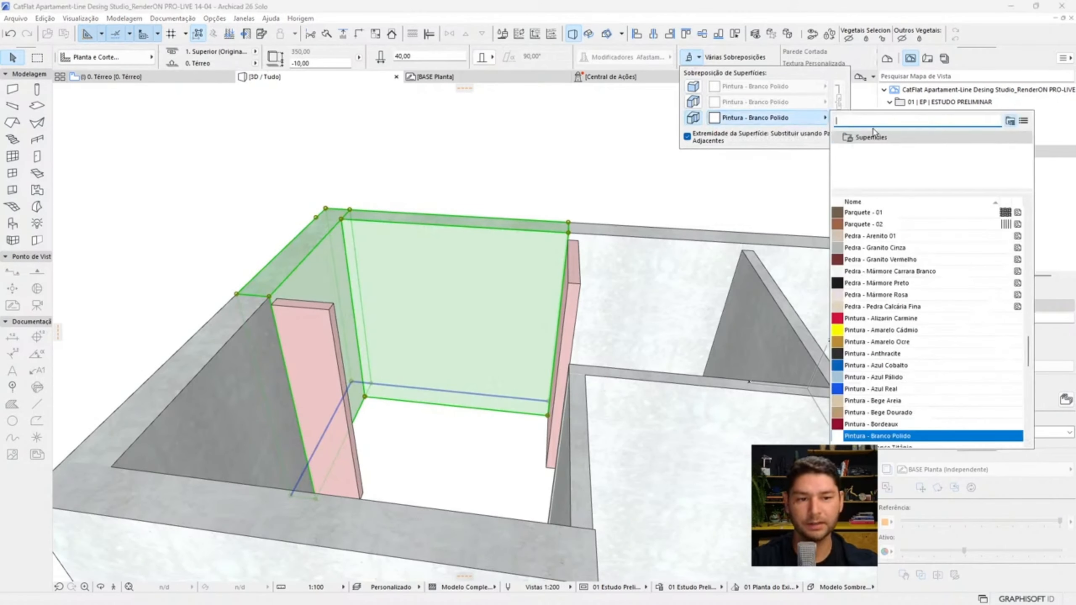
pyautogui.write('rosa')
pyautogui.click(902, 159)
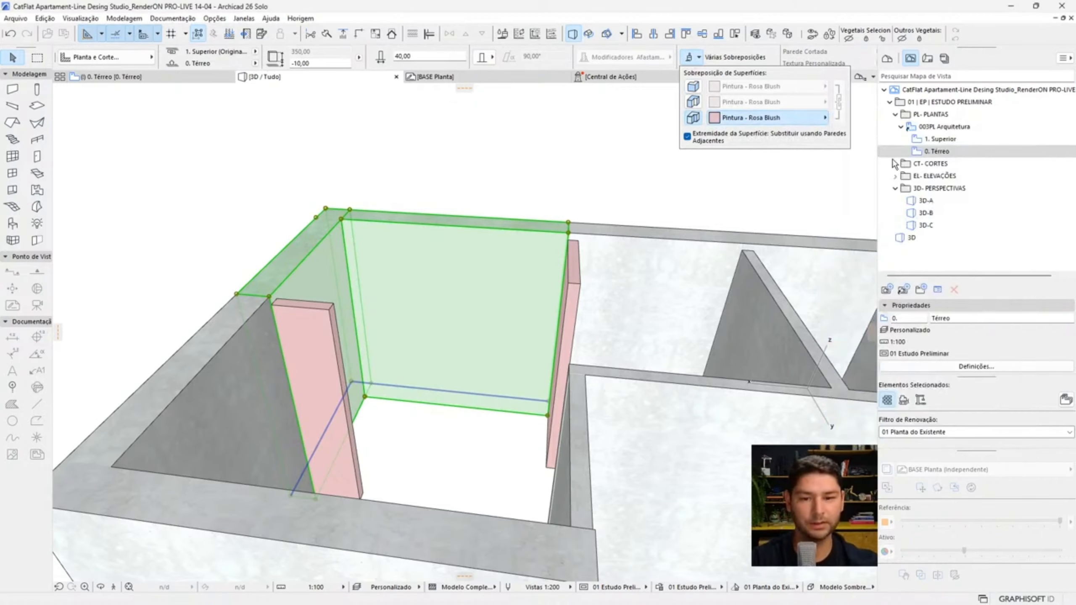
pyautogui.click(520, 198)
pyautogui.keyDown('shift'); pyautogui.moveTo(520, 199); pyautogui.dragTo(604, 220, button='middle'); pyautogui.keyUp('shift')
# - In the ground-floor plan, draw a rectangular slab with the Piso Cozinha favorite between the kitchen's inner wall faces and the underside of the short wall
pyautogui.press('F2')
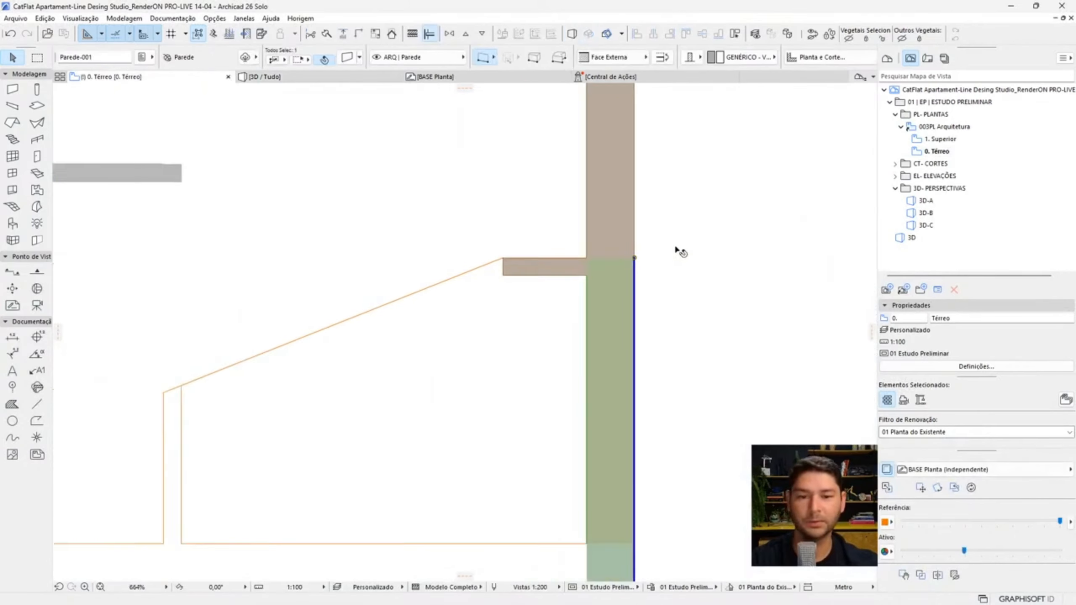
pyautogui.scroll(-6, 747, 232)
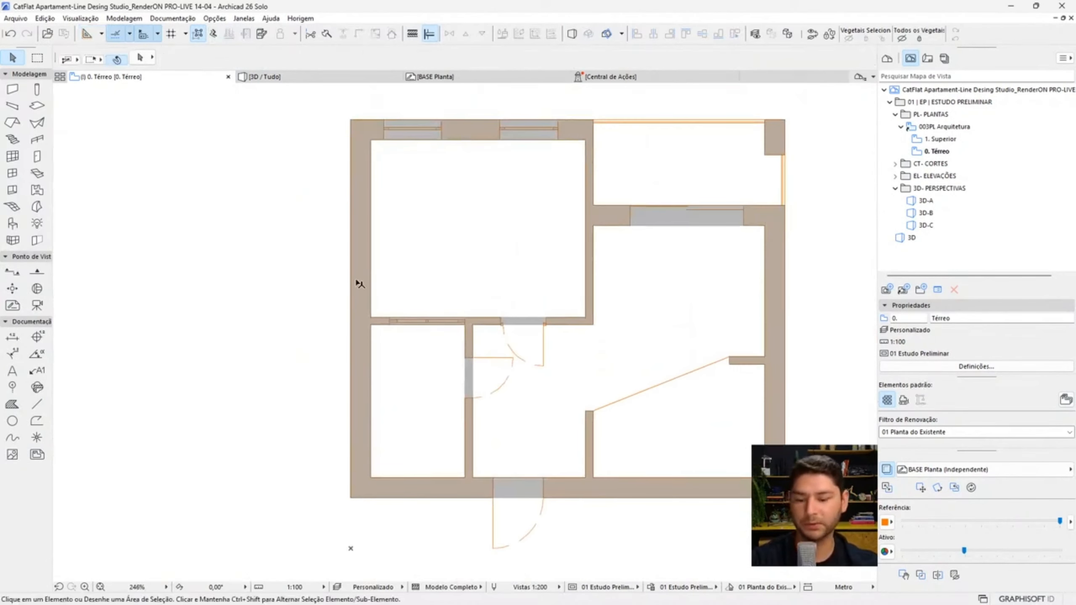
pyautogui.hotkey('ctrl', 'shift', 'f')
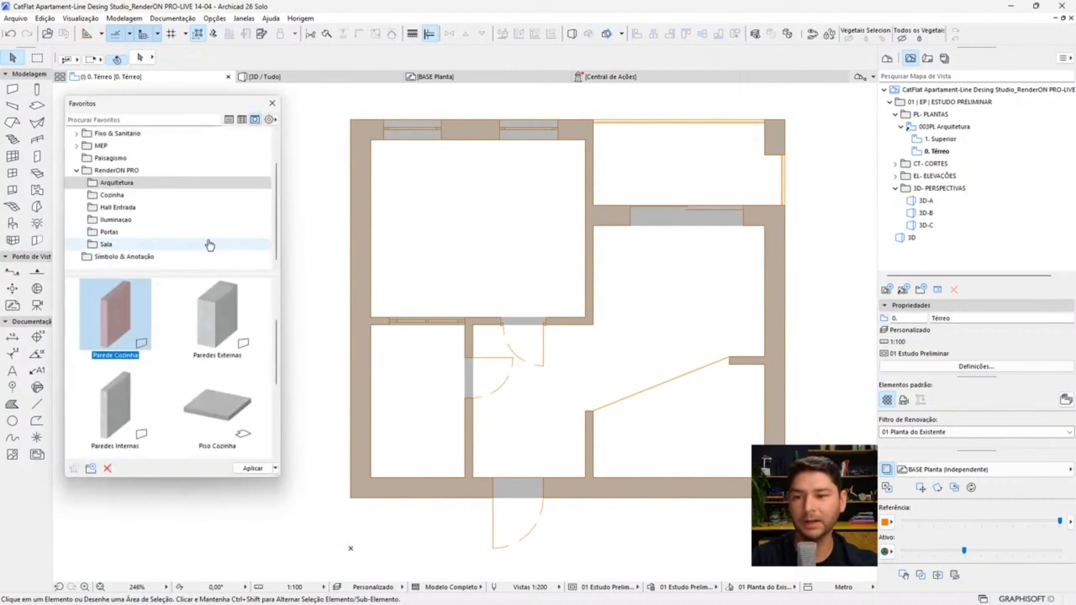
pyautogui.scroll(-2, 219, 335)
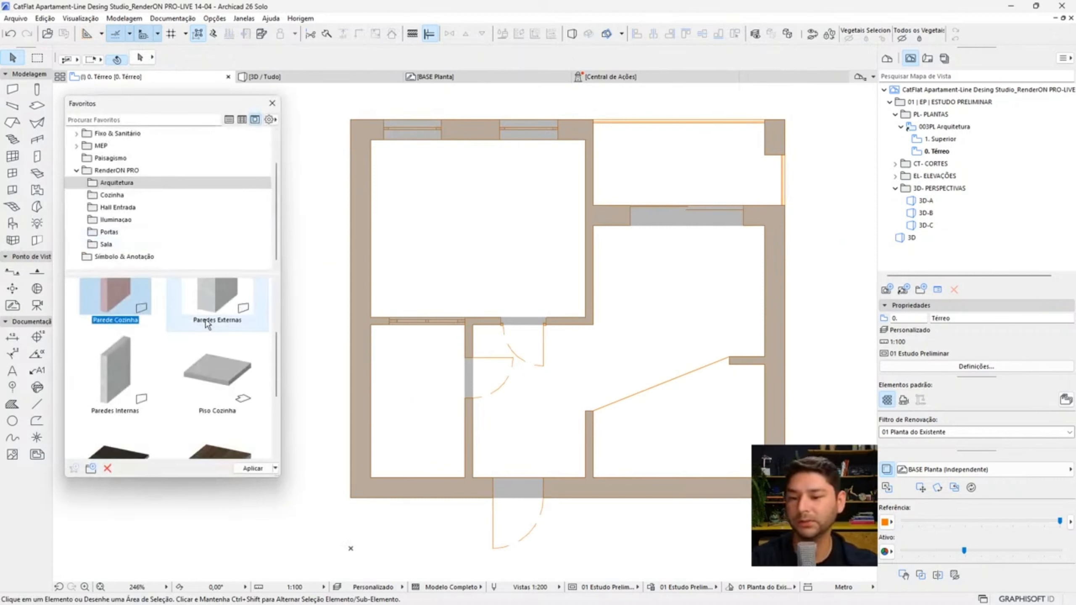
pyautogui.click(223, 345)
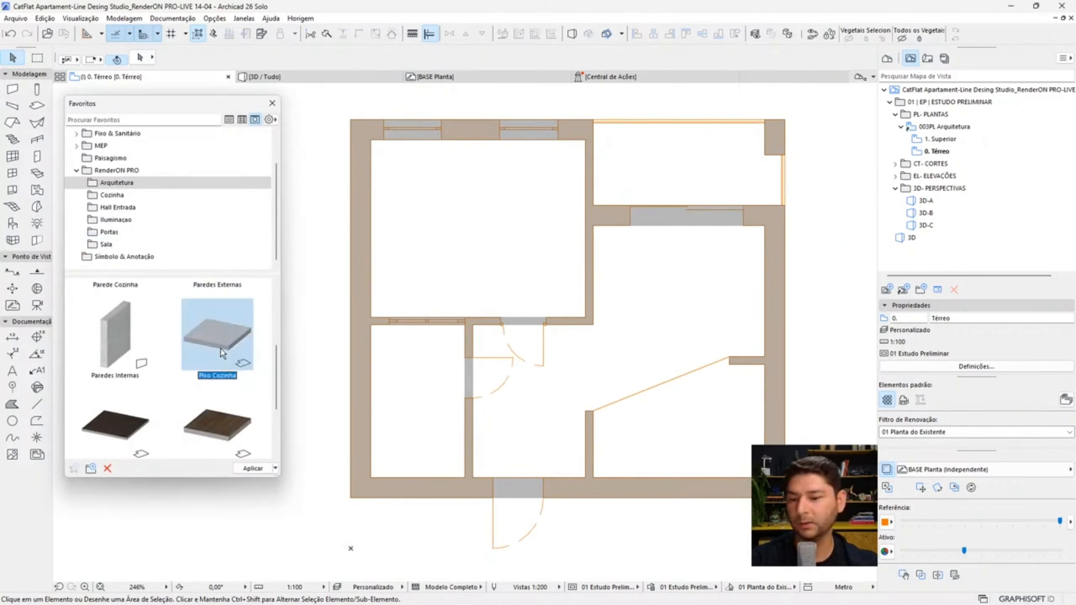
pyautogui.click(253, 469)
pyautogui.scroll(2, 643, 396)
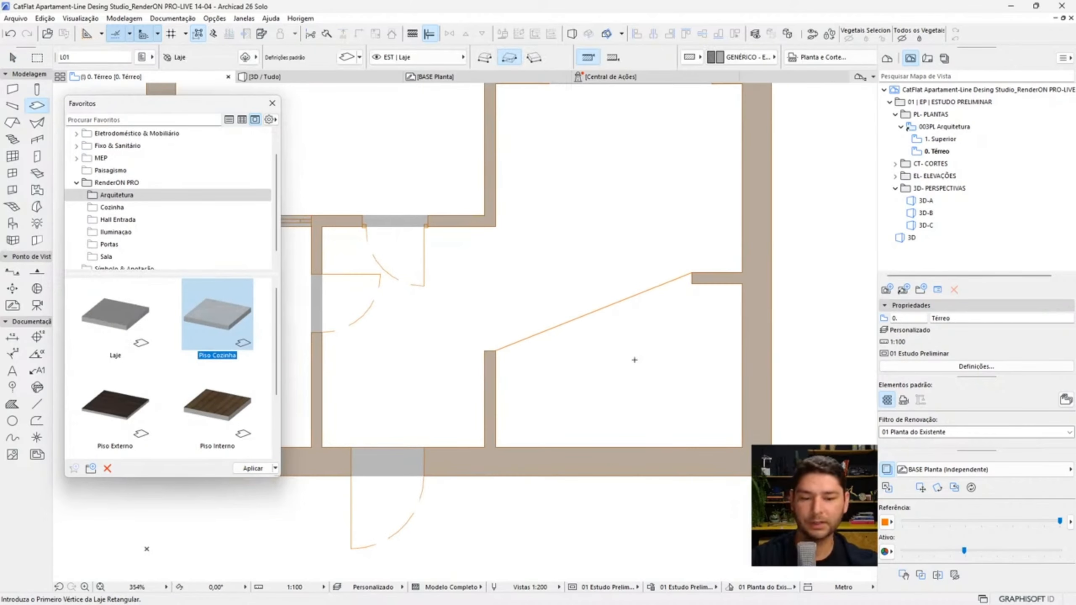
pyautogui.moveTo(652, 327); pyautogui.dragTo(603, 371, button='middle')
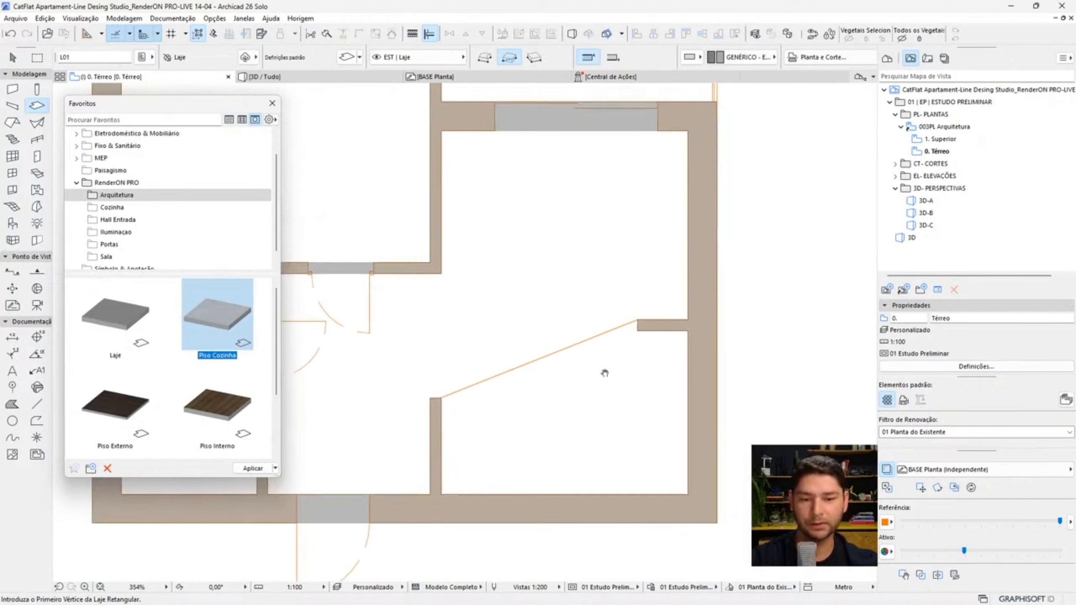
pyautogui.scroll(-2, 601, 361)
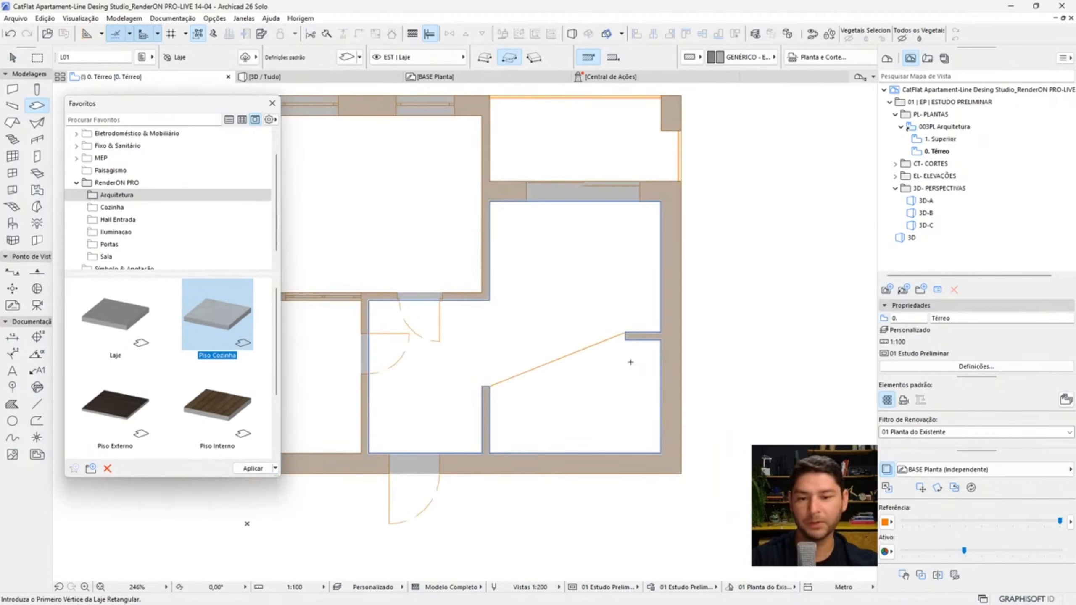
pyautogui.scroll(3, 607, 382)
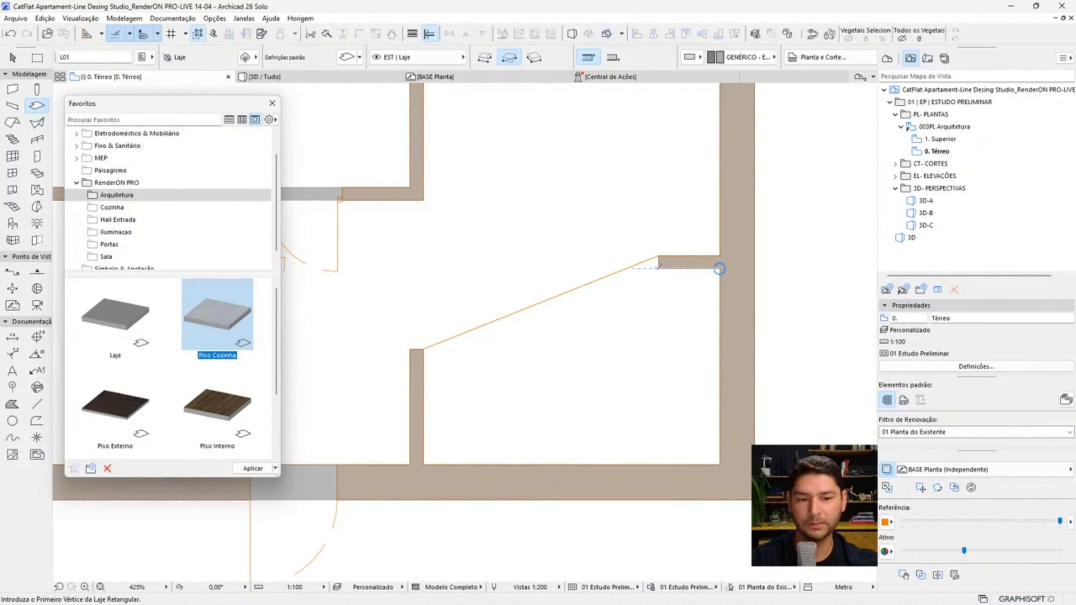
pyautogui.click(423, 465)
pyautogui.click(720, 269)
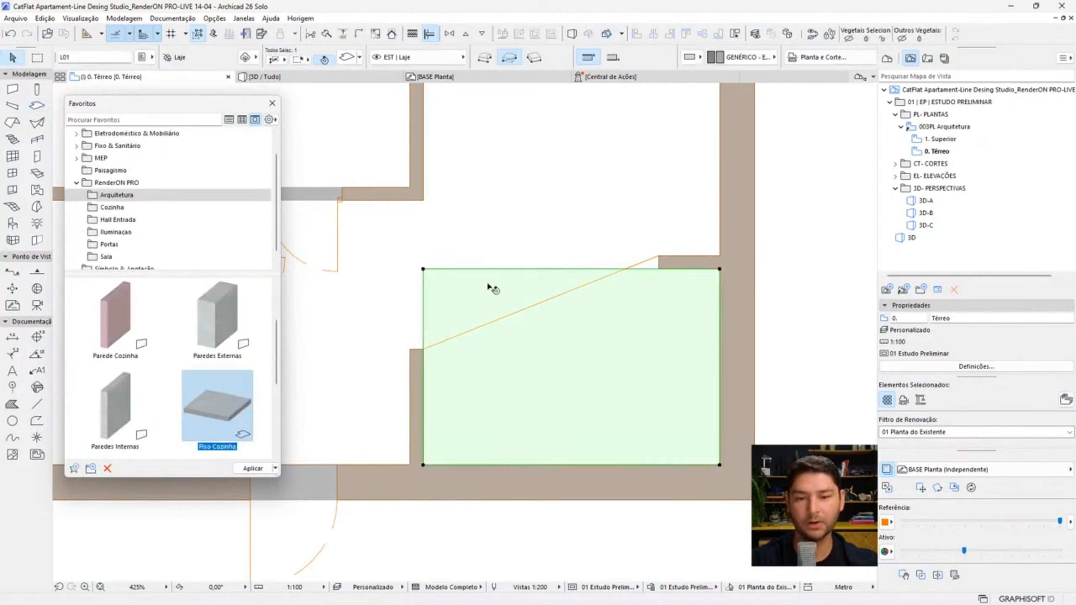
# - Reshape the kitchen slab's upper edge to follow the diagonal line from the left kitchen wall's end to the short wall, fitting both wall corners
pyautogui.scroll(2, 423, 270)
pyautogui.click(423, 269)
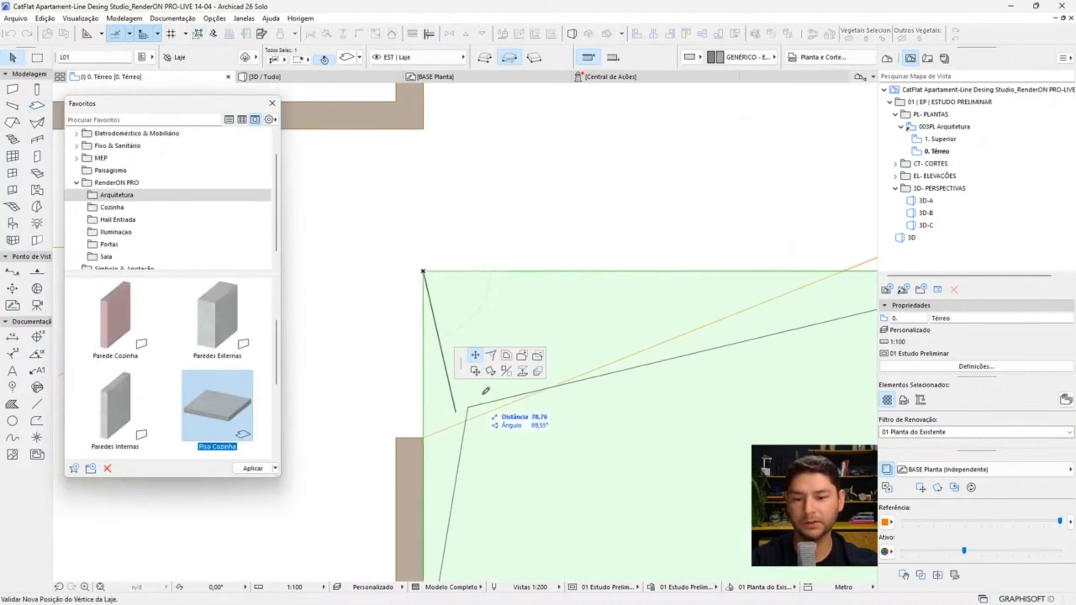
pyautogui.click(423, 439)
pyautogui.click(630, 351)
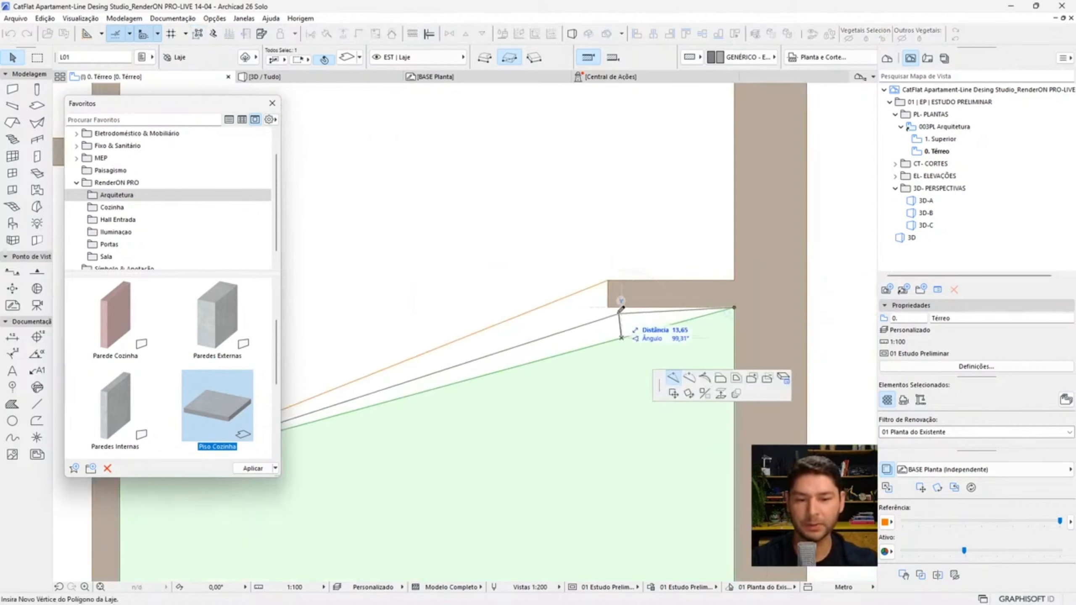
pyautogui.click(585, 316)
pyautogui.click(584, 316)
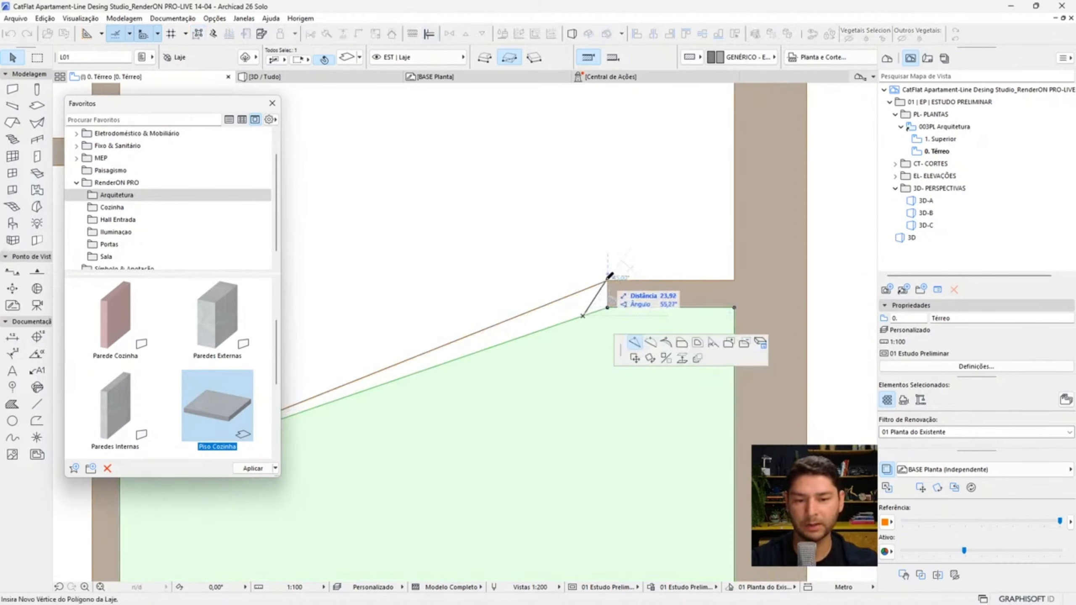
pyautogui.click(607, 281)
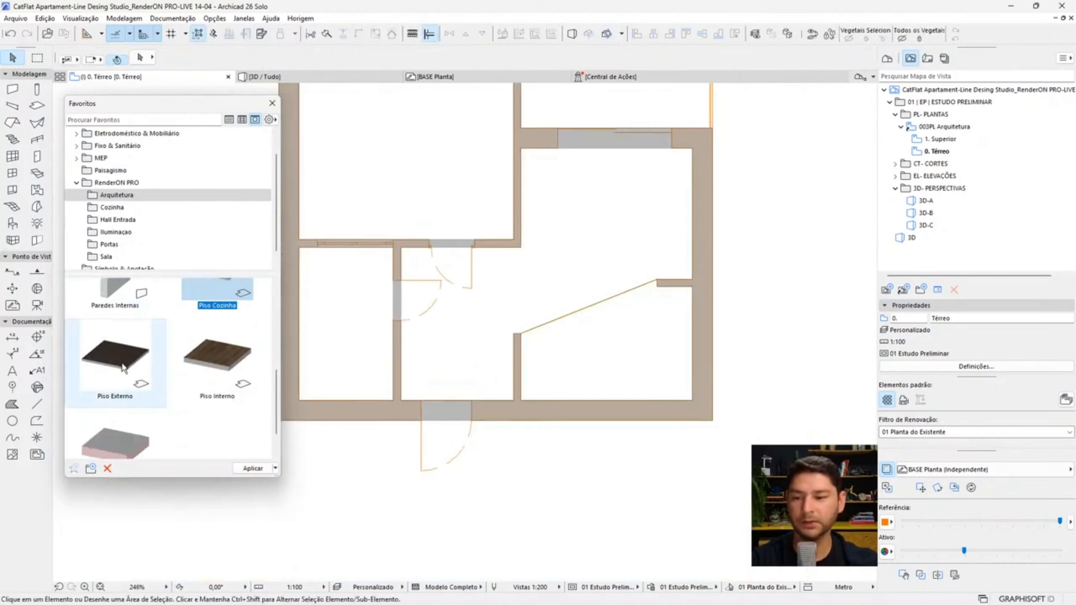
# - Draw a rectangular slab with the Piso Interno favorite from the upper-left room's inner corner to the lower exterior wall beside the kitchen
pyautogui.click(253, 468)
pyautogui.scroll(-3, 663, 238)
pyautogui.scroll(4, 663, 238)
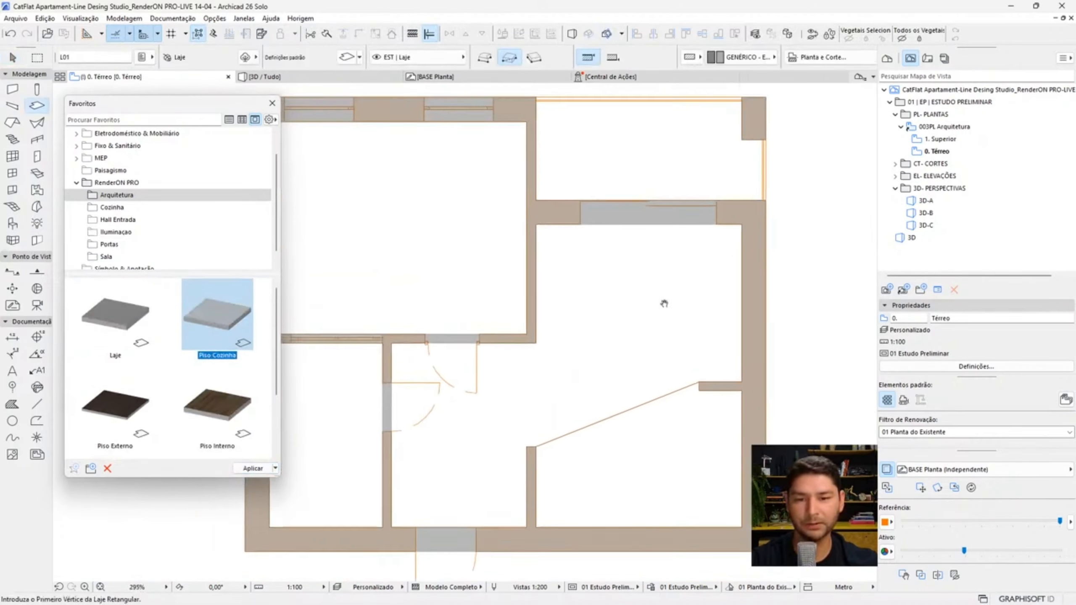
pyautogui.click(312, 127)
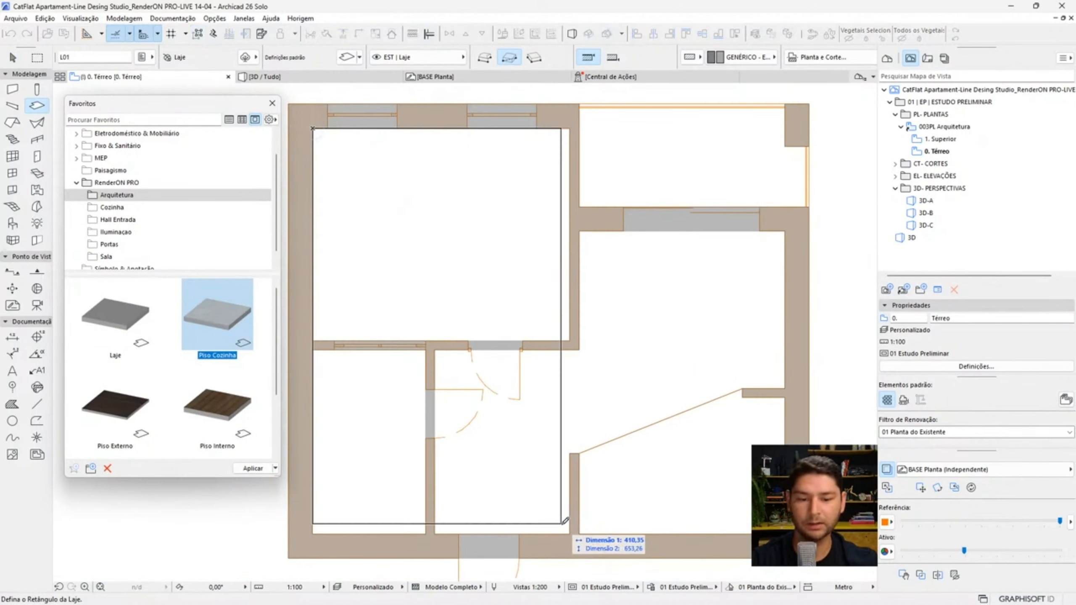
pyautogui.click(570, 534)
pyautogui.press('Escape')
# - Extend the Piso Interno slab into the living room by adding vertices along the upper wall's inner face up to the right exterior wall
pyautogui.click(532, 290)
pyautogui.click(570, 361)
pyautogui.scroll(4, 571, 362)
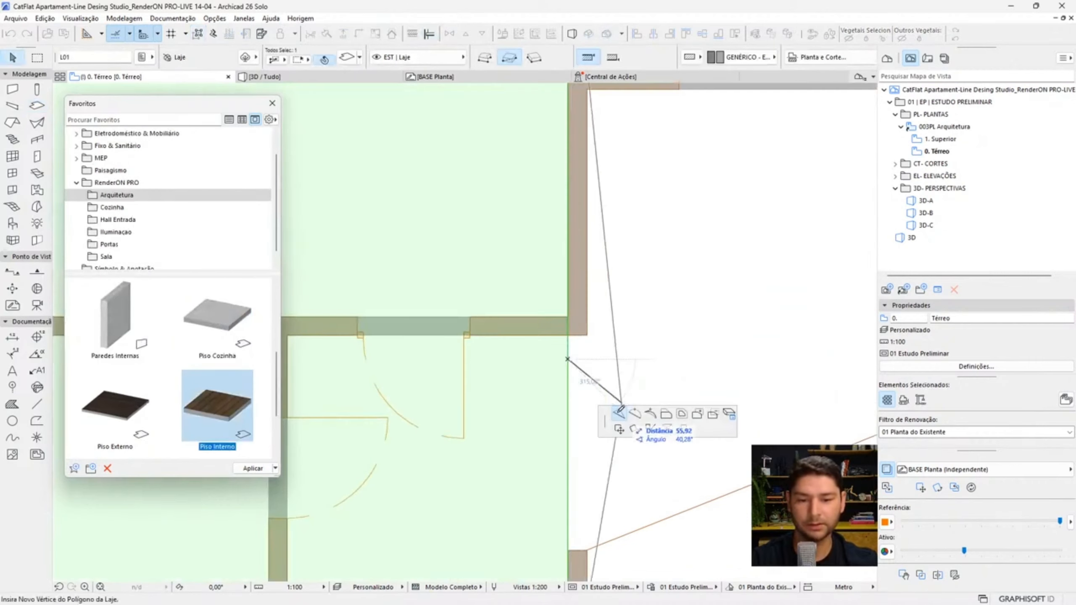
pyautogui.moveTo(605, 235); pyautogui.dragTo(552, 335, button='middle')
pyautogui.click(514, 190)
pyautogui.click(514, 191)
pyautogui.scroll(-4, 636, 243)
pyautogui.moveTo(636, 243); pyautogui.dragTo(451, 236, button='middle')
pyautogui.click(639, 206)
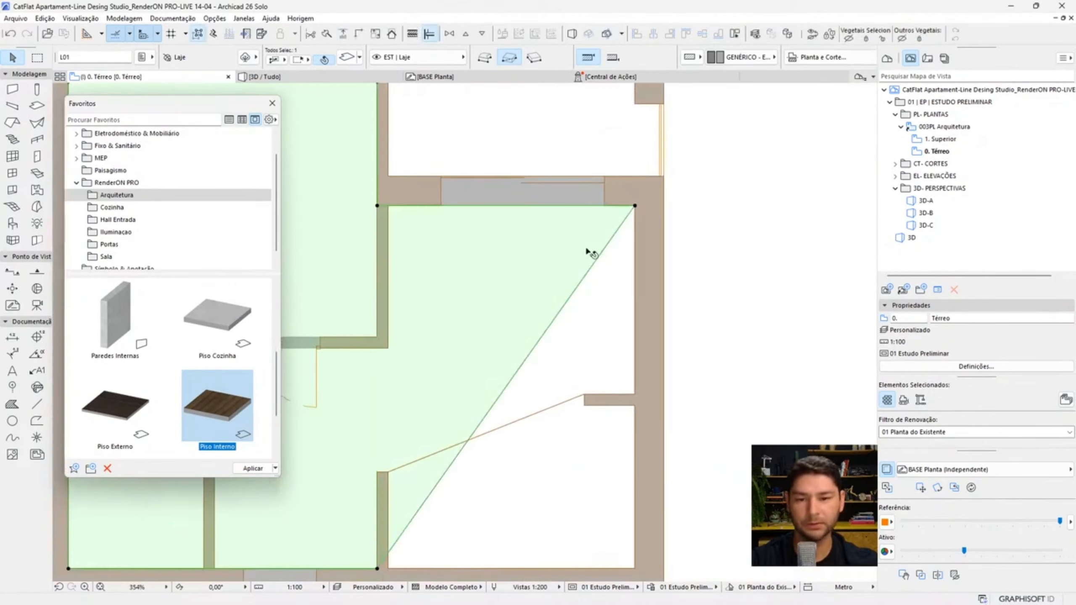
# - Continue the interior slab outline down the right exterior wall, along the short kitchen wall and along the diagonal to the left kitchen wall's end
pyautogui.click(599, 255)
pyautogui.click(634, 391)
pyautogui.click(590, 421)
pyautogui.click(584, 394)
pyautogui.moveTo(438, 520); pyautogui.dragTo(550, 438, button='middle')
pyautogui.scroll(2, 549, 437)
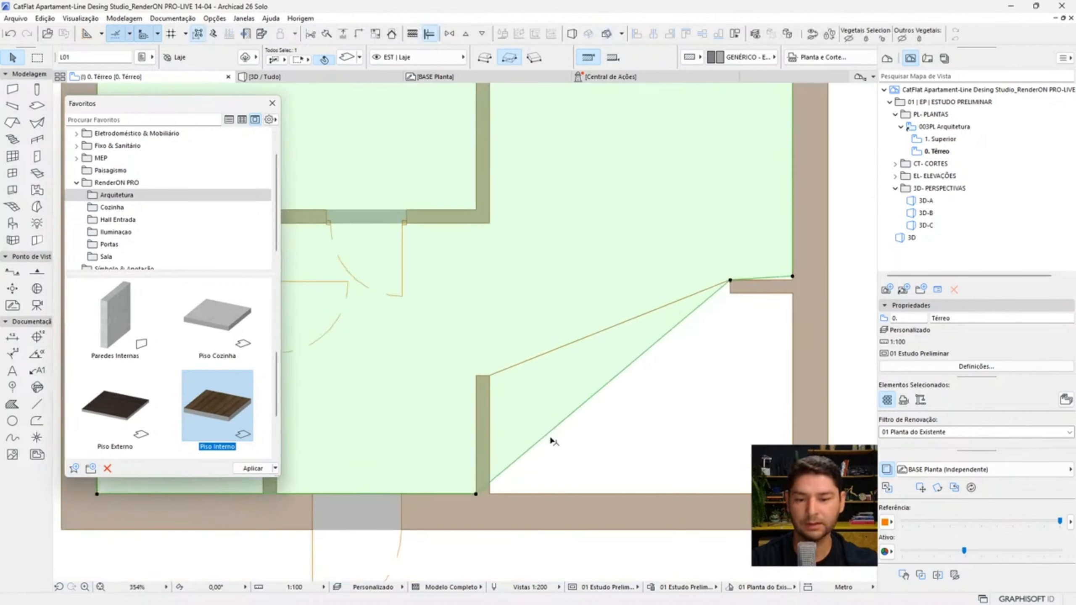
pyautogui.click(549, 437)
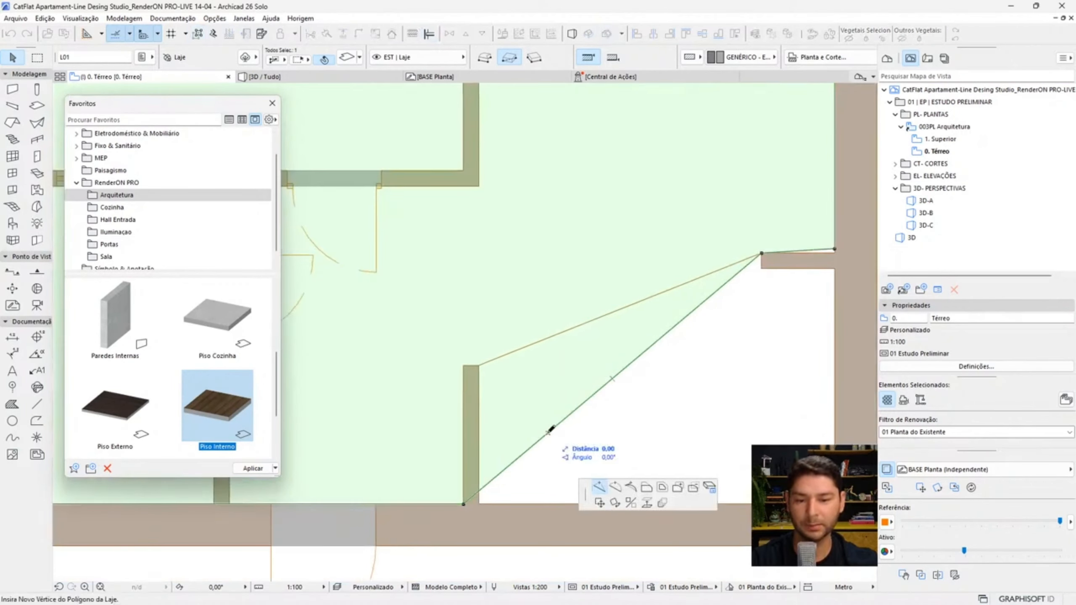
pyautogui.click(480, 365)
# - Add a slab vertex on the left face of the kitchen's left wall so the interior floor stays outside that wall
pyautogui.scroll(2, 455, 422)
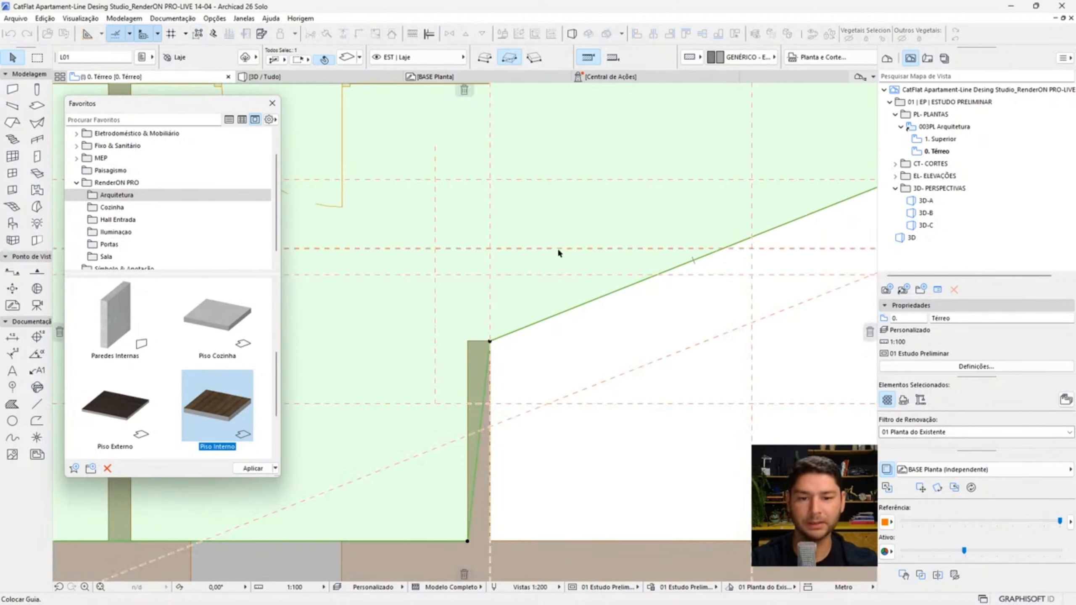
pyautogui.scroll(4, 496, 384)
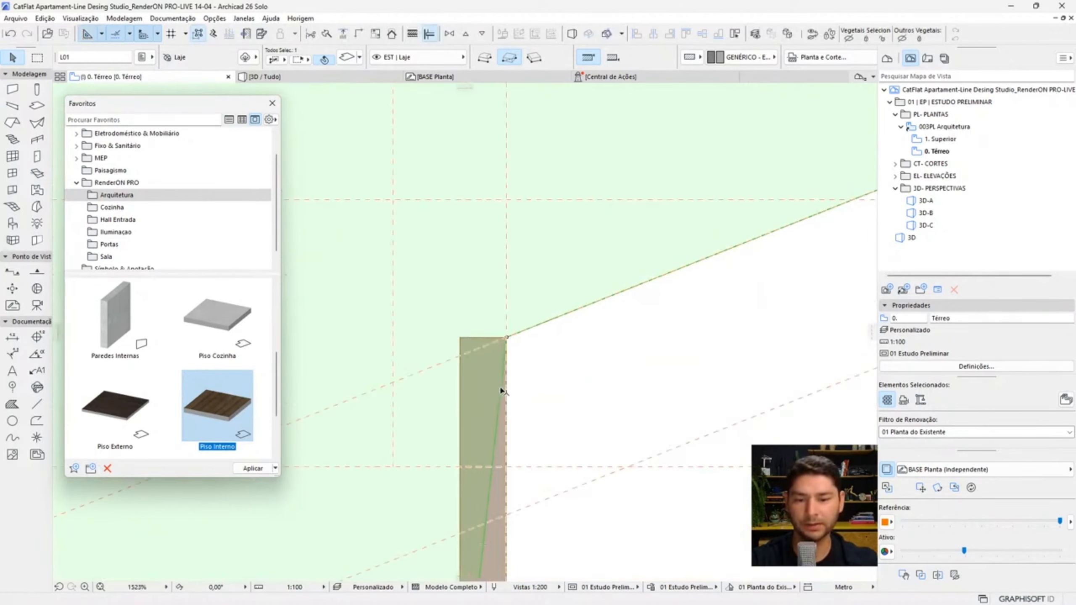
pyautogui.click(501, 391)
pyautogui.click(462, 354)
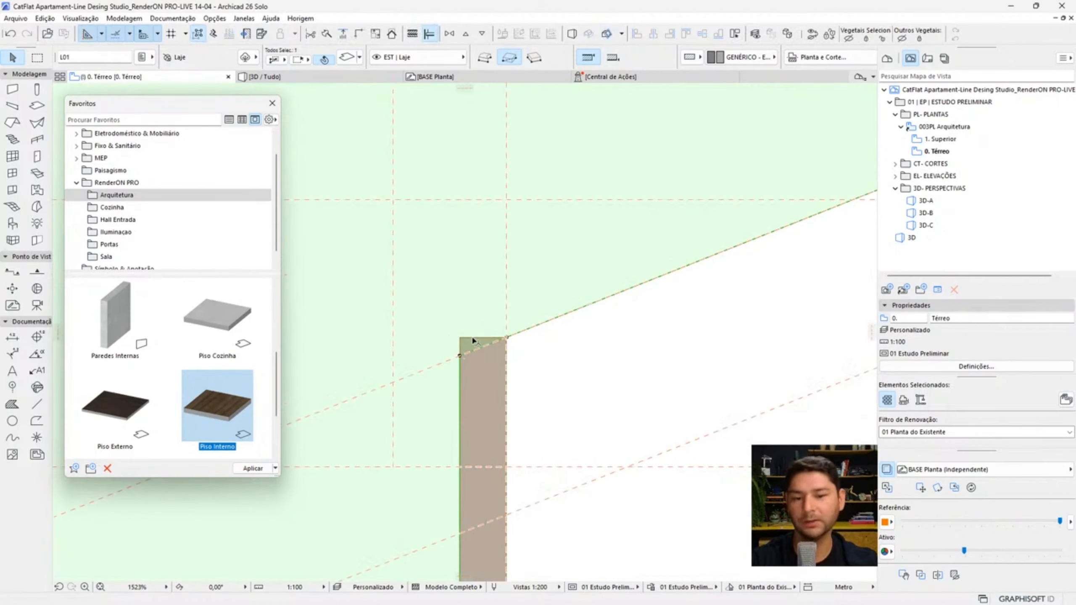
# - Move the interior slab's vertex at the right exterior wall onto the upper face of the short kitchen wall
pyautogui.scroll(-9, 482, 337)
pyautogui.moveTo(543, 300); pyautogui.dragTo(532, 330, button='middle')
pyautogui.scroll(5, 644, 308)
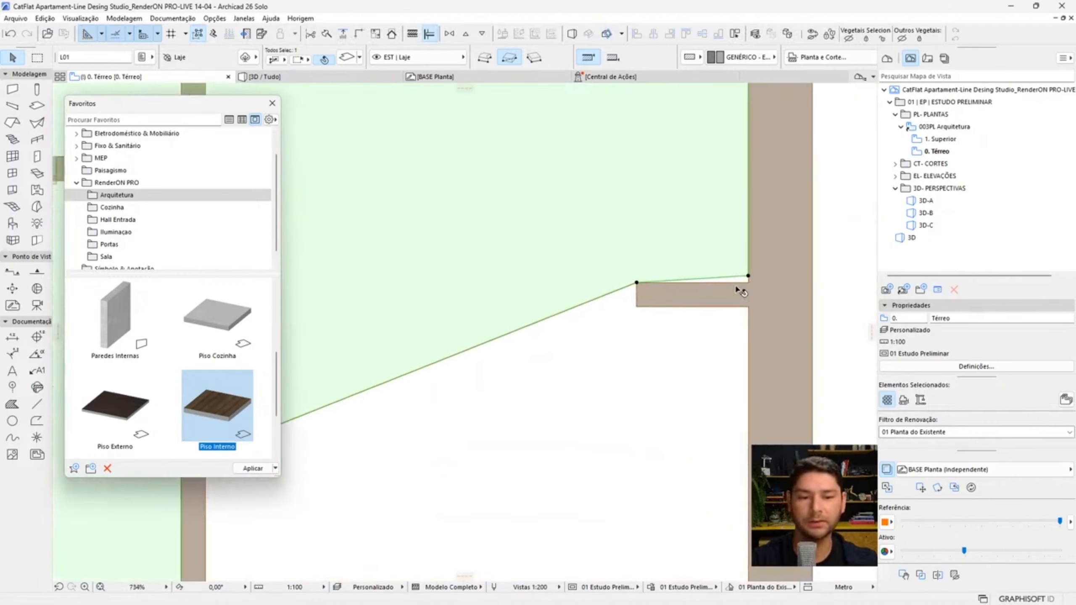
pyautogui.scroll(3, 735, 287)
pyautogui.click(759, 270)
pyautogui.click(759, 281)
pyautogui.scroll(-6, 519, 245)
# - Inspect the kitchen and interior floors and the pink kitchen walls in 3D from several angles
pyautogui.click(335, 77)
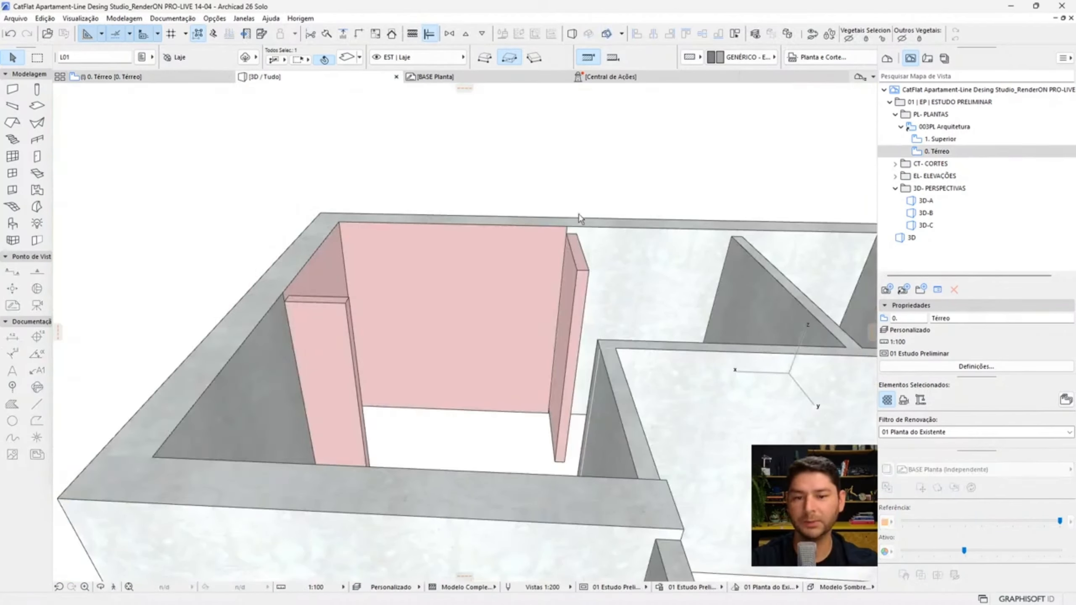
pyautogui.scroll(-3, 449, 300)
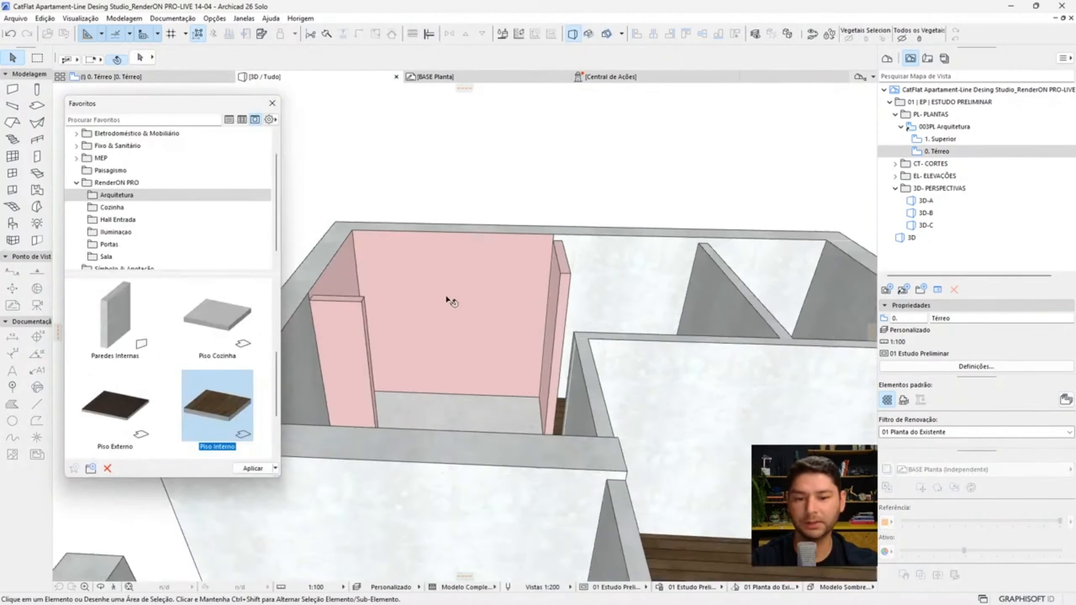
pyautogui.keyDown('shift'); pyautogui.moveTo(449, 301); pyautogui.dragTo(530, 344, button='middle'); pyautogui.keyUp('shift')
pyautogui.scroll(3, 531, 343)
pyautogui.scroll(-3, 376, 300)
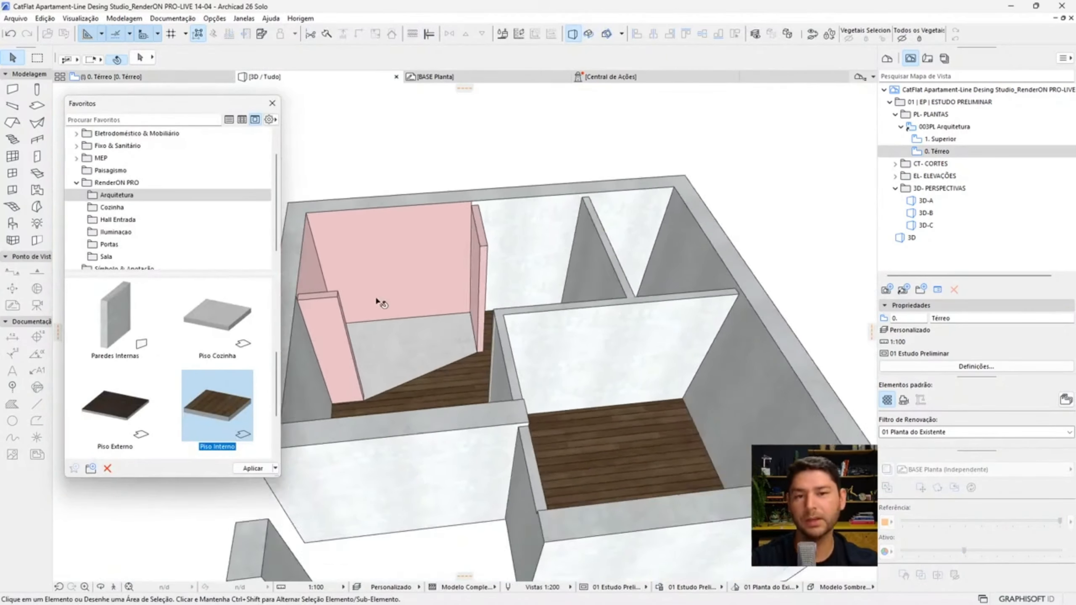
pyautogui.keyDown('shift'); pyautogui.moveTo(376, 299); pyautogui.dragTo(281, 120, button='middle'); pyautogui.keyUp('shift')
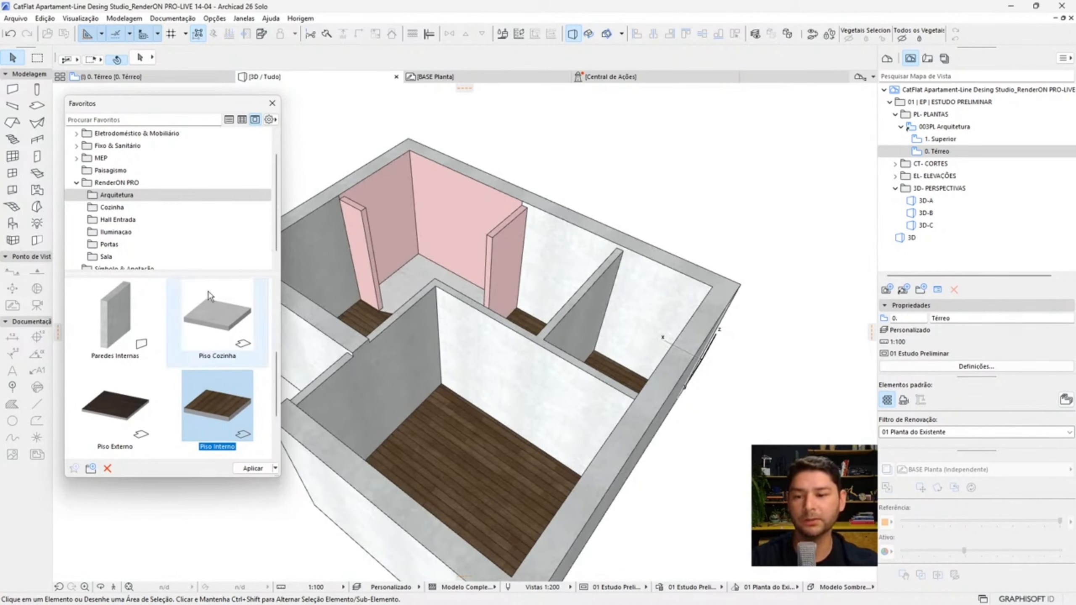
pyautogui.keyDown('shift'); pyautogui.moveTo(540, 256); pyautogui.dragTo(604, 244, button='middle'); pyautogui.keyUp('shift')
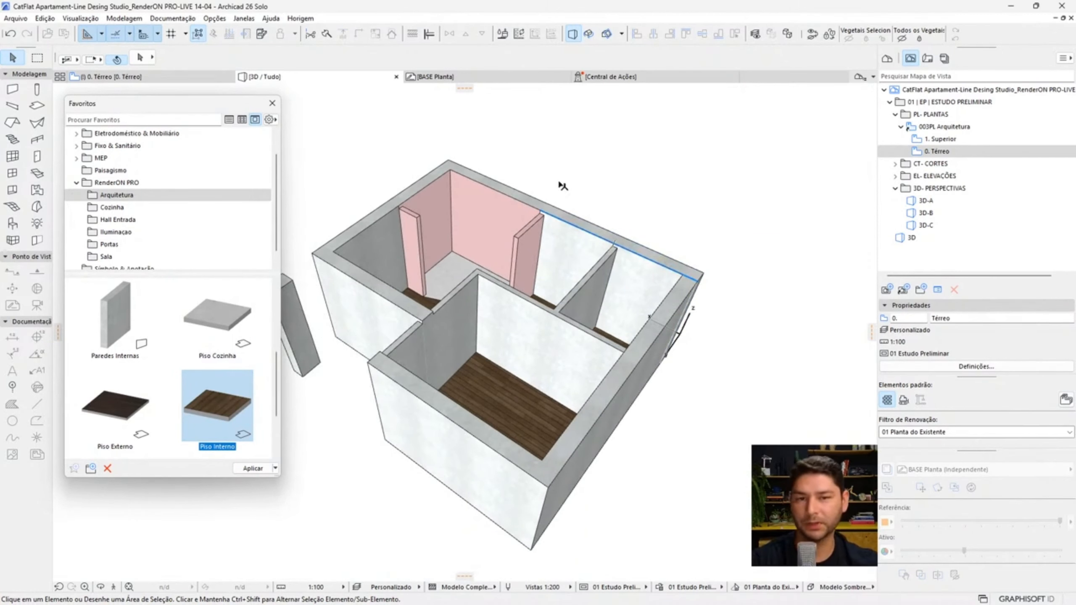
pyautogui.keyDown('shift'); pyautogui.moveTo(587, 207); pyautogui.dragTo(576, 144, button='middle'); pyautogui.keyUp('shift')
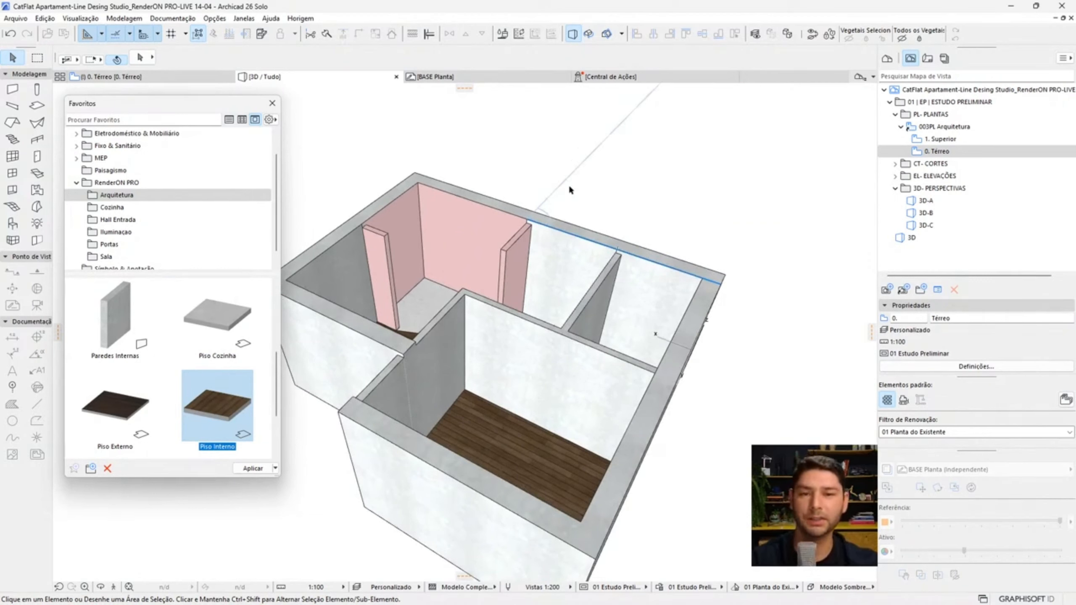
pyautogui.scroll(2, 512, 198)
pyautogui.moveTo(550, 174); pyautogui.dragTo(592, 174, button='middle')
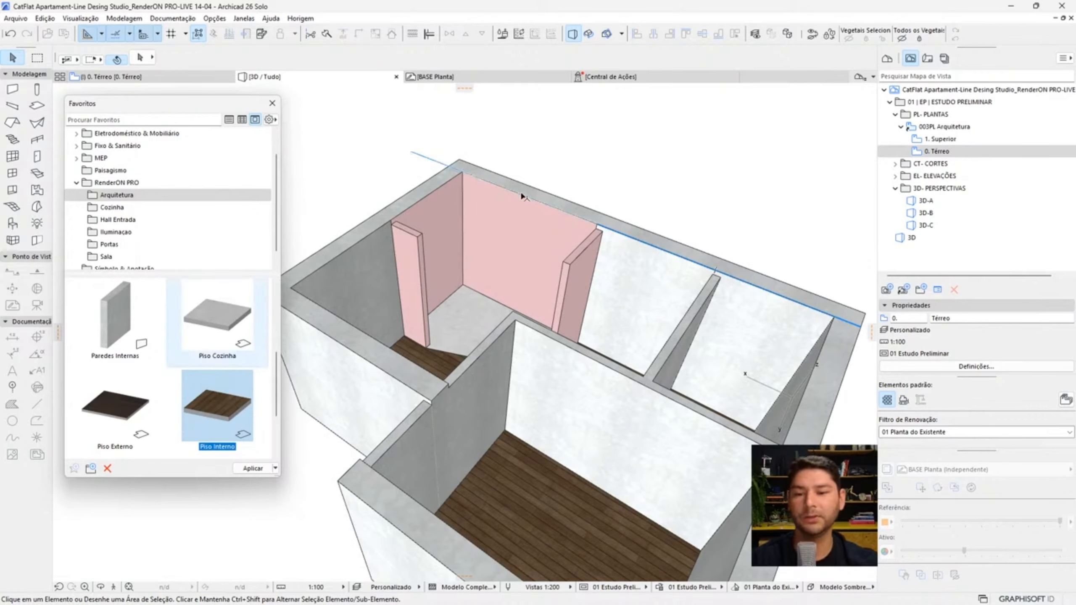
pyautogui.scroll(-5, 585, 176)
pyautogui.scroll(5, 487, 207)
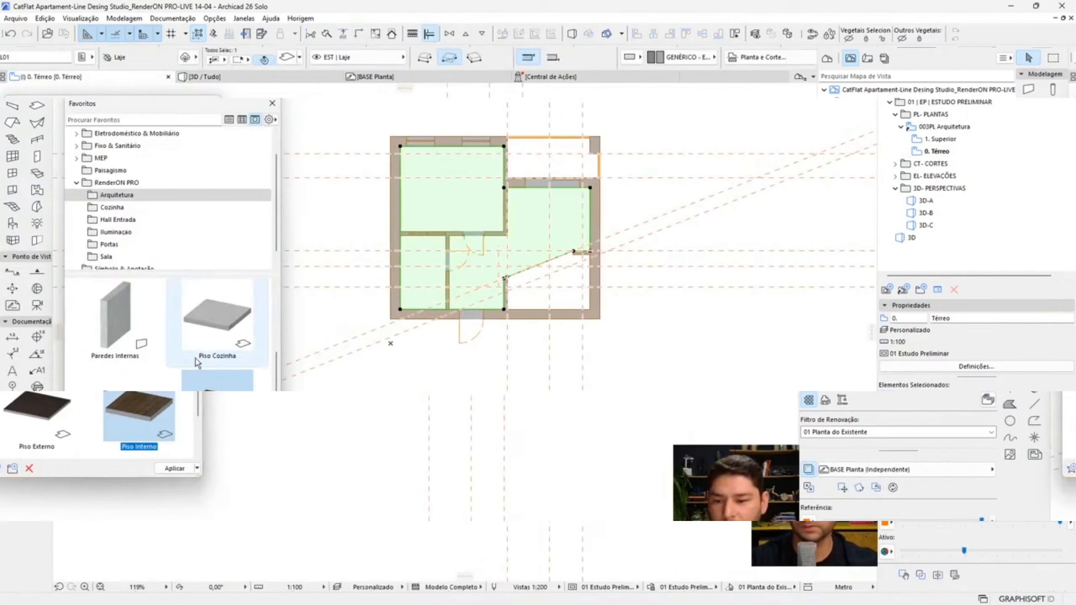
# - In the ground-floor plan, draw a slab over the balcony with the Piso Externo favorite
pyautogui.click(127, 399)
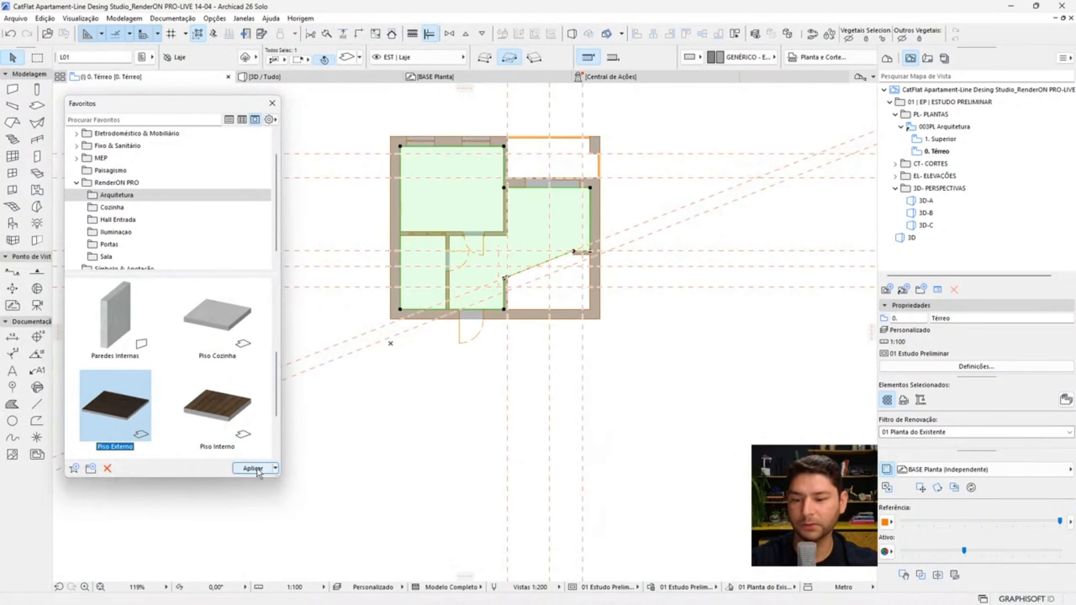
pyautogui.scroll(4, 568, 185)
pyautogui.click(690, 146)
# - Draw a rectangular slab over the kitchen with the Teto Cozinha favorite, up to the upper end of the left kitchen wall
pyautogui.doubleClick(217, 314)
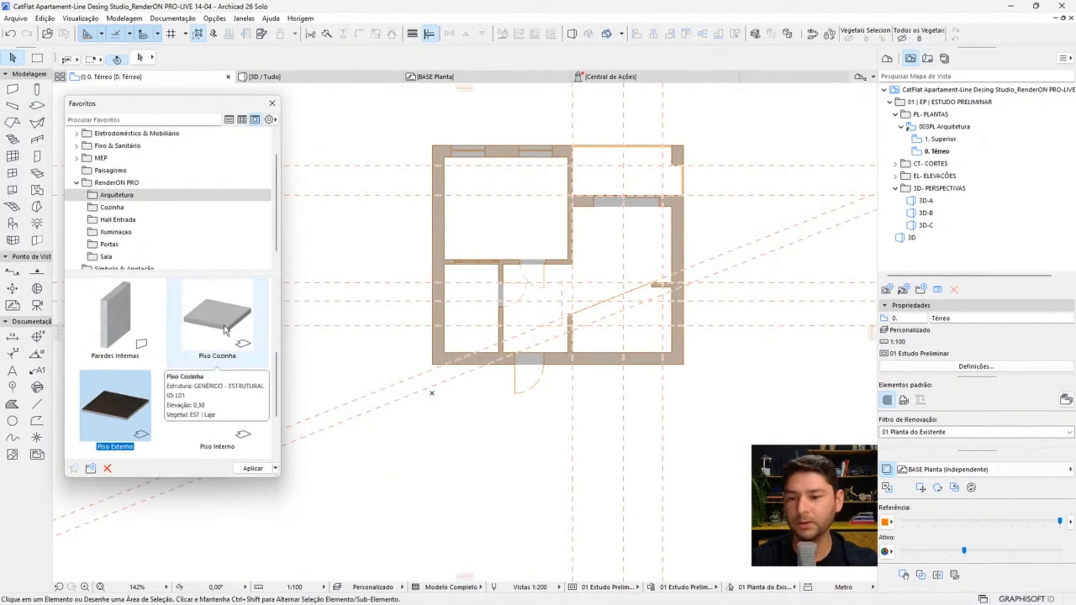
pyautogui.scroll(-1, 225, 330)
pyautogui.click(105, 418)
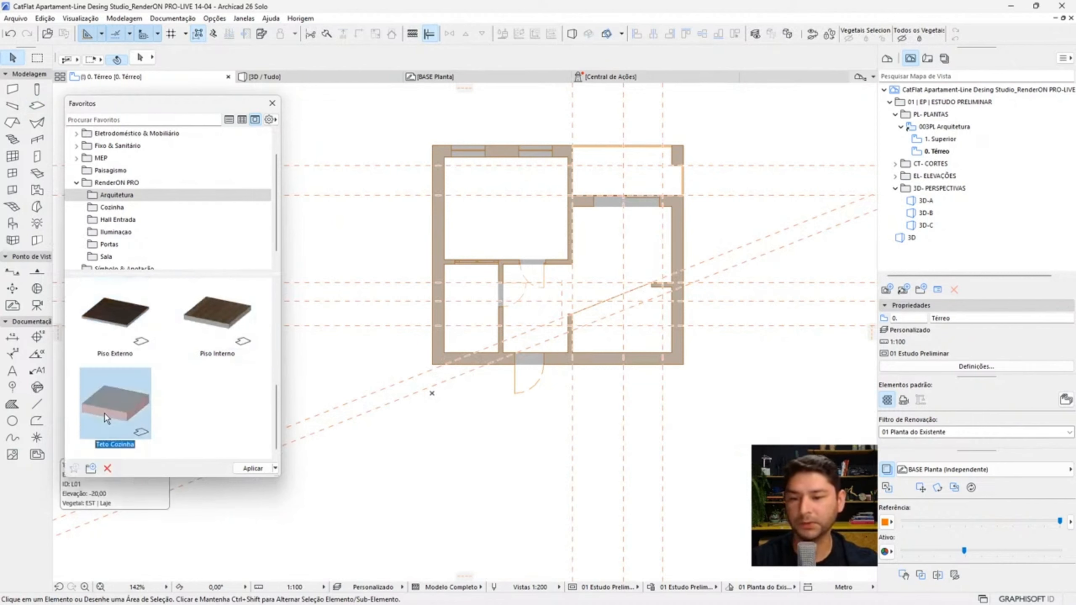
pyautogui.click(253, 469)
pyautogui.scroll(5, 680, 330)
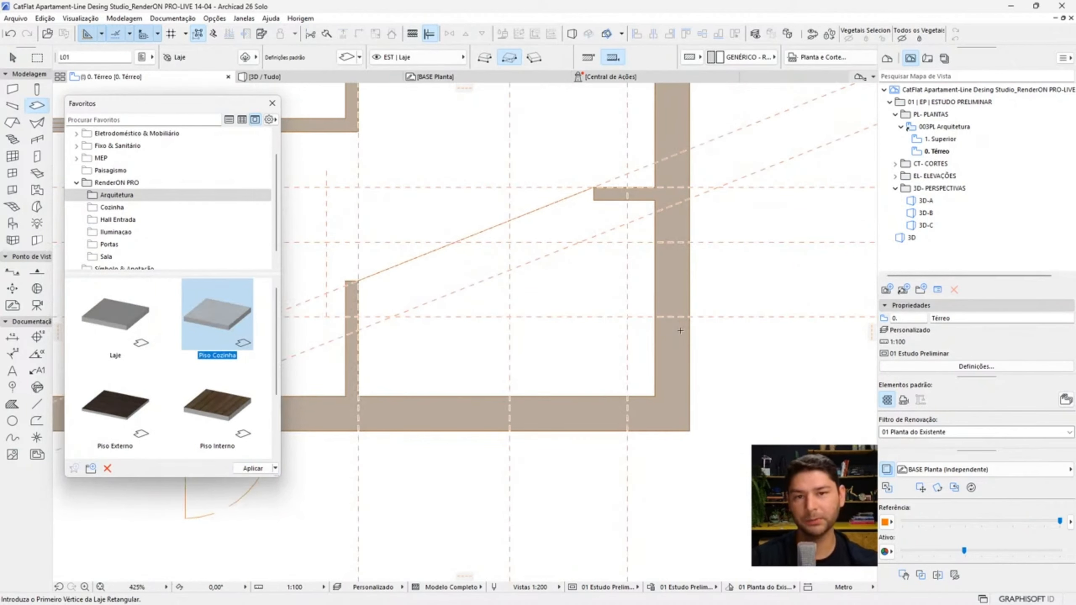
pyautogui.click(655, 396)
pyautogui.click(358, 280)
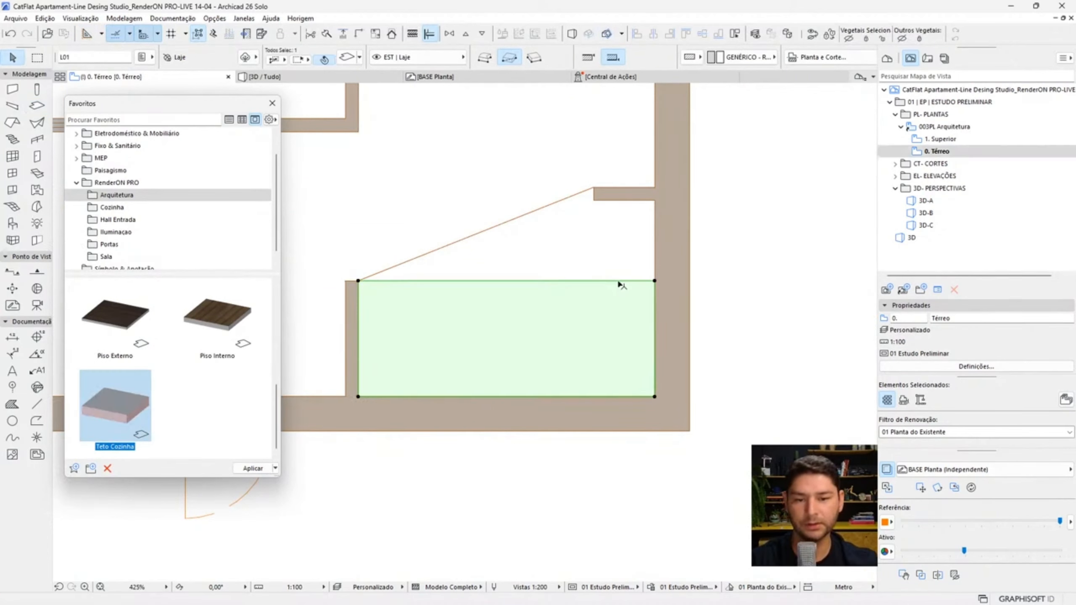
# - Reshape the kitchen ceiling slab to follow the diagonal opening and fit against the underside and left end of the short kitchen wall
pyautogui.click(619, 281)
pyautogui.click(593, 201)
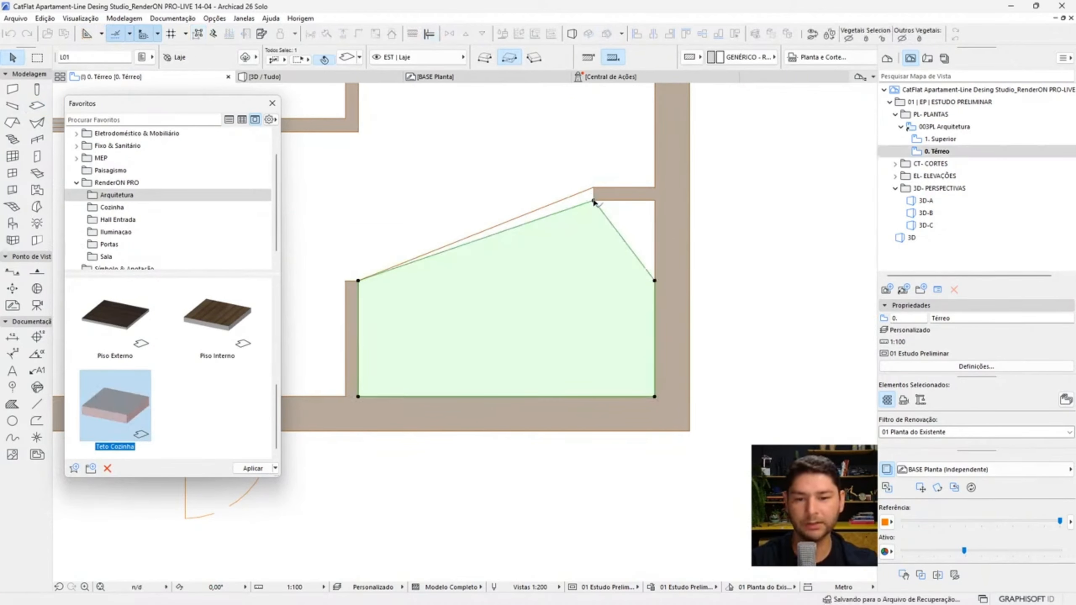
pyautogui.click(655, 281)
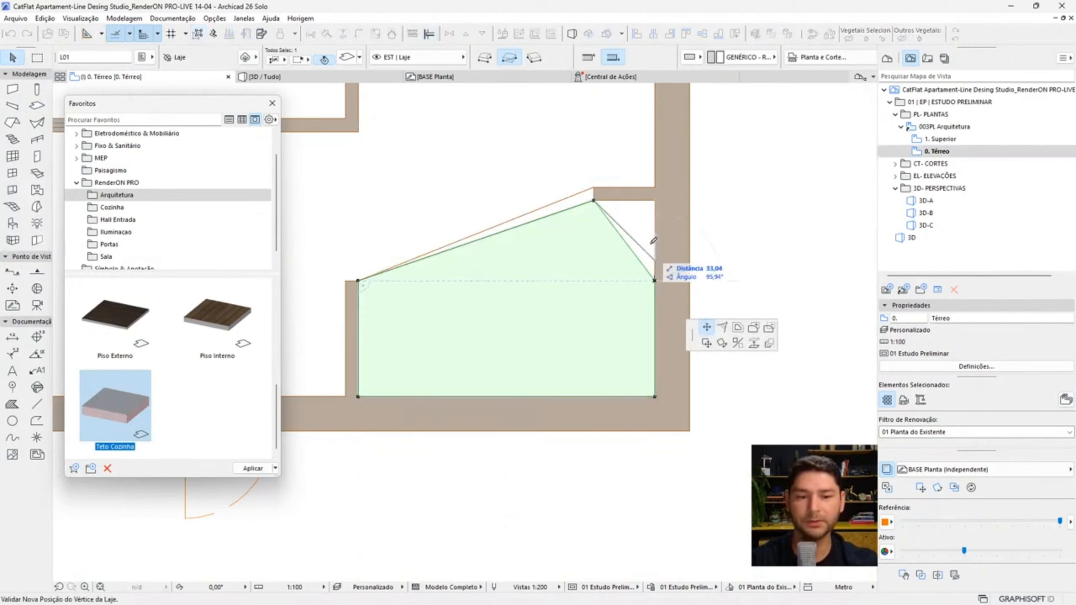
pyautogui.click(655, 201)
pyautogui.scroll(4, 576, 212)
pyautogui.click(567, 222)
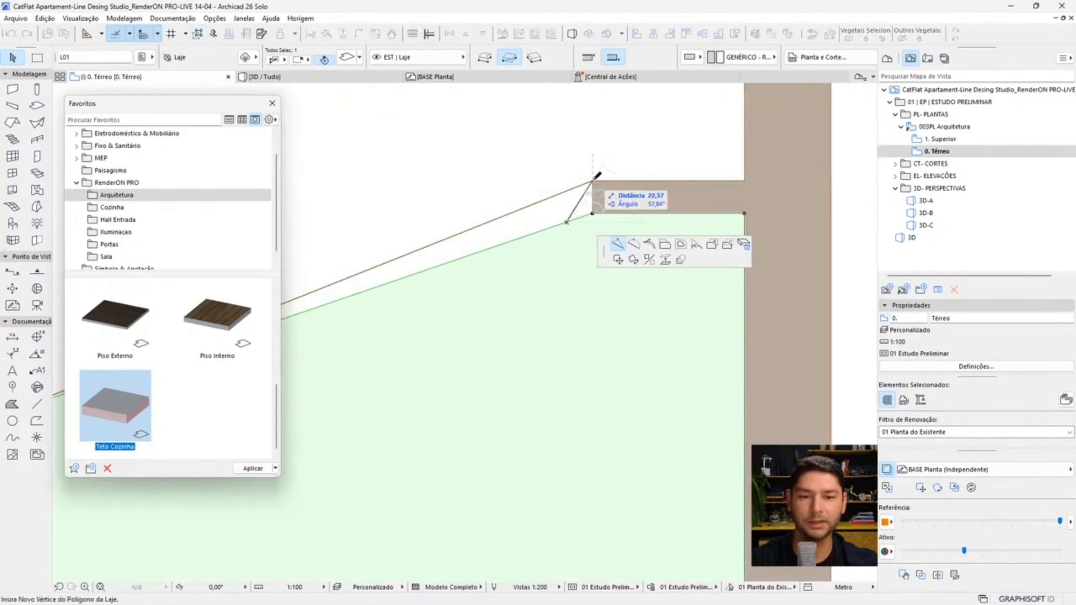
pyautogui.scroll(-6, 605, 302)
pyautogui.press('Escape')
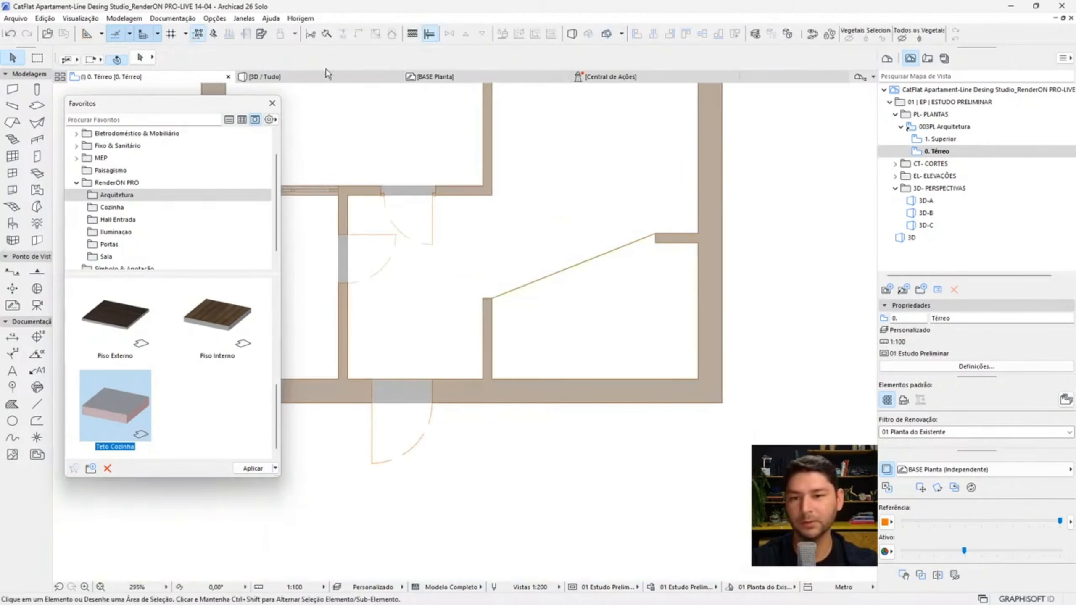
# - In the 3D view, set the kitchen ceiling slab's home story to 1. Superior and check it above the pink walls
pyautogui.click(325, 73)
pyautogui.keyDown('shift'); pyautogui.moveTo(468, 311); pyautogui.dragTo(391, 456, button='middle'); pyautogui.keyUp('shift')
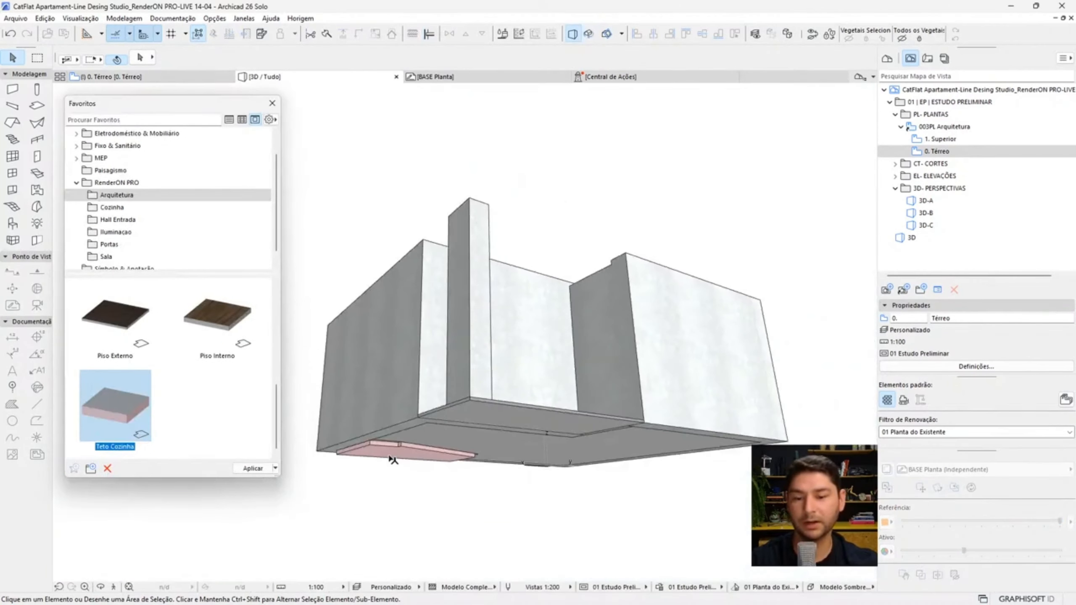
pyautogui.click(391, 457)
pyautogui.scroll(6, 680, 111)
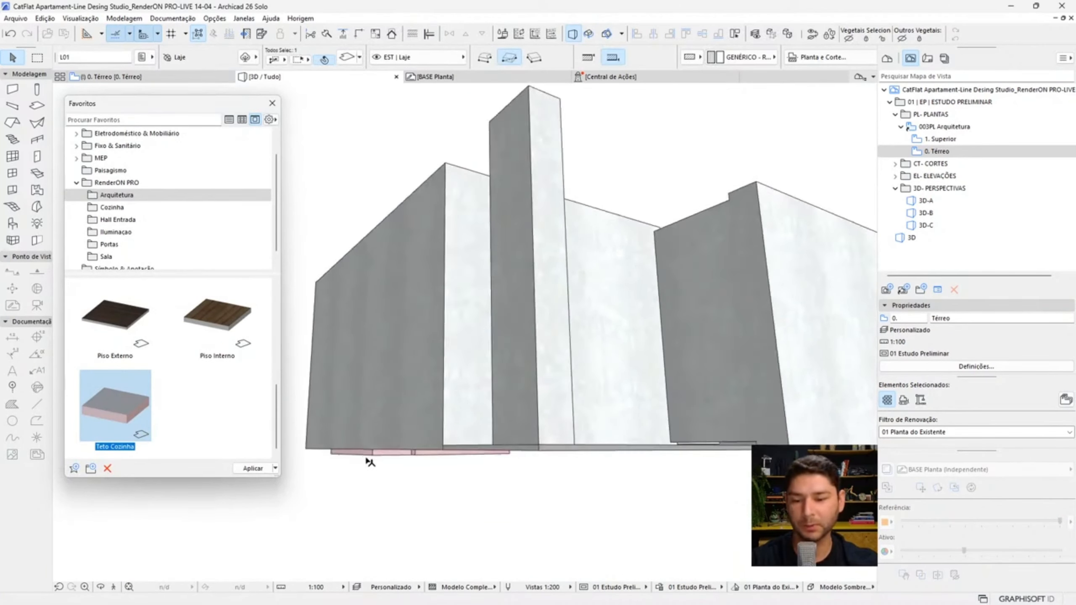
pyautogui.scroll(-3, 712, 60)
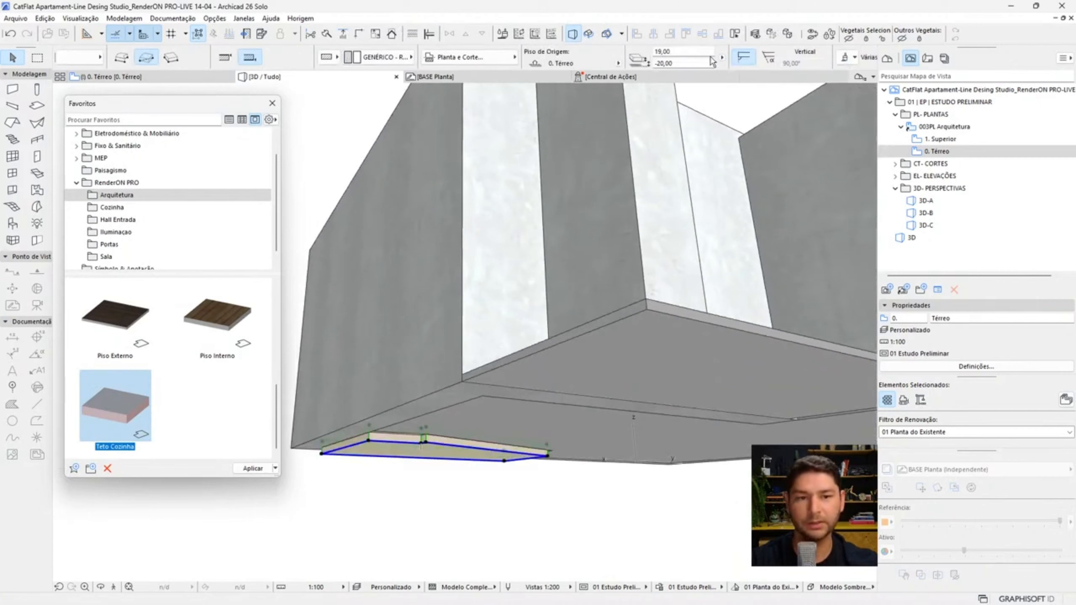
pyautogui.click(646, 64)
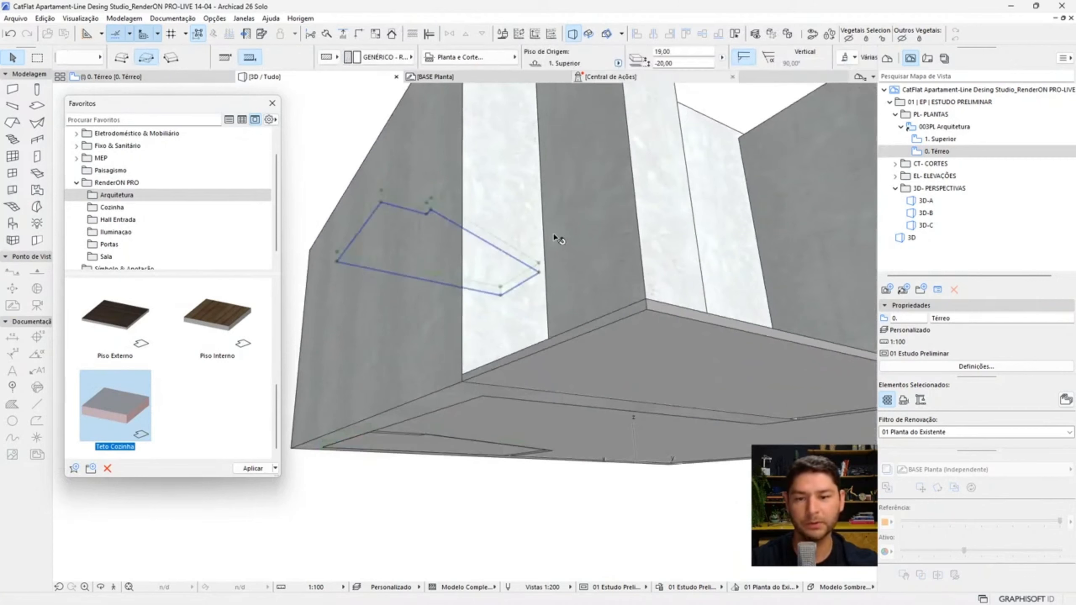
pyautogui.keyDown('shift'); pyautogui.moveTo(557, 238); pyautogui.dragTo(547, 253, button='middle'); pyautogui.keyUp('shift')
pyautogui.click(600, 208)
pyautogui.keyDown('shift'); pyautogui.moveTo(601, 207); pyautogui.dragTo(647, 249, button='middle'); pyautogui.keyUp('shift')
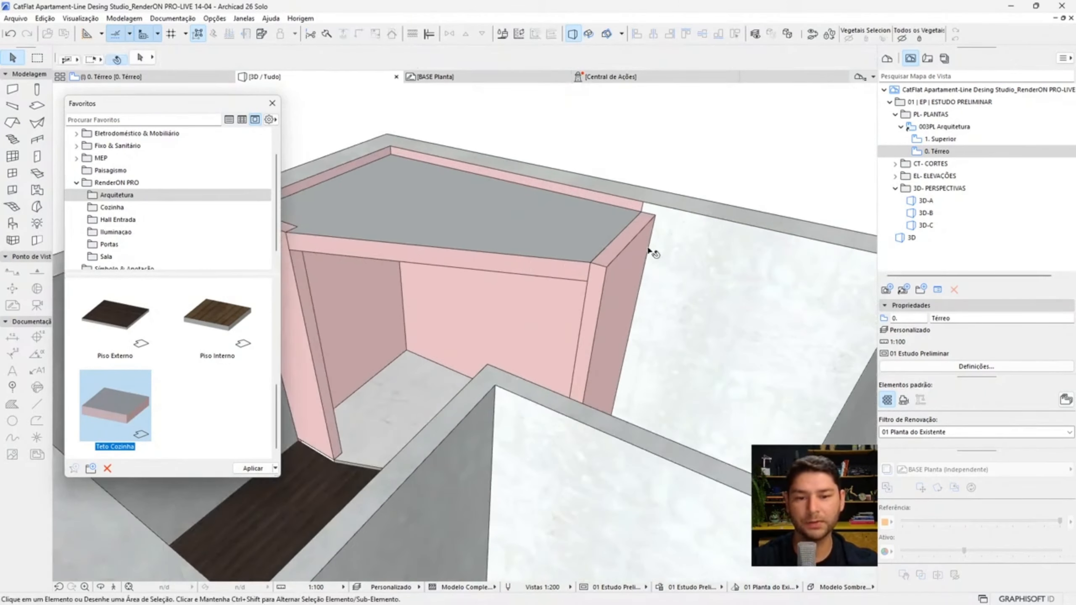
pyautogui.keyDown('shift'); pyautogui.moveTo(532, 265); pyautogui.dragTo(725, 284, button='middle'); pyautogui.keyUp('shift')
pyautogui.scroll(-3, 517, 274)
pyautogui.keyDown('shift'); pyautogui.moveTo(518, 273); pyautogui.dragTo(725, 228, button='middle'); pyautogui.keyUp('shift')
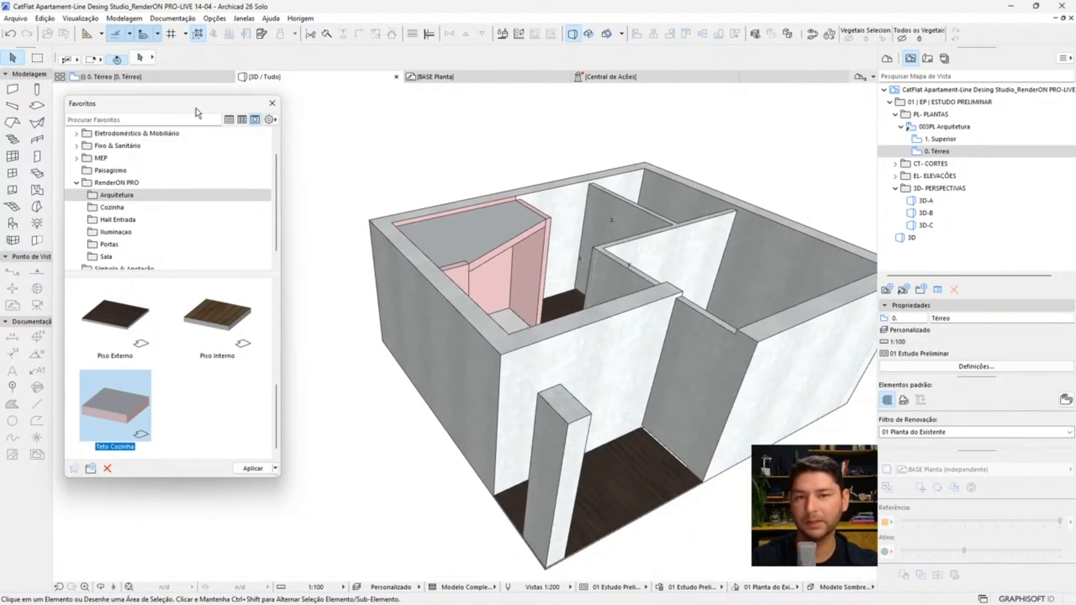
# - In the ground-floor plan, draw a Laje favorite slab over the whole apartment outline with home story 1. Superior
pyautogui.click(164, 81)
pyautogui.scroll(3, 202, 378)
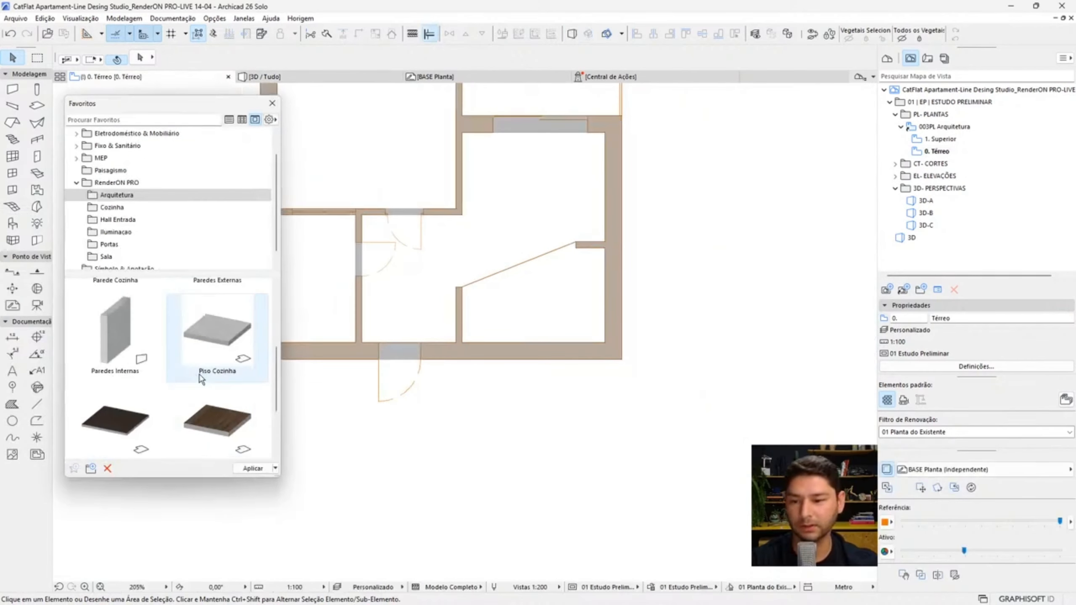
pyautogui.click(222, 326)
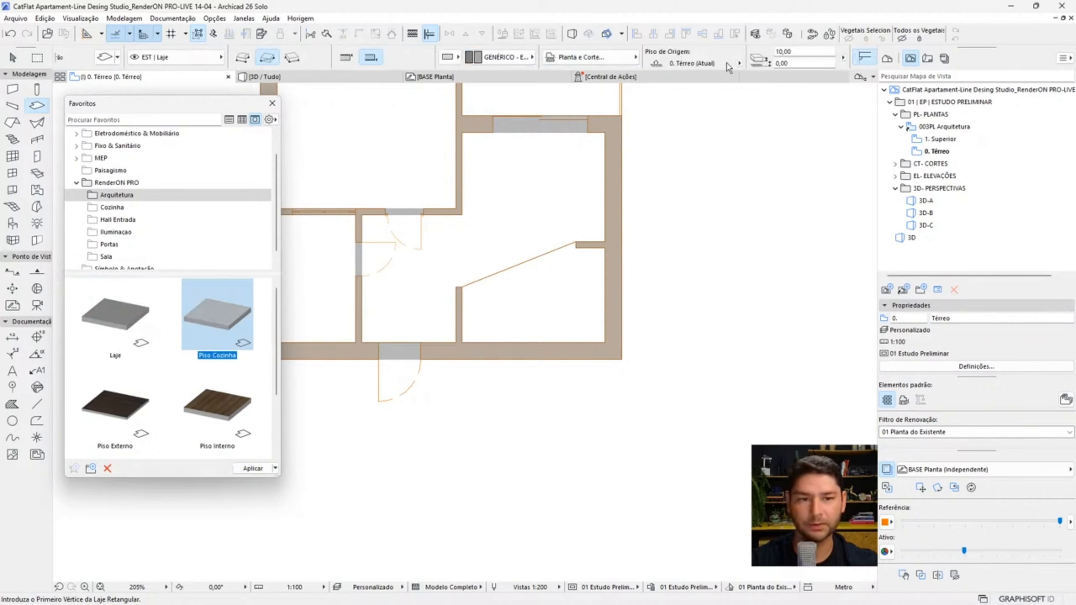
pyautogui.click(763, 63)
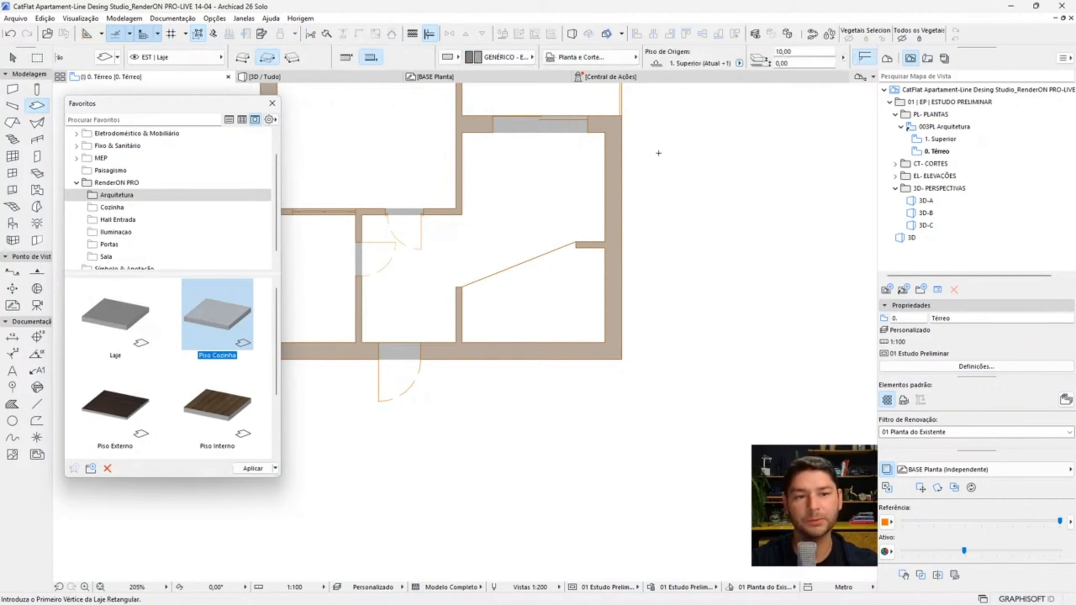
pyautogui.scroll(-2, 660, 149)
pyautogui.click(688, 358)
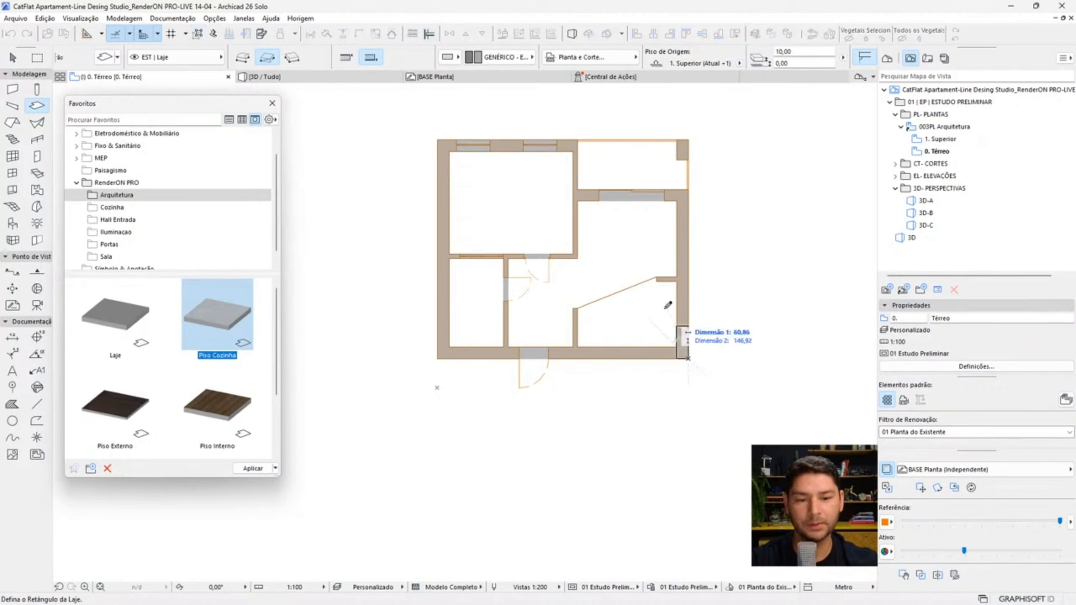
pyautogui.click(438, 140)
pyautogui.click(594, 236)
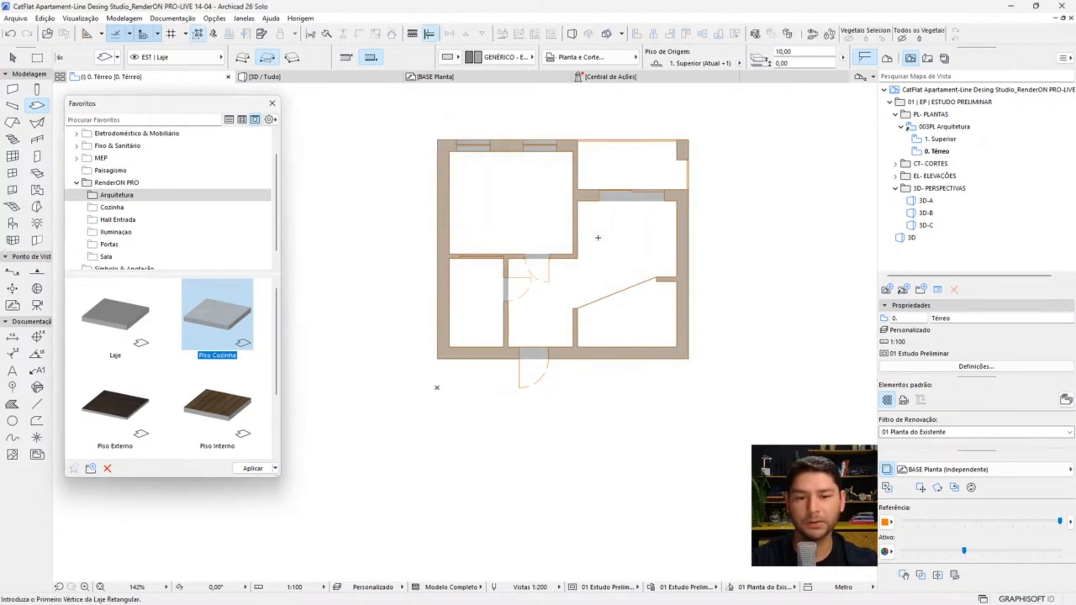
# - Inspect the roof slab, balcony and exterior walls in 3D from several angles
pyautogui.click(332, 75)
pyautogui.keyDown('shift'); pyautogui.moveTo(475, 262); pyautogui.dragTo(576, 187, button='middle'); pyautogui.keyUp('shift')
pyautogui.keyDown('shift'); pyautogui.moveTo(525, 303); pyautogui.dragTo(538, 269, button='middle'); pyautogui.keyUp('shift')
pyautogui.scroll(4, 619, 339)
pyautogui.moveTo(618, 339)
pyautogui.keyDown('shift'); pyautogui.mouseDown(button='middle')
pyautogui.moveTo(596, 351)
pyautogui.moveTo(627, 315)
pyautogui.moveTo(686, 321)
pyautogui.moveTo(620, 243)
pyautogui.moveTo(597, 338)
pyautogui.mouseUp(button='middle'); pyautogui.keyUp('shift')
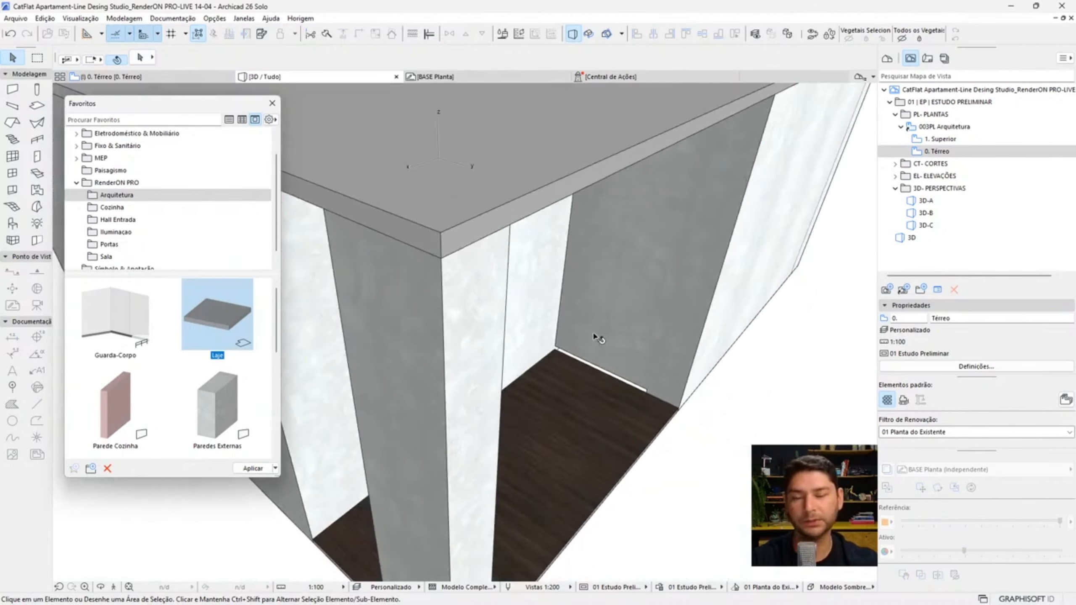
pyautogui.scroll(-5, 528, 183)
pyautogui.keyDown('shift'); pyautogui.moveTo(526, 178); pyautogui.dragTo(524, 310, button='middle'); pyautogui.keyUp('shift')
pyautogui.keyDown('shift'); pyautogui.moveTo(600, 215); pyautogui.dragTo(480, 264, button='middle'); pyautogui.keyUp('shift')
# - Try to offset all edges of the roof slab slightly inward from the exterior wall faces
pyautogui.click(375, 272)
pyautogui.scroll(5, 339, 273)
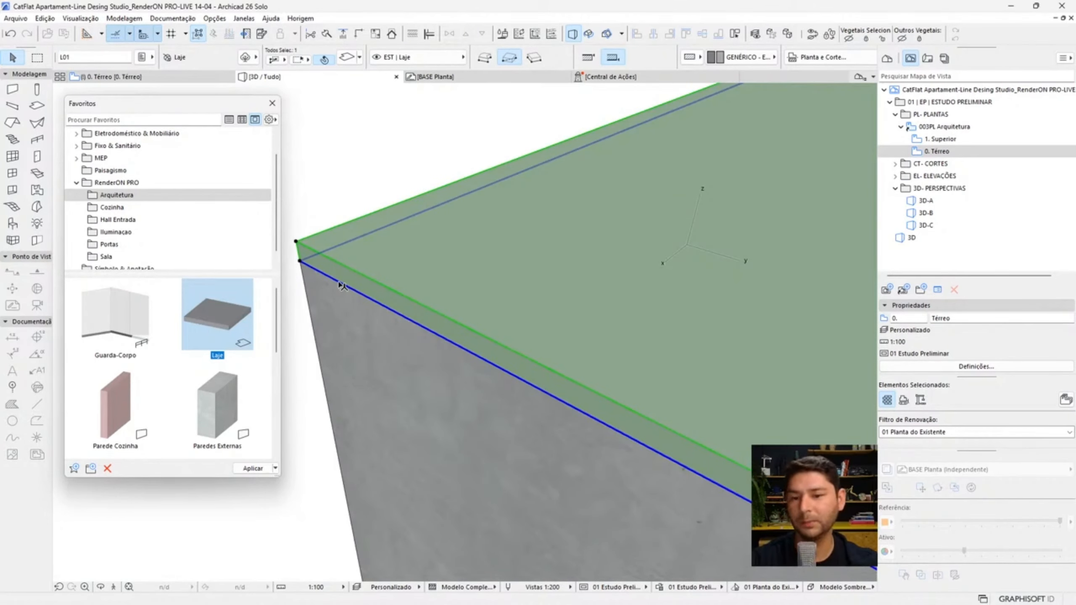
pyautogui.click(342, 286)
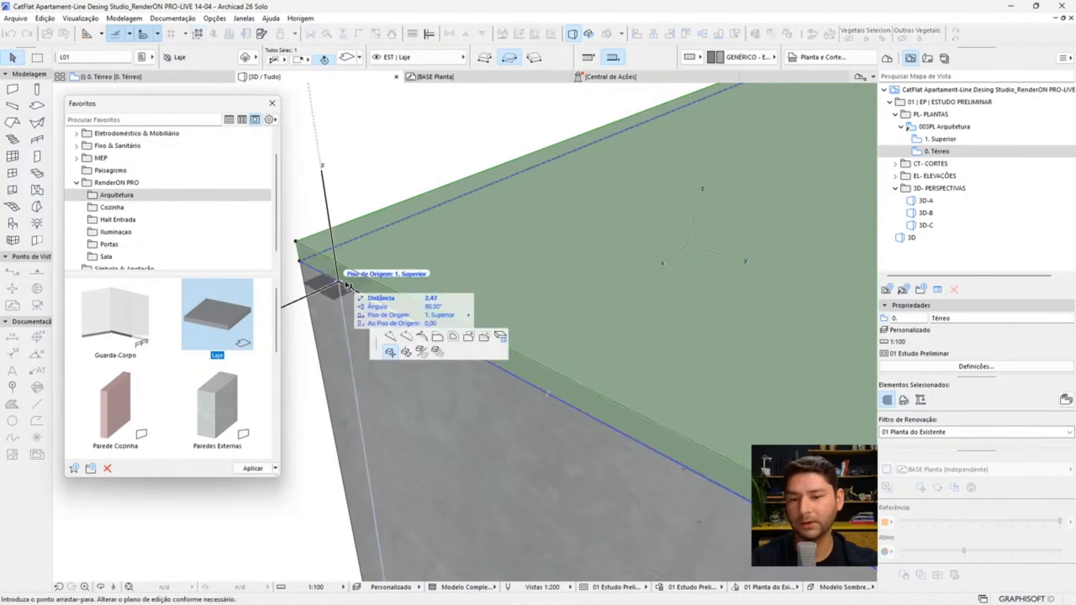
pyautogui.click(454, 338)
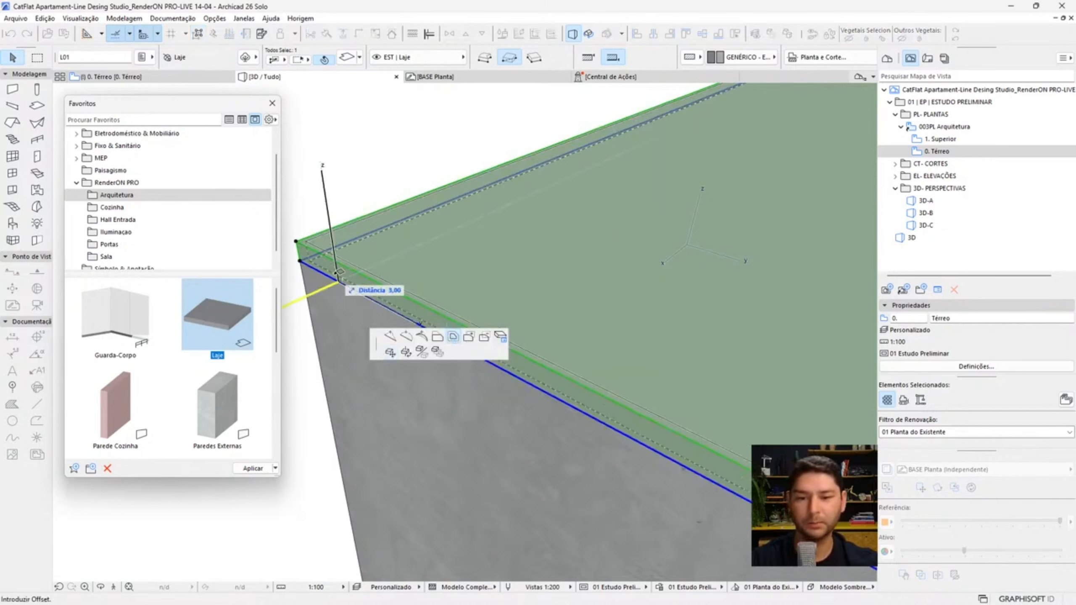
pyautogui.click(339, 276)
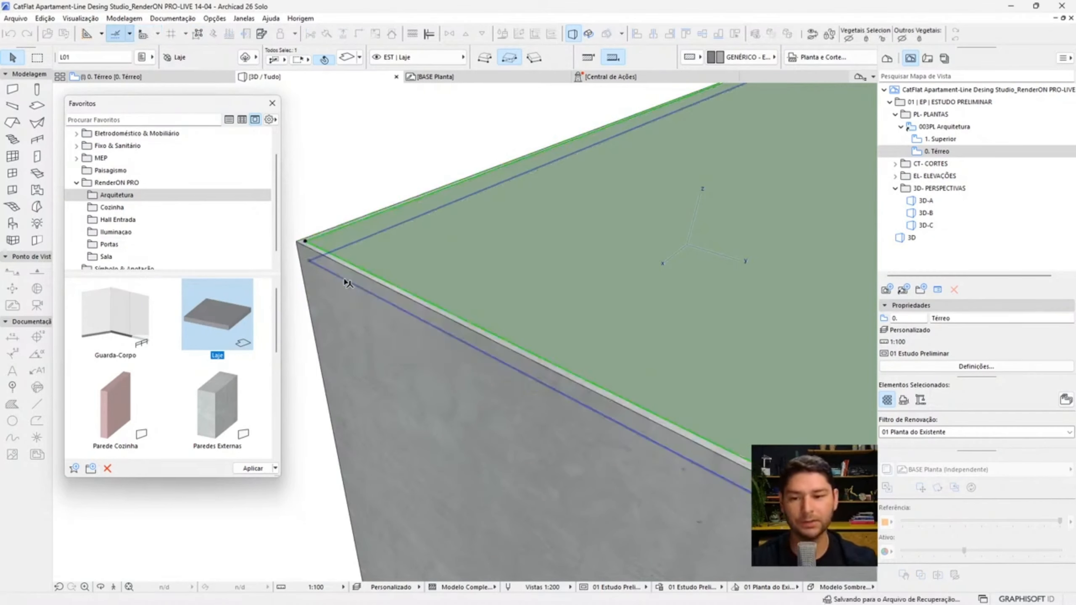
pyautogui.press('Escape')
pyautogui.keyDown('shift'); pyautogui.moveTo(308, 252); pyautogui.dragTo(399, 241, button='middle'); pyautogui.keyUp('shift')
pyautogui.scroll(-2, 352, 264)
pyautogui.scroll(-4, 399, 241)
pyautogui.scroll(2, 517, 352)
pyautogui.scroll(-3, 517, 355)
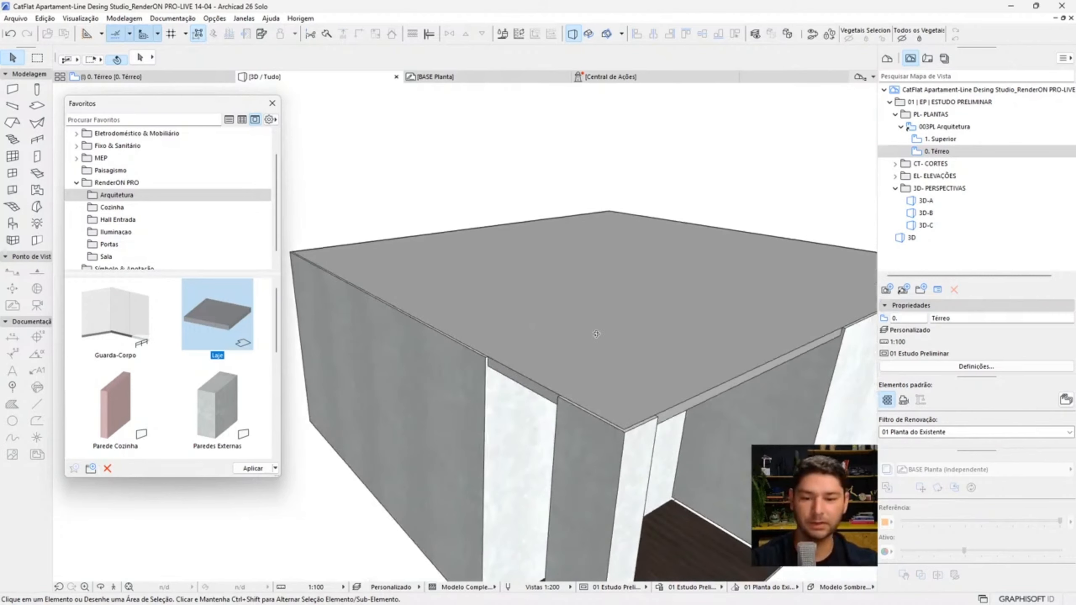
pyautogui.hotkey('ctrl', 'z')
# - In the ground-floor plan, place a Guarda-Corpo favorite railing along the balcony's right edge, between the corner pillar and the exterior wall
pyautogui.click(171, 77)
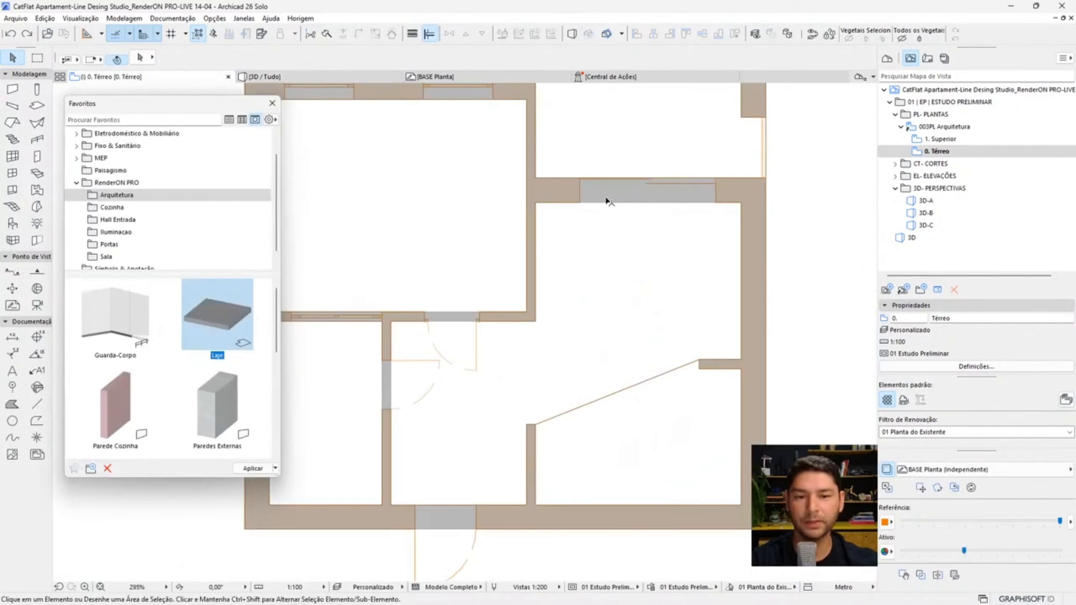
pyautogui.click(126, 340)
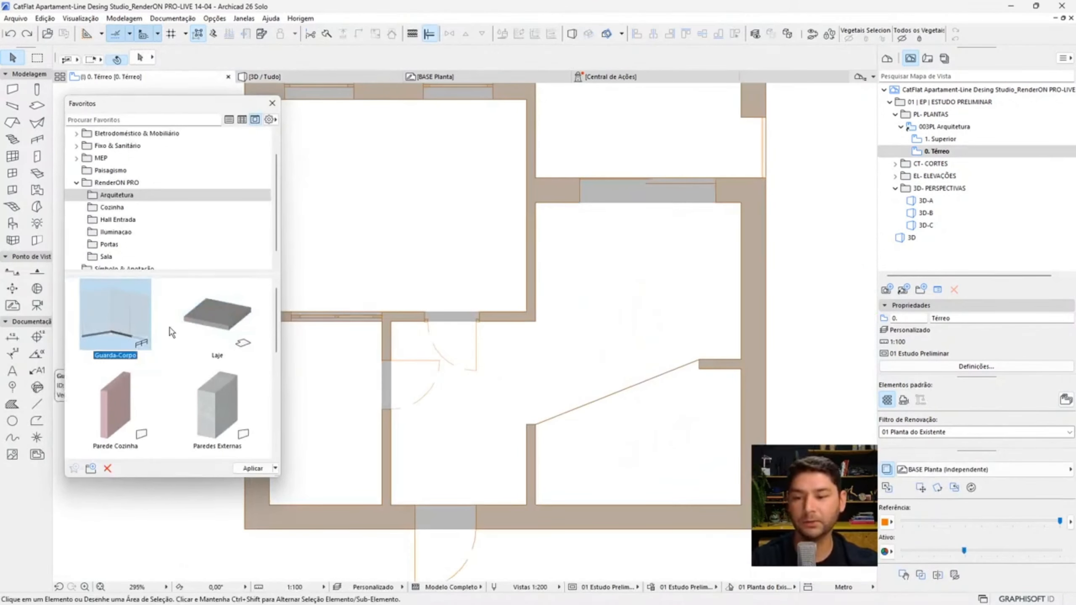
pyautogui.click(251, 470)
pyautogui.moveTo(644, 240); pyautogui.dragTo(698, 360, button='middle')
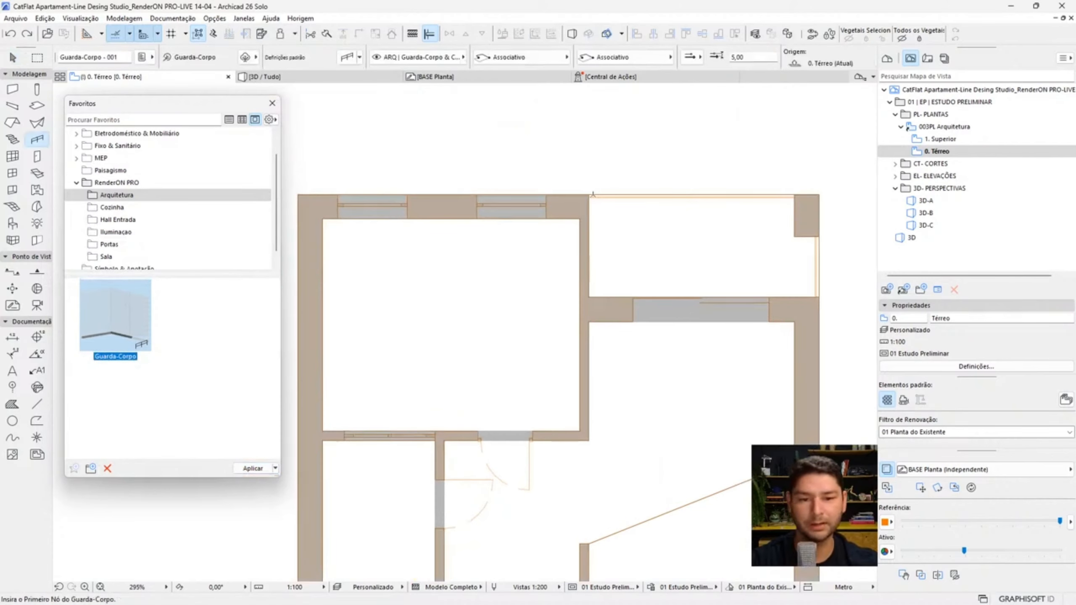
pyautogui.scroll(4, 596, 194)
pyautogui.moveTo(864, 229); pyautogui.dragTo(714, 193, button='middle')
pyautogui.click(714, 403)
pyautogui.press('Escape')
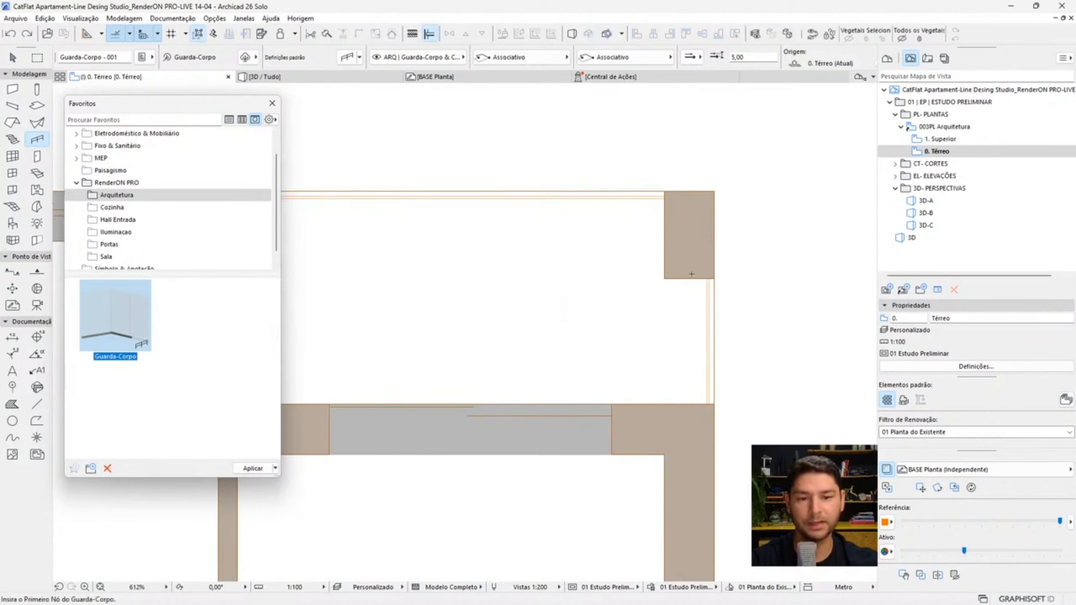
pyautogui.moveTo(715, 279); pyautogui.dragTo(826, 294, button='middle')
pyautogui.click(826, 294)
pyautogui.doubleClick(826, 420)
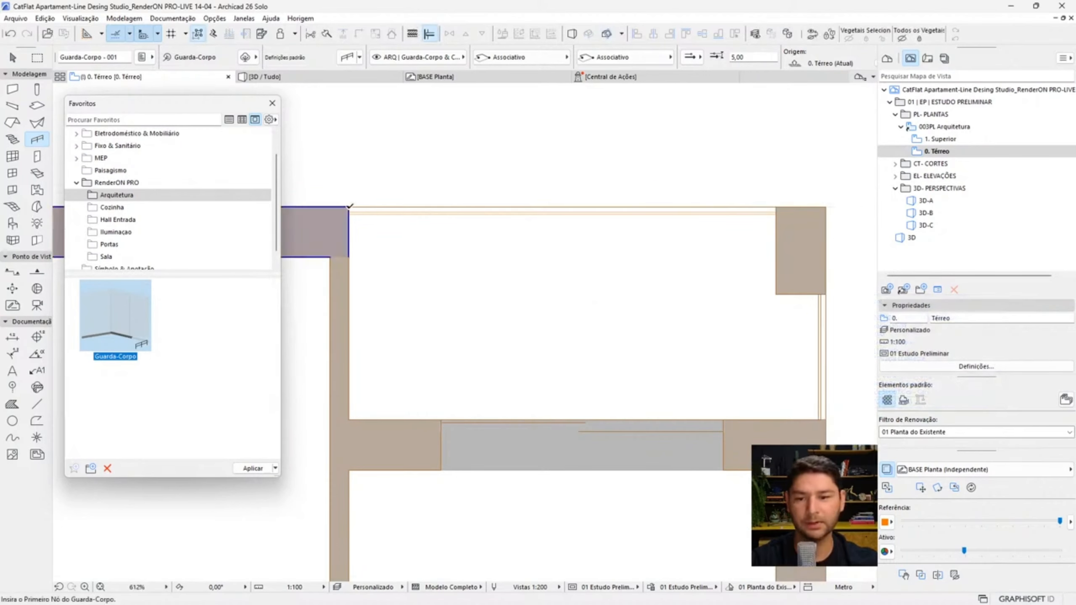
# - Place a second Guarda-Corpo railing along the balcony's upper edge, from the bedroom wall corner to the pillar, and check both in 3D
pyautogui.click(348, 207)
pyautogui.doubleClick(775, 207)
pyautogui.click(340, 78)
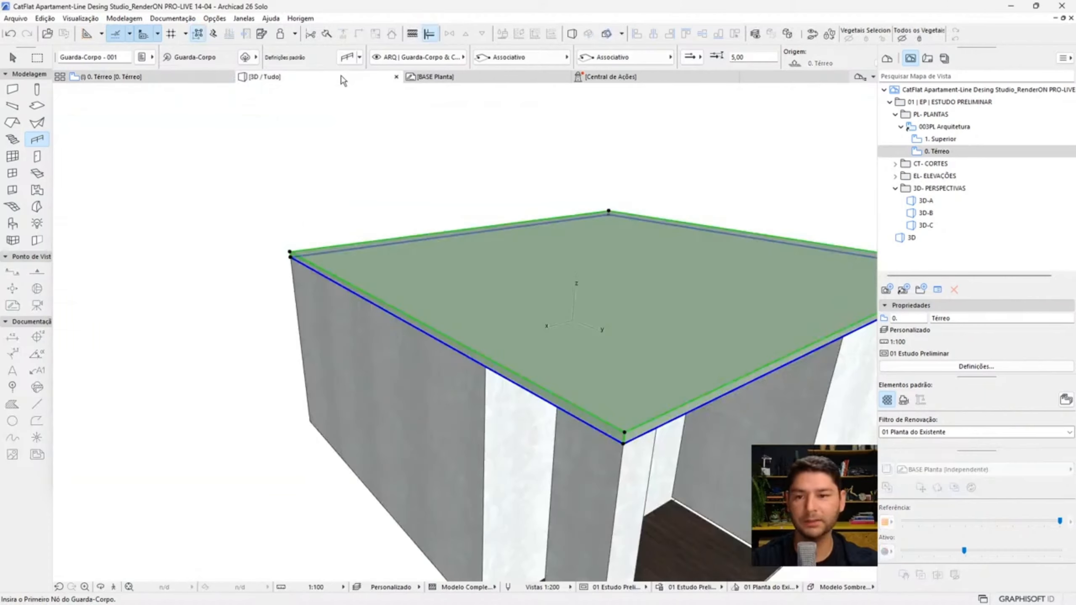
pyautogui.scroll(-3, 391, 232)
pyautogui.keyDown('shift'); pyautogui.moveTo(391, 232); pyautogui.dragTo(360, 195, button='middle'); pyautogui.keyUp('shift')
pyautogui.scroll(3, 564, 335)
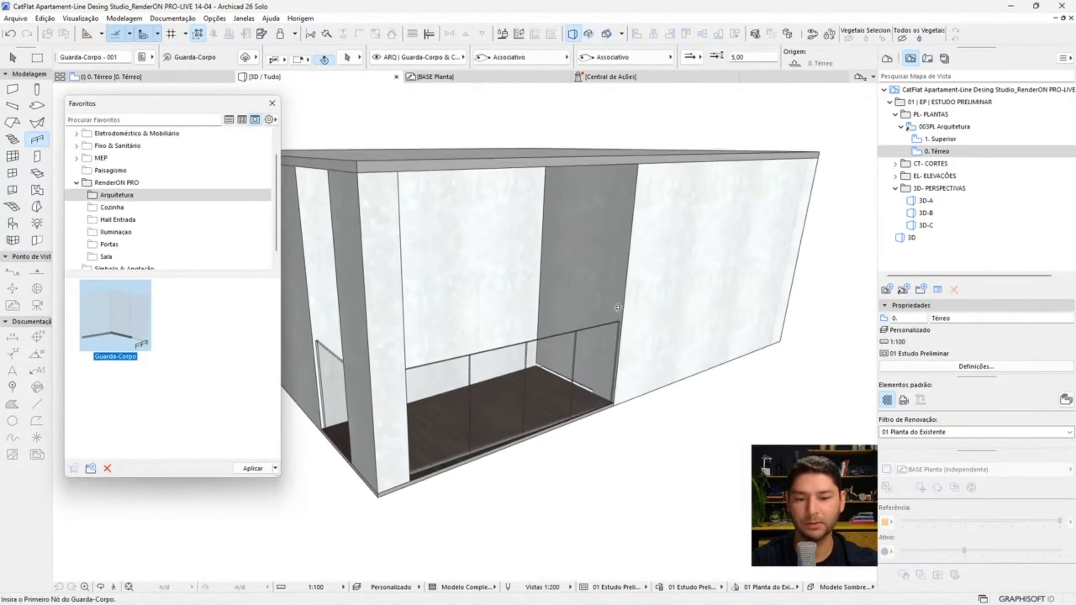
pyautogui.keyDown('shift'); pyautogui.moveTo(563, 335); pyautogui.dragTo(583, 339, button='middle'); pyautogui.keyUp('shift')
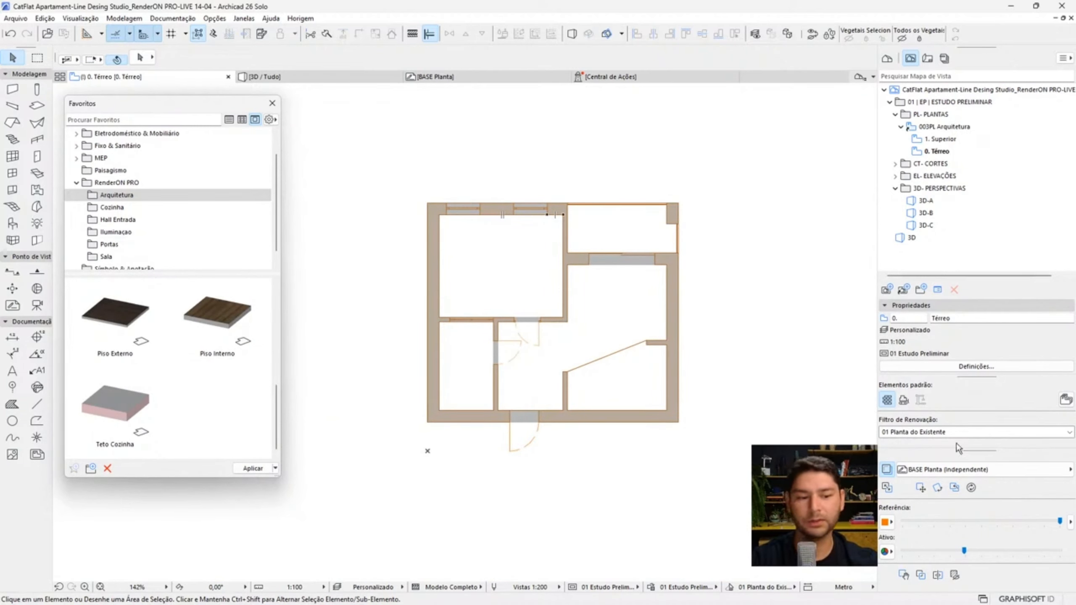
# - Hide the BASE Planta trace reference in the ground-floor plan
pyautogui.scroll(3, 528, 263)
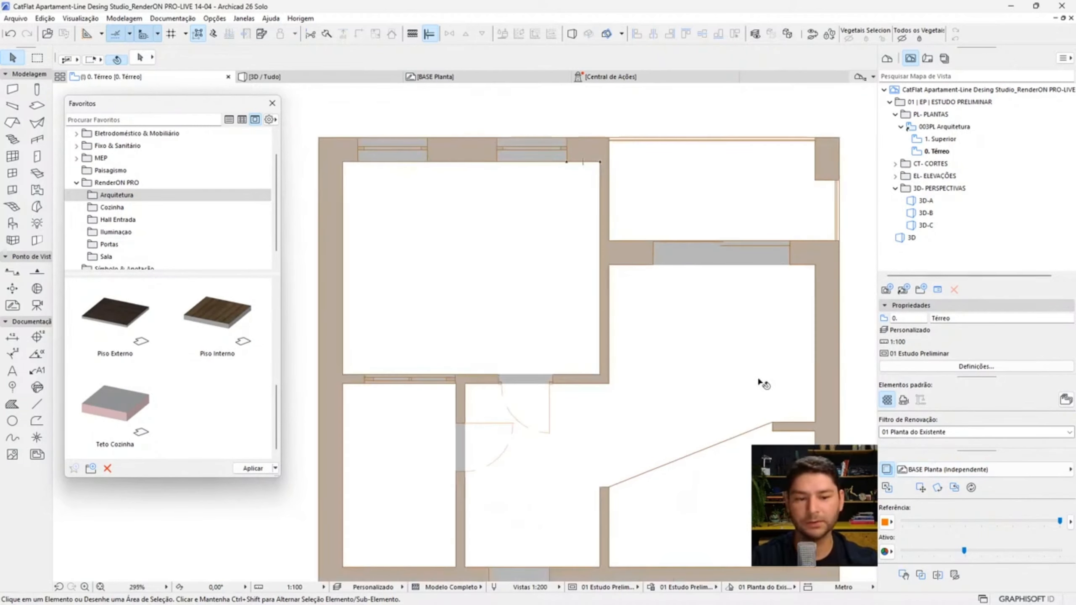
pyautogui.click(887, 471)
pyautogui.scroll(-3, 685, 336)
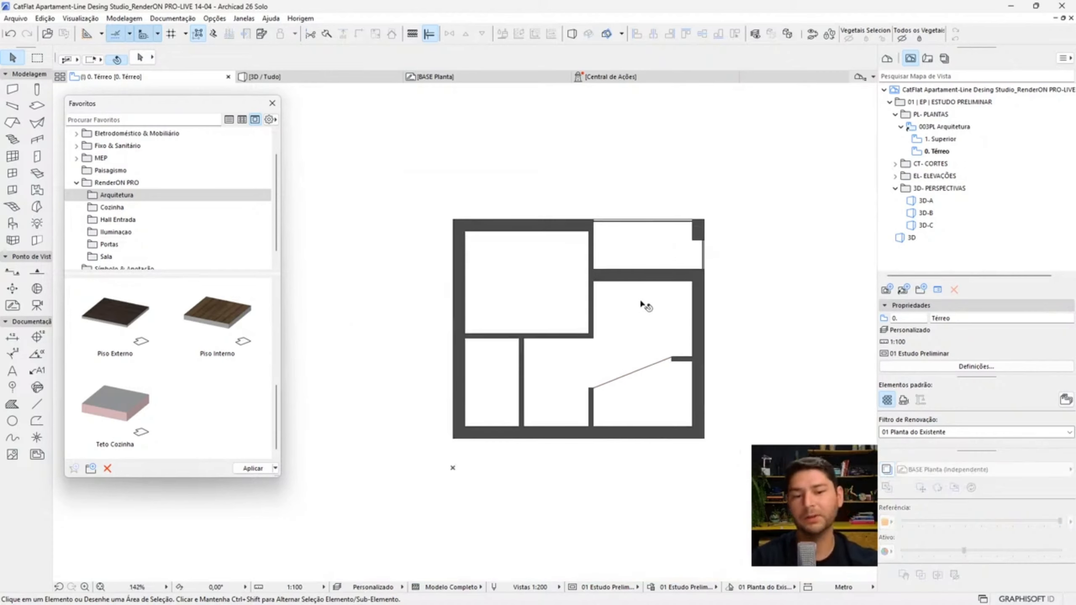
# - Show the BASE Planta trace reference in the ground-floor plan again and open the Portas folder of the RenderON PRO favorites
pyautogui.scroll(1, 643, 303)
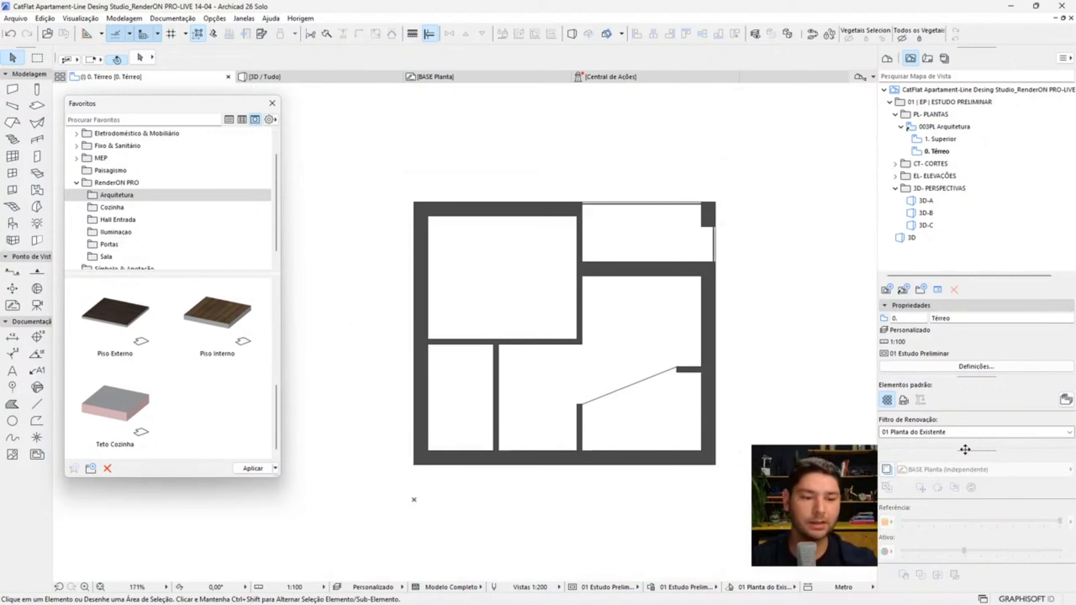
pyautogui.click(886, 470)
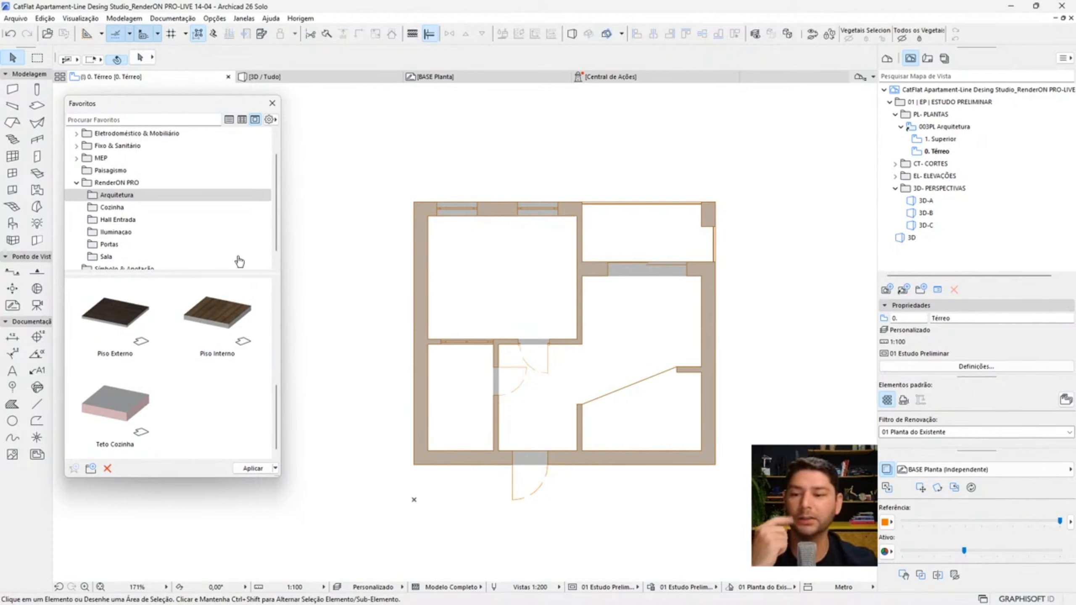
pyautogui.click(123, 245)
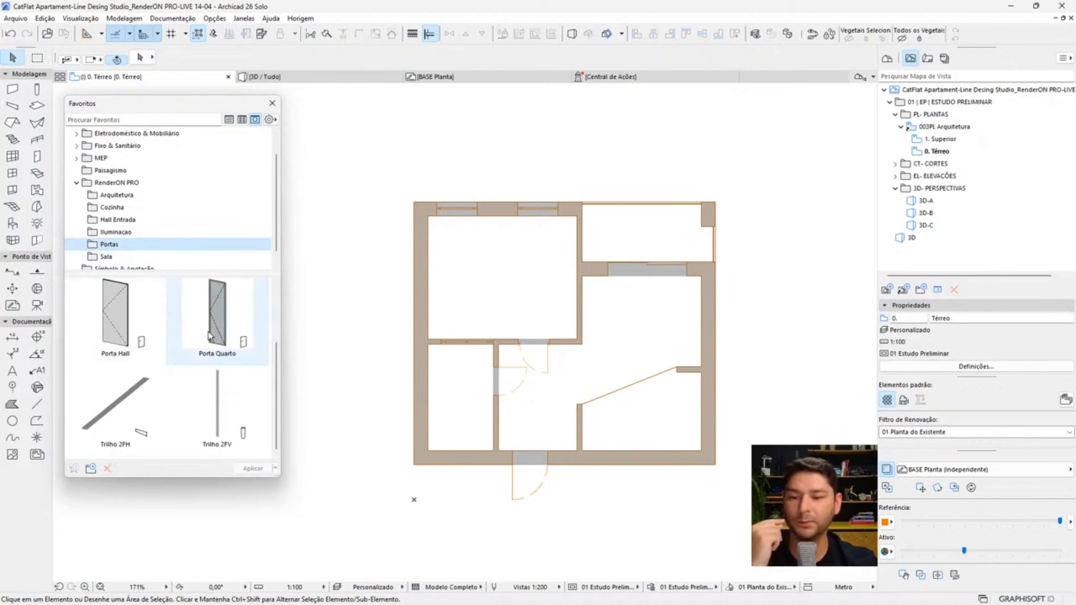
pyautogui.scroll(2, 181, 339)
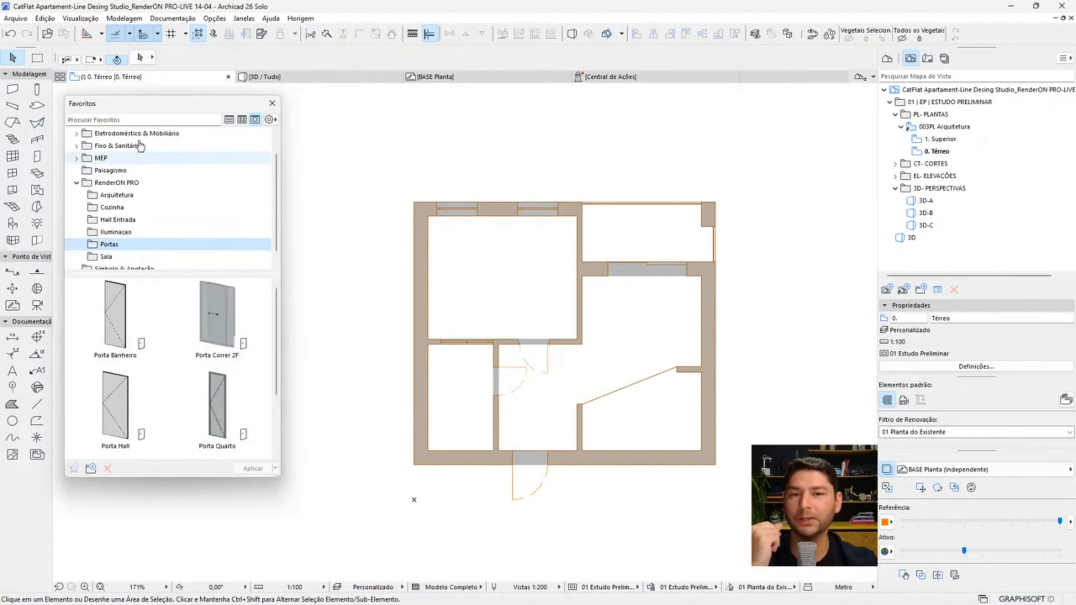
# - Examine the door library folders in the Door tool's default settings, leaving the defaults as they are
pyautogui.click(38, 160)
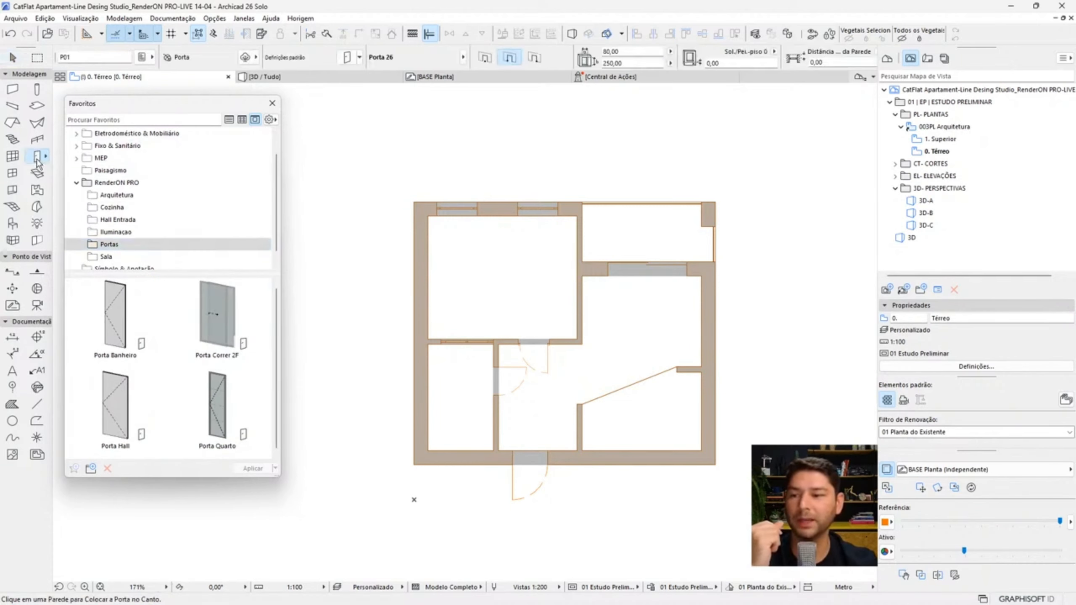
pyautogui.click(272, 103)
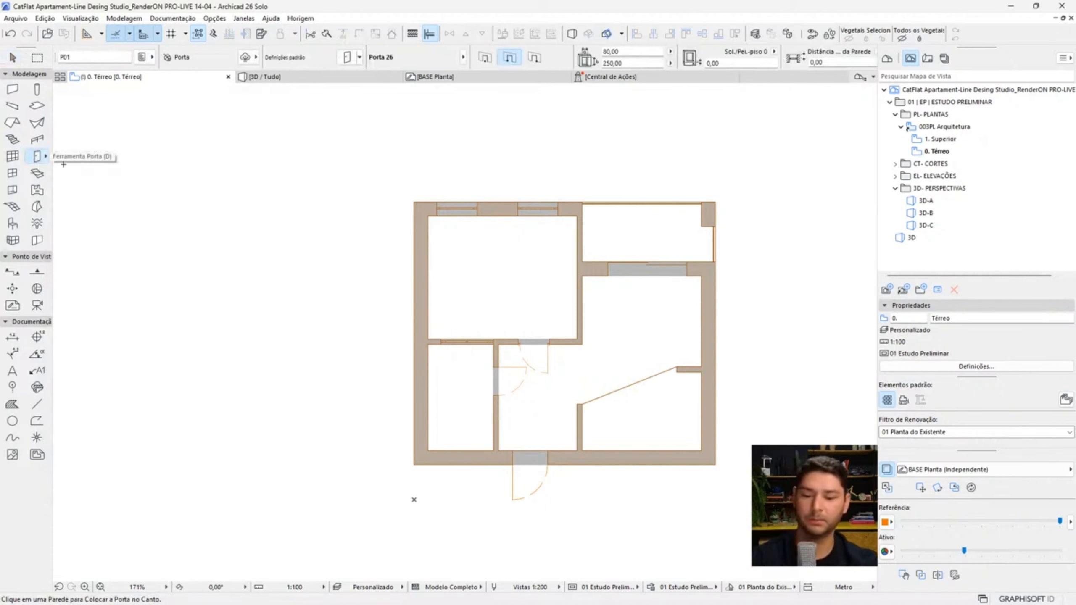
pyautogui.hotkey('ctrl', 't')
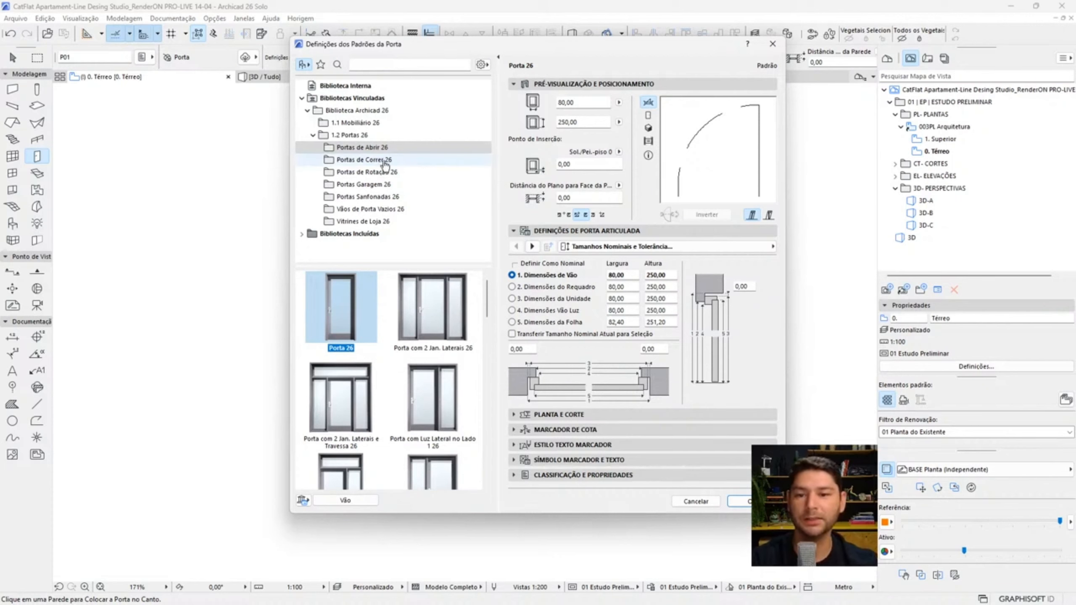
pyautogui.click(773, 44)
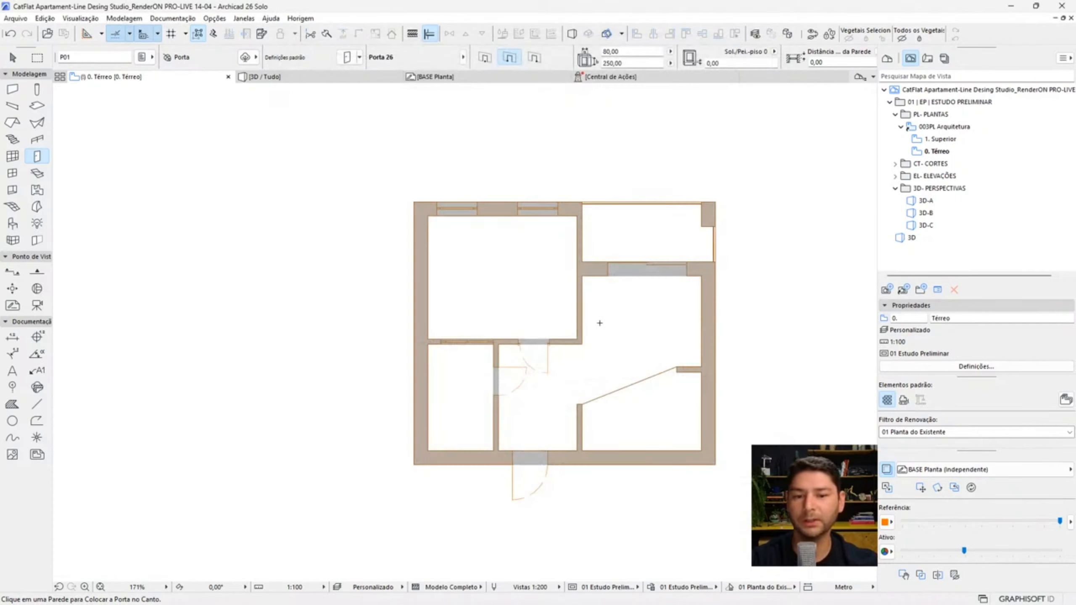
pyautogui.scroll(2, 599, 323)
pyautogui.moveTo(600, 323); pyautogui.dragTo(564, 310, button='middle')
pyautogui.press('Escape')
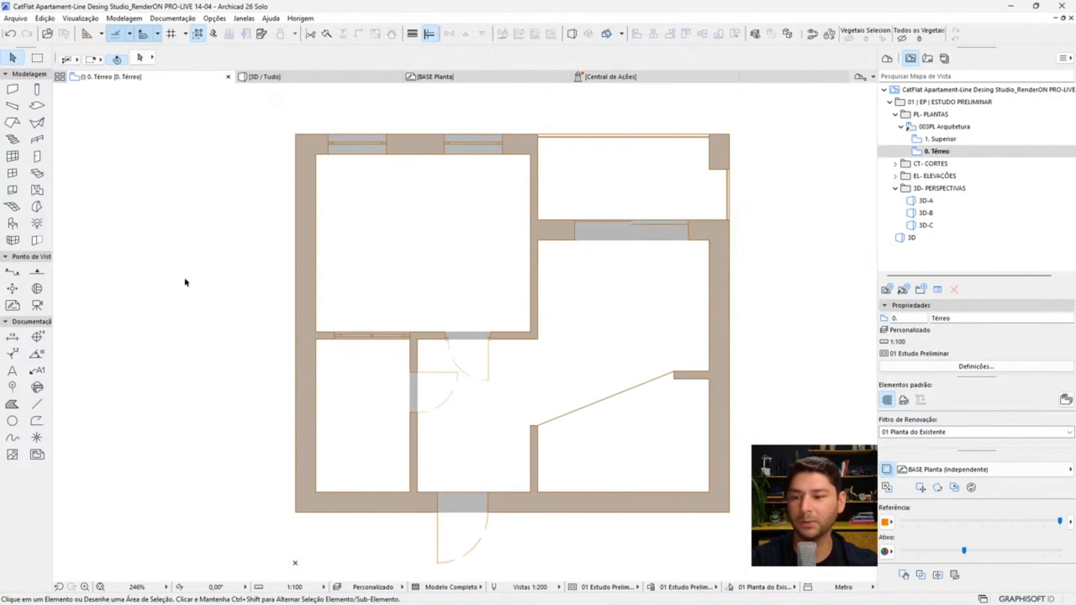
# - Place the Porta Banheiro favorite door in the traced bathroom opening, swinging towards the entrance hall
pyautogui.hotkey('shift', 'f')
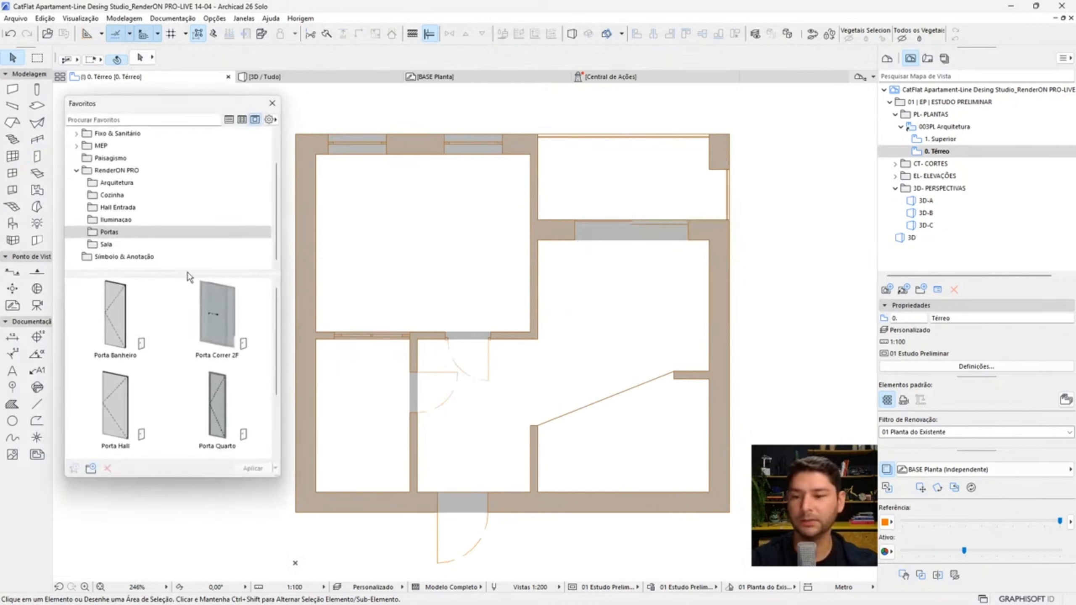
pyautogui.click(123, 320)
pyautogui.click(262, 470)
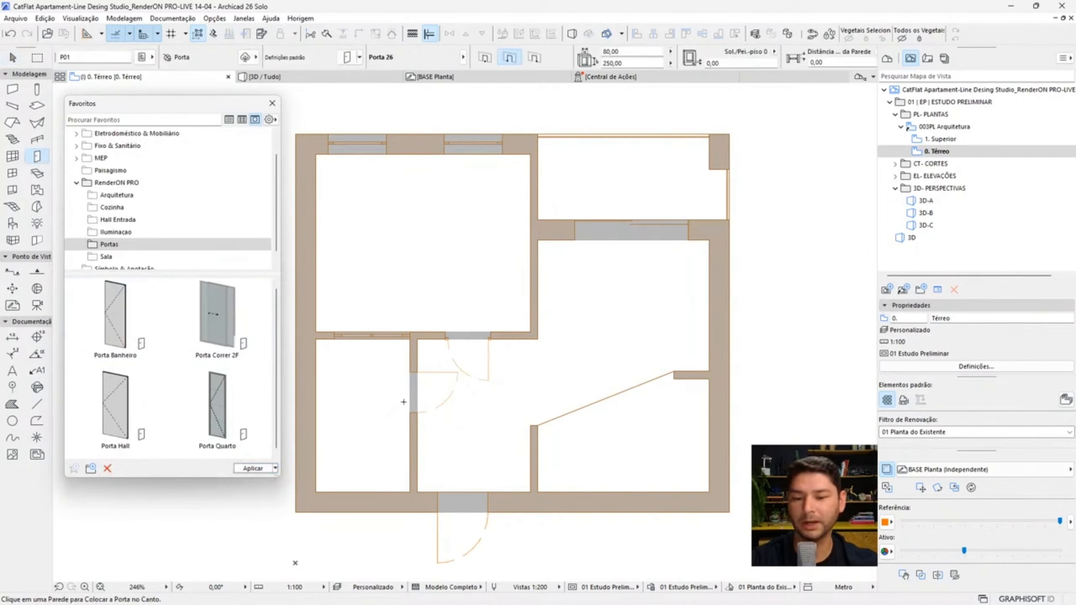
pyautogui.scroll(6, 406, 396)
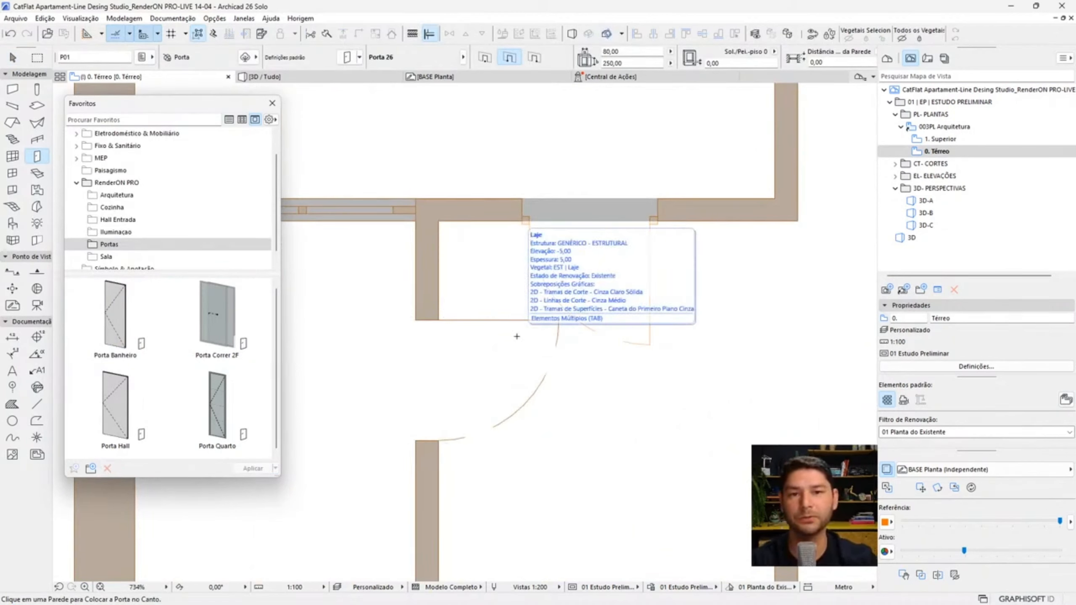
pyautogui.scroll(-1, 555, 285)
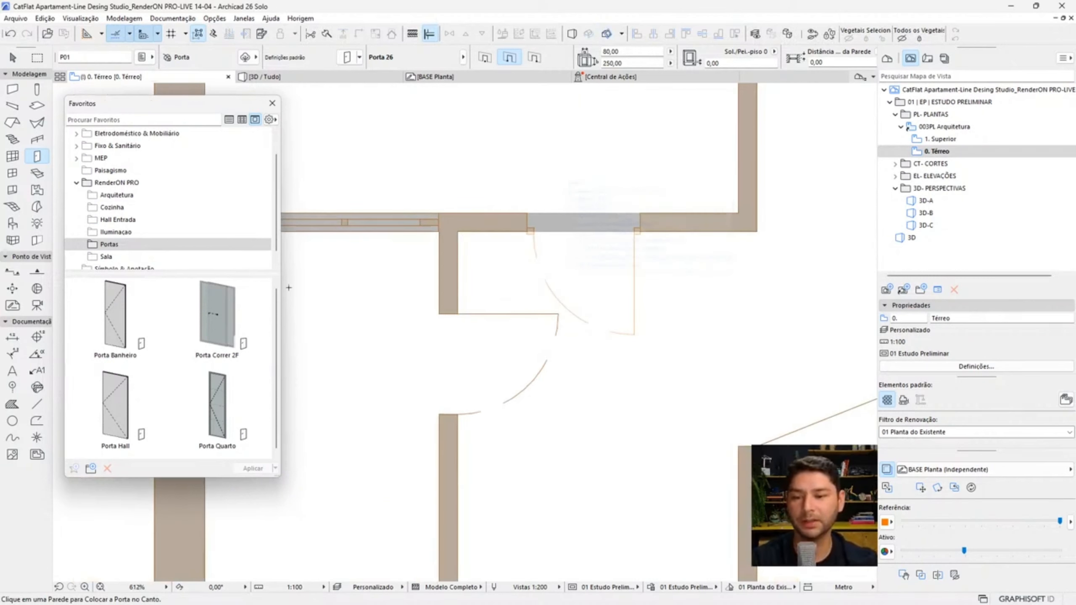
# - Place the Porta Hall favorite door in the traced entrance opening of the lower exterior wall, swinging outwards
pyautogui.click(136, 422)
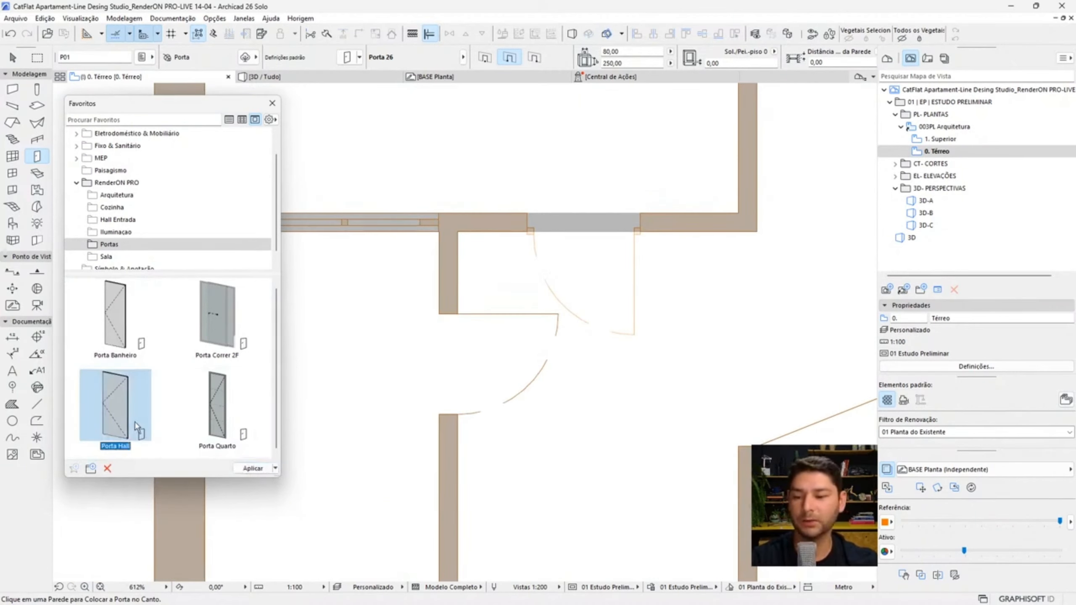
pyautogui.click(256, 471)
pyautogui.scroll(-2, 593, 420)
pyautogui.moveTo(602, 510); pyautogui.dragTo(548, 390, button='middle')
pyautogui.scroll(2, 522, 453)
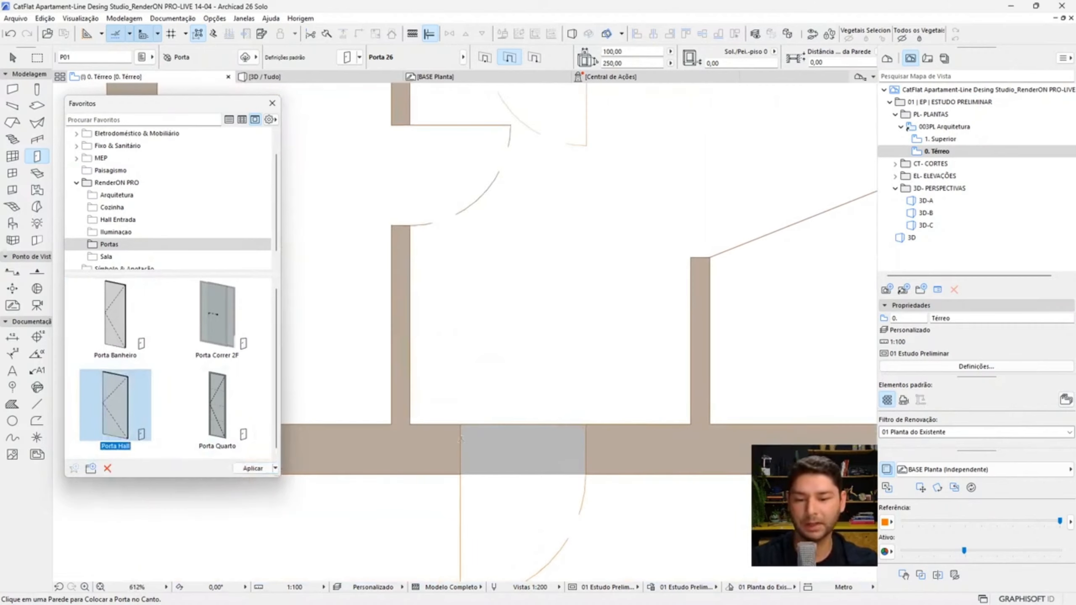
pyautogui.scroll(-4, 461, 460)
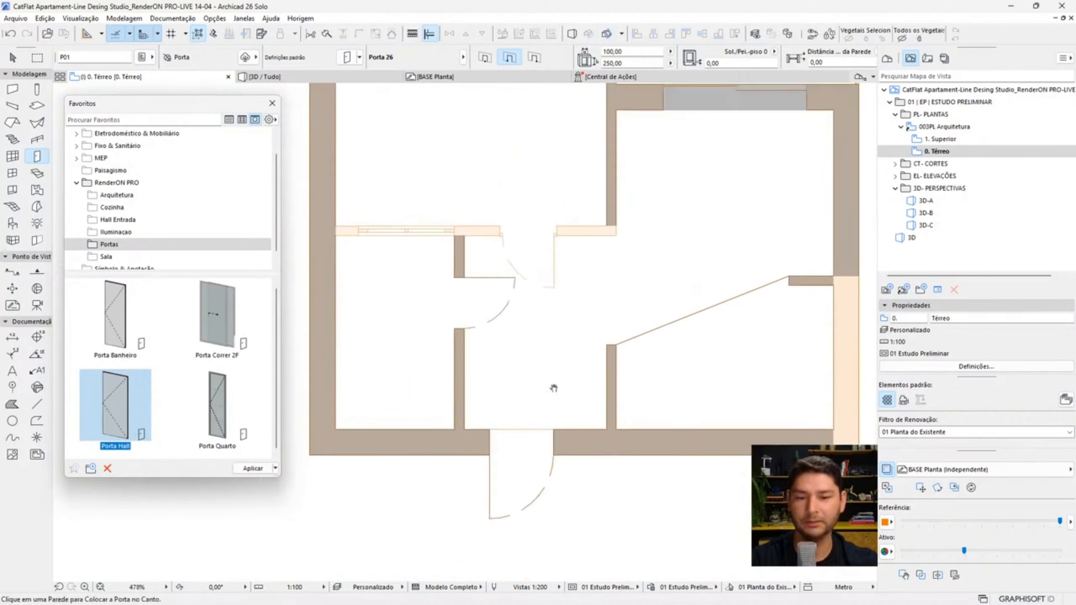
# - Place the Porta Quarto favorite door in the traced bedroom opening, swinging towards the hall, and check it in 3D
pyautogui.click(217, 405)
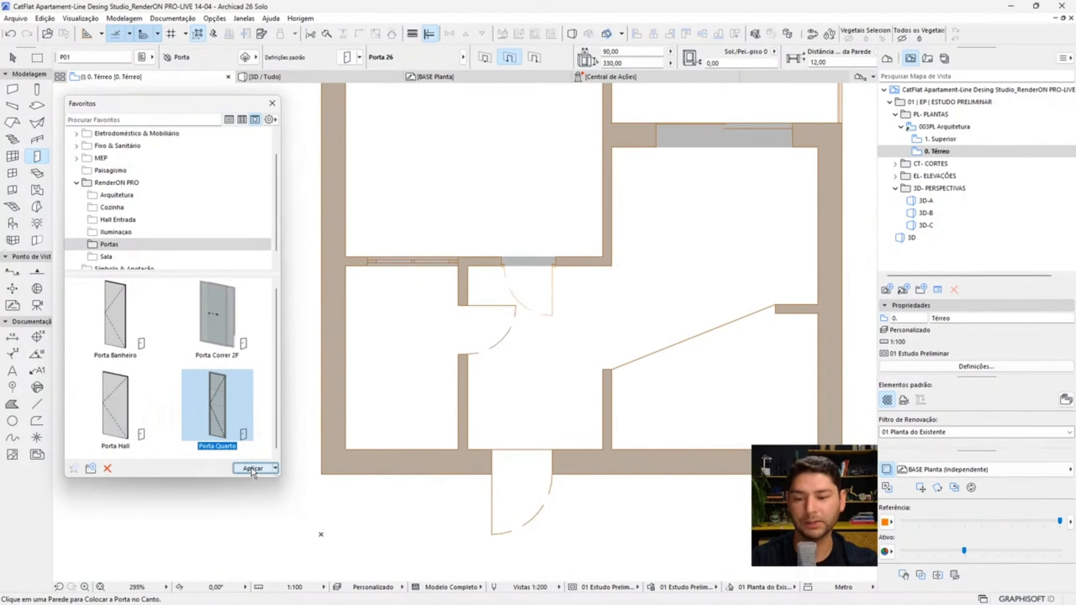
pyautogui.scroll(6, 507, 283)
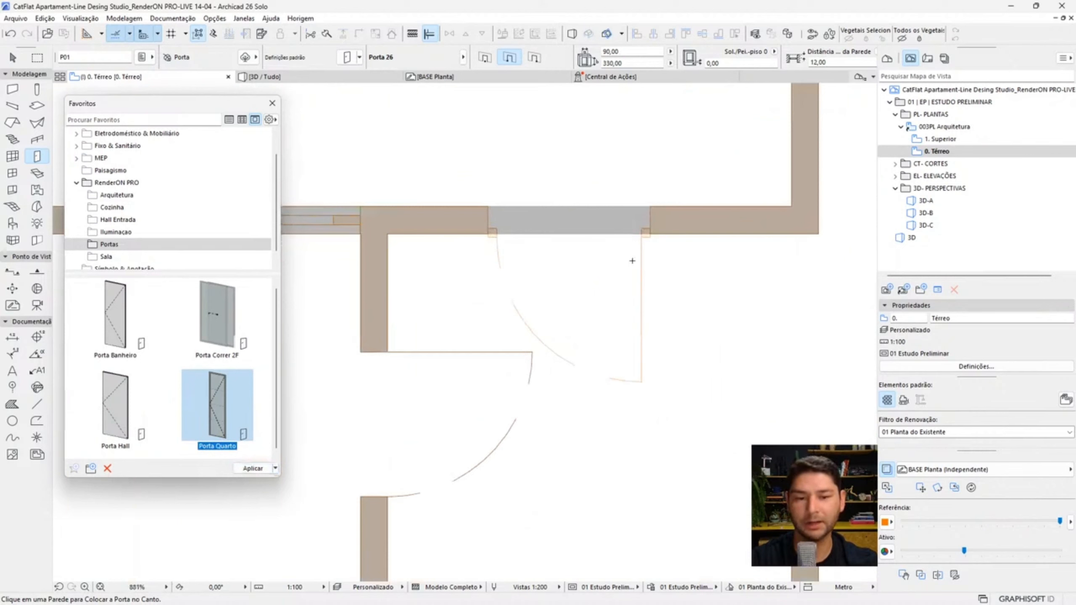
pyautogui.click(650, 235)
pyautogui.click(651, 280)
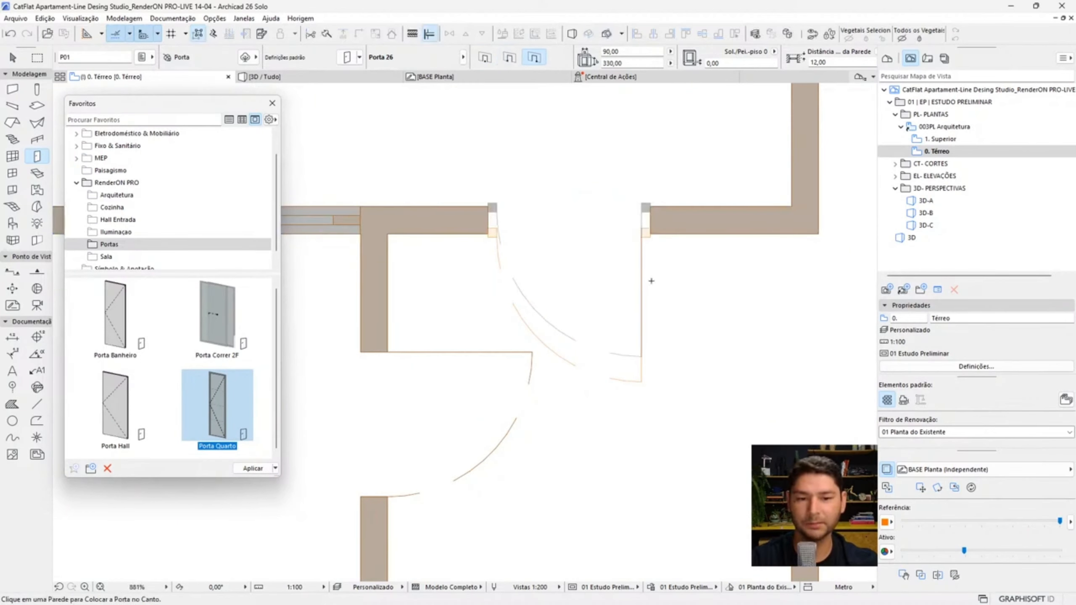
pyautogui.press('F3')
pyautogui.scroll(-4, 418, 392)
pyautogui.scroll(8, 563, 250)
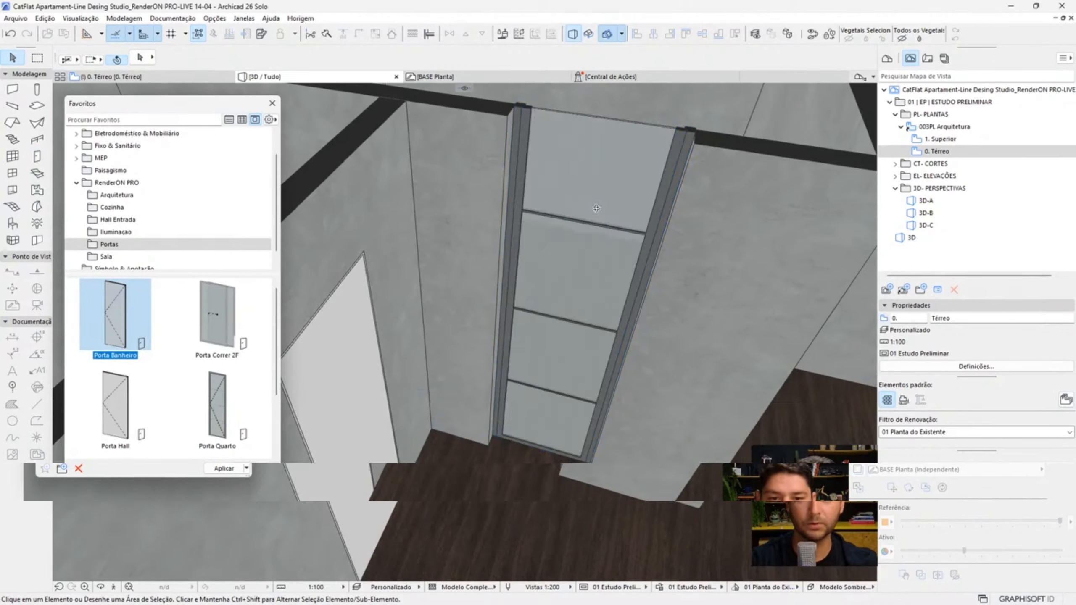
pyautogui.keyDown('shift'); pyautogui.moveTo(581, 250); pyautogui.dragTo(593, 212, button='middle'); pyautogui.keyUp('shift')
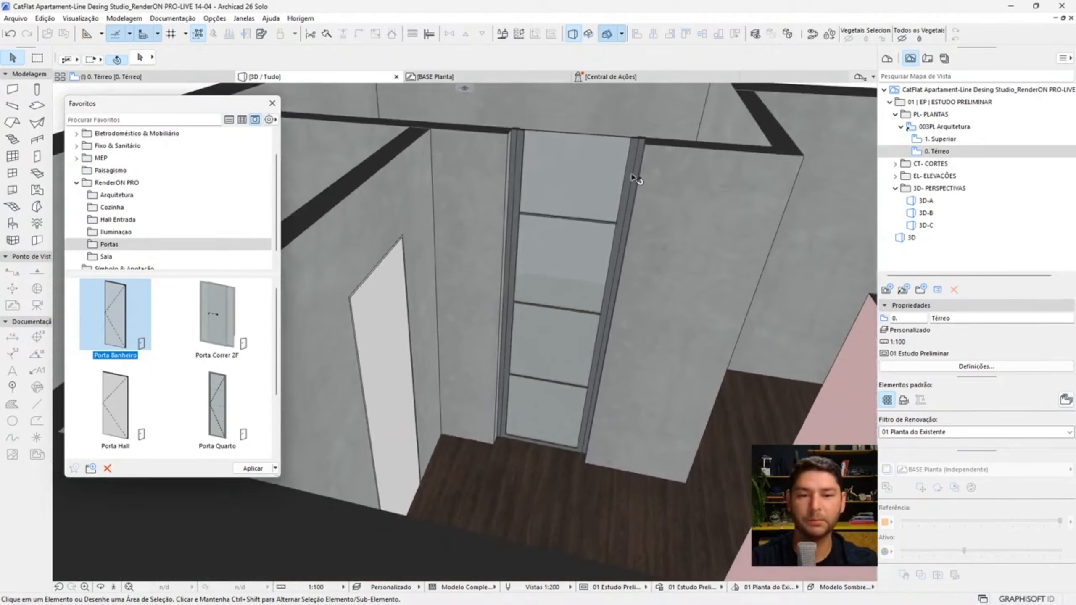
pyautogui.keyDown('shift'); pyautogui.moveTo(634, 178); pyautogui.dragTo(654, 322, button='middle'); pyautogui.keyUp('shift')
pyautogui.scroll(-3, 437, 300)
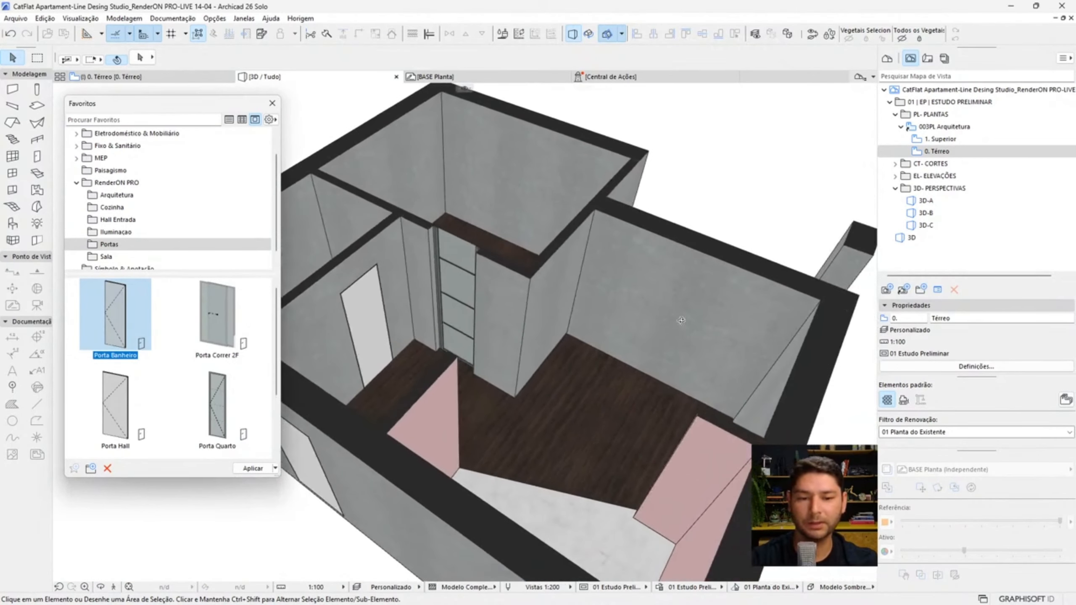
# - Place the Porta Correr 2F favorite sliding door in the traced opening between living room and balcony, and check it in 3D
pyautogui.click(194, 76)
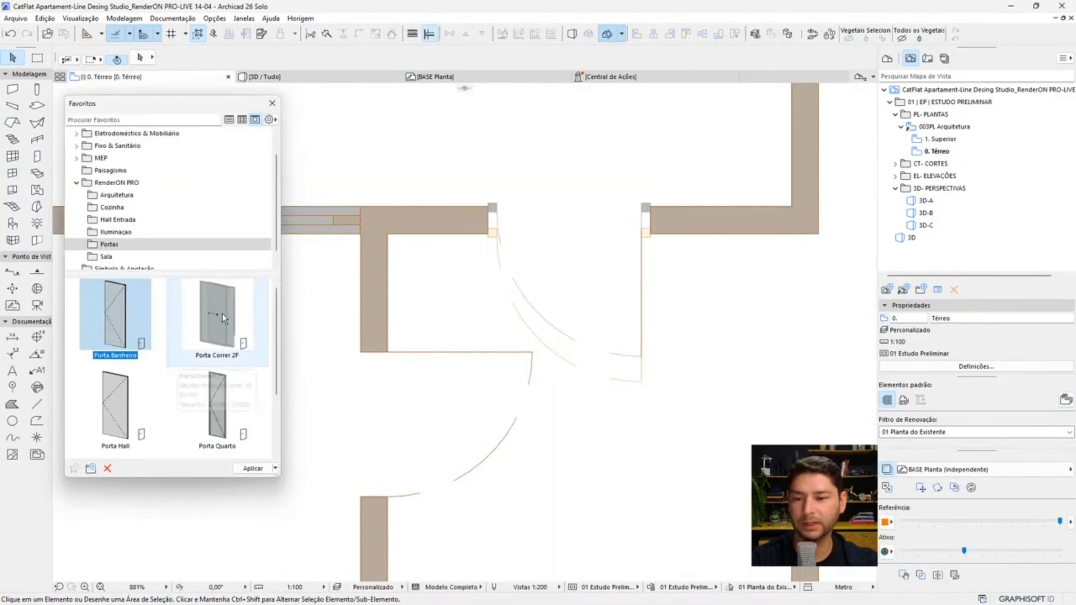
pyautogui.click(222, 314)
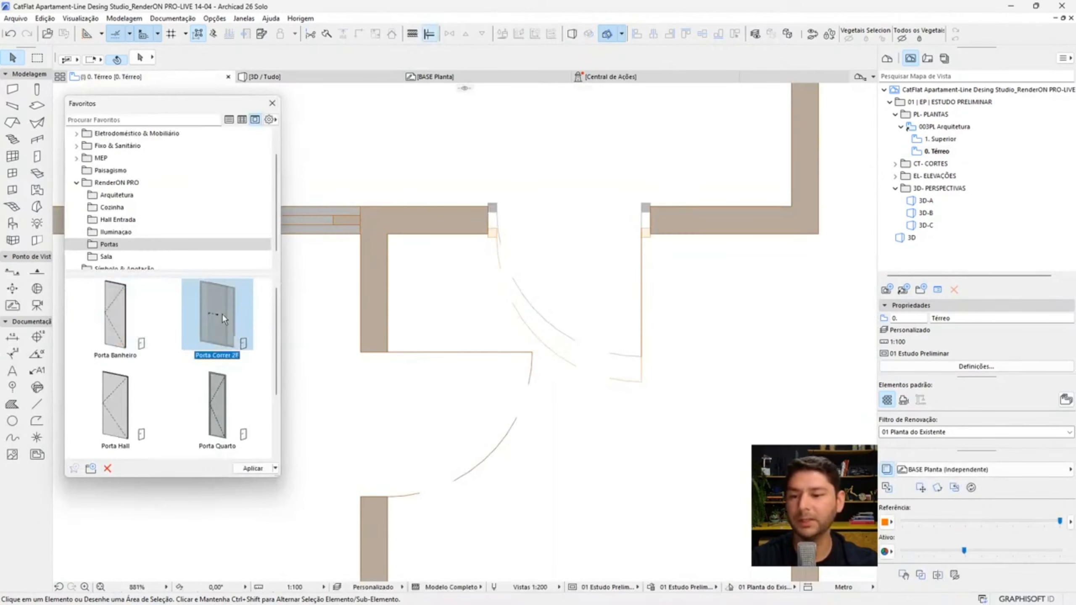
pyautogui.click(253, 469)
pyautogui.scroll(-6, 547, 265)
pyautogui.moveTo(641, 223); pyautogui.dragTo(540, 272, button='middle')
pyautogui.scroll(5, 663, 197)
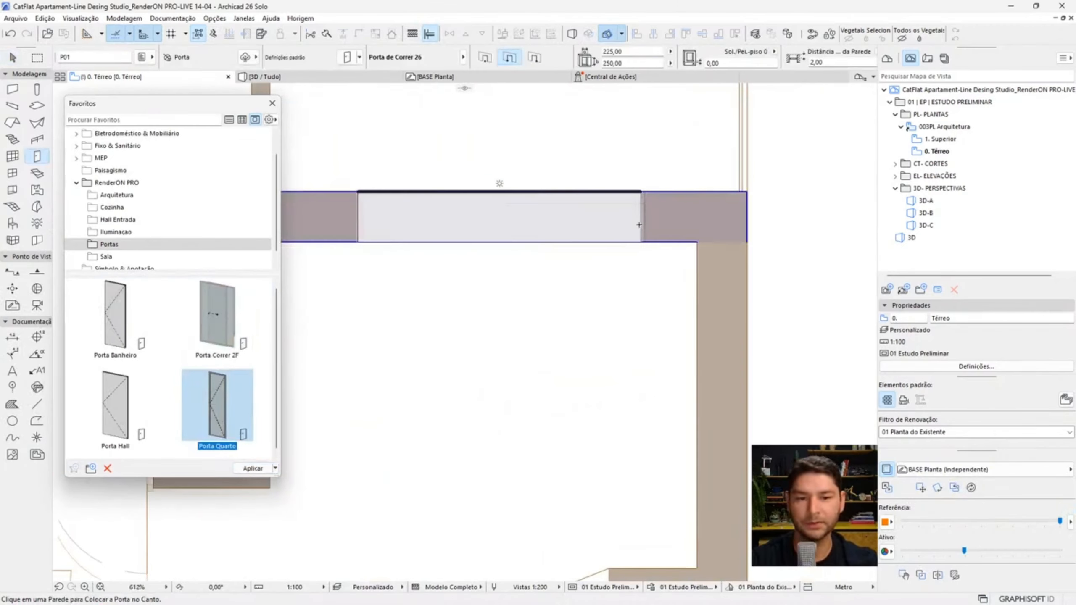
pyautogui.click(647, 192)
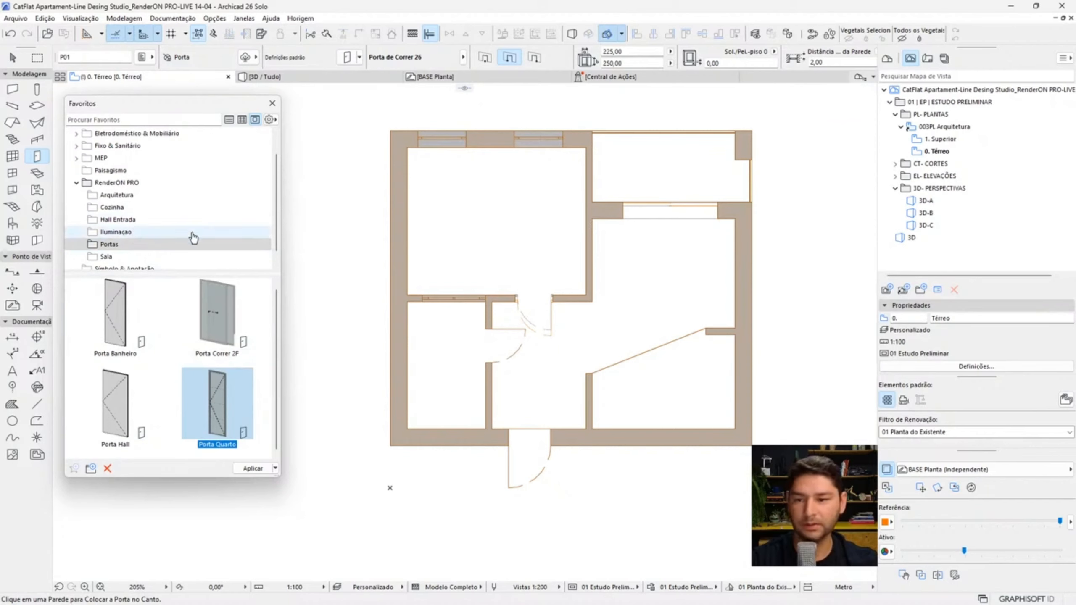
pyautogui.scroll(4, 699, 212)
pyautogui.click(339, 79)
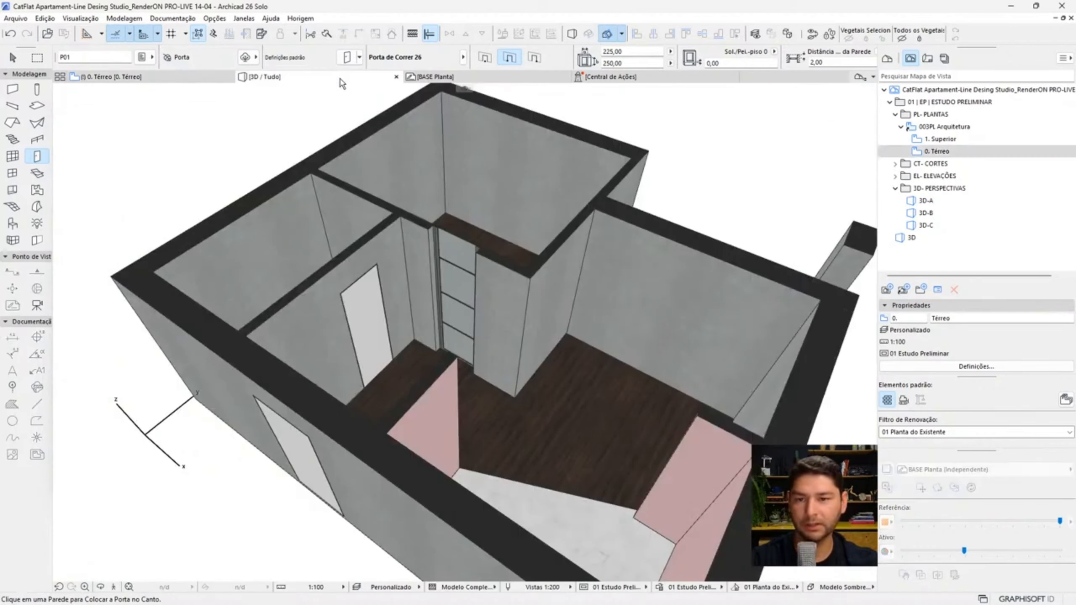
pyautogui.keyDown('shift'); pyautogui.moveTo(538, 253); pyautogui.dragTo(555, 245, button='middle'); pyautogui.keyUp('shift')
pyautogui.scroll(-2, 555, 245)
pyautogui.scroll(4, 602, 335)
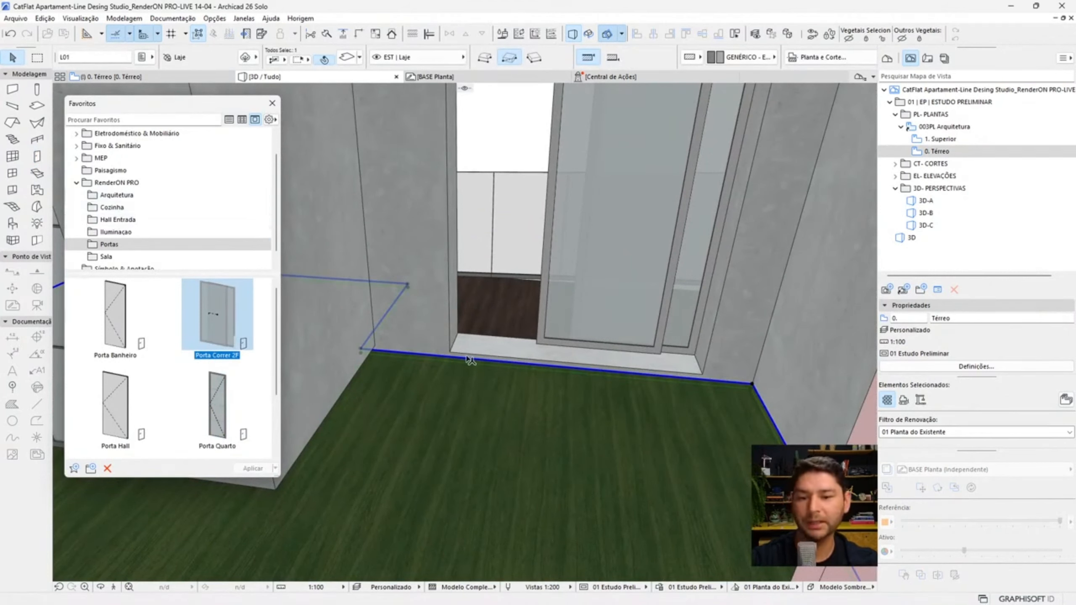
# - Apply the Piso Interno favorite from the Arquitetura folder to the interior floor slab in the 3D view
pyautogui.click(117, 195)
pyautogui.scroll(-3, 165, 364)
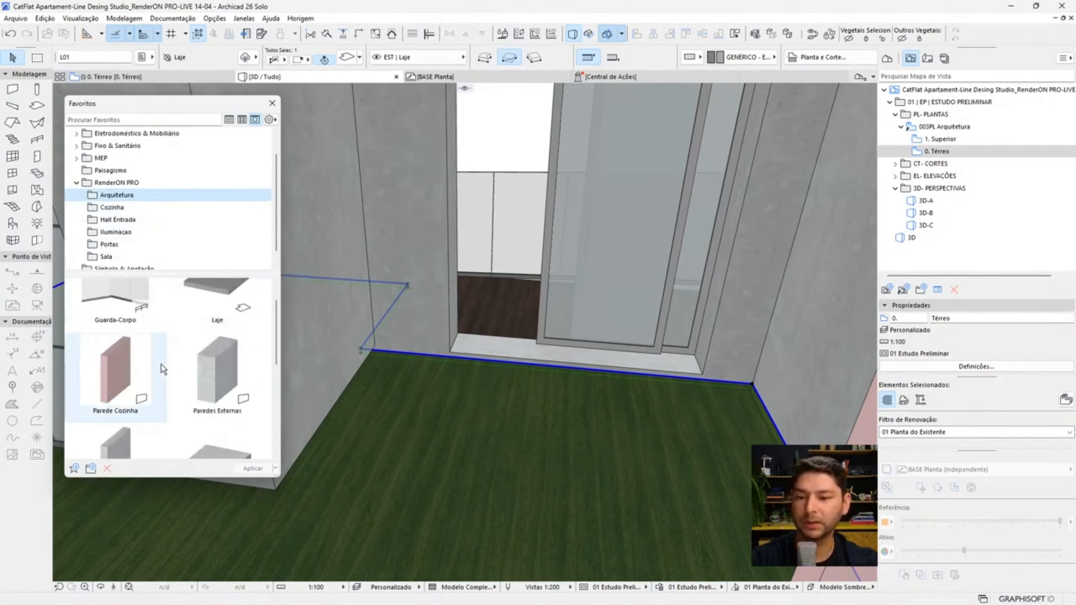
pyautogui.click(221, 341)
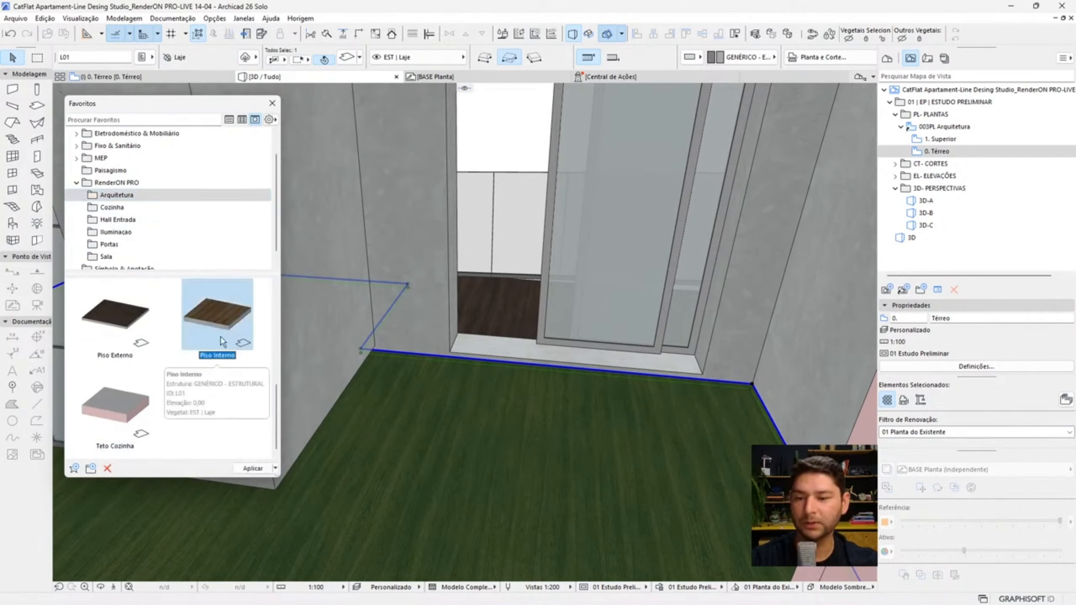
pyautogui.click(253, 468)
pyautogui.moveTo(568, 409)
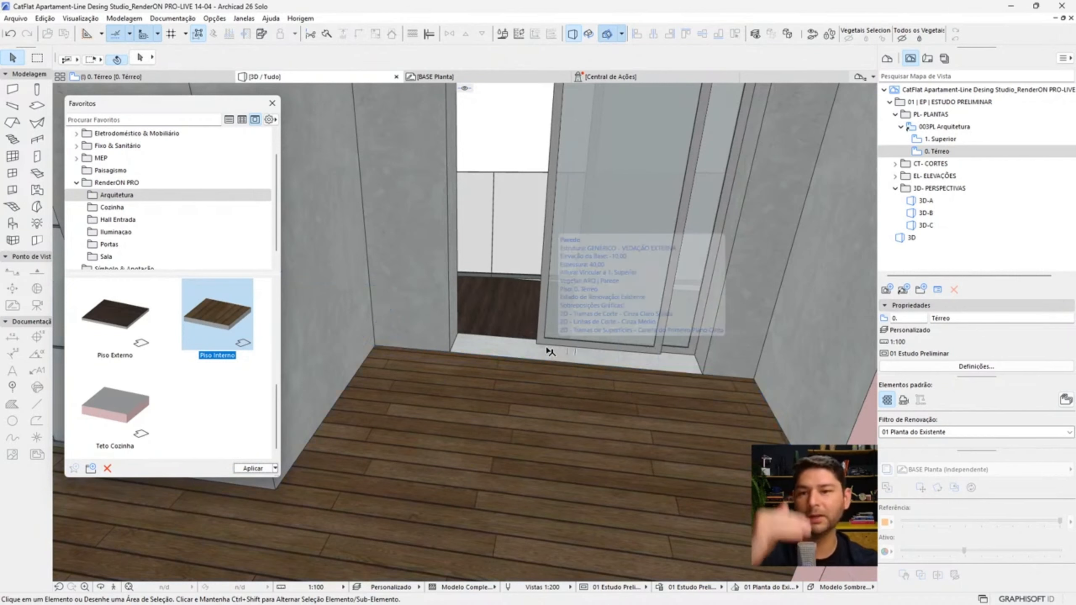
# - Return to the ground floor plan and examine the kitchen favorites in the Cozinha folder with the favorites window enlarged
pyautogui.press('F2')
pyautogui.scroll(-5, 456, 233)
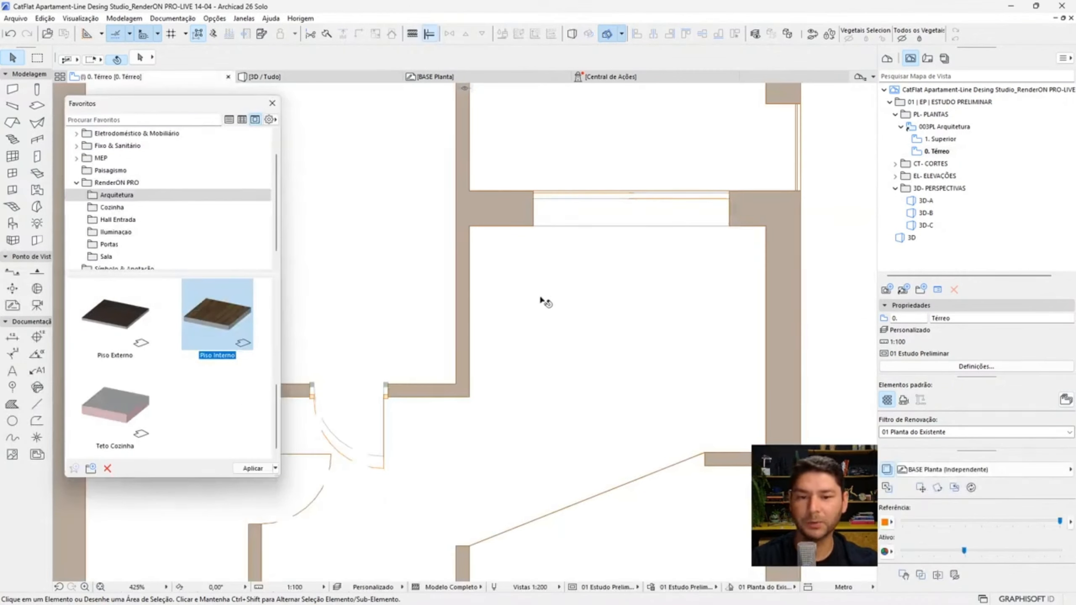
pyautogui.click(127, 208)
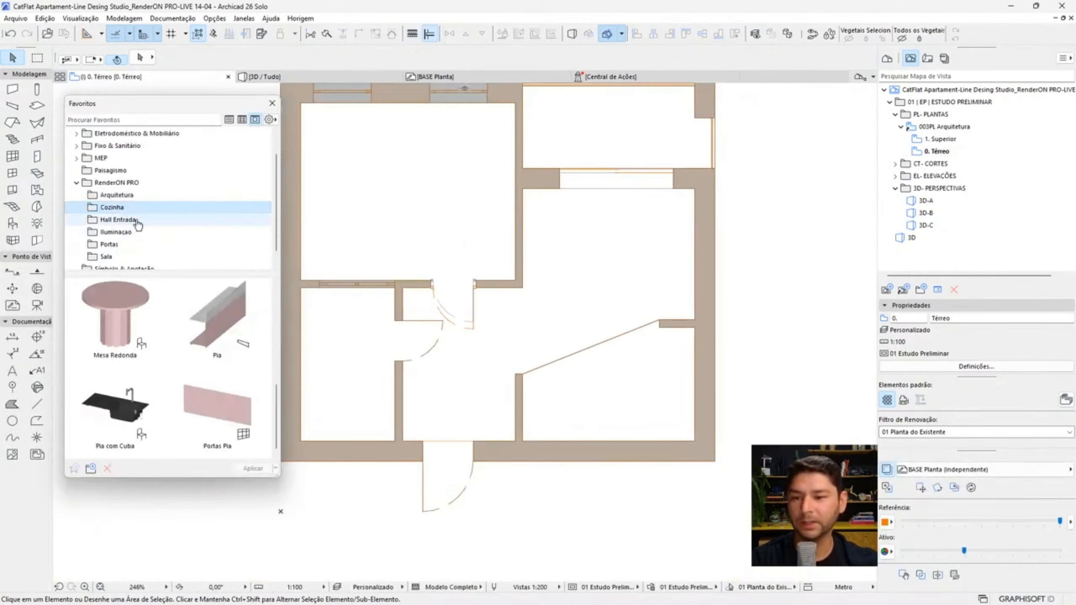
pyautogui.moveTo(240, 348)
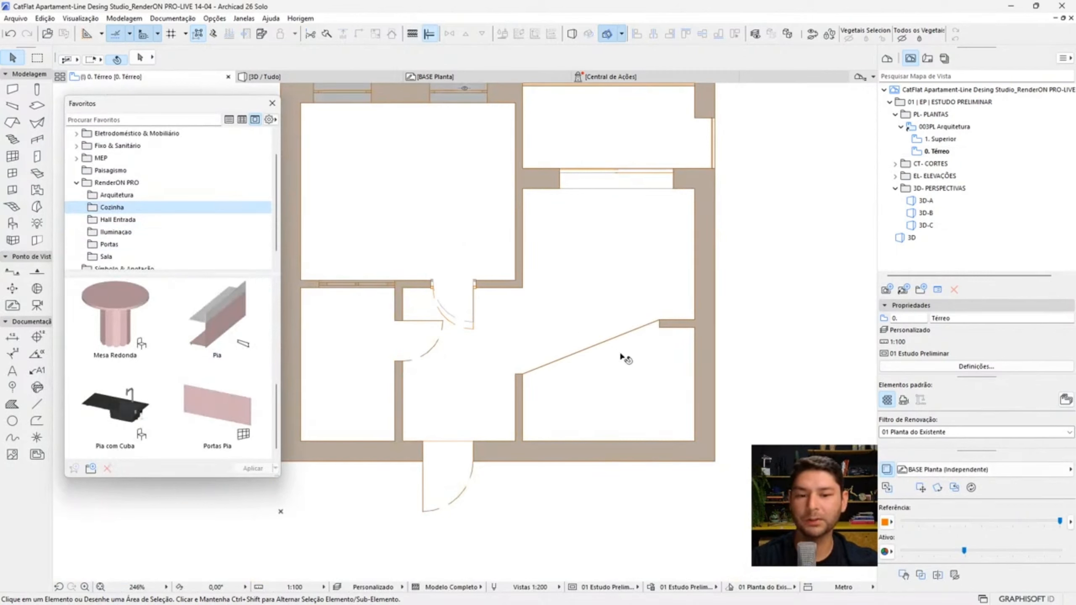
pyautogui.scroll(5, 121, 339)
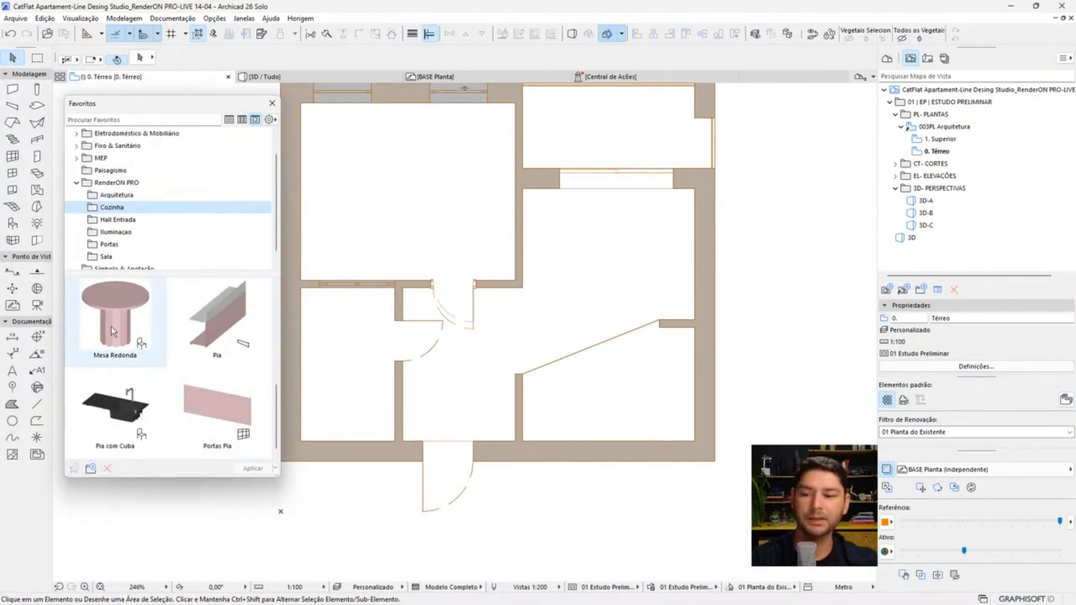
pyautogui.moveTo(237, 323)
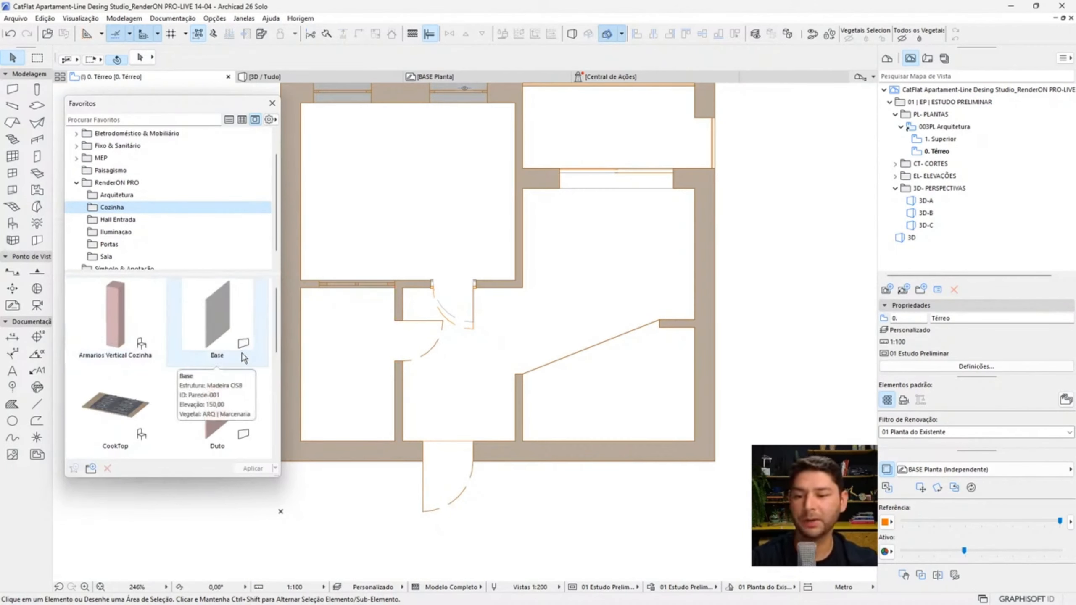
pyautogui.scroll(-4, 142, 347)
pyautogui.scroll(2, 142, 348)
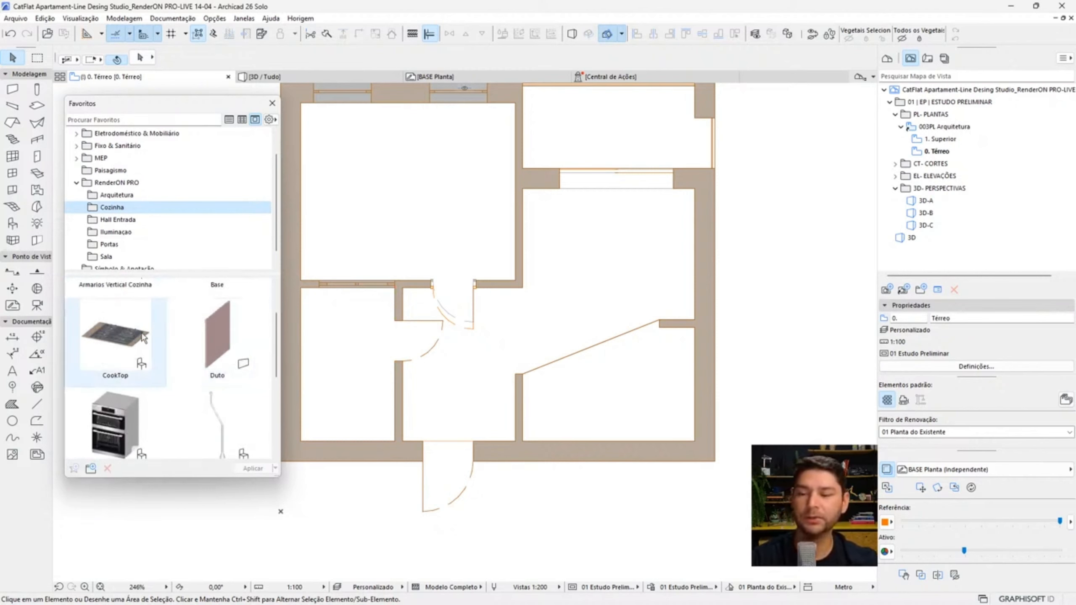
pyautogui.scroll(-2, 143, 338)
pyautogui.moveTo(178, 479); pyautogui.dragTo(179, 567)
pyautogui.scroll(3, 147, 359)
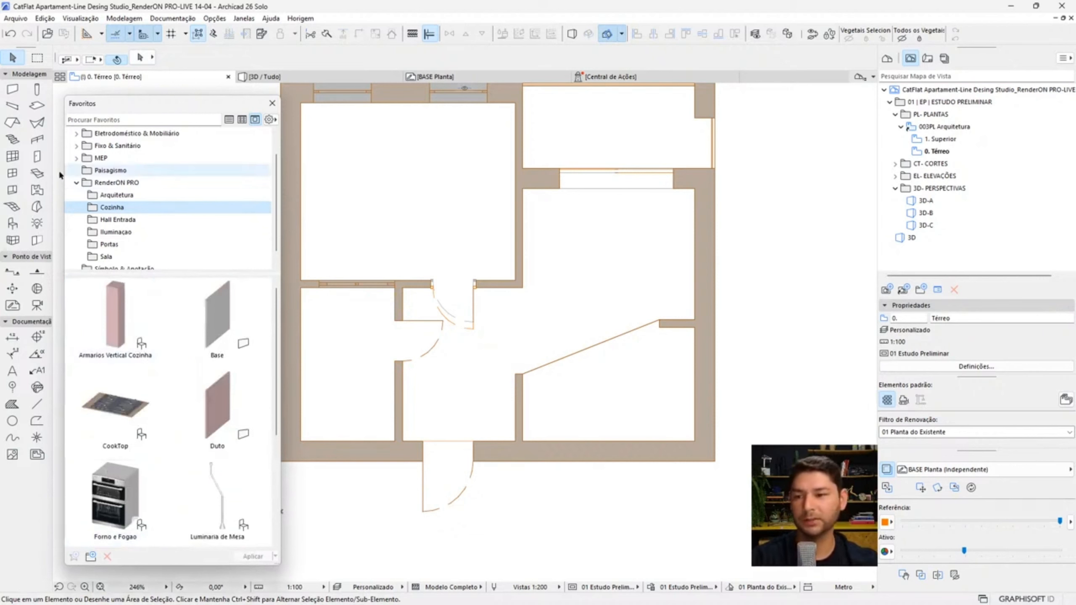
# - Examine the Armários e Estantes 26 furniture in the object library, then leave the object default settings without choosing a model
pyautogui.click(13, 225)
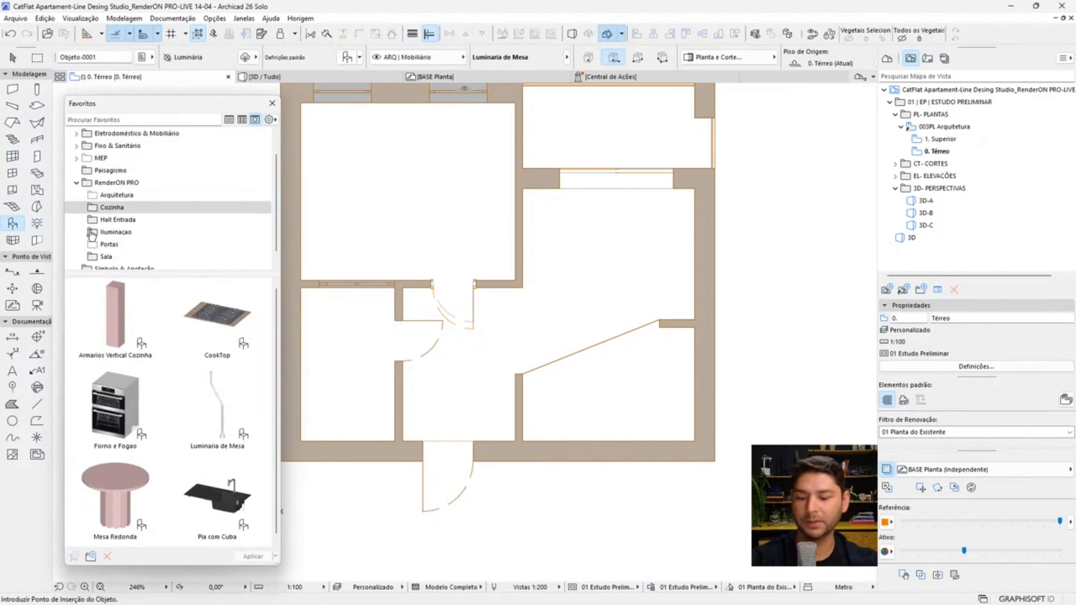
pyautogui.doubleClick(12, 226)
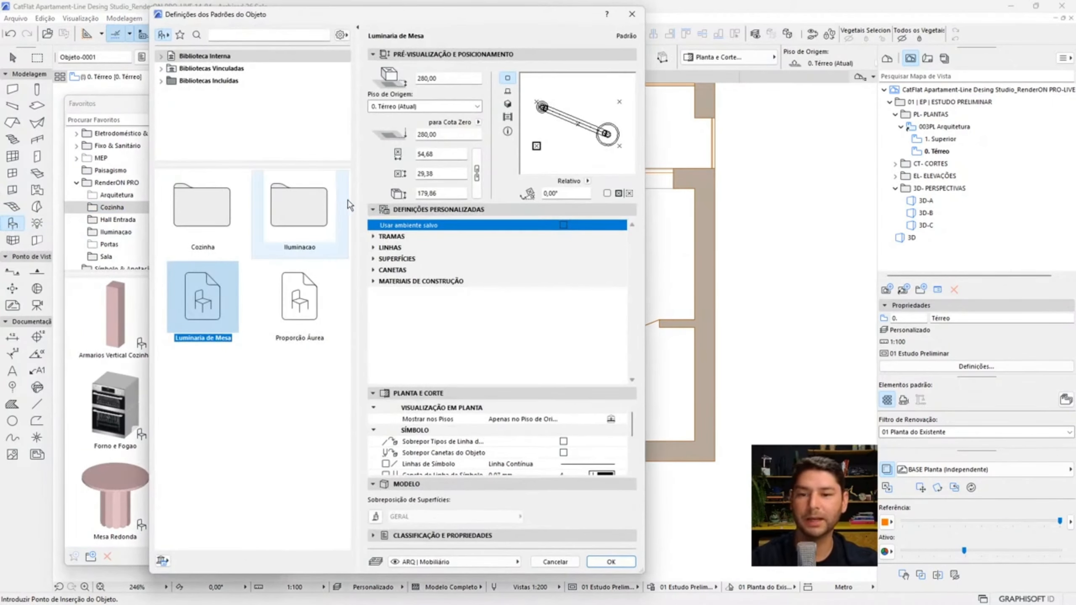
pyautogui.click(161, 56)
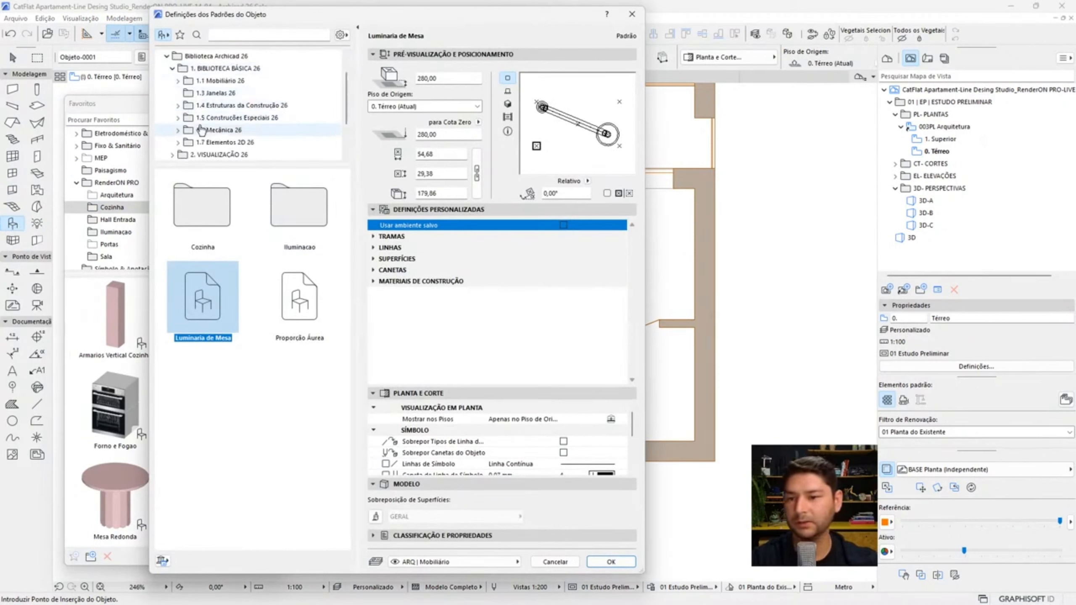
pyautogui.click(178, 81)
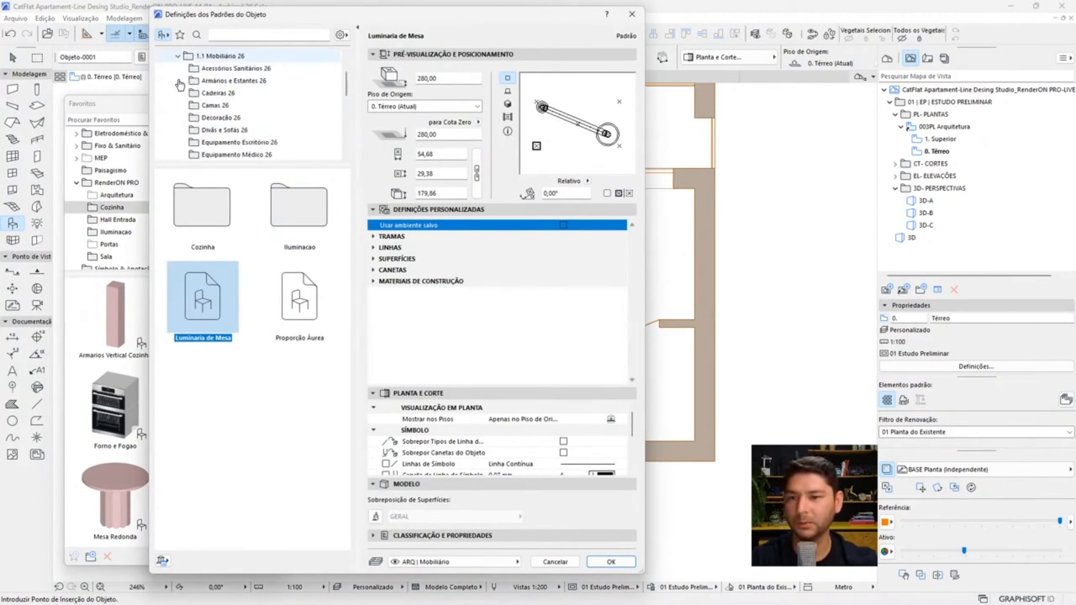
pyautogui.click(237, 81)
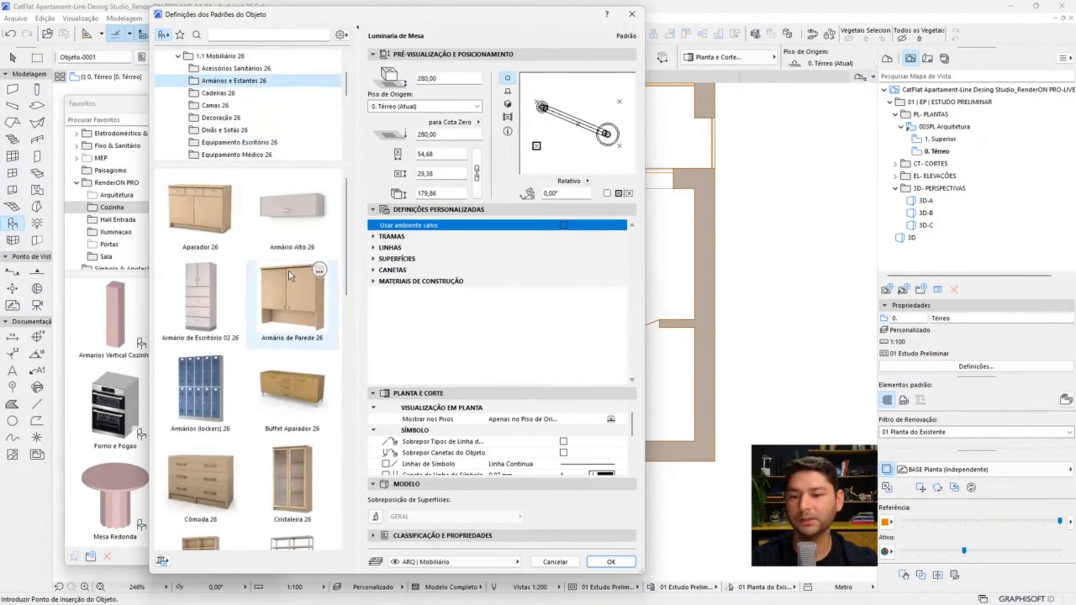
pyautogui.scroll(-3, 283, 298)
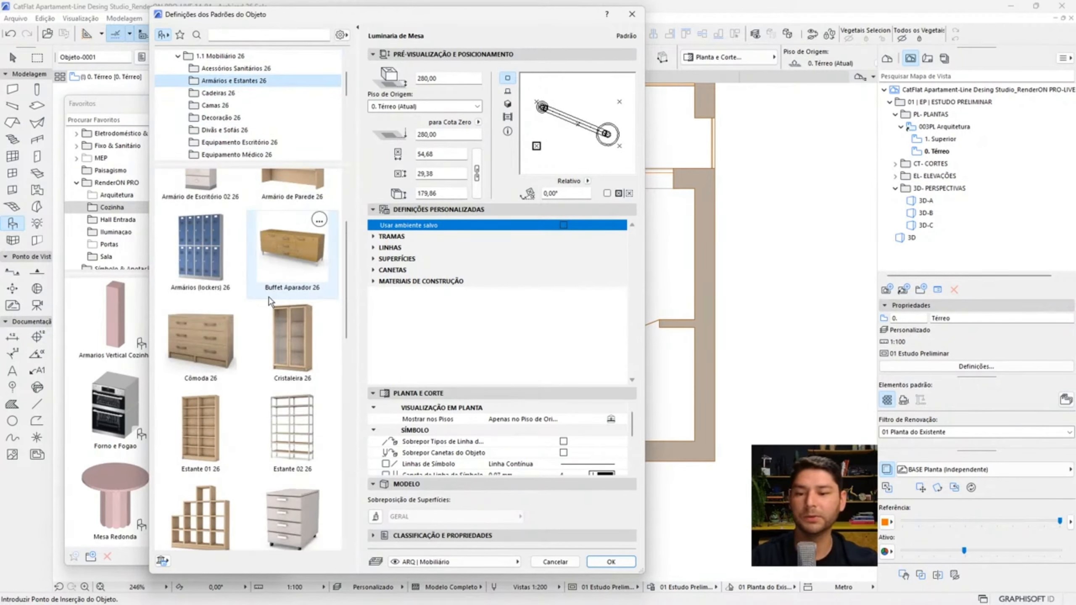
pyautogui.scroll(-10, 269, 301)
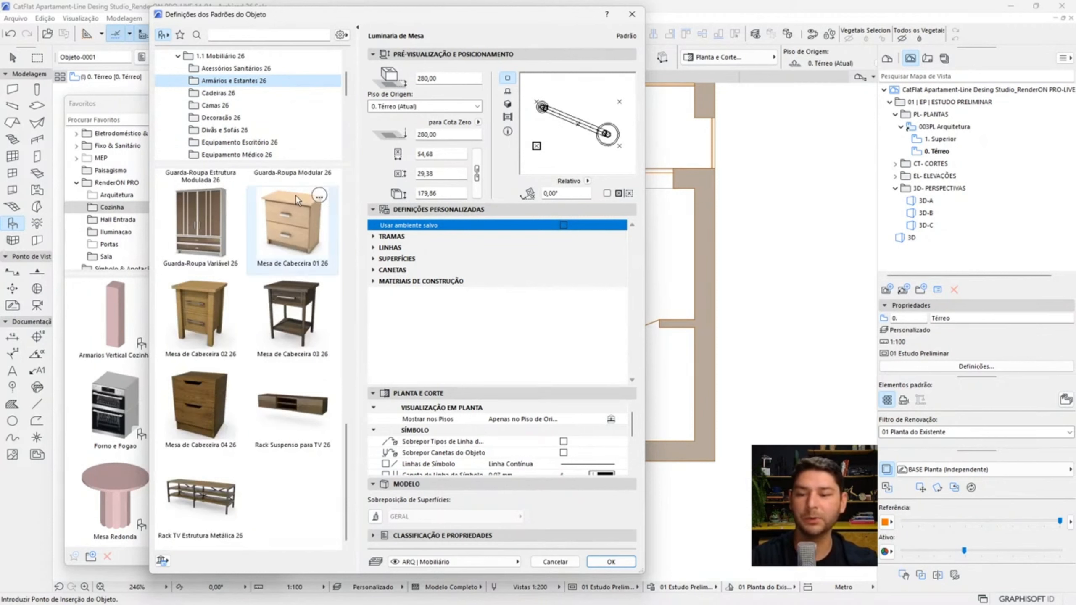
pyautogui.click(632, 16)
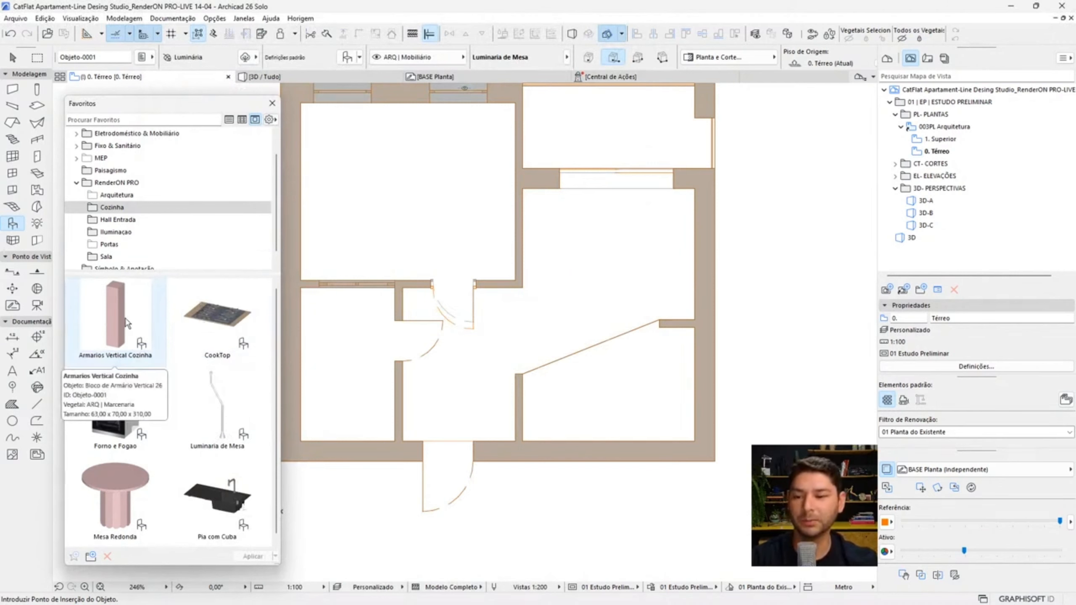
# - Place the Armarios Vertical Cozinha favorite in the kitchen and move it into the corner below the short upper wall stub
pyautogui.click(114, 306)
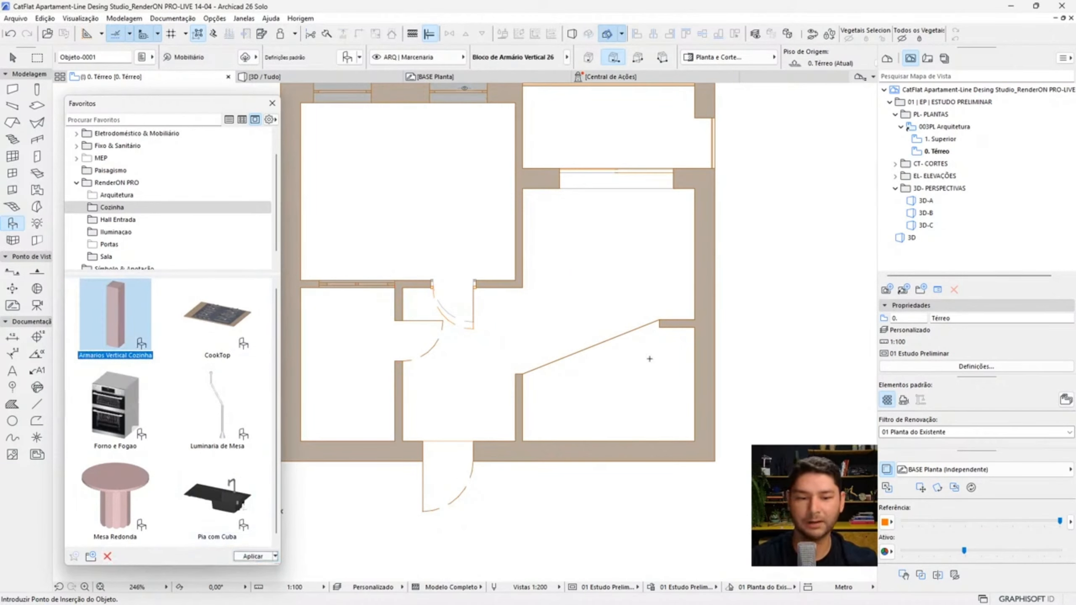
pyautogui.scroll(5, 661, 361)
pyautogui.click(697, 351)
pyautogui.click(698, 429)
pyautogui.press('Escape')
pyautogui.click(680, 351)
pyautogui.click(697, 271)
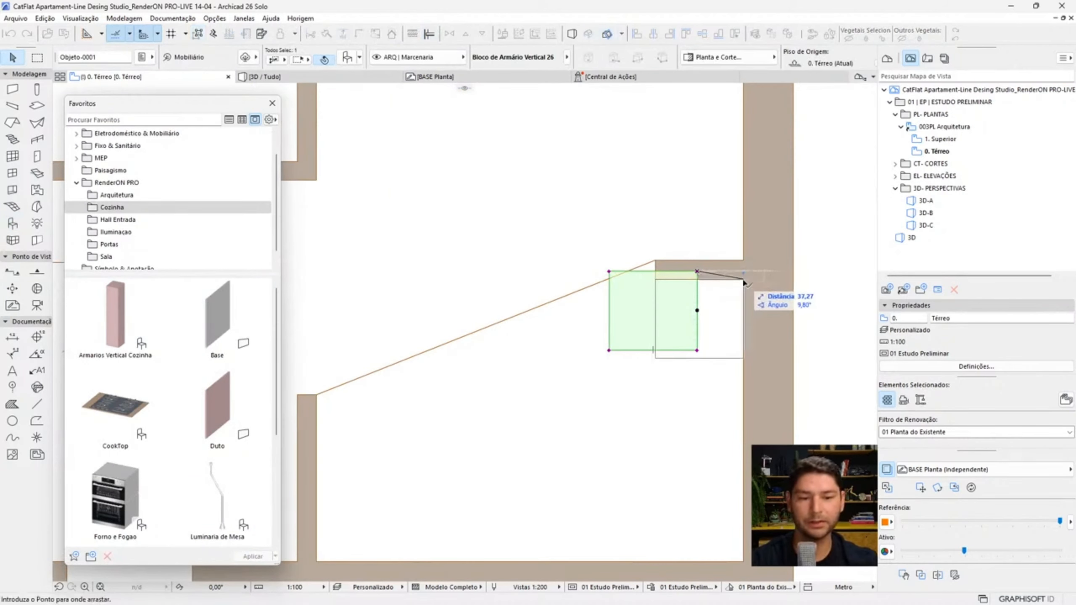
pyautogui.click(743, 280)
# - Check the placed vertical kitchen cabinet in the 3D view, from its base to its top
pyautogui.click(322, 77)
pyautogui.keyDown('shift'); pyautogui.moveTo(460, 299); pyautogui.dragTo(591, 284, button='middle'); pyautogui.keyUp('shift')
pyautogui.scroll(3, 522, 268)
pyautogui.scroll(2, 559, 253)
pyautogui.keyDown('shift'); pyautogui.moveTo(428, 220); pyautogui.dragTo(434, 166, button='middle'); pyautogui.keyUp('shift')
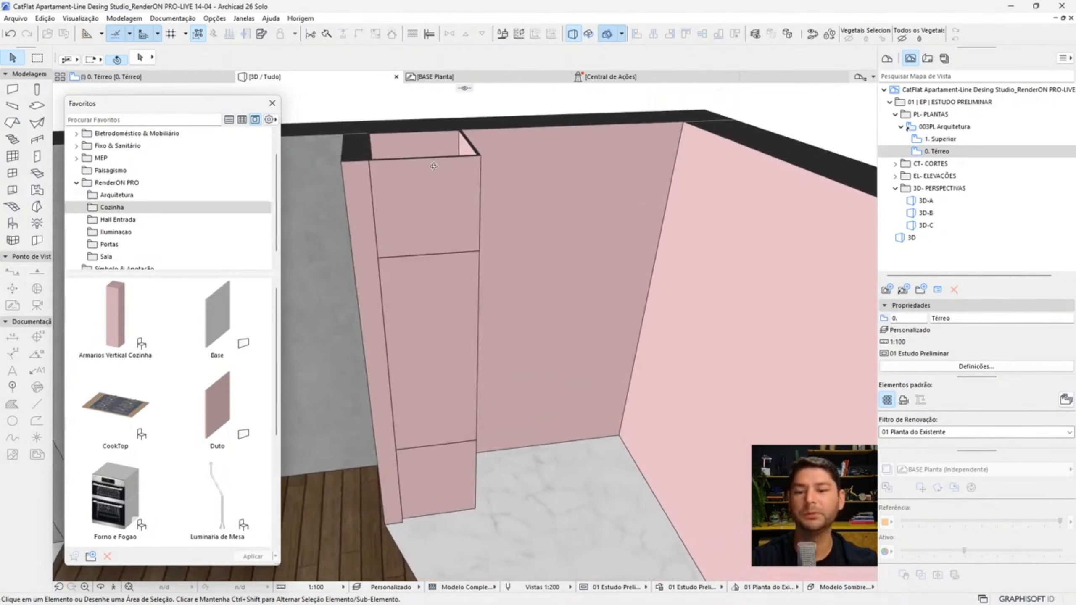
pyautogui.click(448, 192)
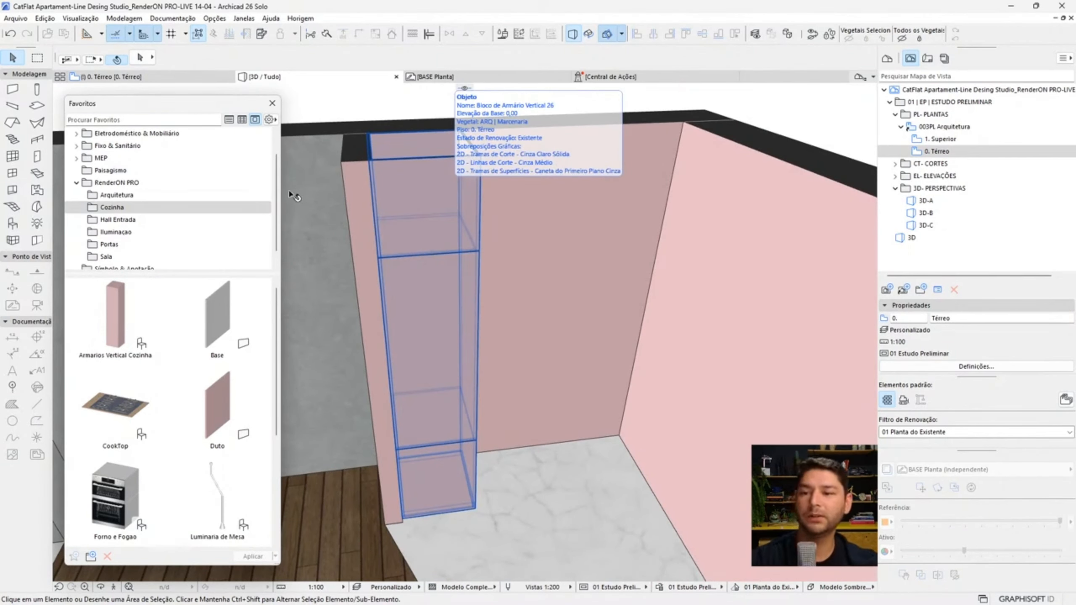
pyautogui.press('Escape')
# - In the floor plan, copy the vertical cabinet twice downwards along the exterior wall, forming a row of three adjoining cabinets
pyautogui.click(127, 77)
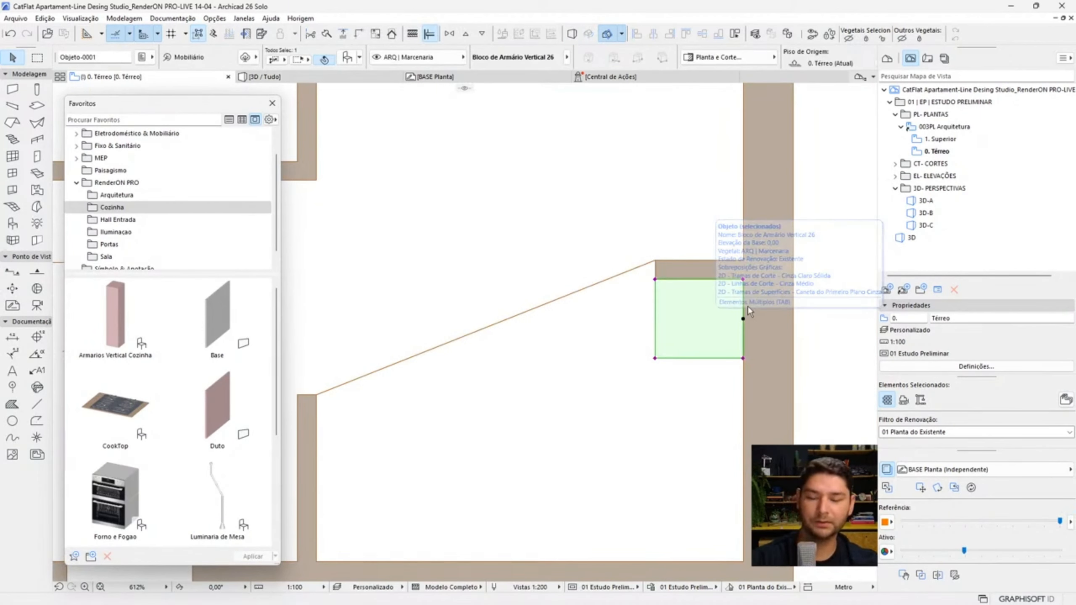
pyautogui.hotkey('ctrl', 'd')
pyautogui.moveTo(741, 313); pyautogui.dragTo(689, 289, button='middle')
pyautogui.press('ctrl')
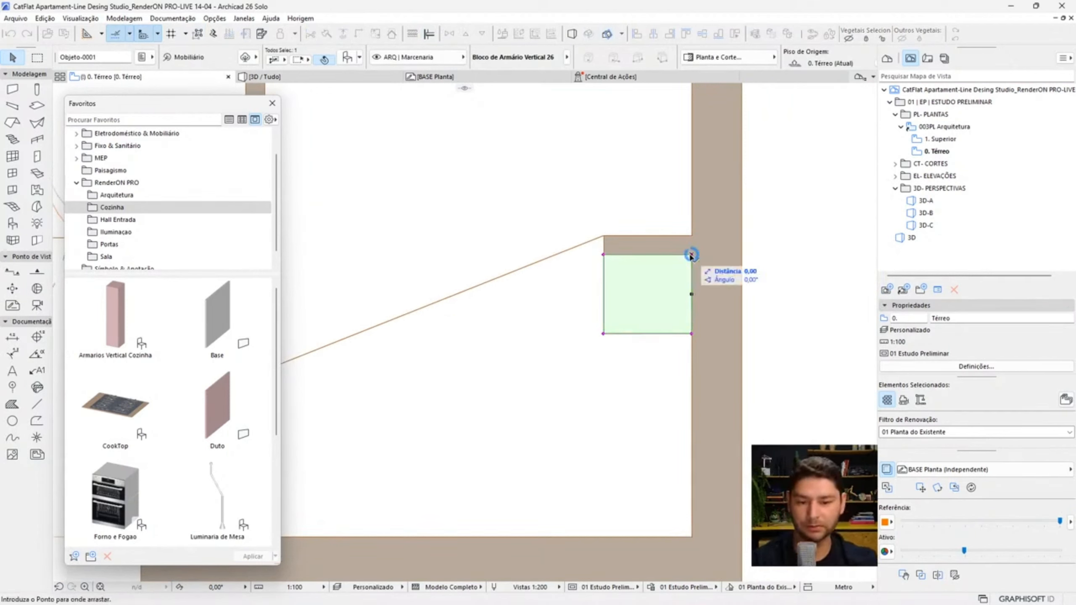
pyautogui.press('ctrl')
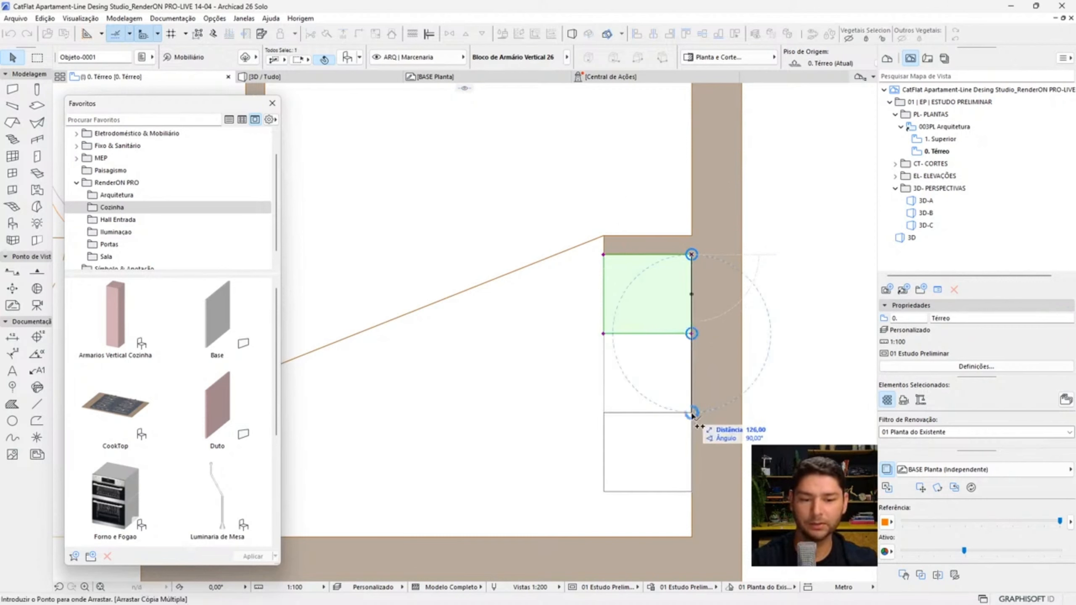
pyautogui.moveTo(682, 438); pyautogui.dragTo(688, 344, button='middle')
pyautogui.press('Escape')
pyautogui.press('Escape')
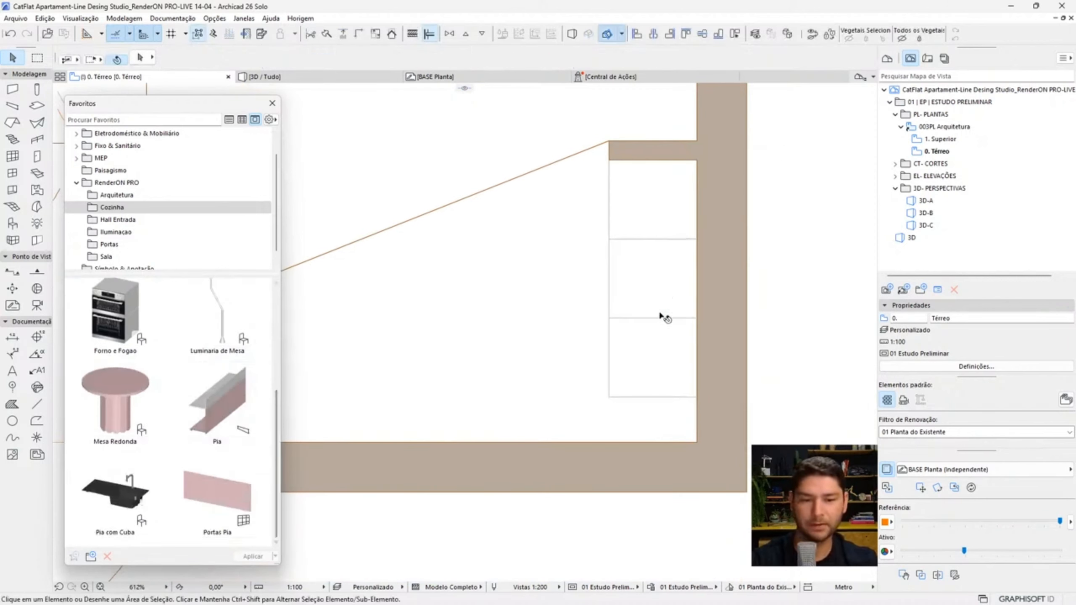
pyautogui.keyDown('shift'); pyautogui.click(661, 240); pyautogui.keyUp('shift')
pyautogui.keyDown('shift'); pyautogui.click(660, 272); pyautogui.keyUp('shift')
pyautogui.keyDown('shift'); pyautogui.click(666, 329); pyautogui.keyUp('shift')
pyautogui.hotkey('ctrl', 'd')
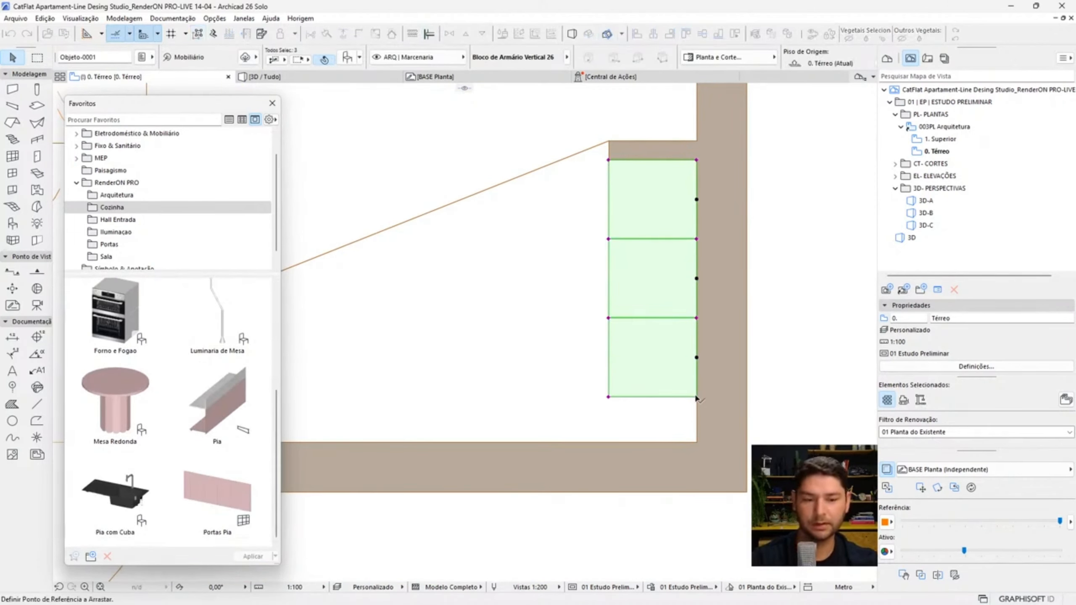
pyautogui.click(263, 76)
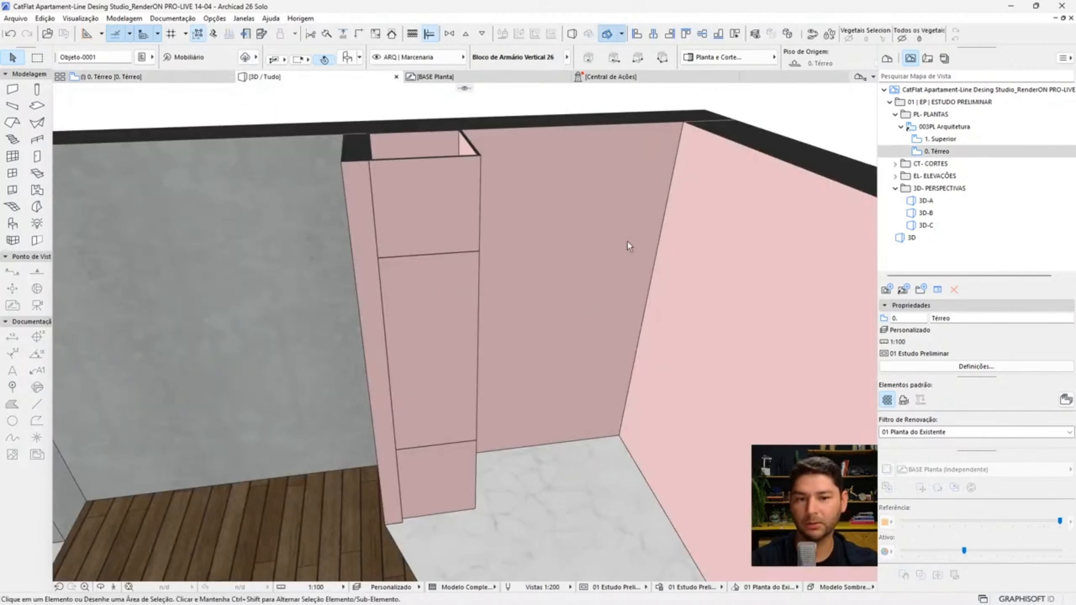
pyautogui.click(200, 80)
# - Copy the lowest vertical cabinet downwards along the exterior wall, adjoining its lower edge
pyautogui.click(676, 356)
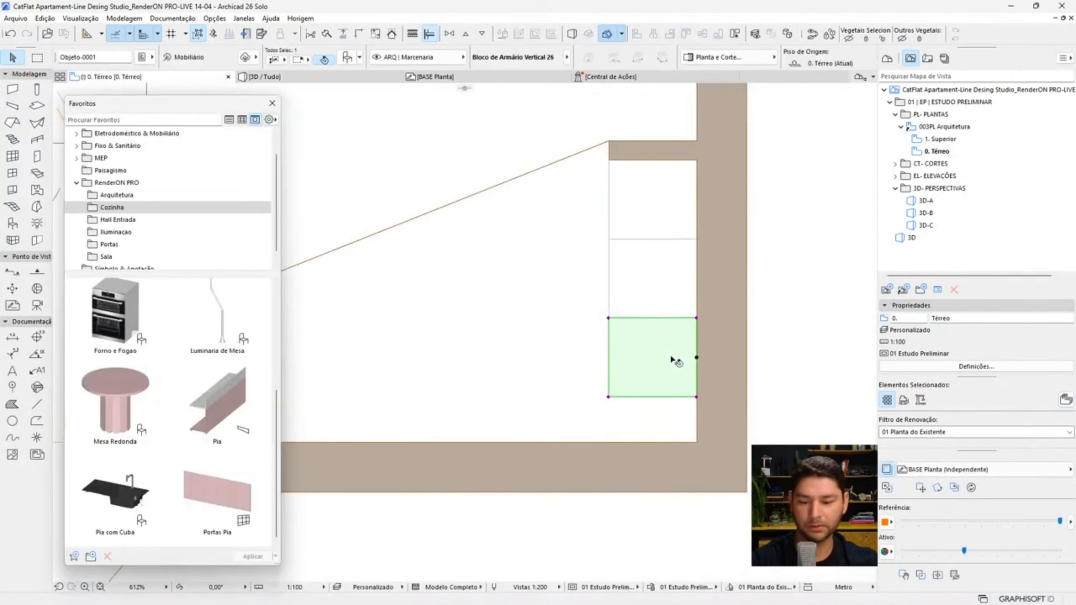
pyautogui.hotkey('ctrl', 'd')
pyautogui.click(697, 318)
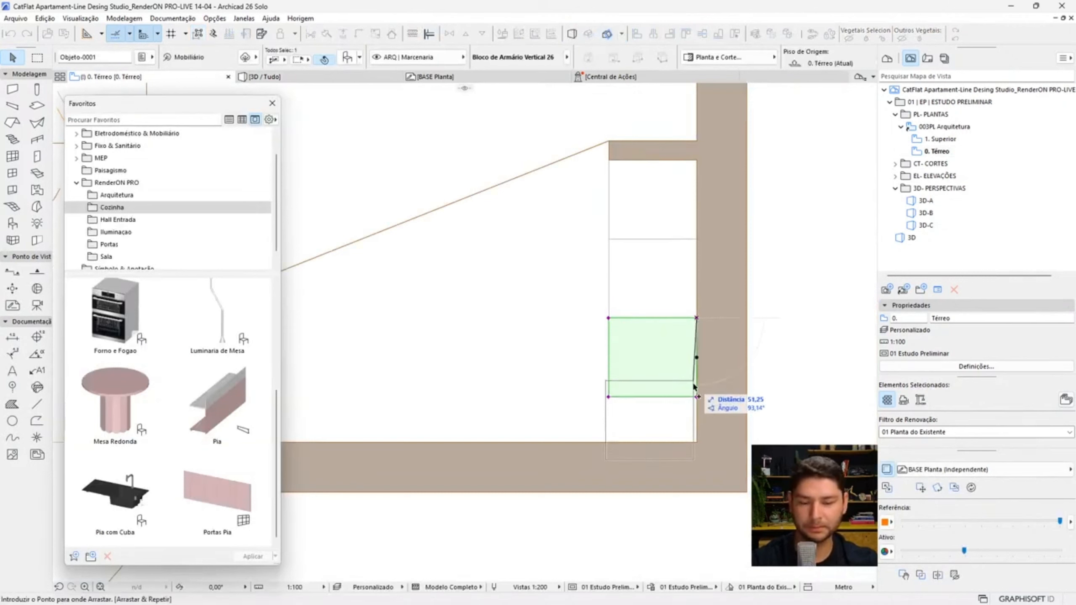
# - Place the last tall cabinet copy, set all four cabinets' width to 56, and move them together edge to edge along the wall
pyautogui.click(697, 396)
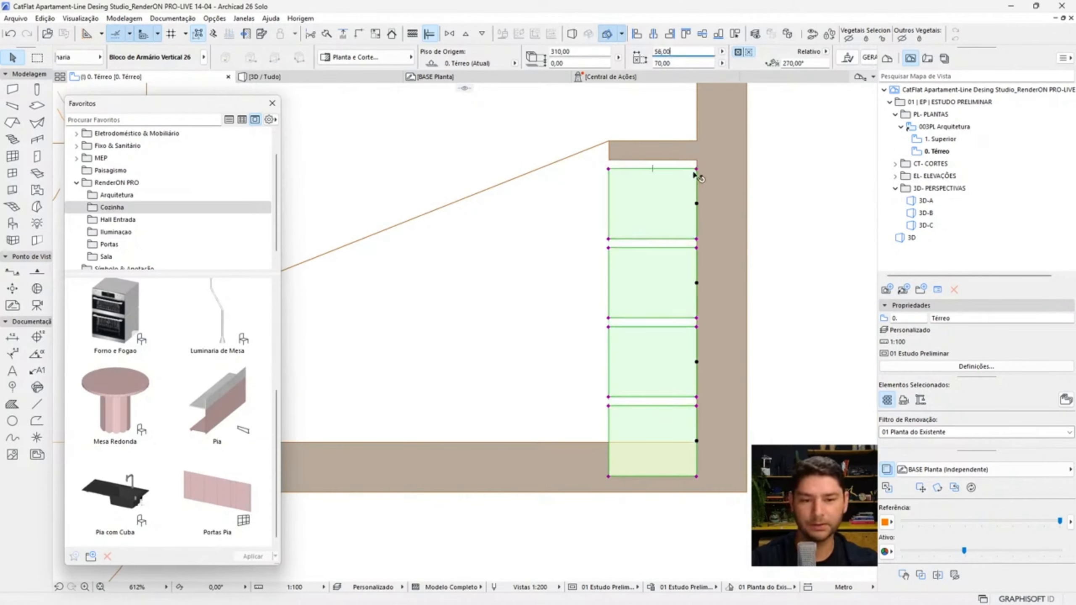
pyautogui.click(683, 257)
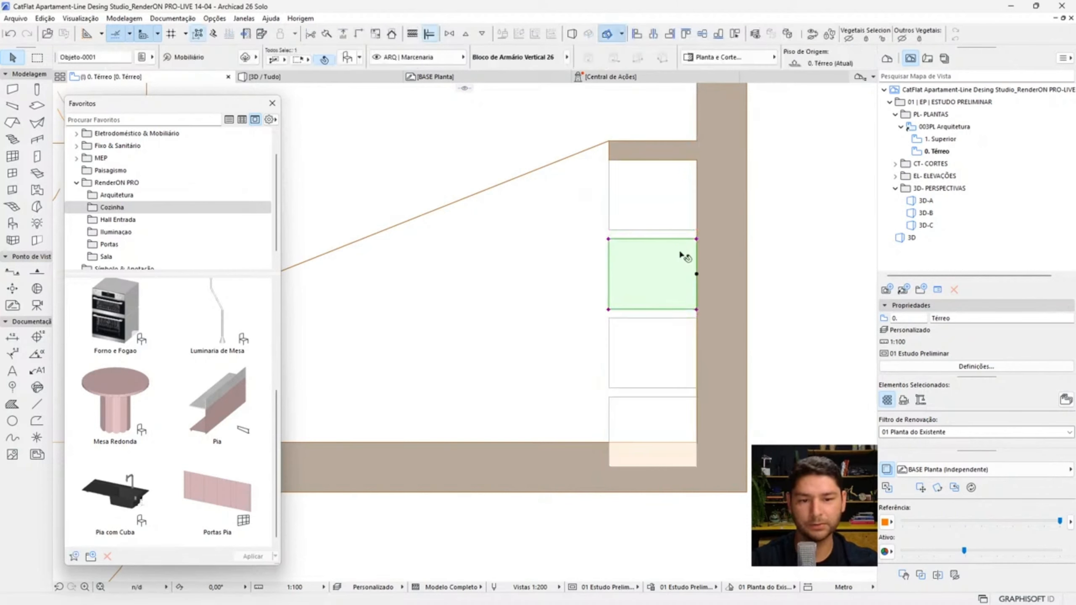
pyautogui.click(694, 335)
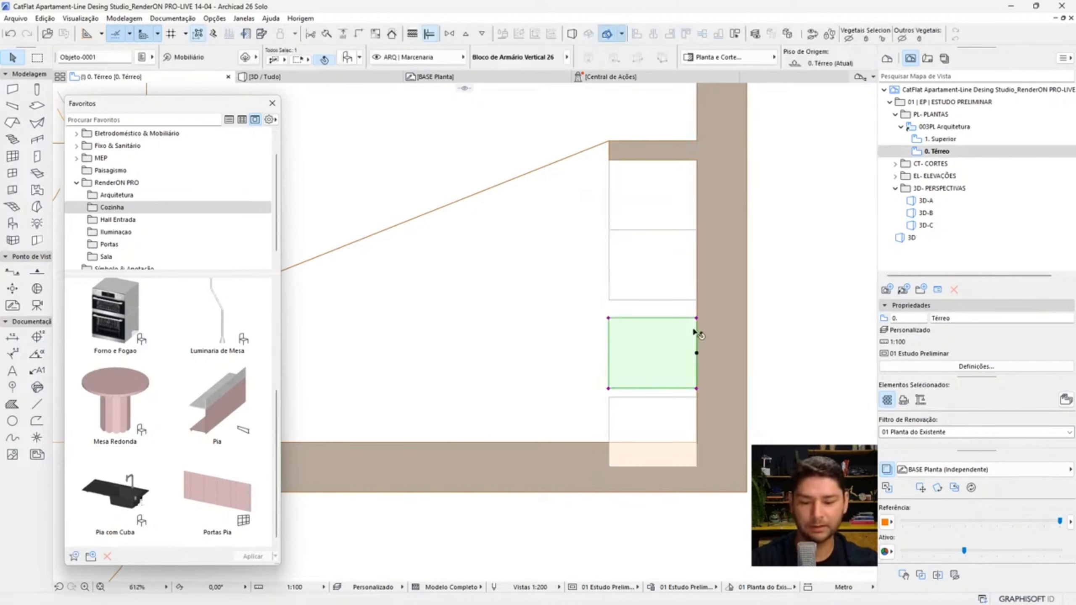
pyautogui.hotkey('ctrl', 'd')
pyautogui.click(697, 300)
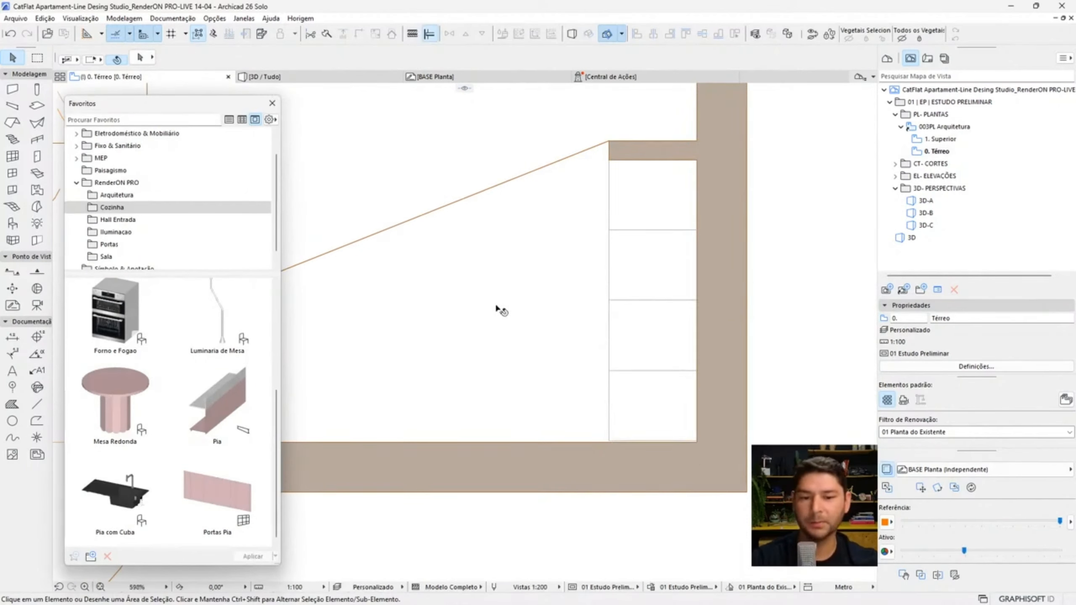
# - Place the Pia favorite beam along the kitchen's lower wall, from the partition corner to the front of the tall cabinets
pyautogui.scroll(-3, 498, 309)
pyautogui.moveTo(516, 310); pyautogui.dragTo(582, 298, button='middle')
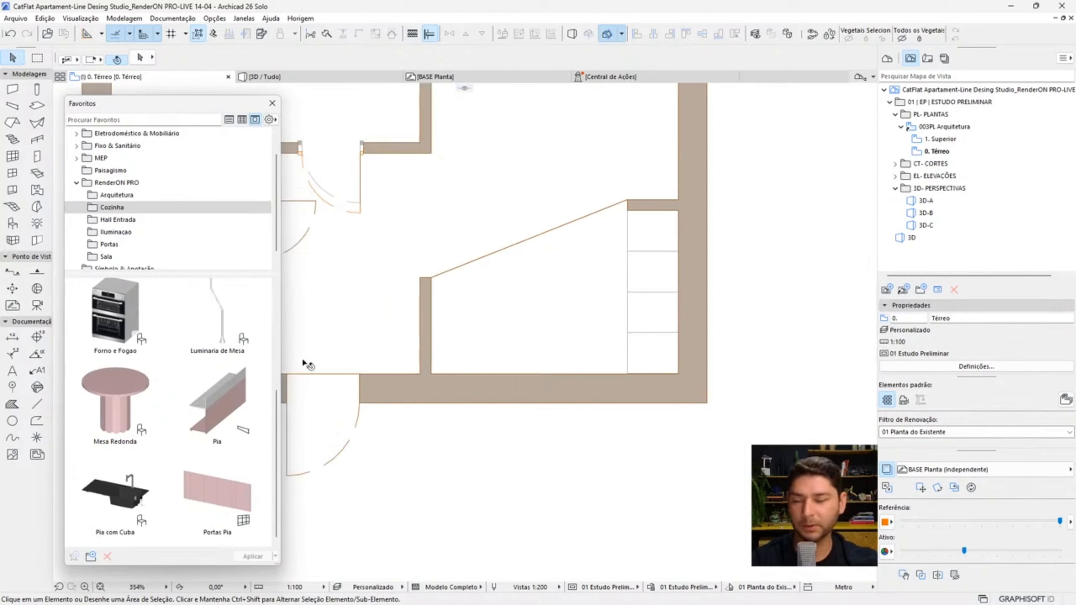
pyautogui.click(212, 401)
pyautogui.click(253, 556)
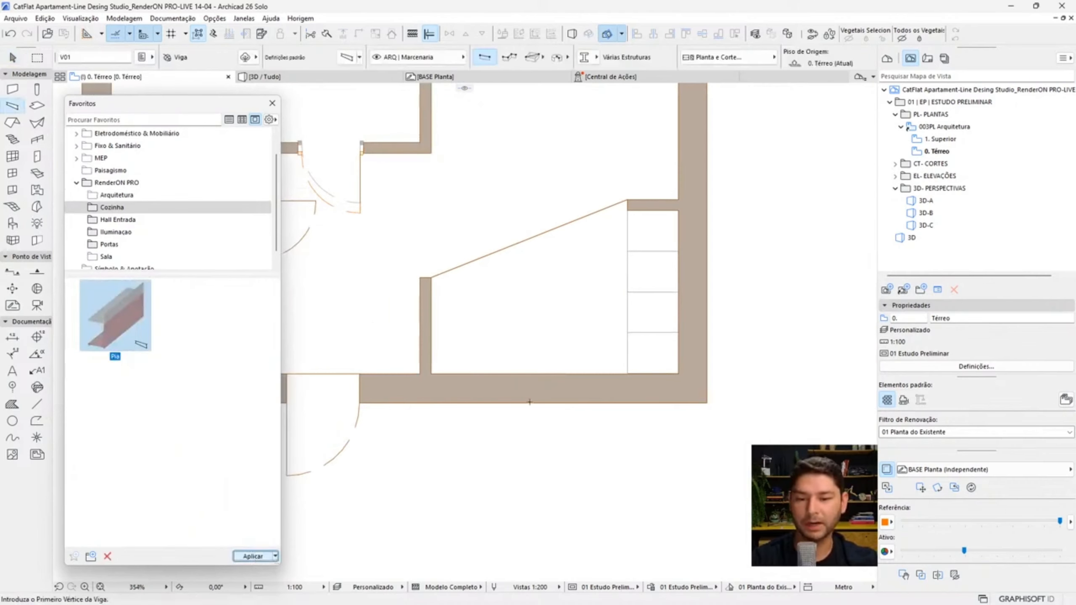
pyautogui.scroll(3, 474, 371)
pyautogui.click(399, 376)
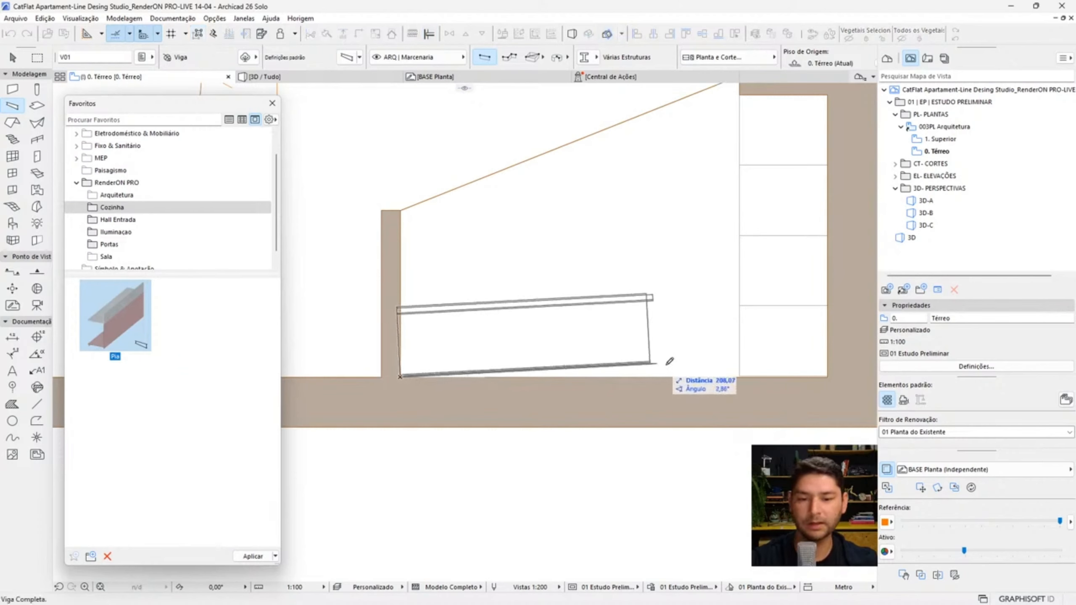
pyautogui.click(739, 375)
# - Select the sink counter beam in the 3D view and open the Profile Manager beside it
pyautogui.press('F3')
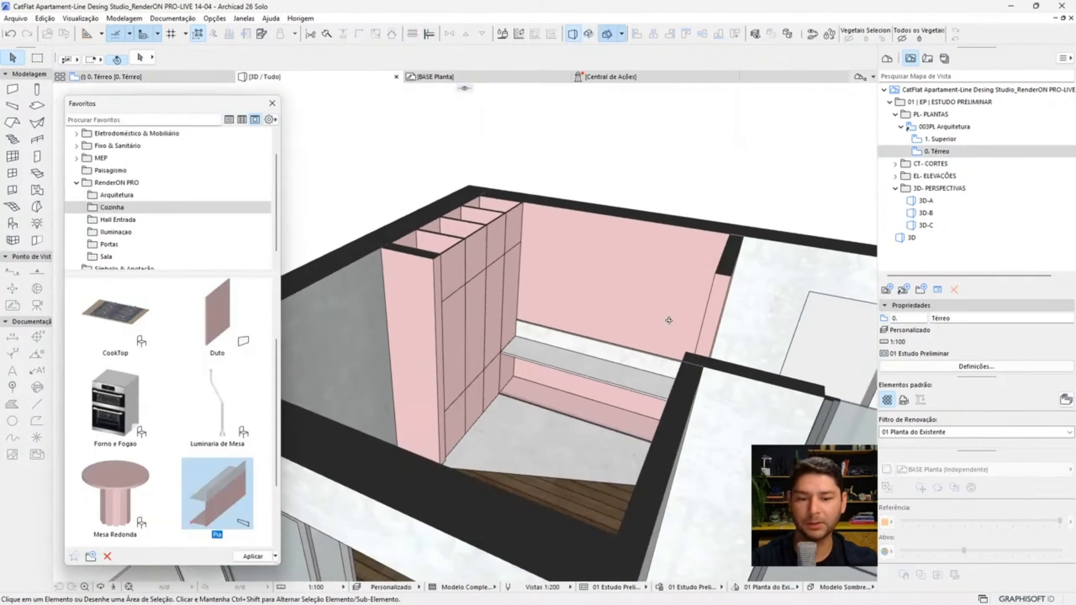
pyautogui.scroll(5, 668, 319)
pyautogui.click(643, 308)
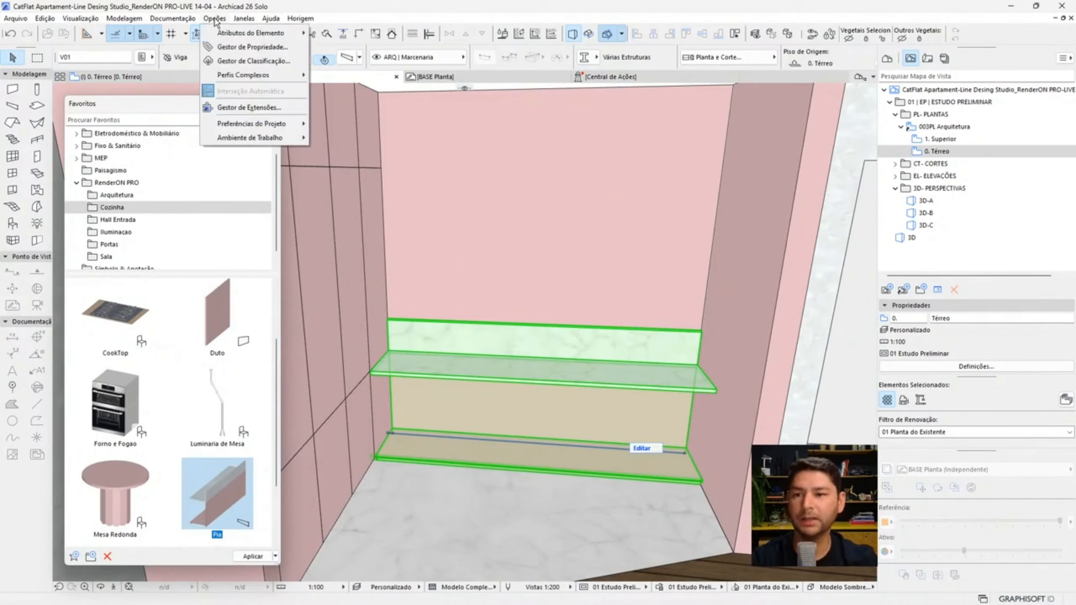
pyautogui.moveTo(287, 77)
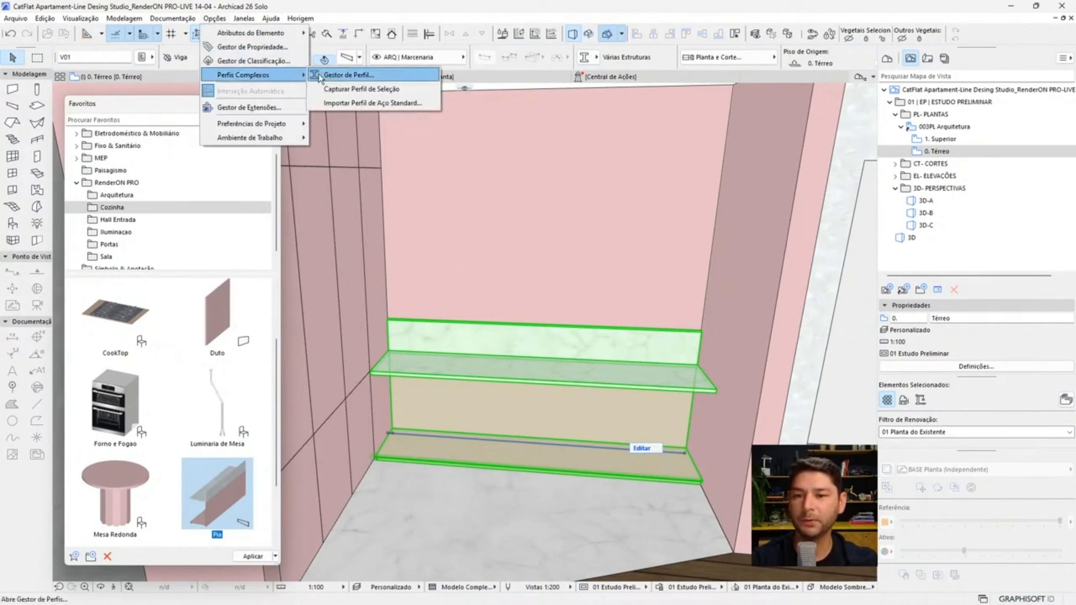
pyautogui.click(348, 77)
pyautogui.moveTo(974, 8); pyautogui.dragTo(434, 65)
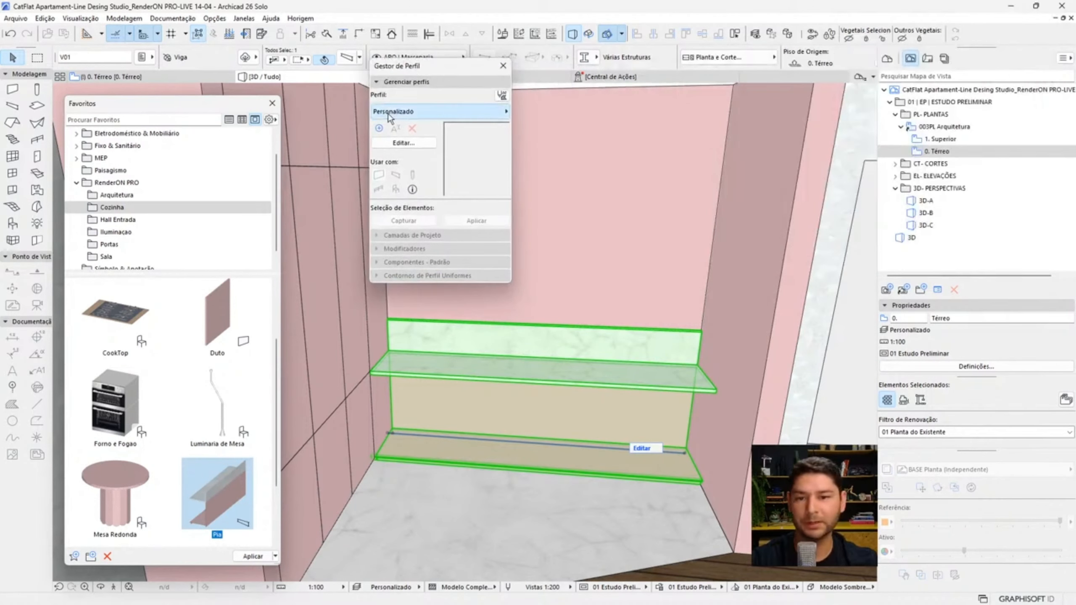
# - Browse the saved profiles in the Escada Mobiliario, Armario Cozinha, Armario Hall and Trilho folders, and clear the beam selection
pyautogui.click(487, 111)
pyautogui.moveTo(553, 186); pyautogui.dragTo(561, 291)
pyautogui.click(568, 143)
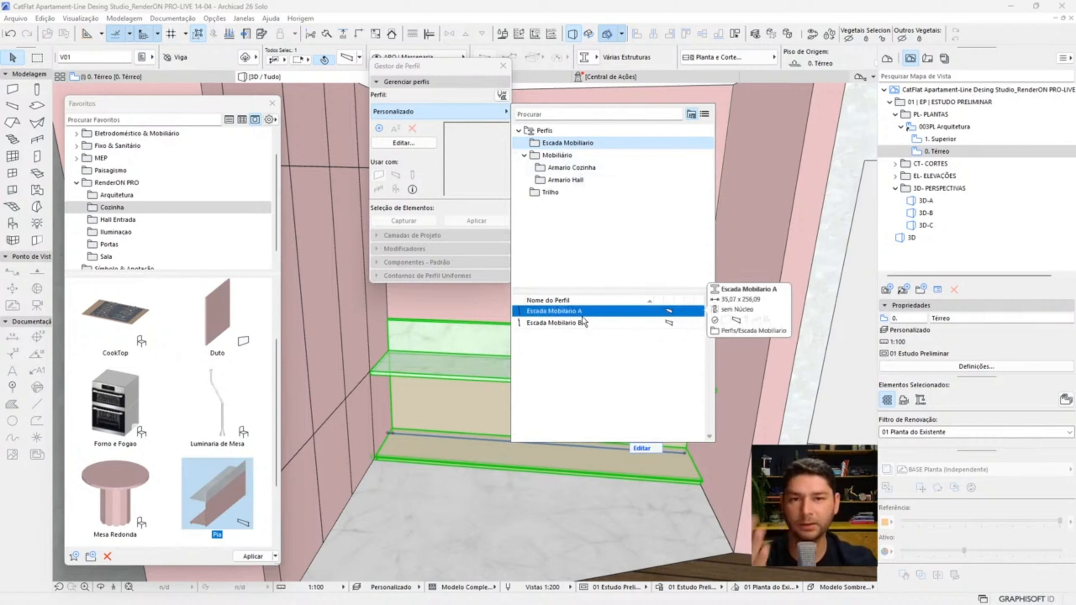
pyautogui.click(564, 168)
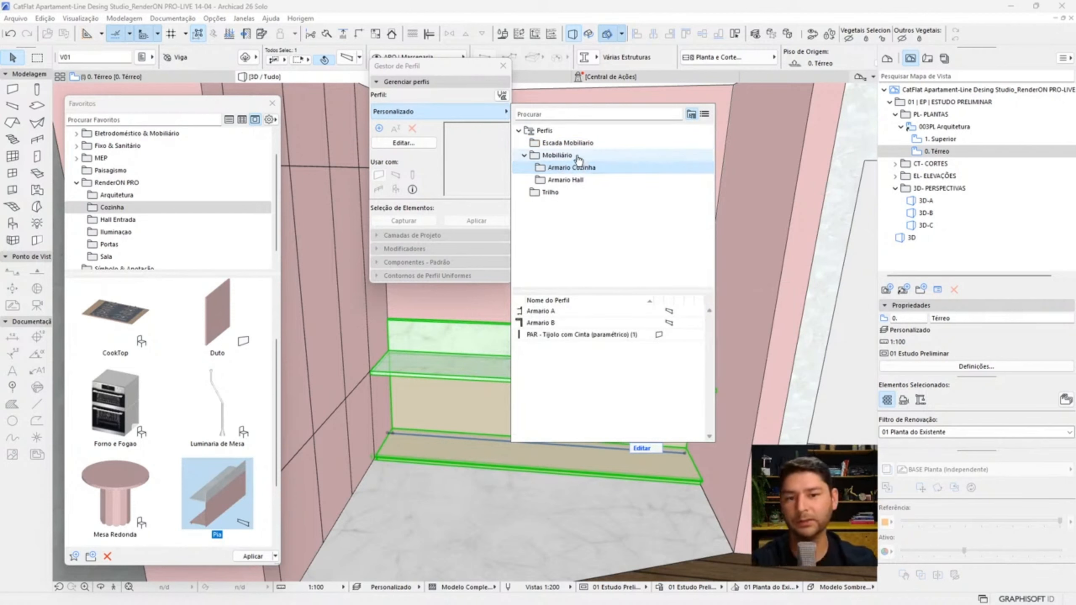
pyautogui.click(566, 181)
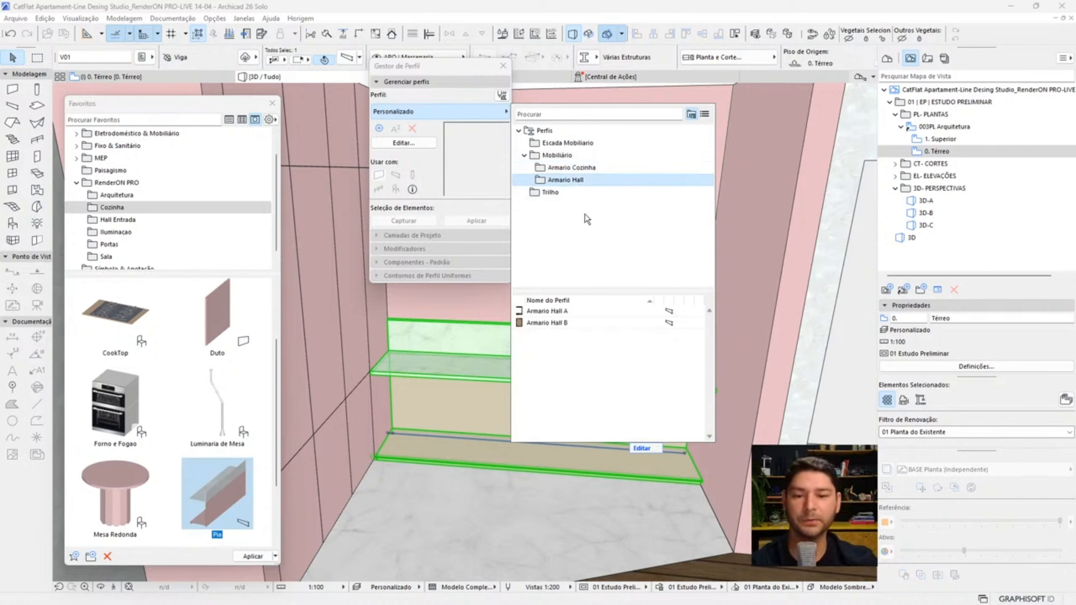
pyautogui.click(561, 193)
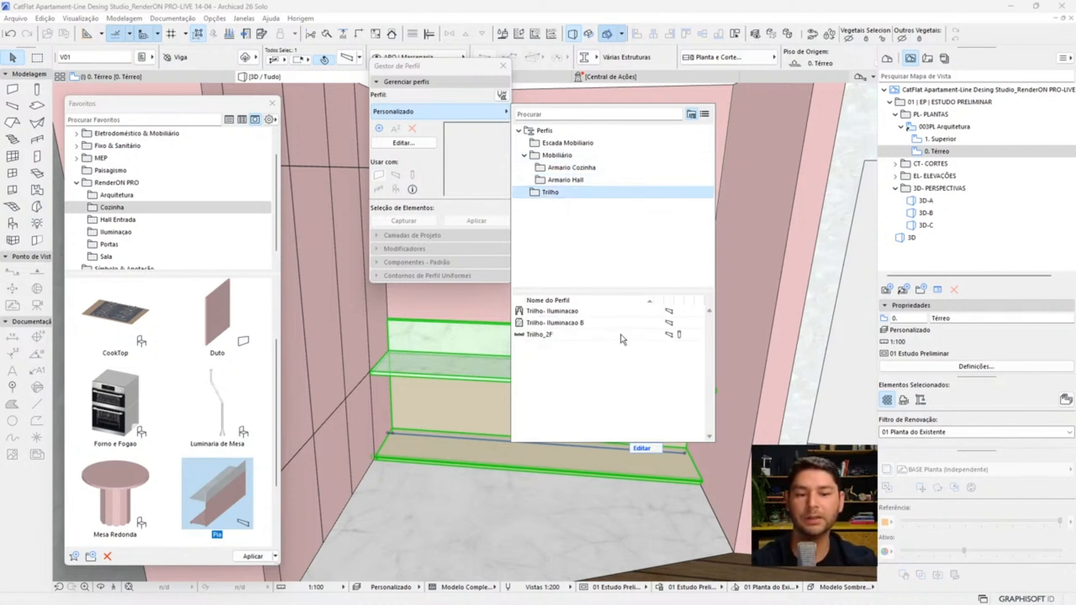
pyautogui.click(791, 307)
pyautogui.press('Escape')
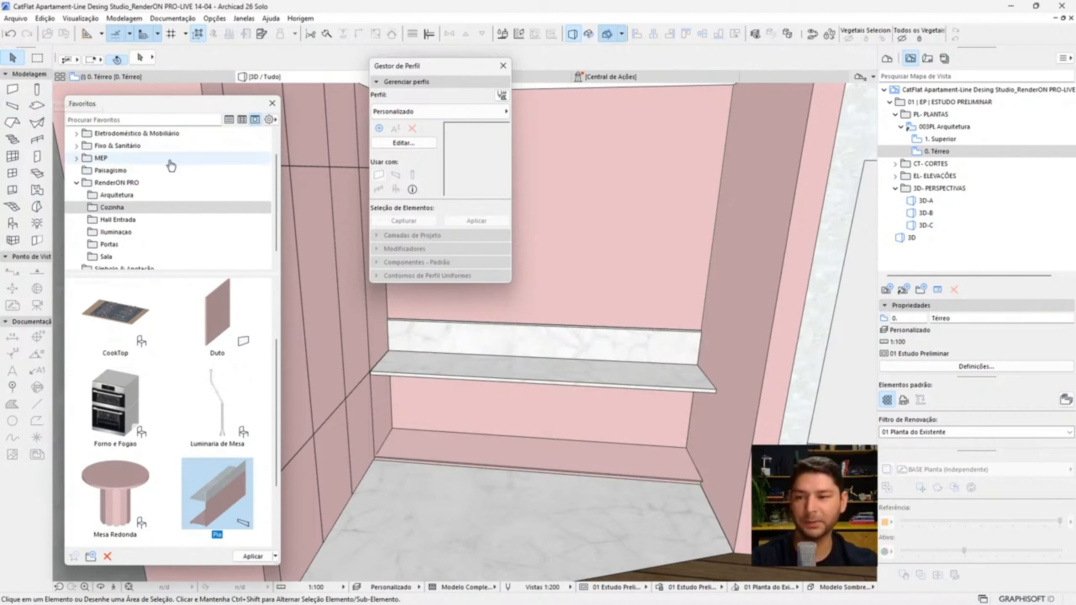
# - Place the Portas Pia curtain wall under the sink countertop, from the side wall to the tall cabinets, and close the Profile Manager
pyautogui.moveTo(660, 383)
pyautogui.keyDown('shift'); pyautogui.mouseDown(button='middle')
pyautogui.moveTo(631, 387)
pyautogui.moveTo(683, 375)
pyautogui.moveTo(669, 388)
pyautogui.mouseUp(button='middle'); pyautogui.keyUp('shift')
pyautogui.scroll(5, 627, 378)
pyautogui.scroll(-5, 614, 368)
pyautogui.scroll(1, 612, 365)
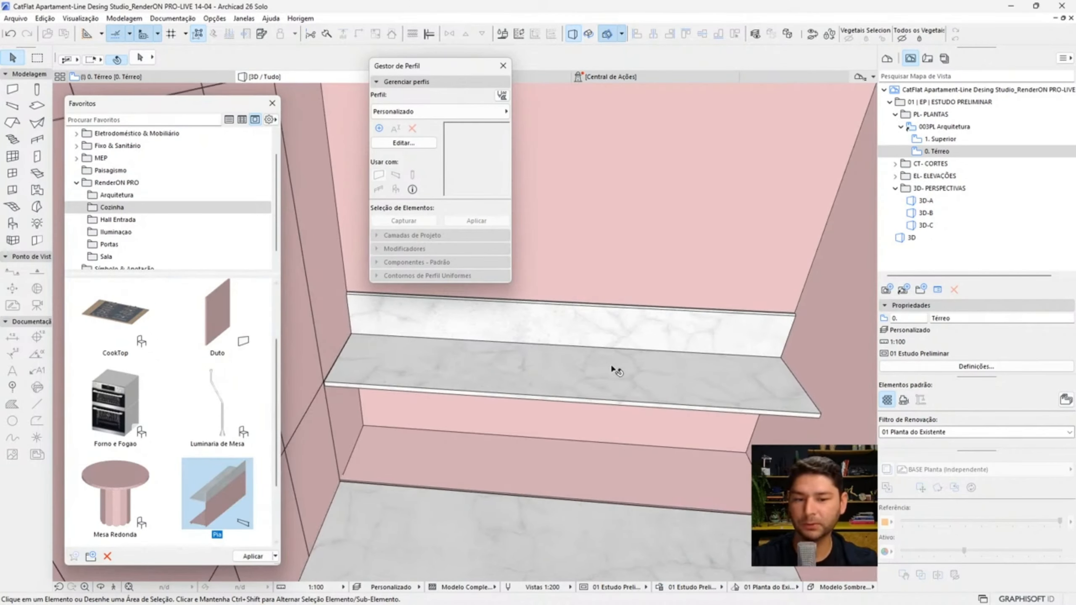
pyautogui.keyDown('shift'); pyautogui.moveTo(613, 367); pyautogui.dragTo(642, 377, button='middle'); pyautogui.keyUp('shift')
pyautogui.scroll(-2, 216, 445)
pyautogui.click(216, 492)
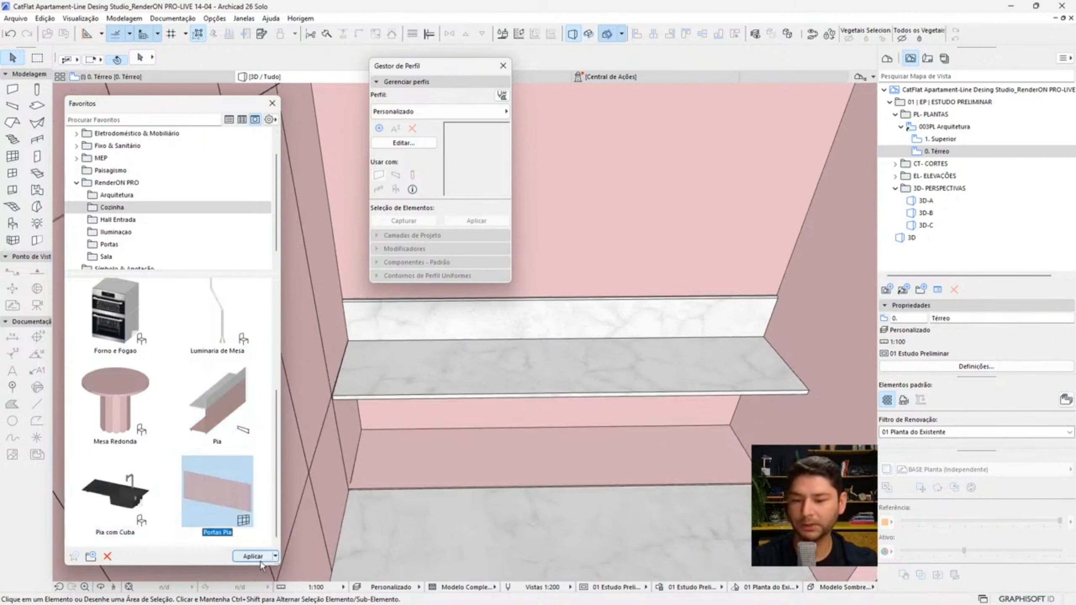
pyautogui.click(260, 560)
pyautogui.click(751, 484)
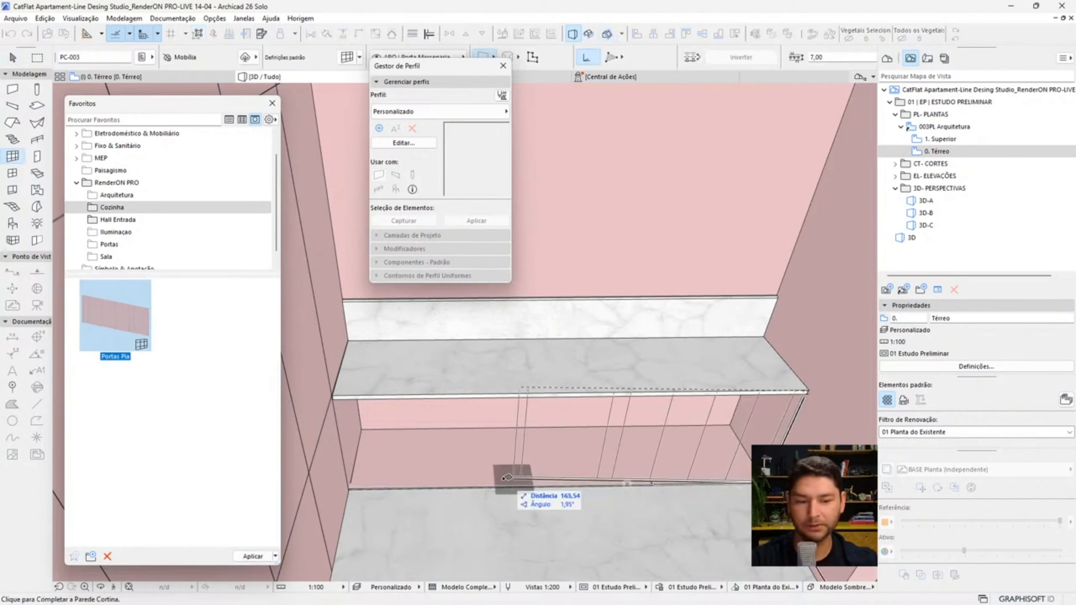
pyautogui.click(350, 486)
pyautogui.press('Escape')
pyautogui.press('Escape')
pyautogui.keyDown('shift'); pyautogui.moveTo(550, 466); pyautogui.dragTo(564, 422, button='middle'); pyautogui.keyUp('shift')
pyautogui.keyDown('shift'); pyautogui.moveTo(706, 418); pyautogui.dragTo(634, 445, button='middle'); pyautogui.keyUp('shift')
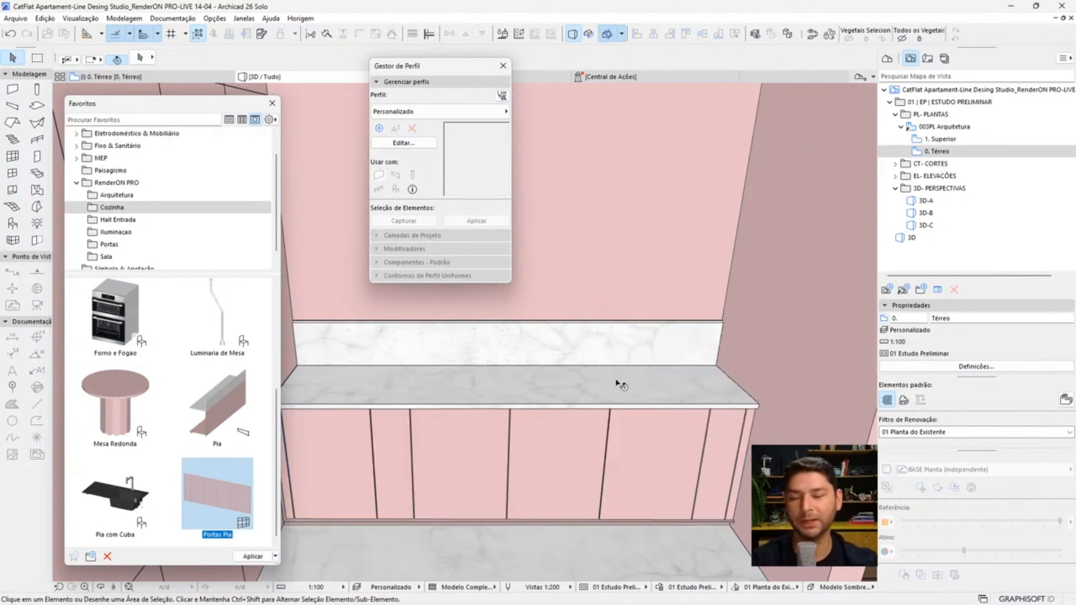
pyautogui.click(503, 66)
# - Place the Mesa Redonda favorite on the kitchen floor in front of the sink counter and adjust its position
pyautogui.keyDown('shift'); pyautogui.moveTo(507, 354); pyautogui.dragTo(519, 376, button='middle'); pyautogui.keyUp('shift')
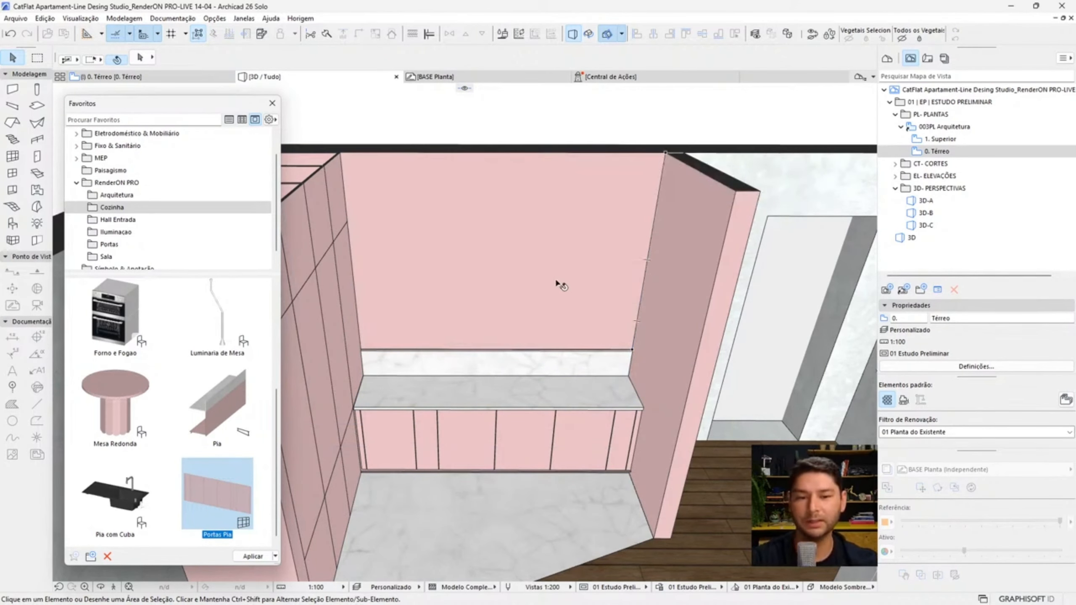
pyautogui.keyDown('shift'); pyautogui.moveTo(559, 285); pyautogui.dragTo(567, 291, button='middle'); pyautogui.keyUp('shift')
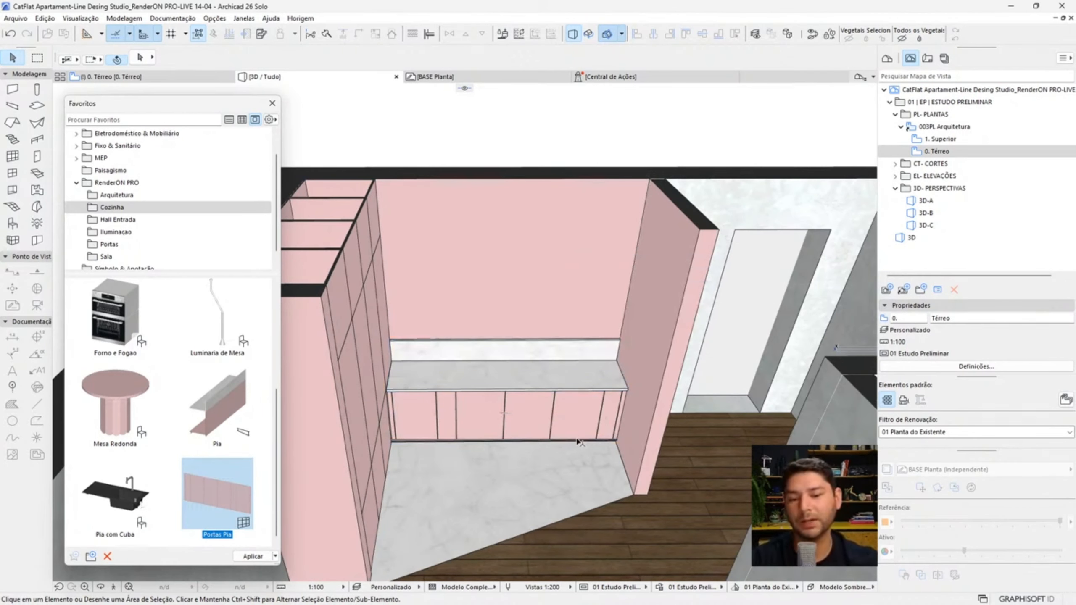
pyautogui.click(128, 385)
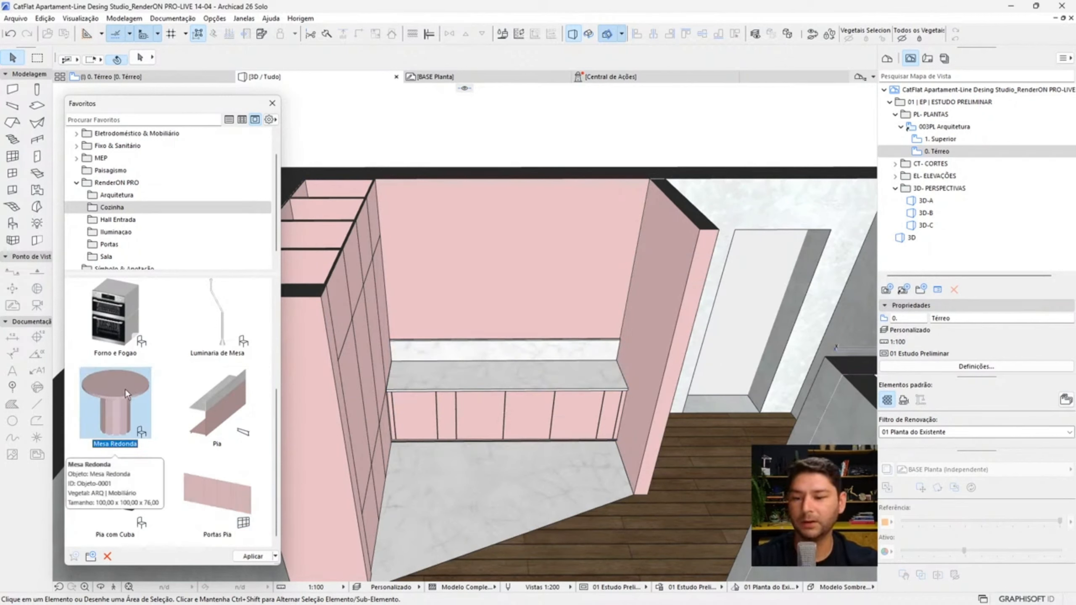
pyautogui.click(251, 556)
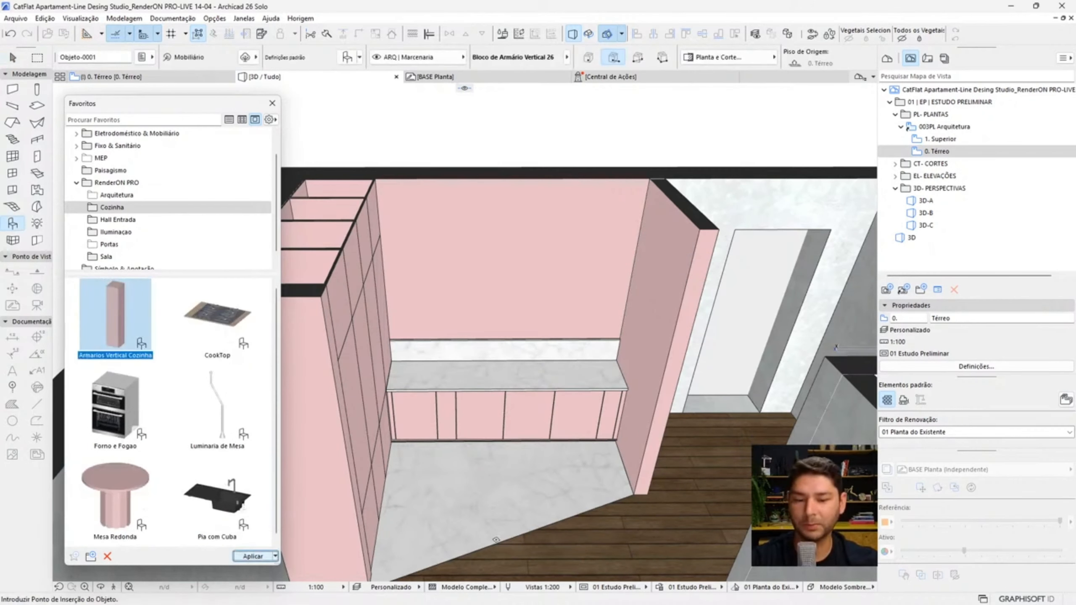
pyautogui.click(518, 531)
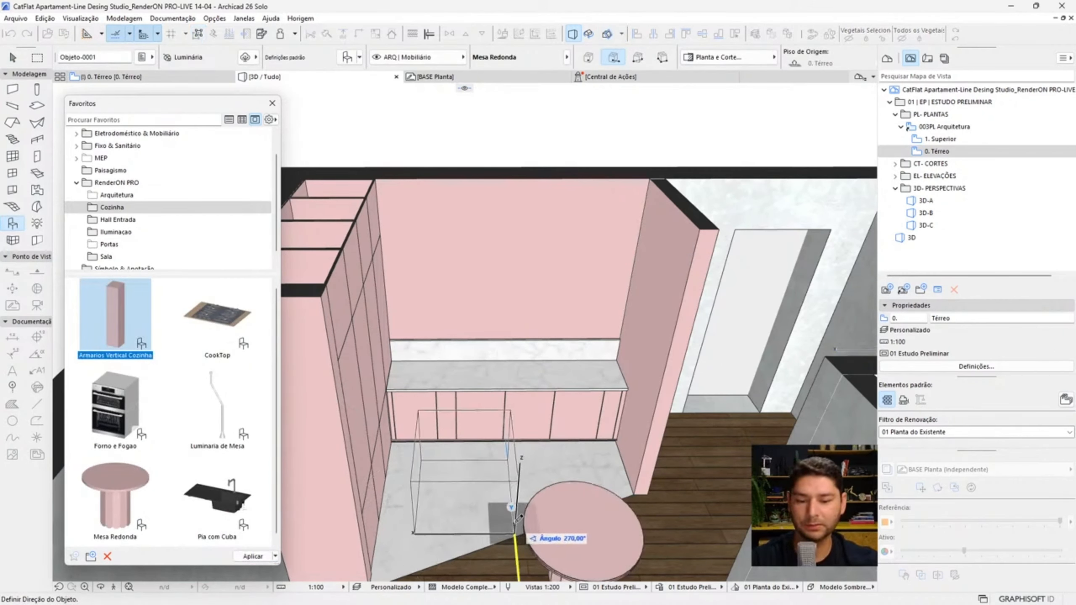
pyautogui.click(517, 486)
pyautogui.hotkey('ctrl', 'd')
pyautogui.click(484, 505)
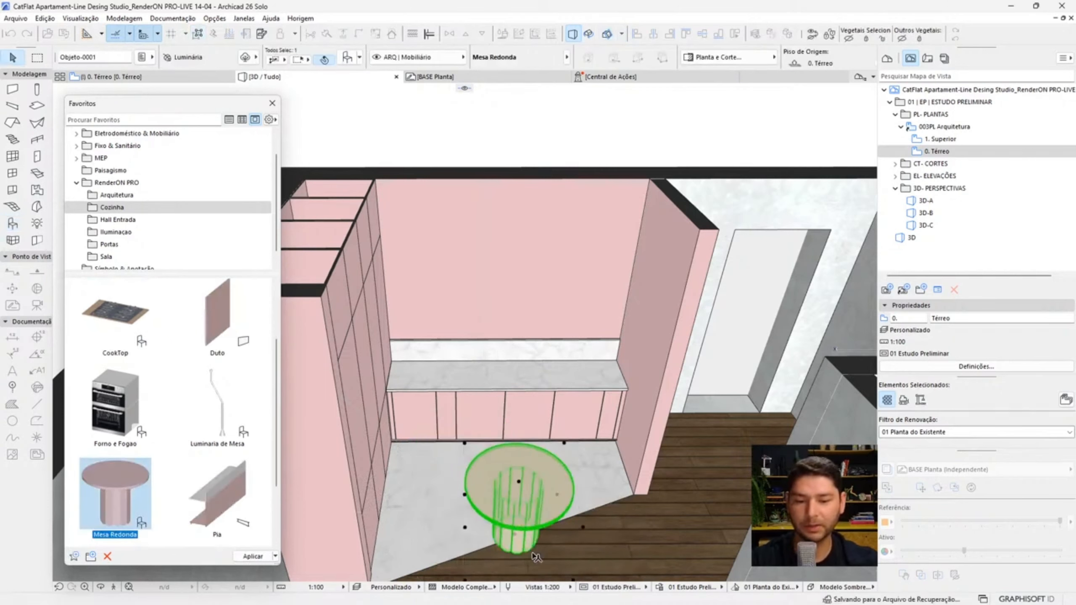
pyautogui.click(534, 542)
# - Examine the round table's base and tabletop edge up close in 3D
pyautogui.scroll(4, 533, 524)
pyautogui.keyDown('shift'); pyautogui.moveTo(533, 523); pyautogui.dragTo(610, 408, button='middle'); pyautogui.keyUp('shift')
pyautogui.scroll(3, 545, 507)
pyautogui.press('Escape')
pyautogui.scroll(3, 547, 479)
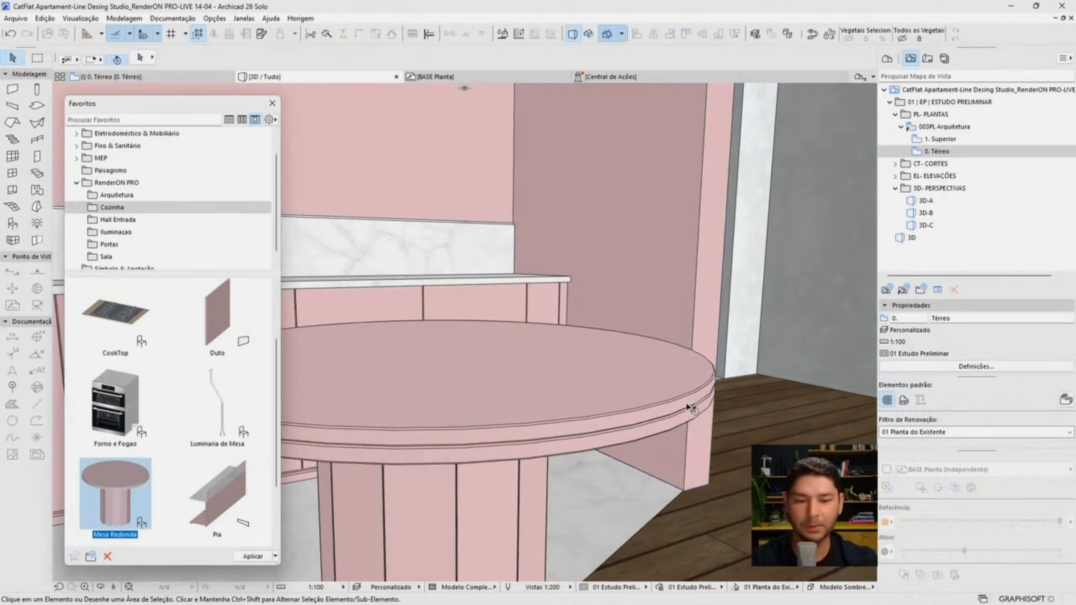
pyautogui.scroll(3, 695, 407)
pyautogui.keyDown('shift'); pyautogui.moveTo(691, 403); pyautogui.dragTo(720, 444, button='middle'); pyautogui.keyUp('shift')
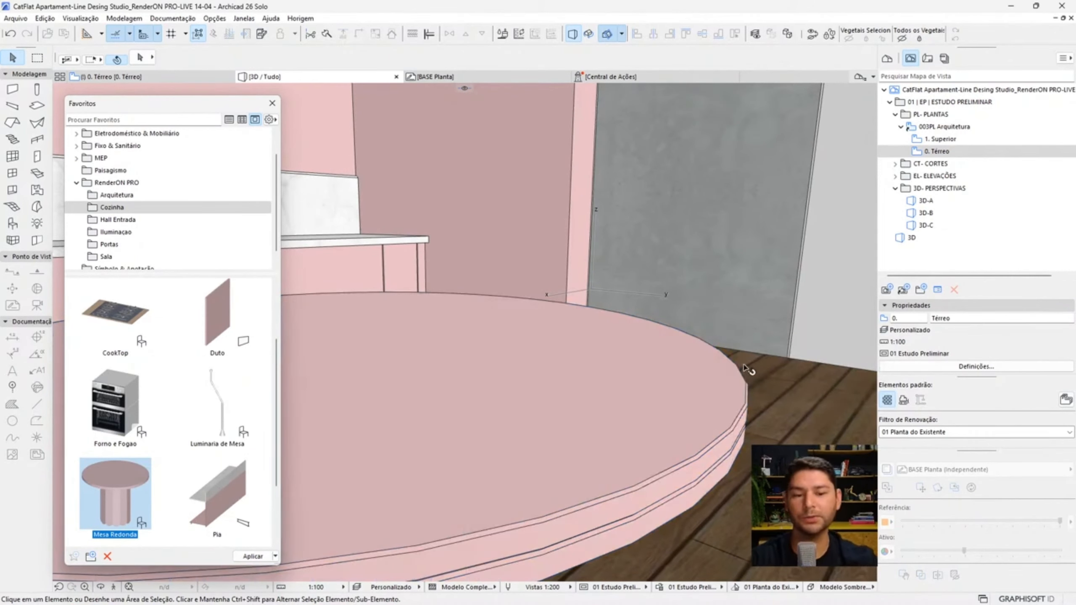
pyautogui.keyDown('shift'); pyautogui.moveTo(736, 434); pyautogui.dragTo(797, 397, button='middle'); pyautogui.keyUp('shift')
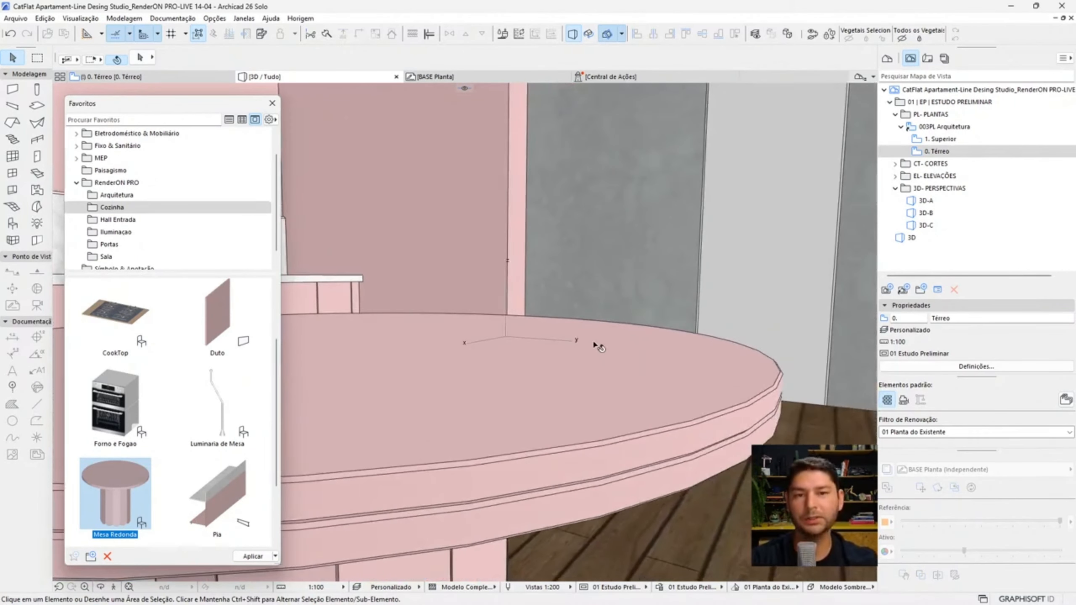
# - Examine the sink backsplash's top edge up close and the overall arrangement of the kitchen furniture
pyautogui.scroll(-6, 598, 347)
pyautogui.keyDown('shift'); pyautogui.moveTo(532, 334); pyautogui.dragTo(416, 376, button='middle'); pyautogui.keyUp('shift')
pyautogui.keyDown('shift'); pyautogui.moveTo(644, 250); pyautogui.dragTo(700, 263, button='middle'); pyautogui.keyUp('shift')
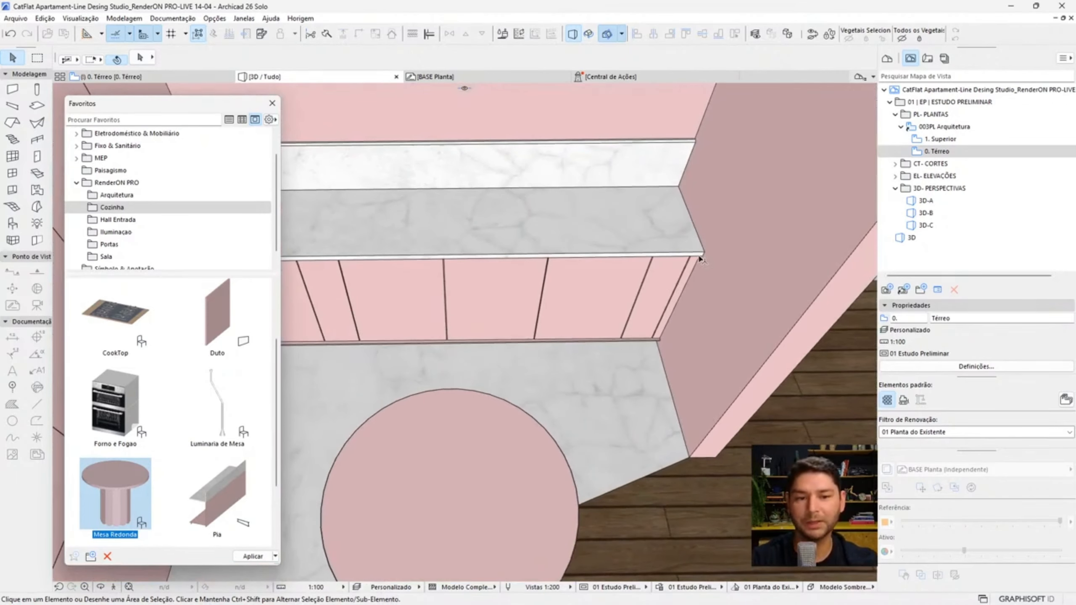
pyautogui.scroll(2, 696, 131)
pyautogui.moveTo(696, 130); pyautogui.dragTo(573, 175, button='middle')
pyautogui.scroll(-4, 641, 218)
pyautogui.scroll(3, 561, 182)
pyautogui.scroll(4, 551, 187)
pyautogui.scroll(-2, 527, 222)
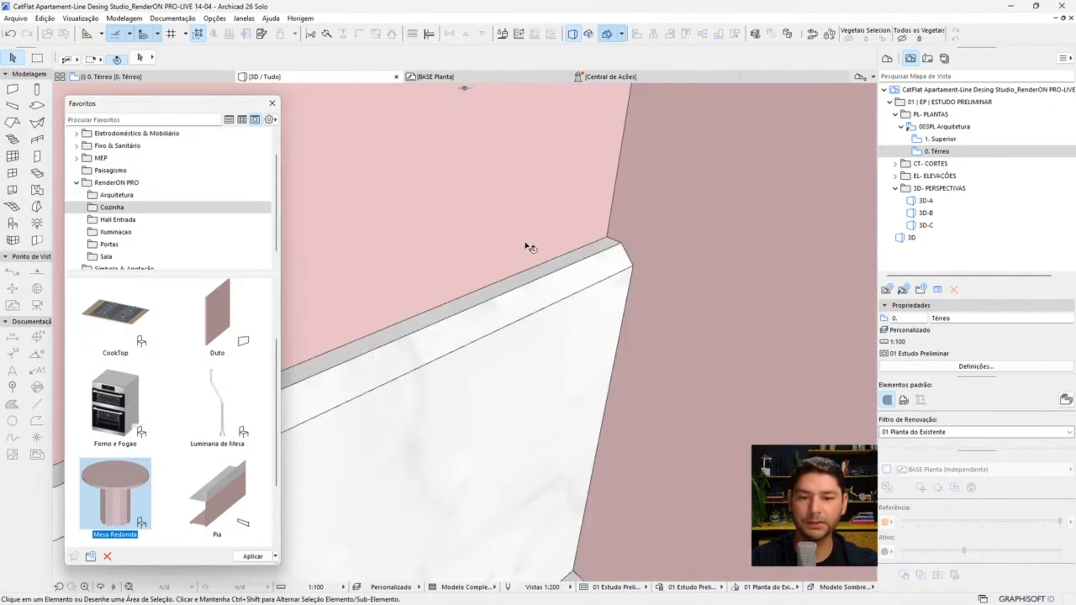
pyautogui.keyDown('shift'); pyautogui.moveTo(529, 247); pyautogui.dragTo(464, 276, button='middle'); pyautogui.keyUp('shift')
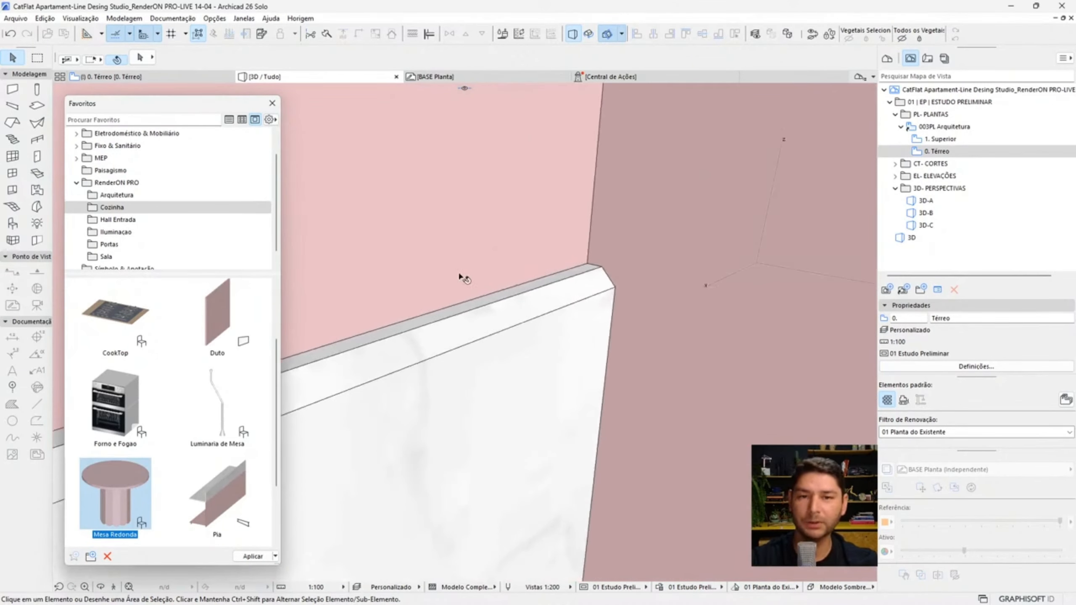
pyautogui.scroll(-4, 449, 322)
pyautogui.scroll(-5, 502, 305)
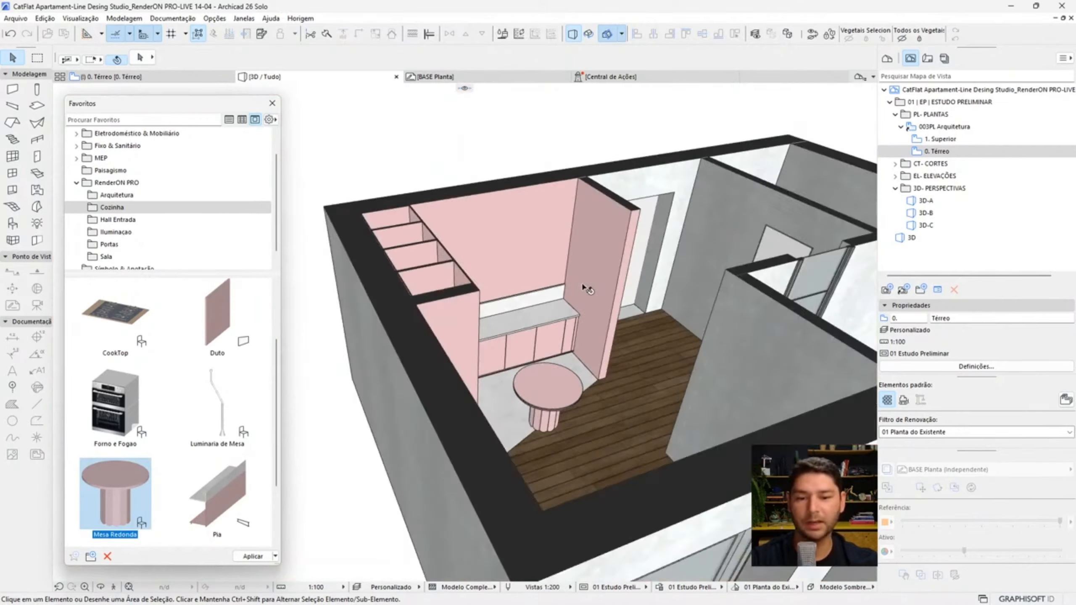
pyautogui.scroll(3, 558, 366)
pyautogui.moveTo(558, 366); pyautogui.dragTo(461, 385, button='middle')
pyautogui.scroll(3, 461, 385)
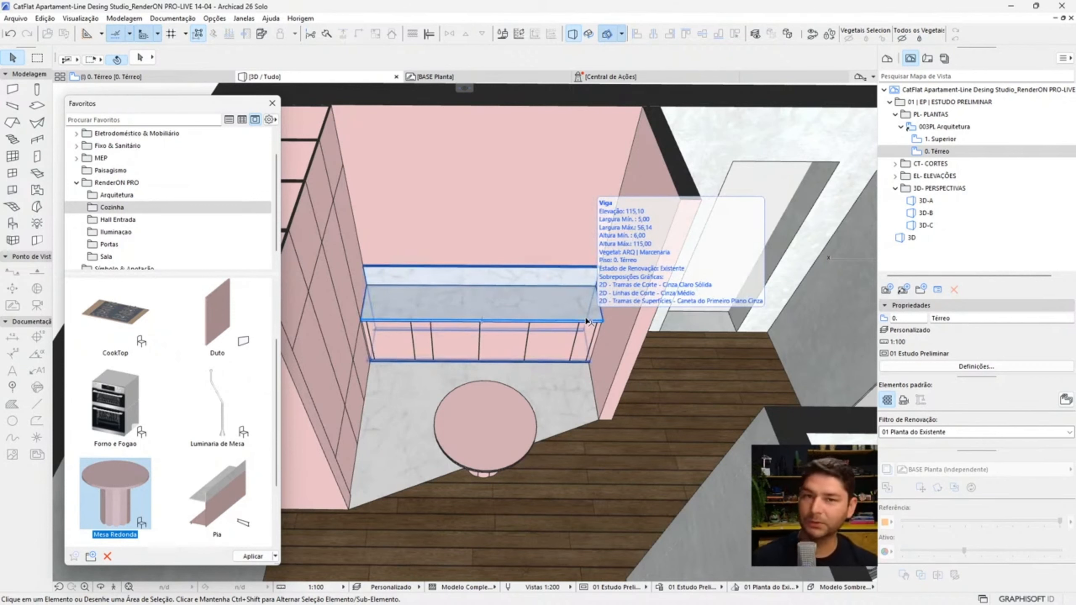
pyautogui.scroll(2, 498, 443)
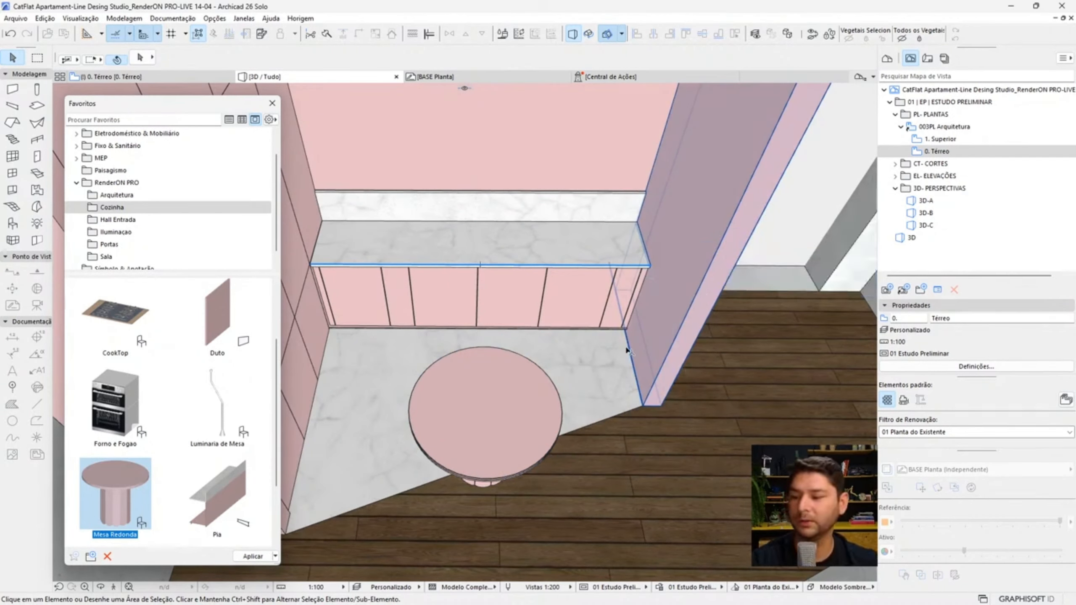
# - Place the CookTop favorite from the Cozinha folder on the sink countertop in the floor plan, with its back edge against the wall
pyautogui.scroll(-5, 540, 390)
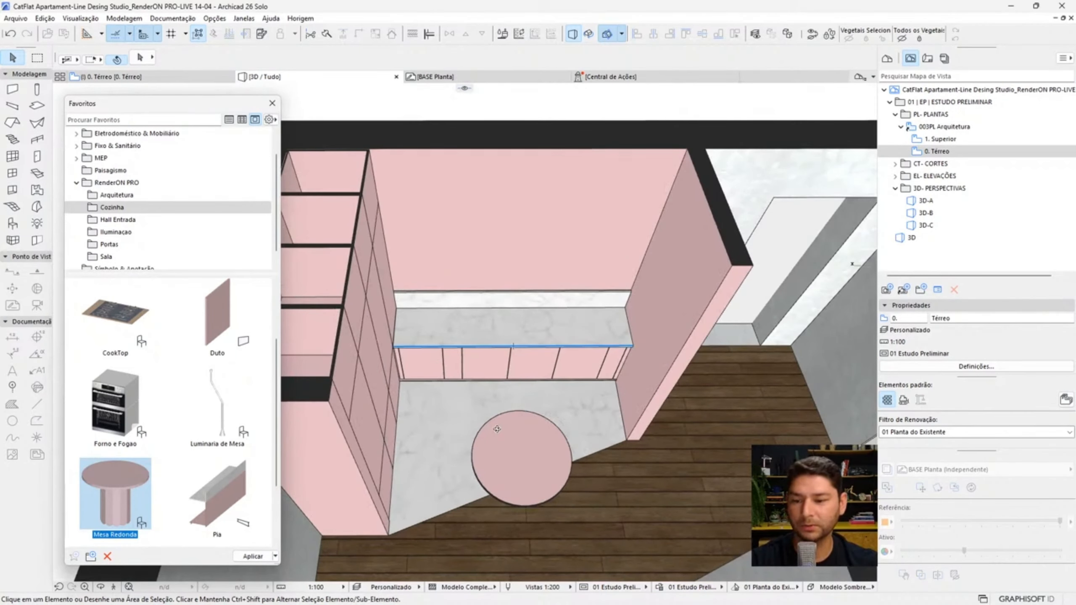
pyautogui.press('F2')
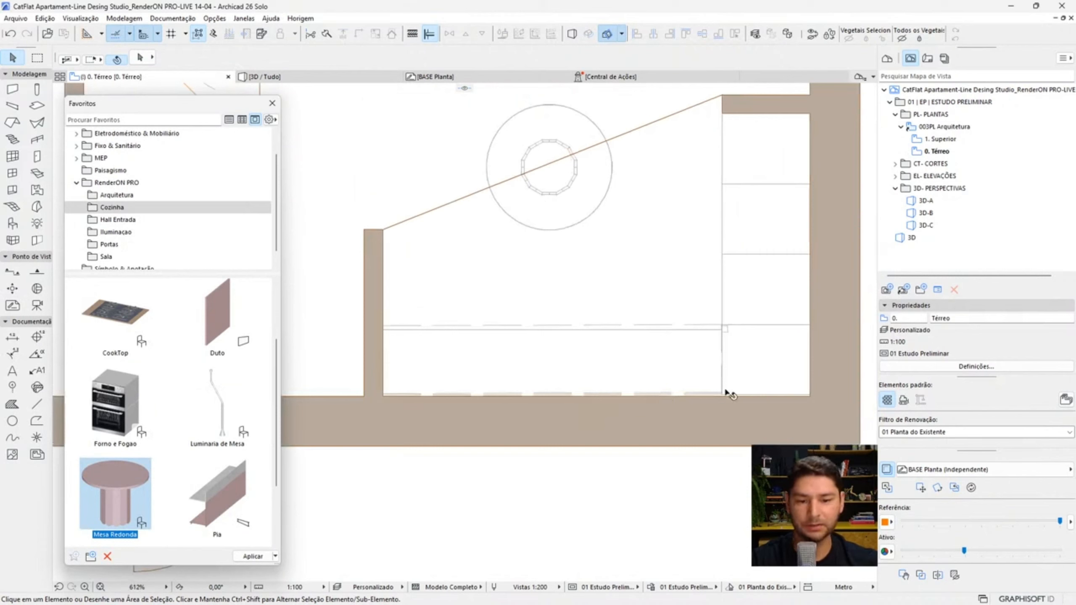
pyautogui.click(125, 324)
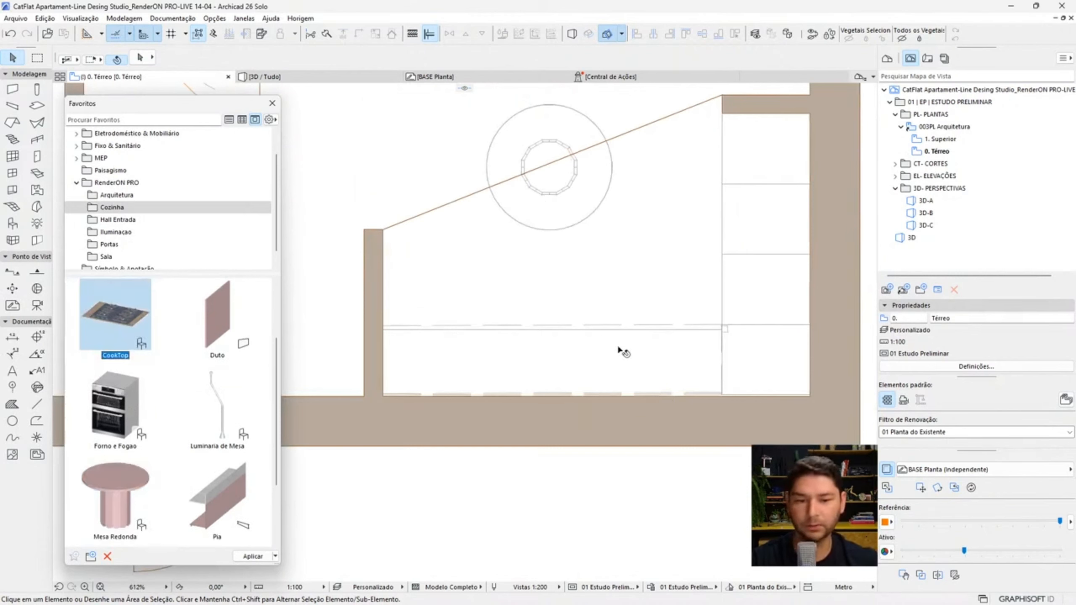
pyautogui.click(253, 556)
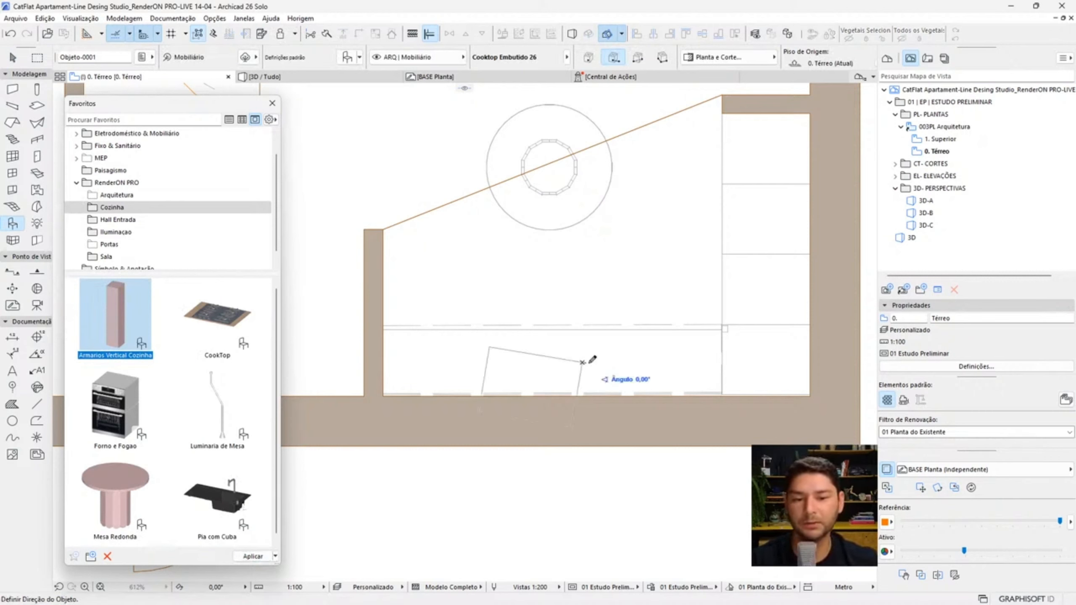
pyautogui.click(528, 363)
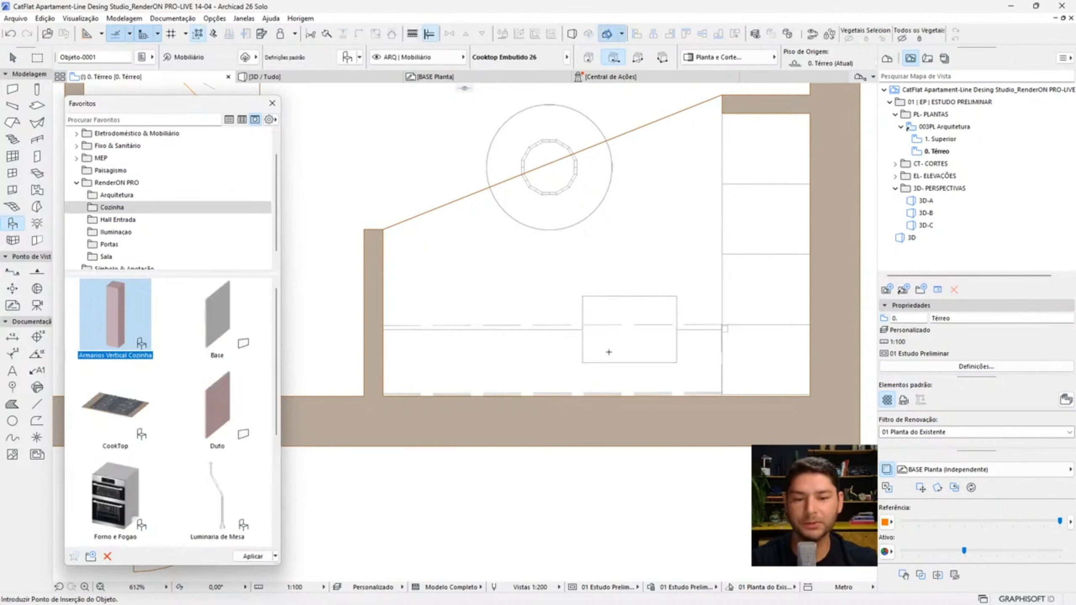
pyautogui.hotkey('ctrl', 'd')
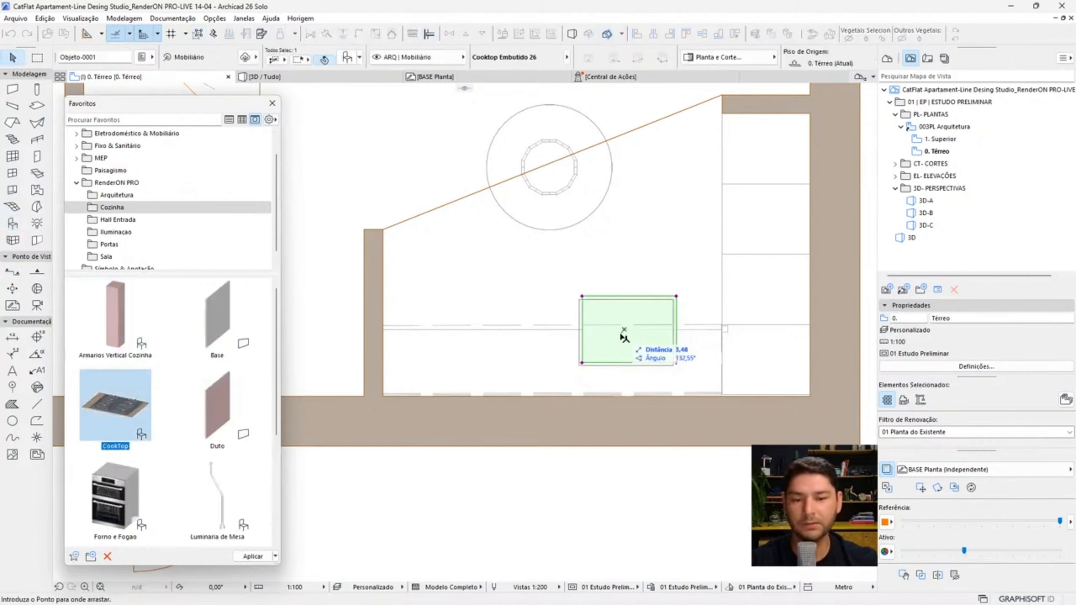
pyautogui.click(593, 362)
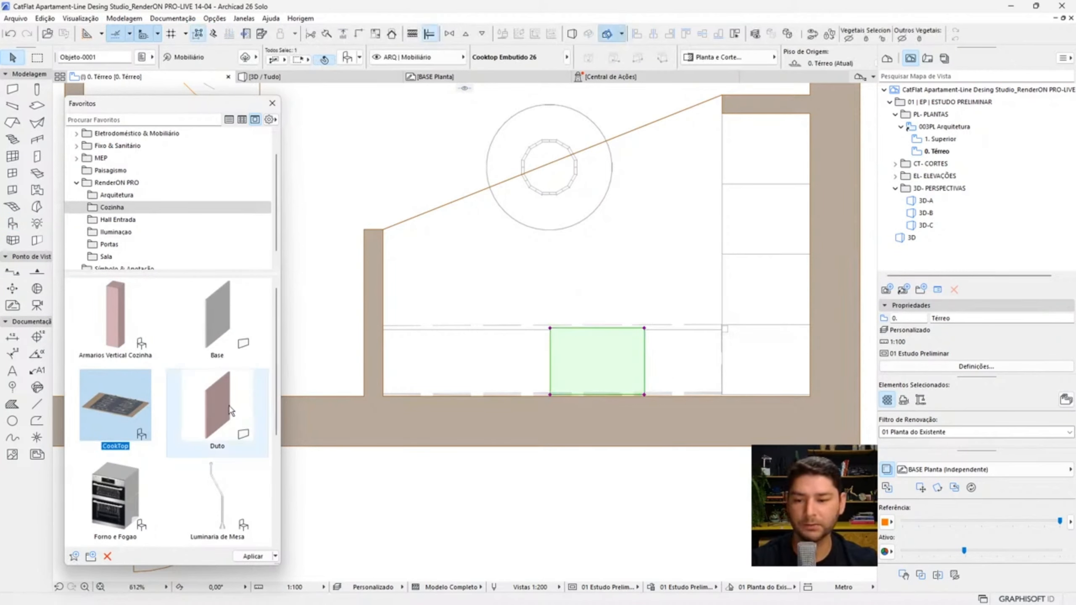
# - Shift the cooktop slightly sideways along the countertop in 3D and check how it sits among the kitchen furniture
pyautogui.click(318, 81)
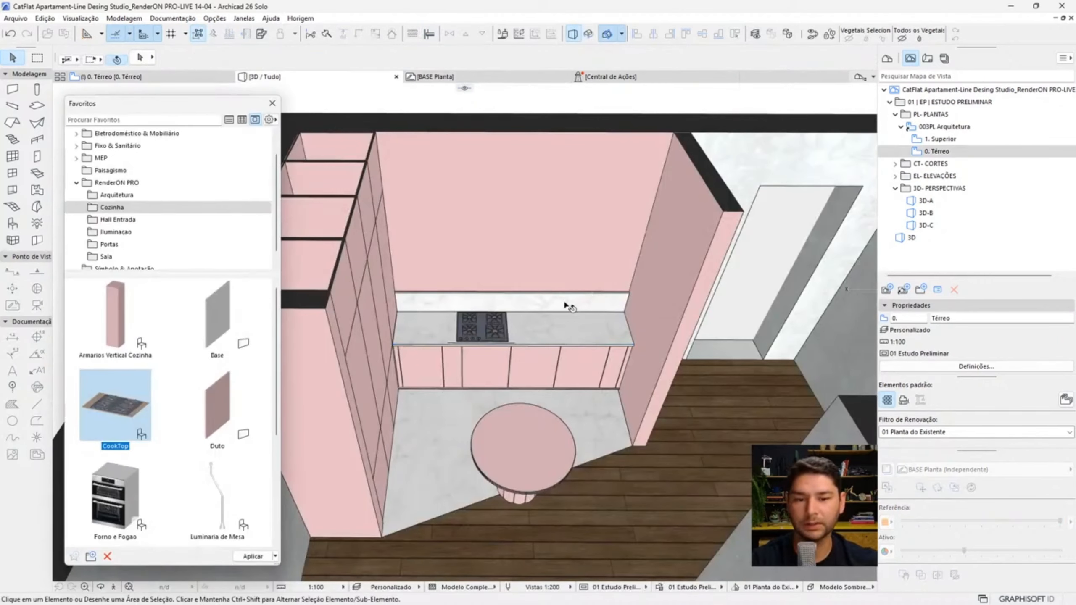
pyautogui.scroll(5, 551, 322)
pyautogui.hotkey('ctrl', 'd')
pyautogui.click(500, 345)
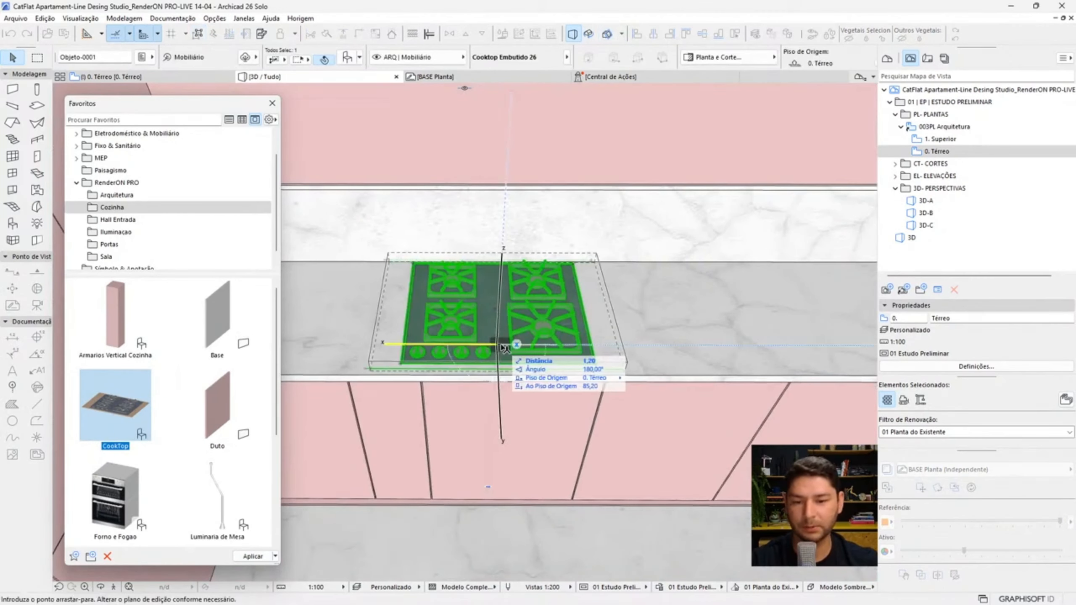
pyautogui.click(516, 345)
pyautogui.press('Escape')
pyautogui.keyDown('shift'); pyautogui.moveTo(517, 353); pyautogui.dragTo(532, 293, button='middle'); pyautogui.keyUp('shift')
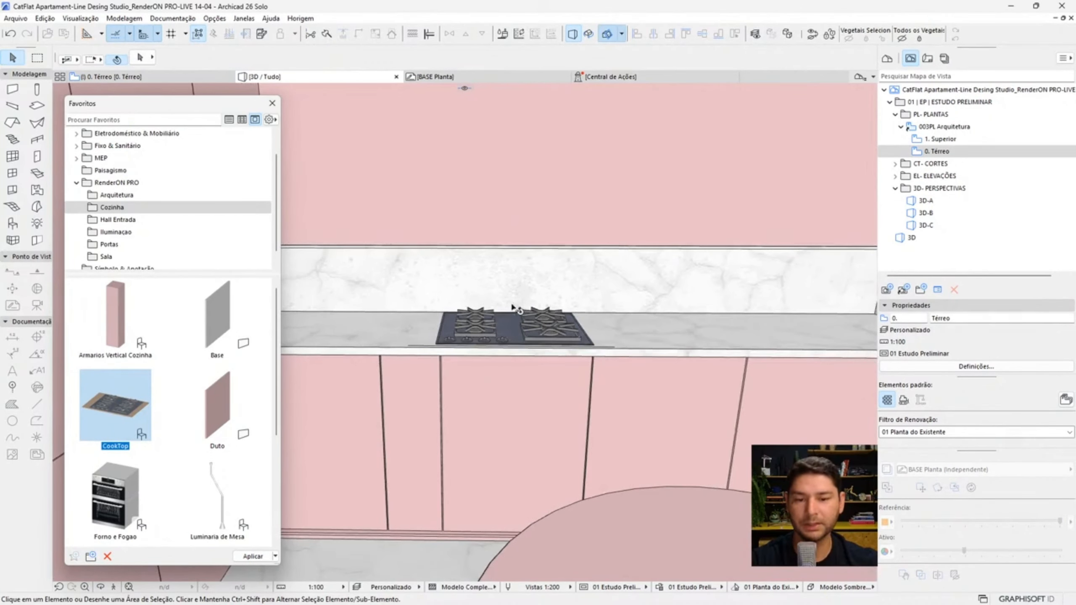
pyautogui.scroll(-4, 462, 380)
pyautogui.keyDown('shift'); pyautogui.moveTo(466, 386); pyautogui.dragTo(486, 427, button='middle'); pyautogui.keyUp('shift')
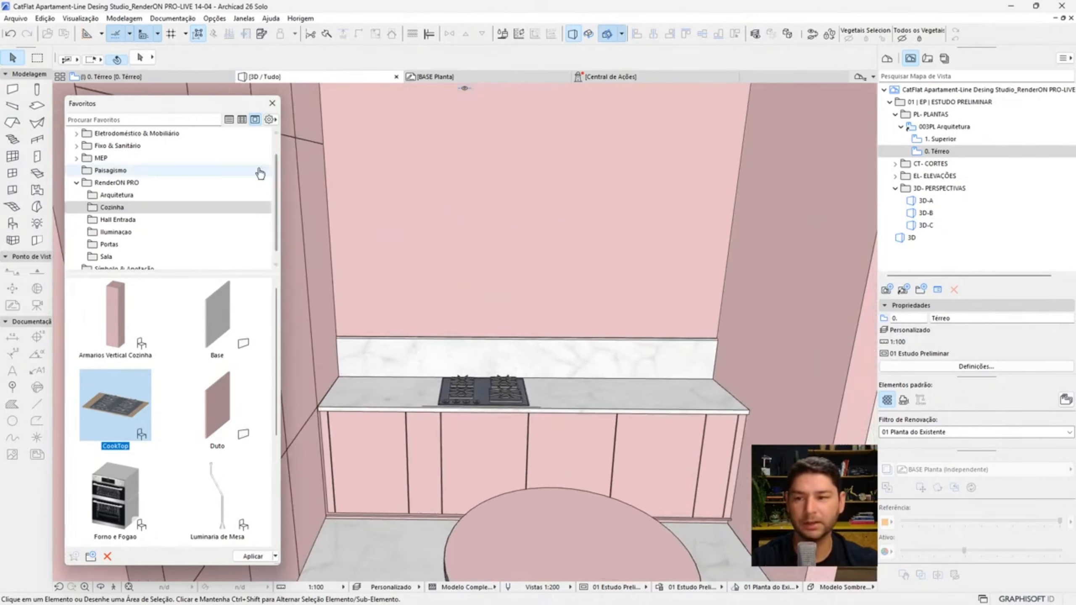
# - Place the Armario Vertical favorite from the Hall Entrada folder in the floor plan, on the hall side of the kitchen's partition wall
pyautogui.click(172, 80)
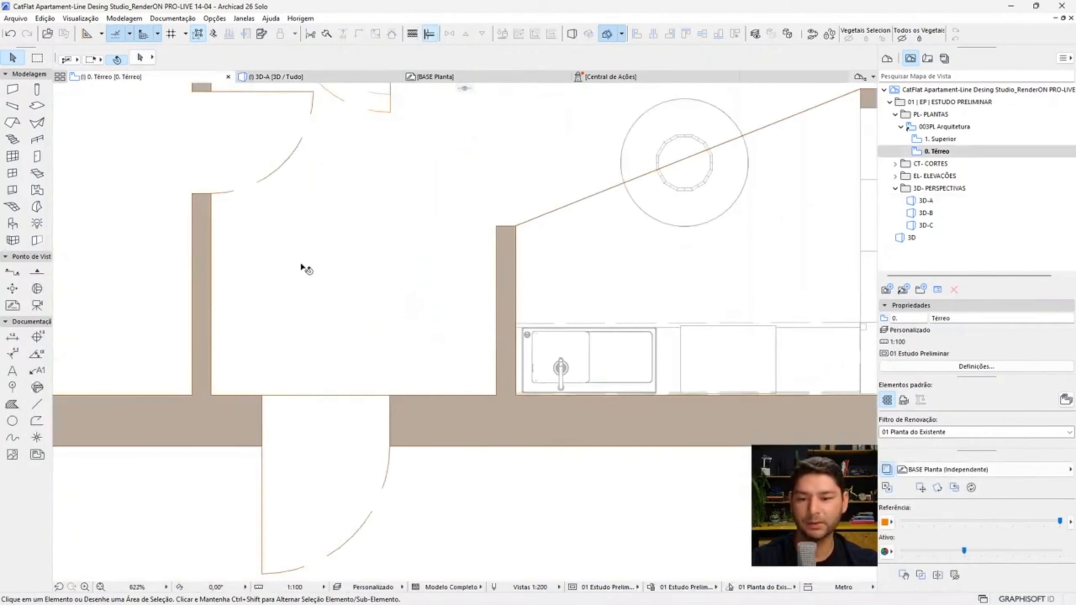
pyautogui.click(305, 266)
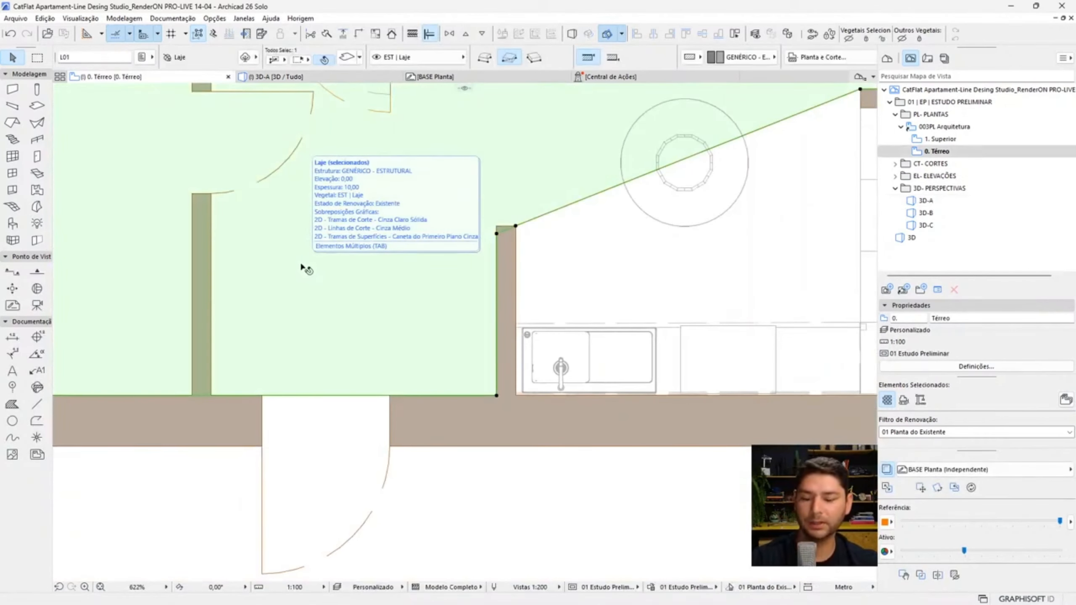
pyautogui.moveTo(427, 269); pyautogui.dragTo(477, 264, button='middle')
pyautogui.click(118, 207)
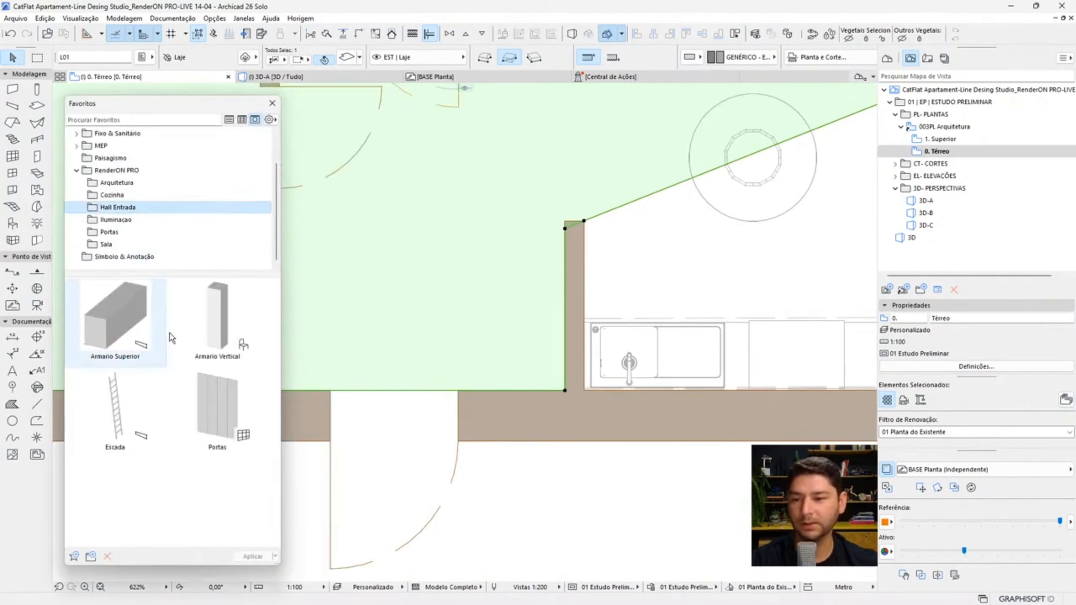
pyautogui.click(211, 330)
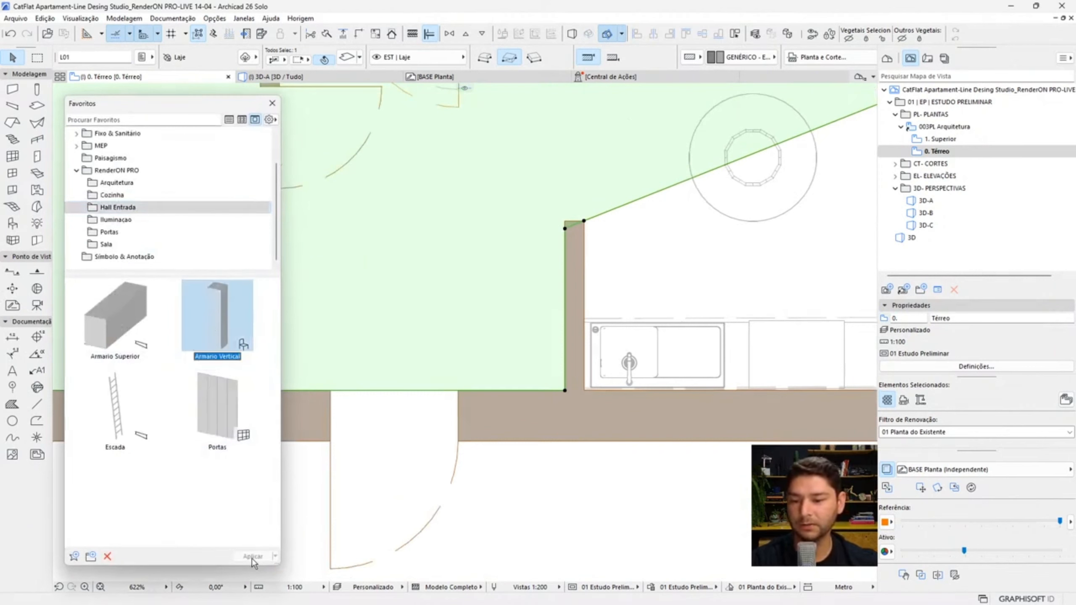
pyautogui.doubleClick(207, 335)
pyautogui.scroll(-3, 487, 348)
pyautogui.moveTo(528, 349); pyautogui.dragTo(449, 370, button='middle')
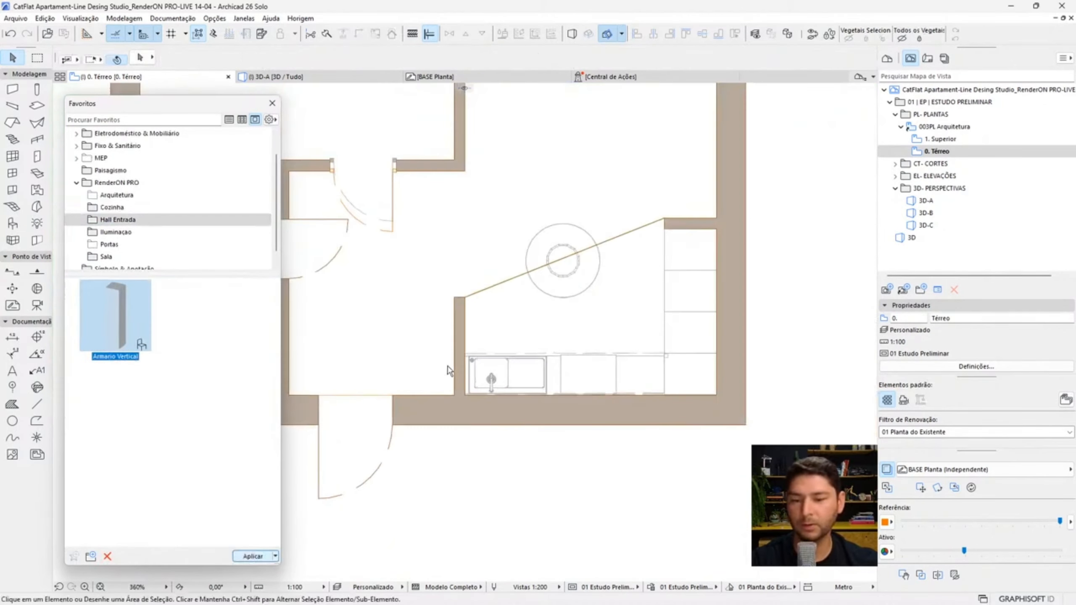
pyautogui.click(423, 347)
pyautogui.click(428, 308)
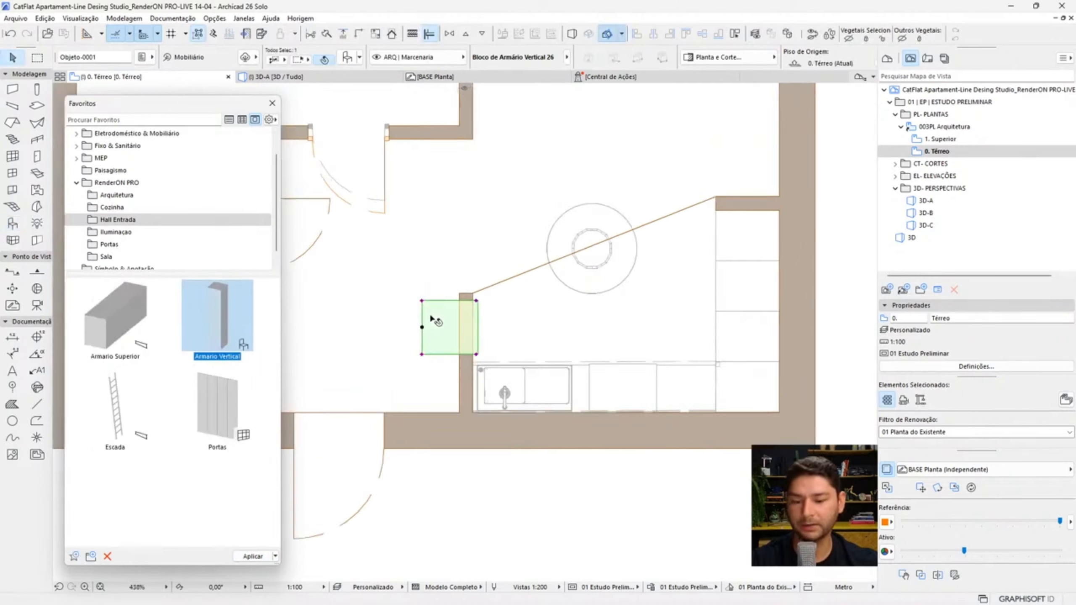
# - Rotate the vertical cabinet 180° and move its corner to the free end of the partition wall on the hall side
pyautogui.scroll(3, 431, 316)
pyautogui.hotkey('ctrl', 'e')
pyautogui.click(442, 326)
pyautogui.click(448, 326)
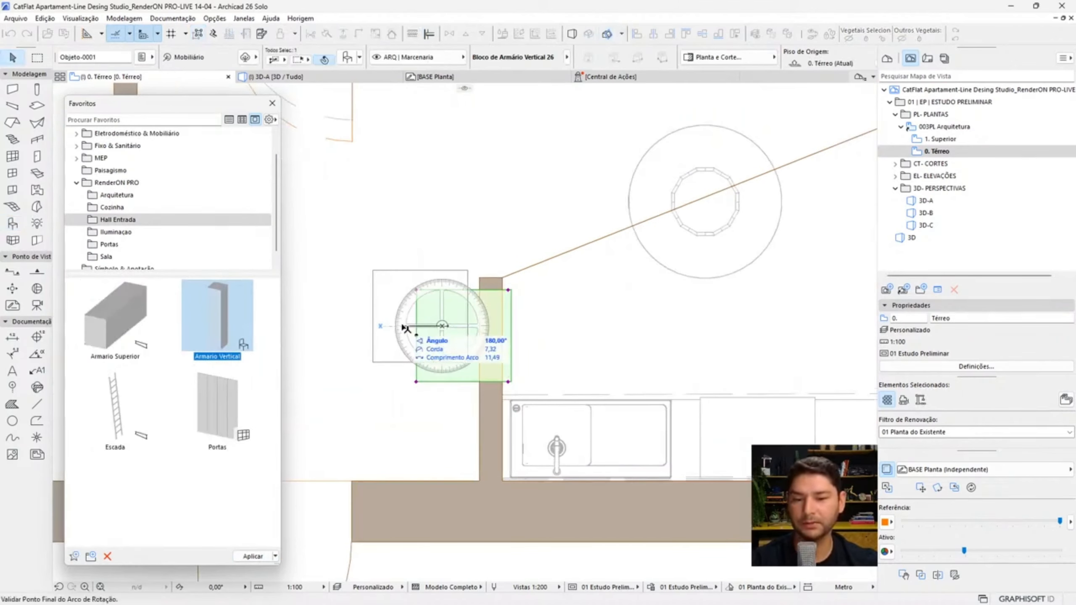
pyautogui.click(402, 326)
pyautogui.hotkey('ctrl', 'd')
pyautogui.click(468, 271)
pyautogui.click(479, 278)
pyautogui.click(277, 77)
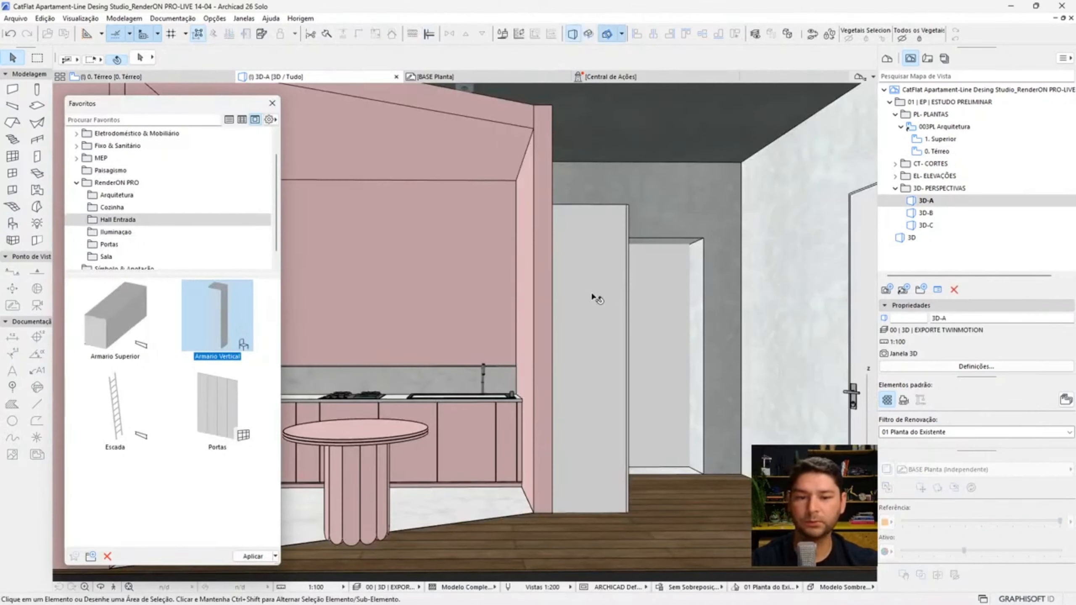
pyautogui.keyDown('shift'); pyautogui.moveTo(616, 322); pyautogui.dragTo(529, 338, button='middle'); pyautogui.keyUp('shift')
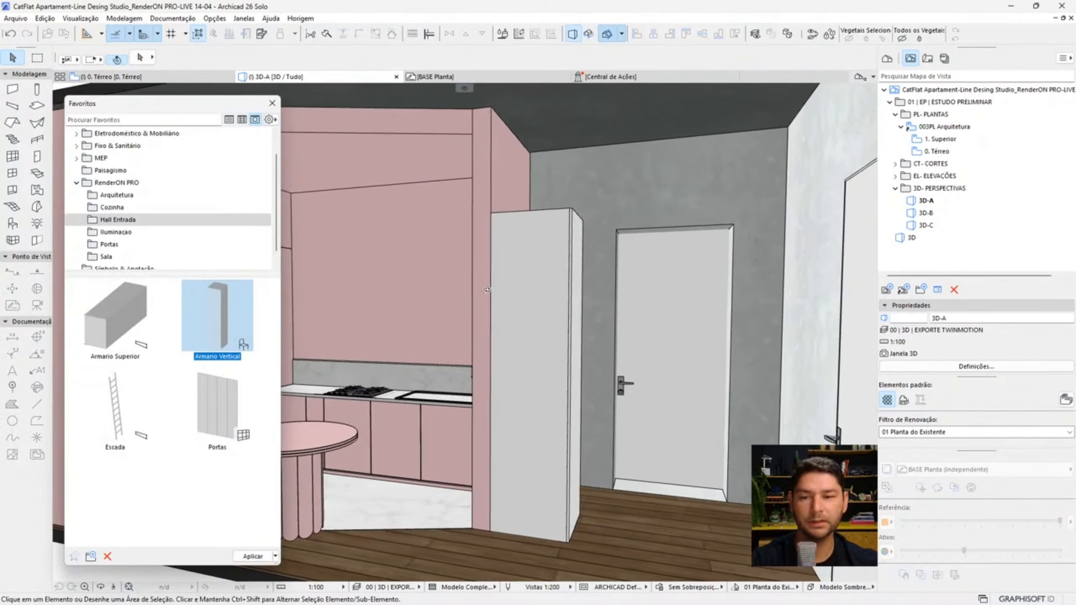
# - Copy the vertical cabinet along the partition wall so the copy sits directly against the first one
pyautogui.click(183, 79)
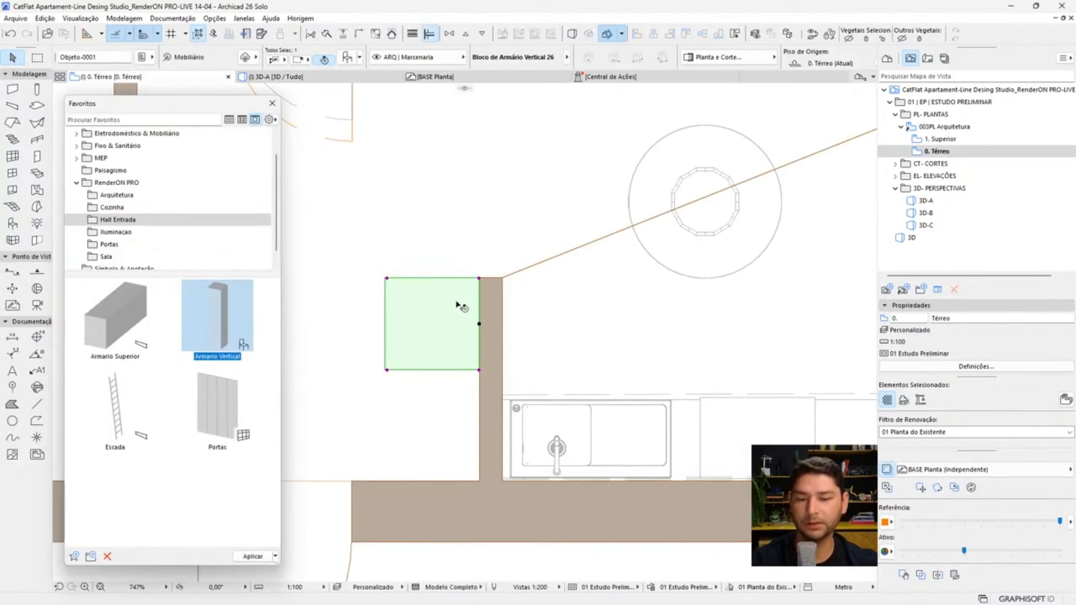
pyautogui.hotkey('ctrl', 'shift', 'd')
pyautogui.click(479, 278)
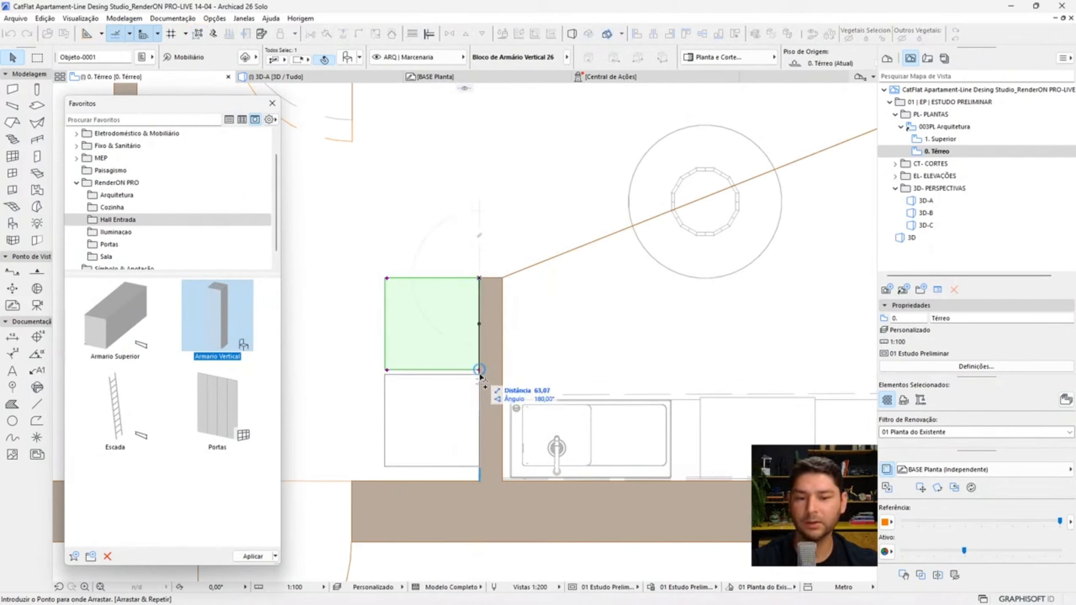
pyautogui.click(478, 372)
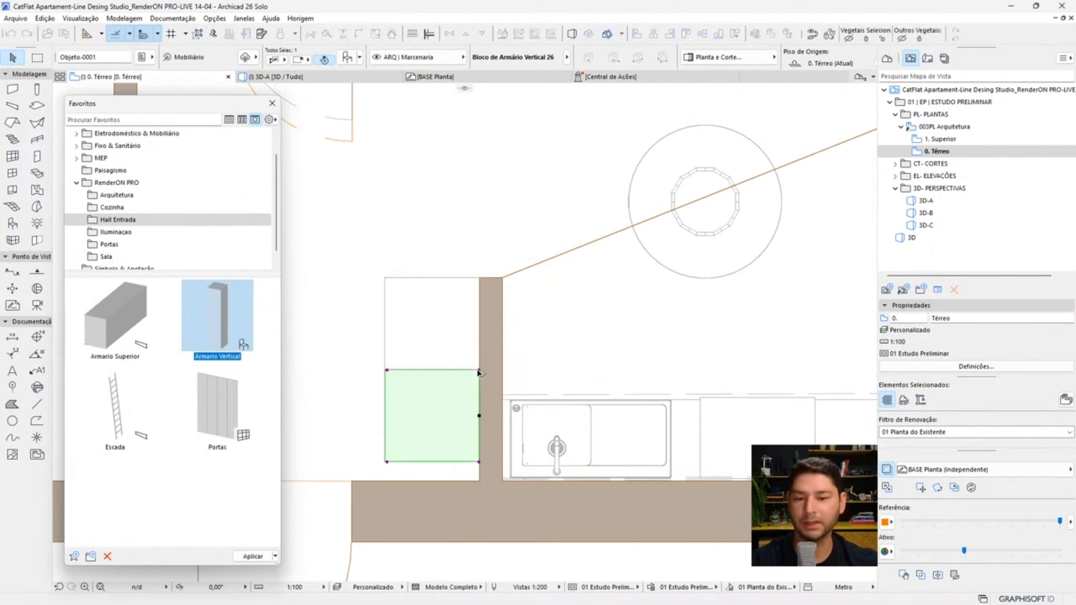
pyautogui.press('Escape')
pyautogui.scroll(-5, 466, 352)
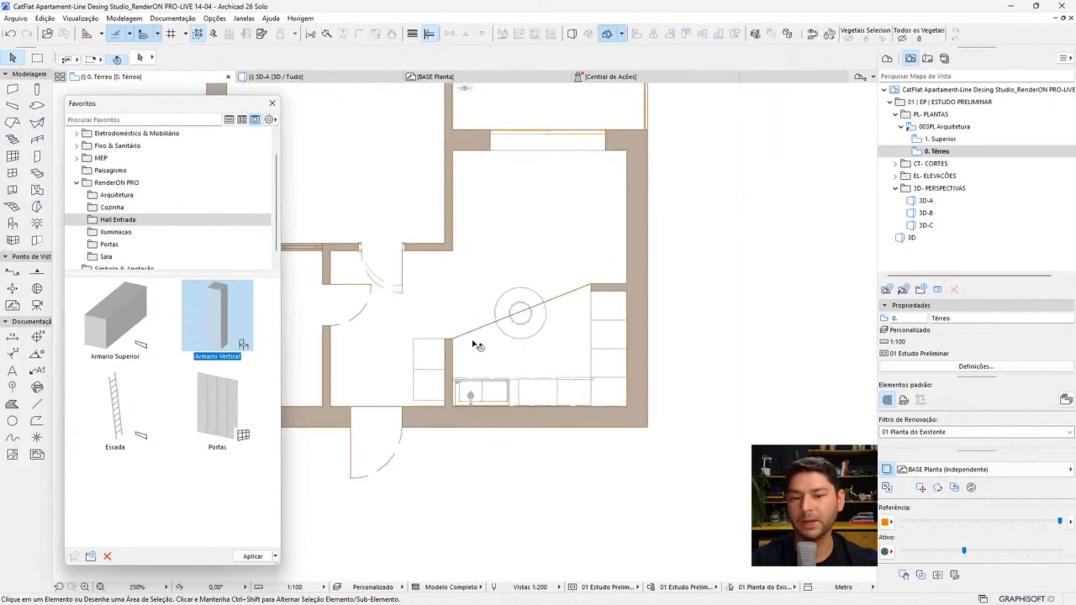
pyautogui.click(309, 77)
pyautogui.keyDown('shift'); pyautogui.moveTo(636, 317); pyautogui.dragTo(585, 342, button='middle'); pyautogui.keyUp('shift')
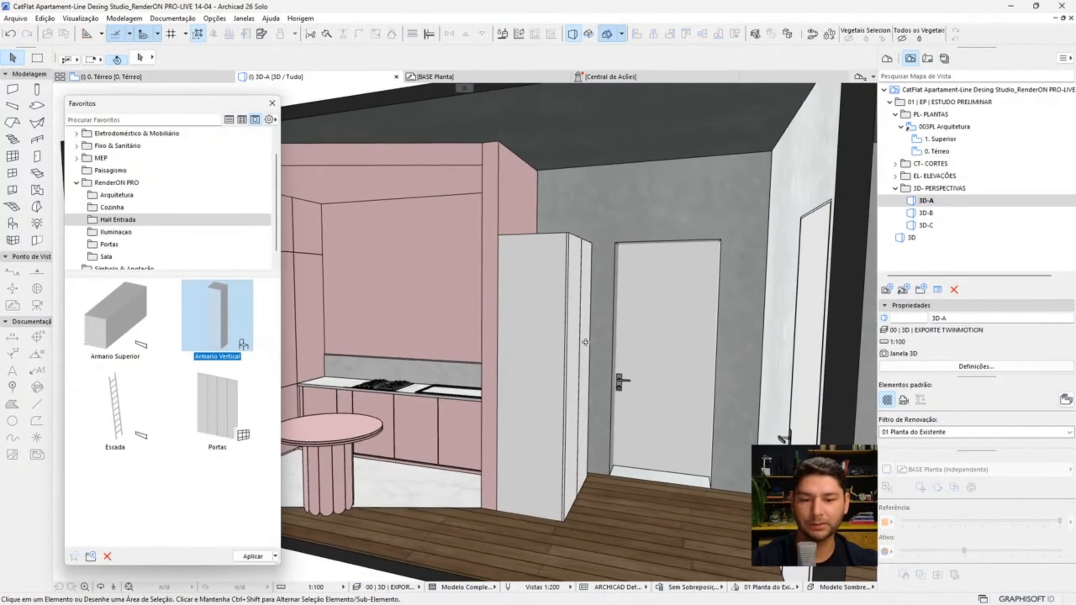
# - Apply the Armario Superior favorite and place a horizontal guide line slightly in from the partition wall's free end
pyautogui.click(152, 81)
pyautogui.click(127, 331)
pyautogui.click(253, 556)
pyautogui.scroll(3, 596, 321)
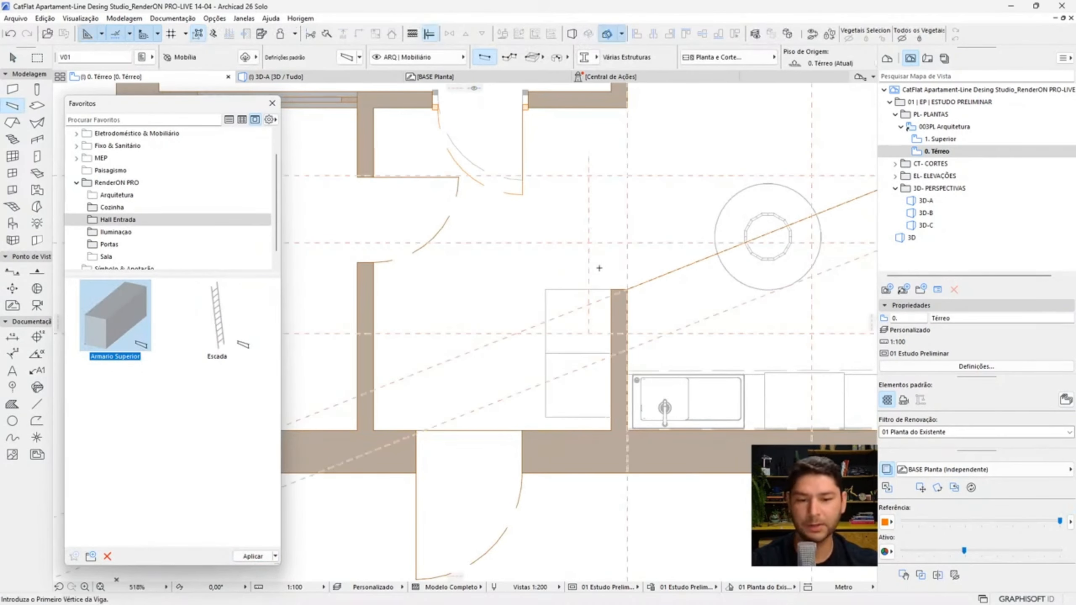
pyautogui.scroll(3, 616, 300)
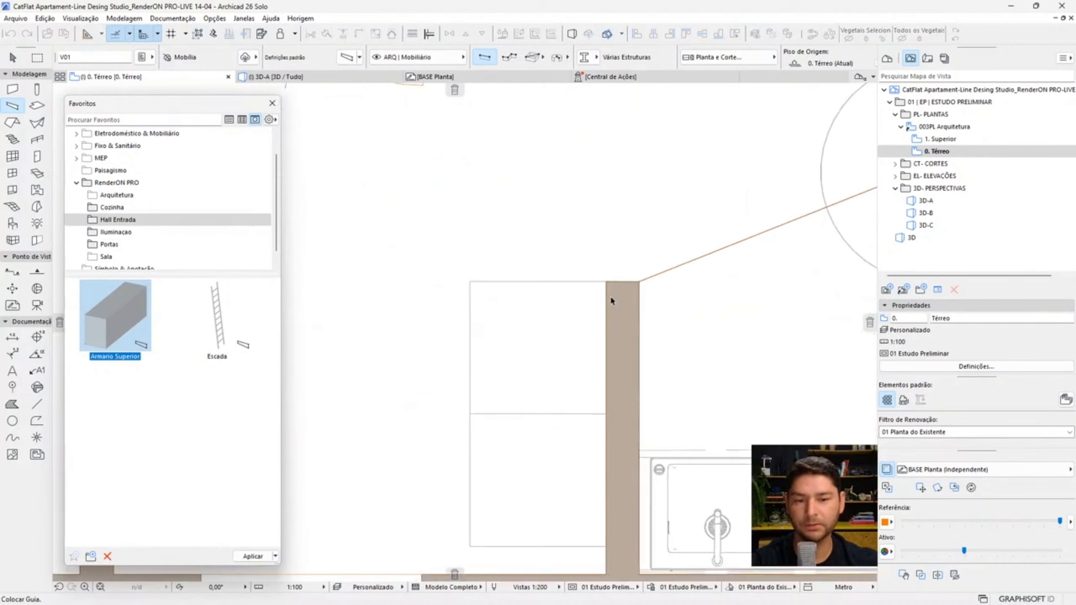
pyautogui.moveTo(598, 294); pyautogui.dragTo(597, 295)
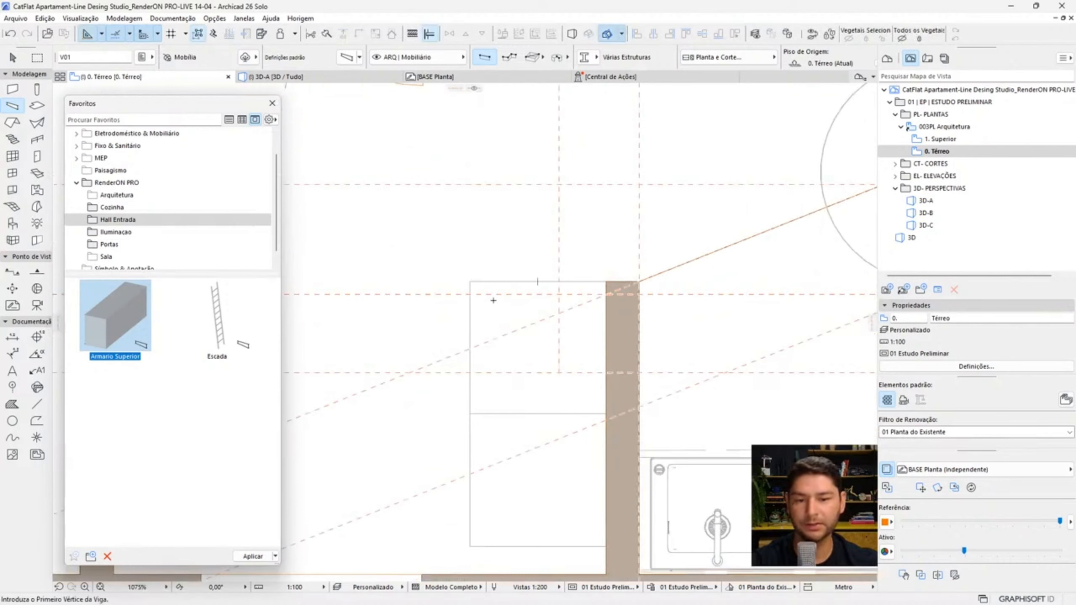
# - Draw the upper cabinet along the guide line across the hall to the partition wall, and move it to the guide's entrance-door side
pyautogui.moveTo(314, 296); pyautogui.dragTo(584, 303, button='middle')
pyautogui.click(384, 300)
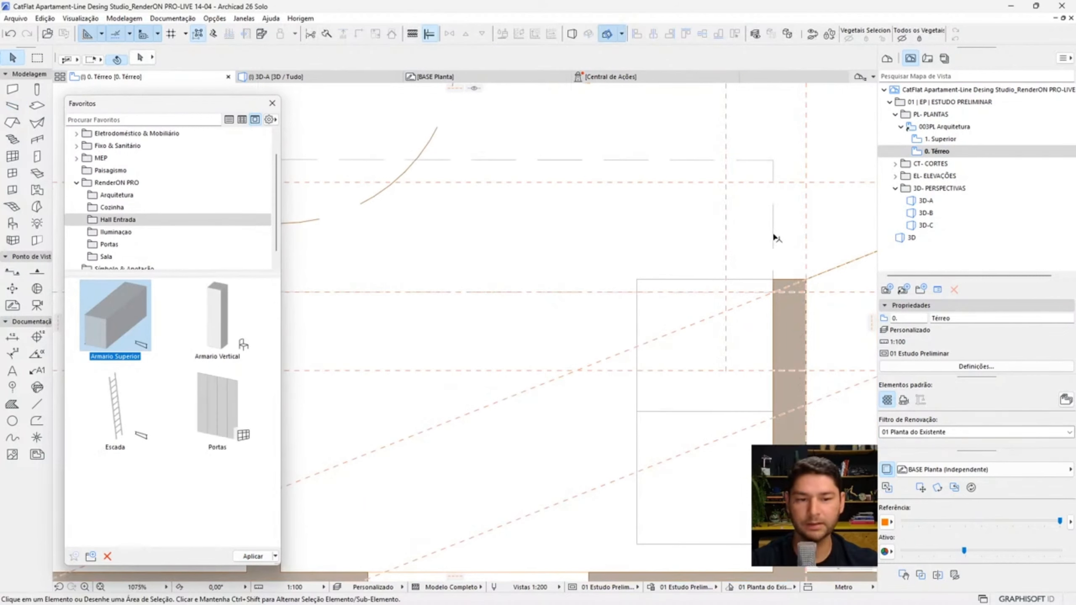
pyautogui.click(773, 292)
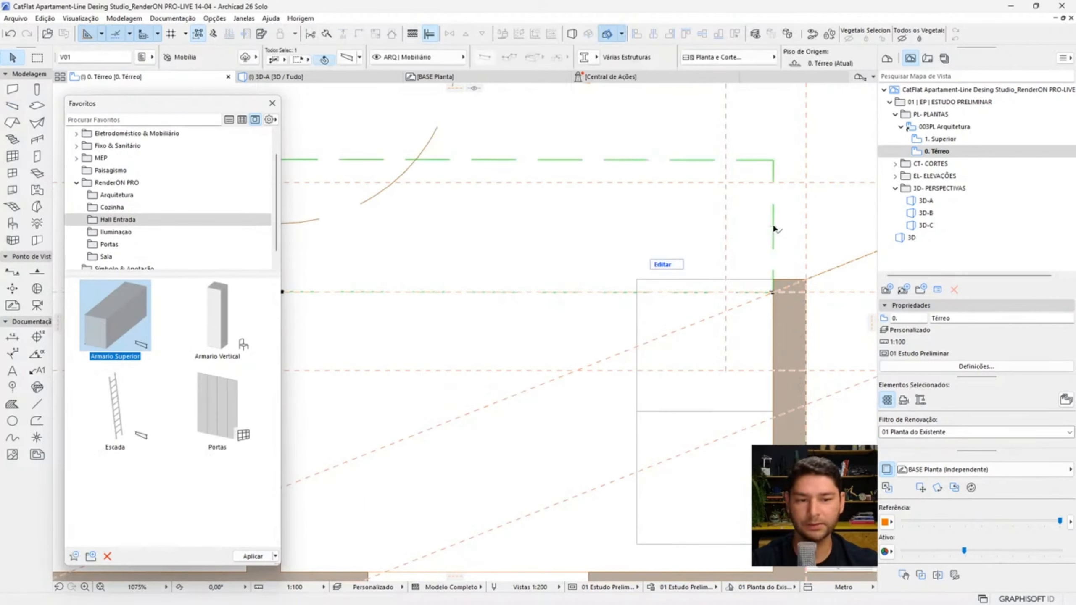
pyautogui.click(774, 160)
pyautogui.click(772, 292)
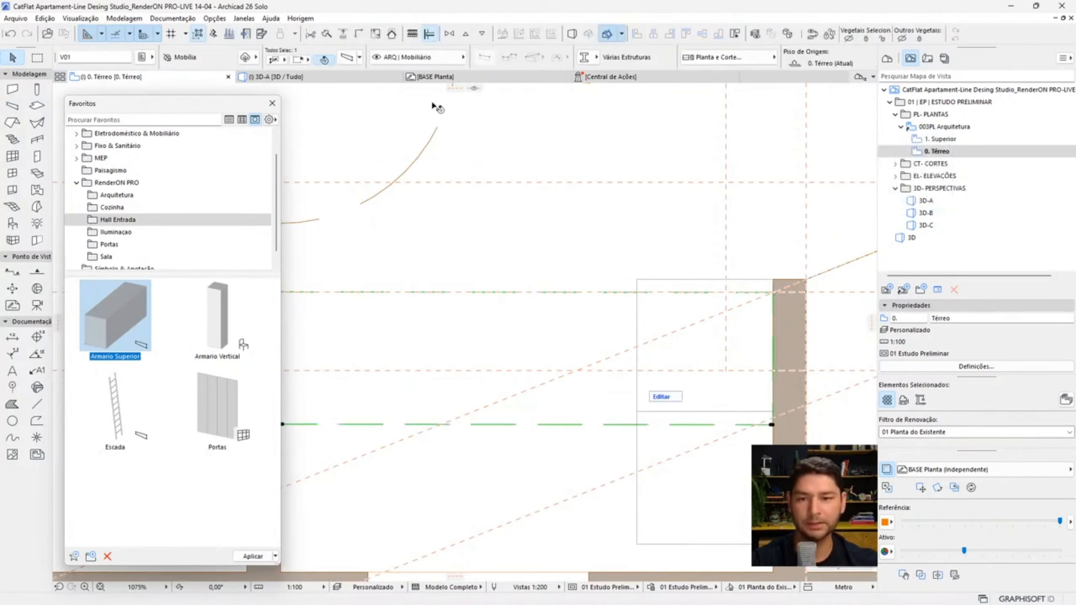
pyautogui.click(276, 77)
pyautogui.scroll(1, 576, 229)
pyautogui.keyDown('shift'); pyautogui.moveTo(576, 229); pyautogui.dragTo(774, 252, button='middle'); pyautogui.keyUp('shift')
pyautogui.scroll(1, 580, 208)
pyautogui.keyDown('shift'); pyautogui.moveTo(605, 233); pyautogui.dragTo(338, 242, button='middle'); pyautogui.keyUp('shift')
pyautogui.click(192, 79)
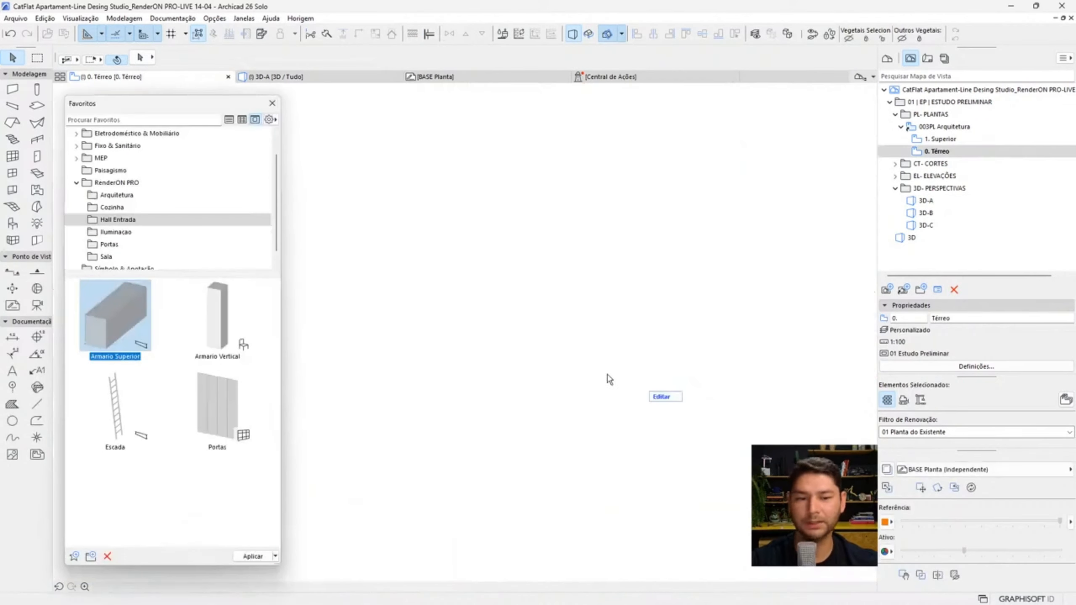
pyautogui.keyDown('shift'); pyautogui.click(746, 456); pyautogui.keyUp('shift')
pyautogui.hotkey('ctrl', 'd')
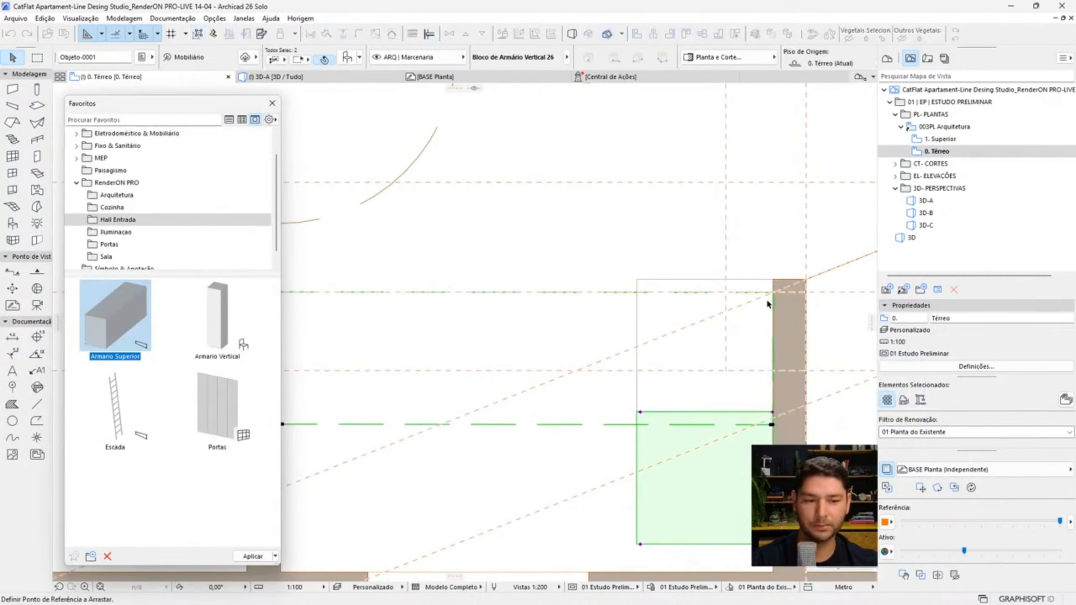
pyautogui.scroll(3, 767, 302)
pyautogui.press('Escape')
# - Move both vertical cabinets together along the partition wall so their front corner sits on the horizontal guide line of the upper cabinet
pyautogui.click(674, 262)
pyautogui.scroll(-2, 674, 262)
pyautogui.moveTo(675, 261); pyautogui.dragTo(625, 221, button='middle')
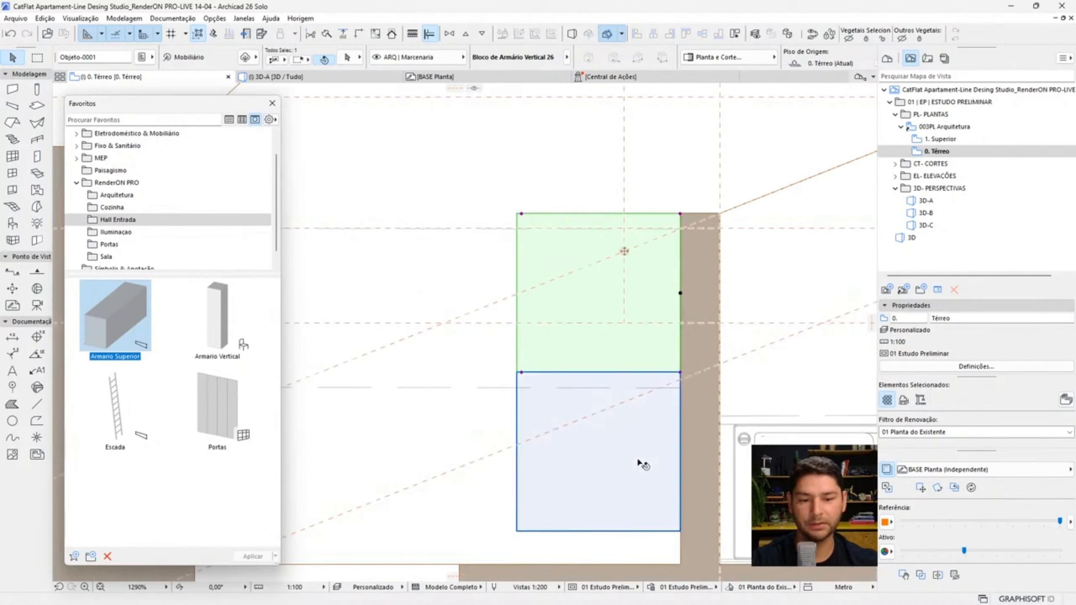
pyautogui.keyDown('shift'); pyautogui.click(638, 462); pyautogui.keyUp('shift')
pyautogui.hotkey('ctrl', 'd')
pyautogui.click(682, 214)
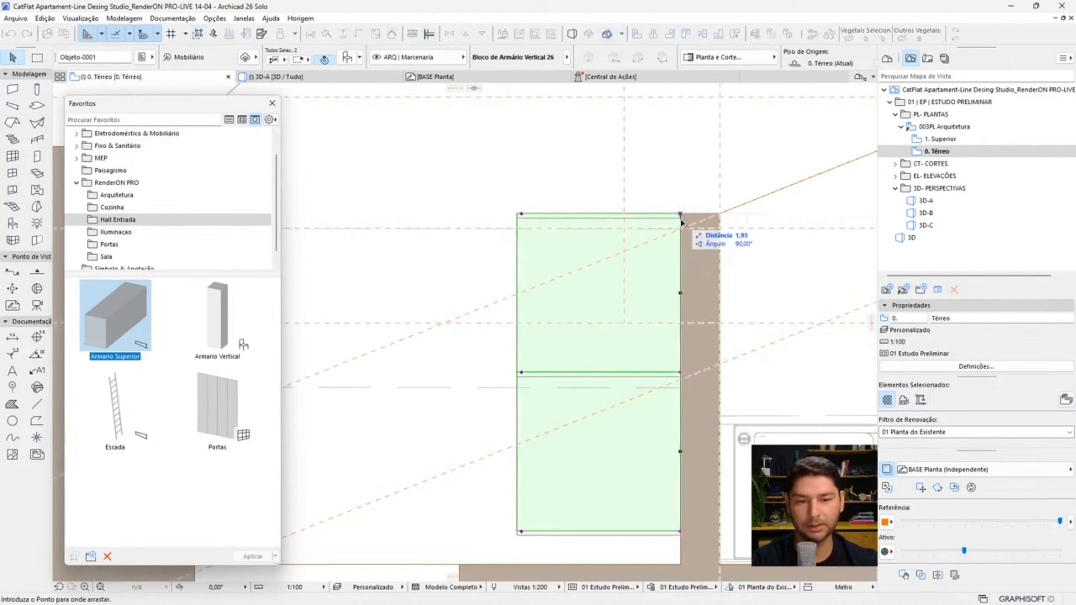
pyautogui.click(692, 237)
pyautogui.press('Escape')
pyautogui.click(693, 239)
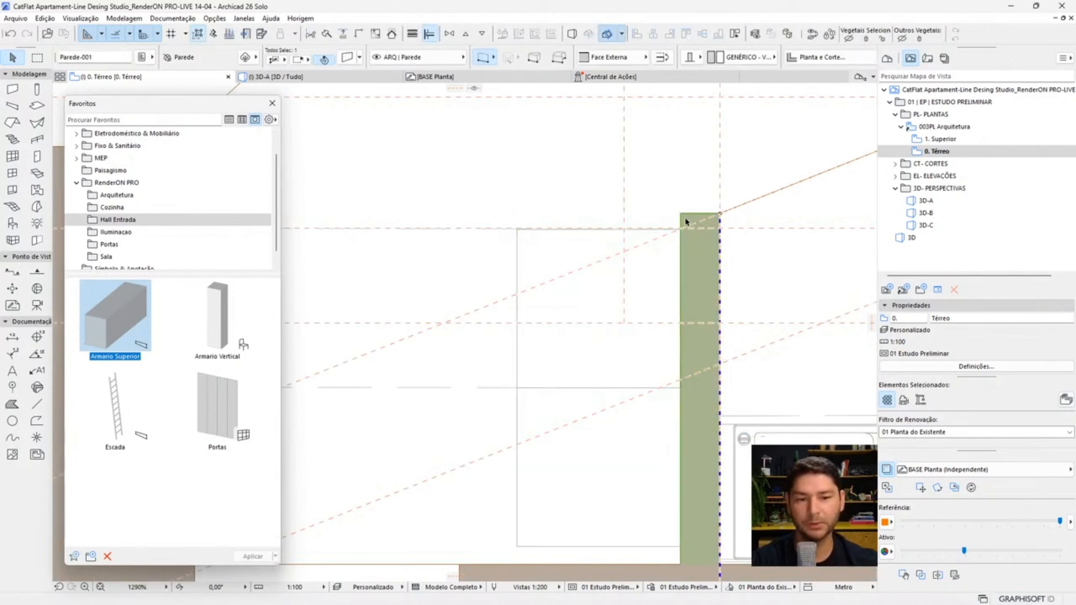
# - In the 3D view, apply the Portas favorite and draw the doors along the upper cabinet's lower front edge, from the entrance-door wall to the partition wall
pyautogui.click(343, 81)
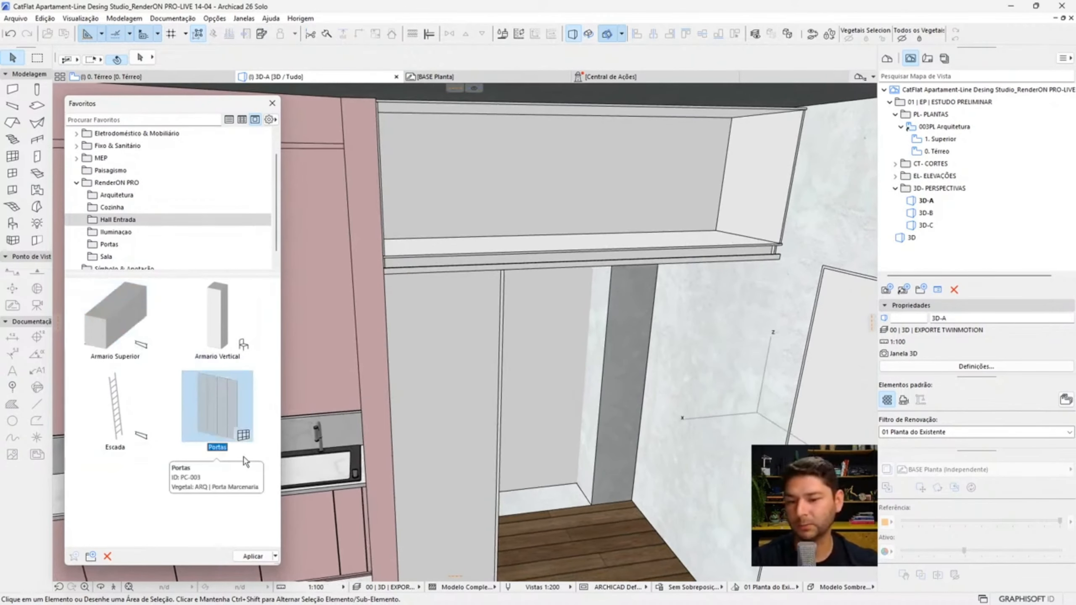
pyautogui.click(210, 411)
pyautogui.click(252, 556)
pyautogui.scroll(5, 780, 245)
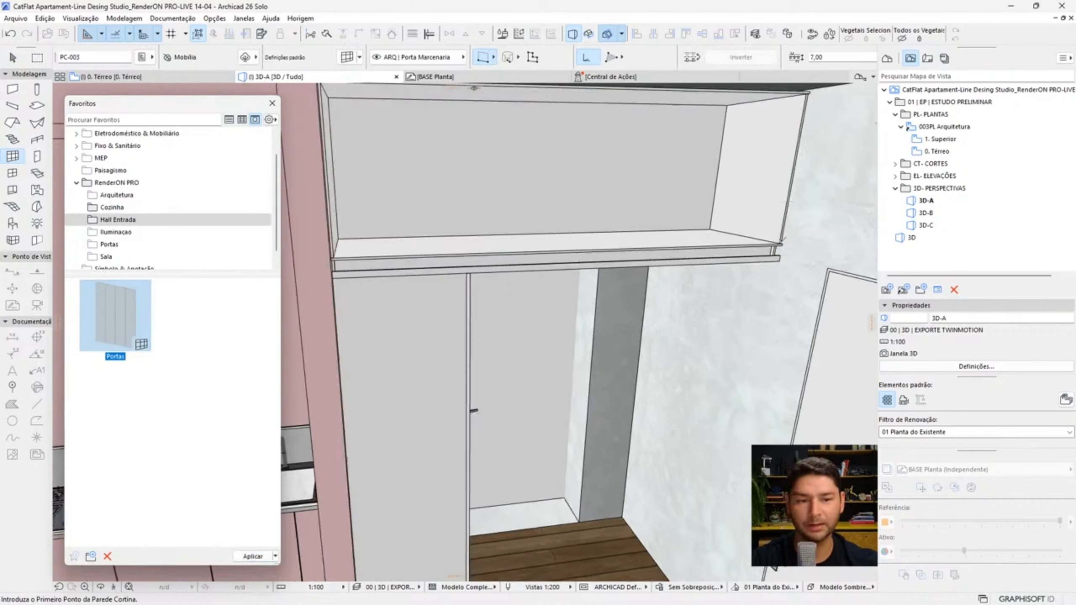
pyautogui.click(796, 303)
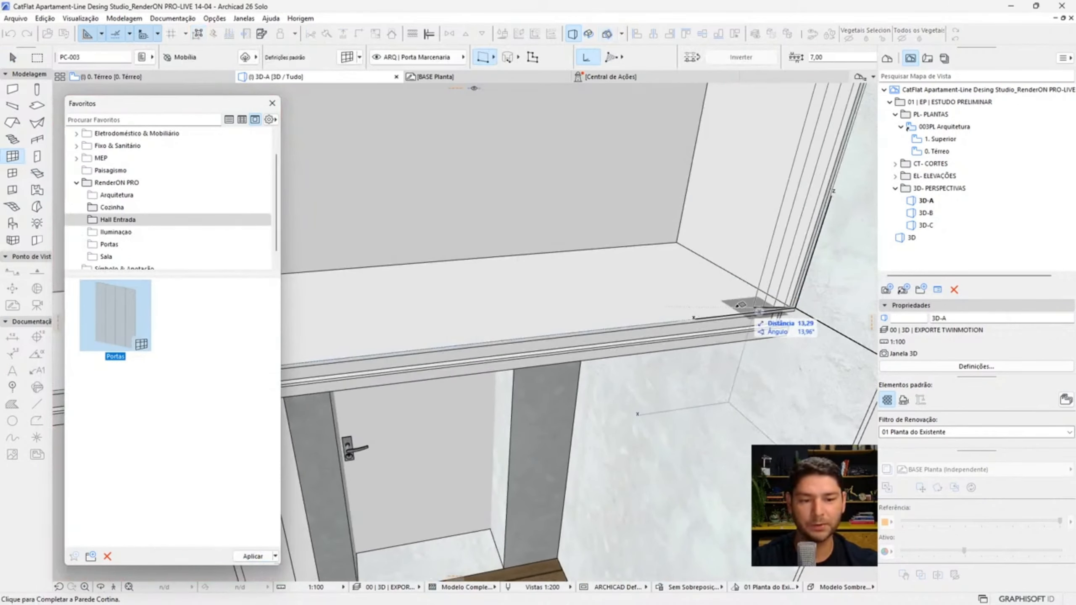
pyautogui.scroll(4, 706, 267)
pyautogui.moveTo(707, 266); pyautogui.dragTo(911, 296, button='middle')
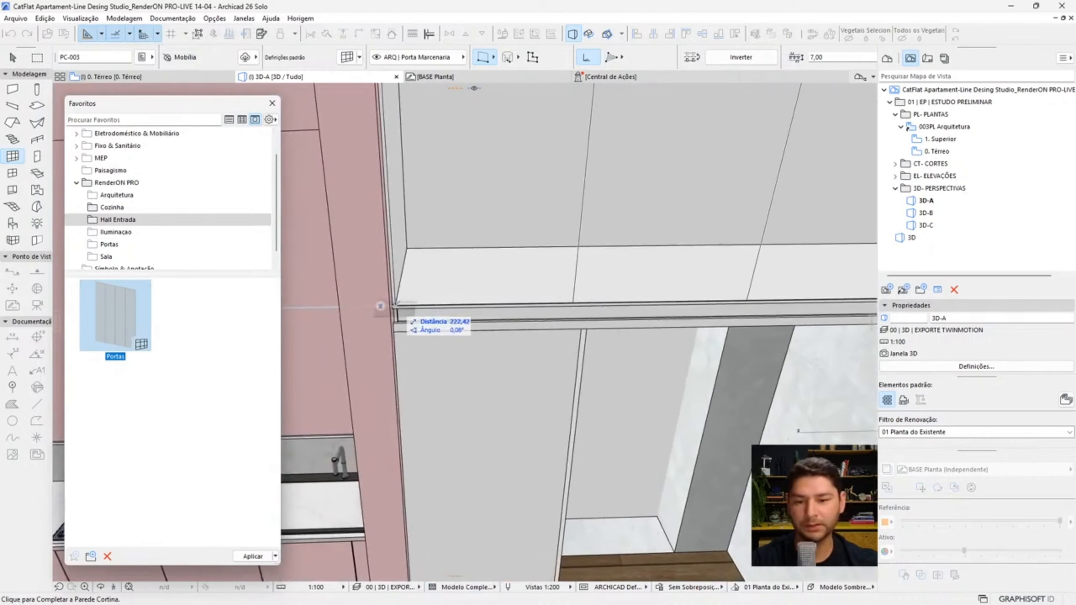
pyautogui.click(401, 308)
pyautogui.press('Escape')
pyautogui.scroll(-5, 533, 296)
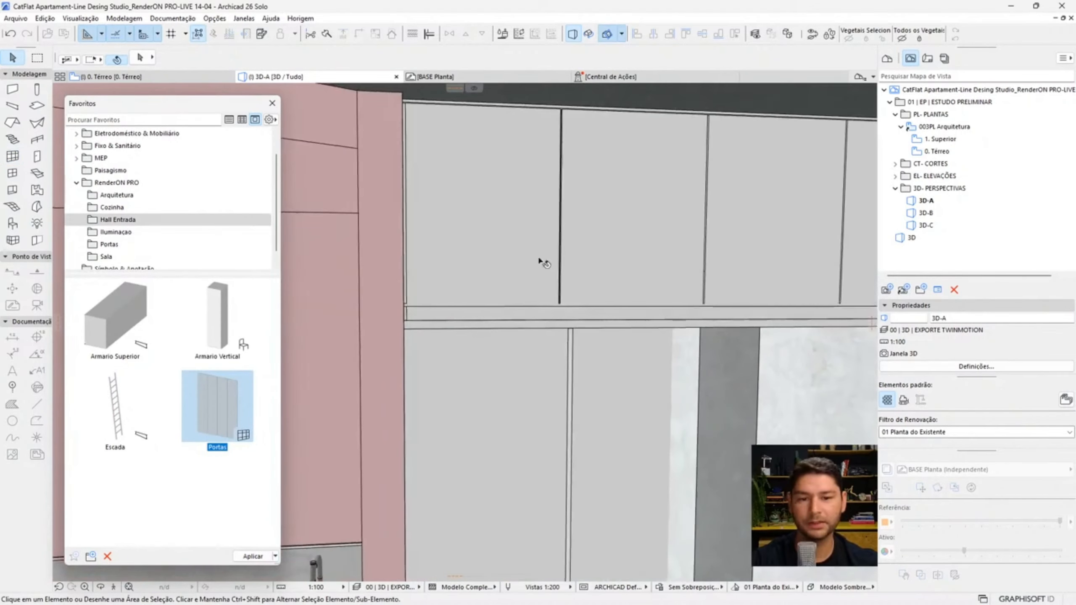
# - Examine the upper cabinet's doors and the gaps between them, and open the reference image FlatCat- RenderON PRO.jpg for comparison
pyautogui.click(674, 266)
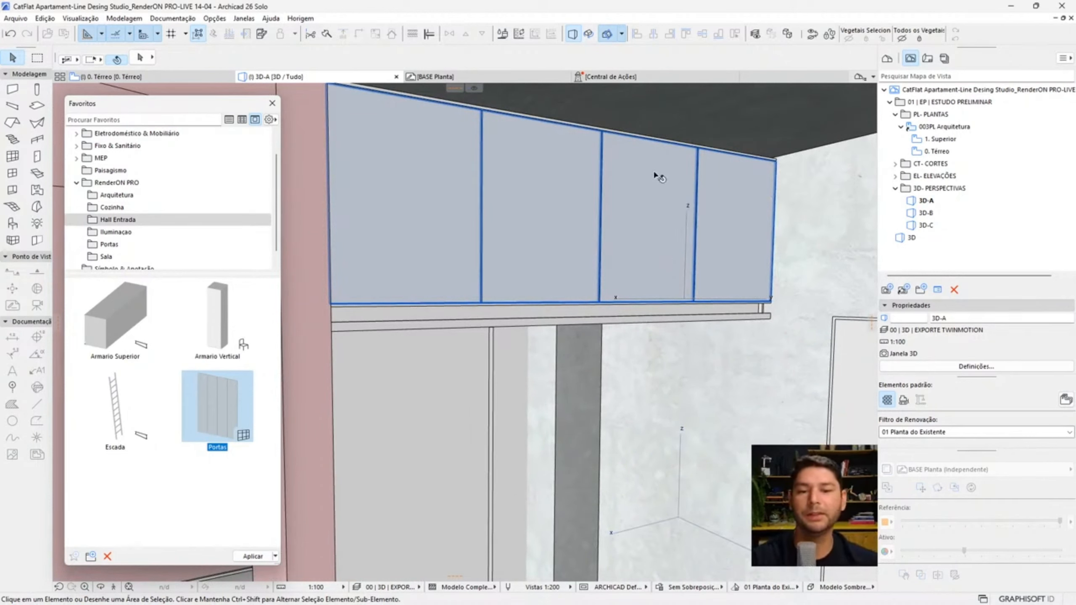
pyautogui.press('Escape')
pyautogui.moveTo(724, 235); pyautogui.dragTo(613, 239)
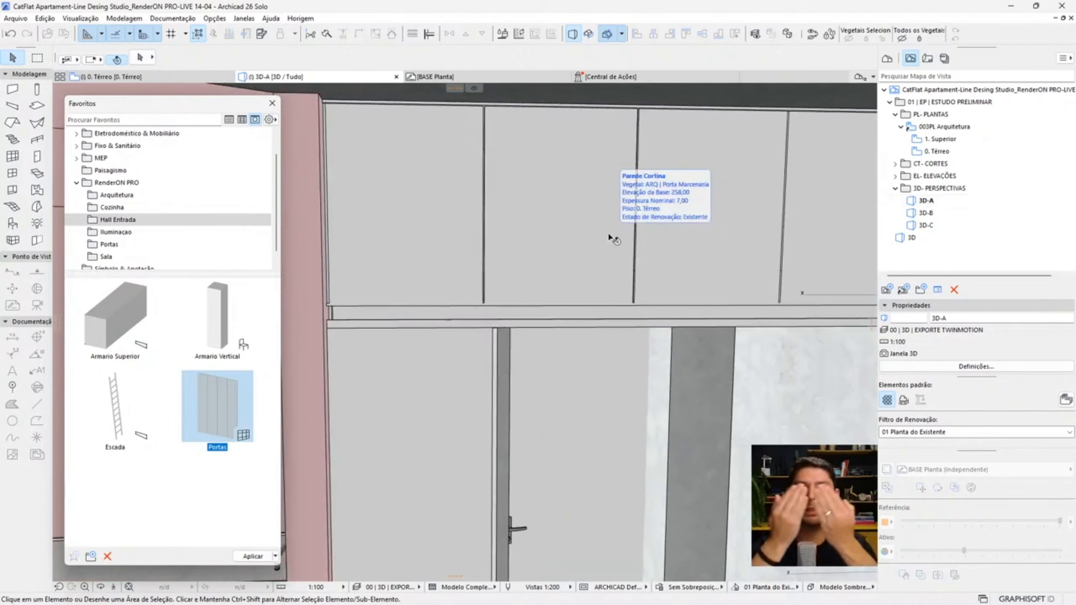
pyautogui.click(613, 239)
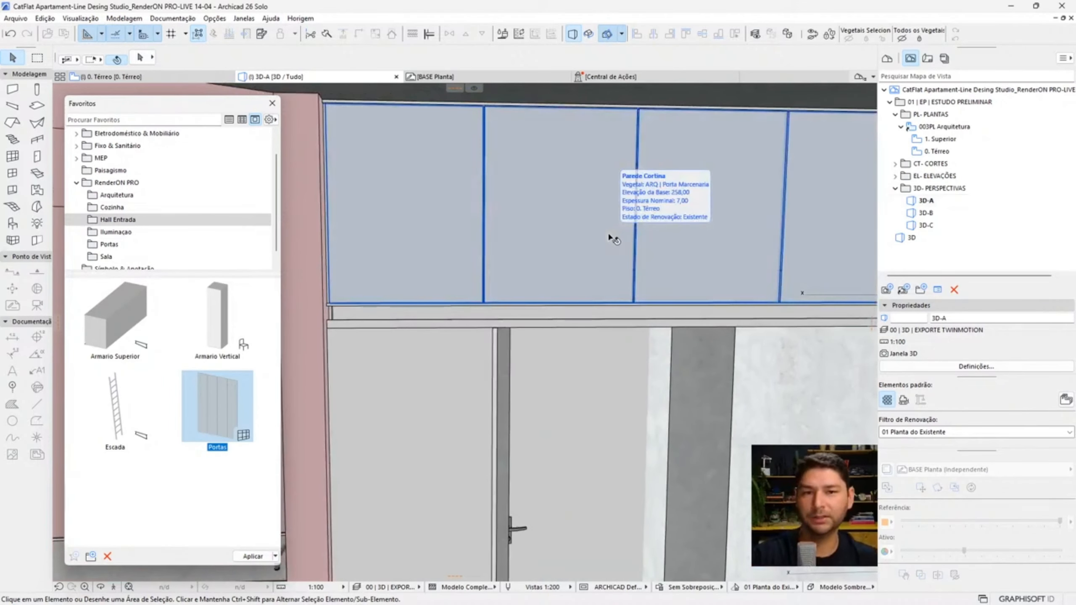
pyautogui.scroll(10, 485, 207)
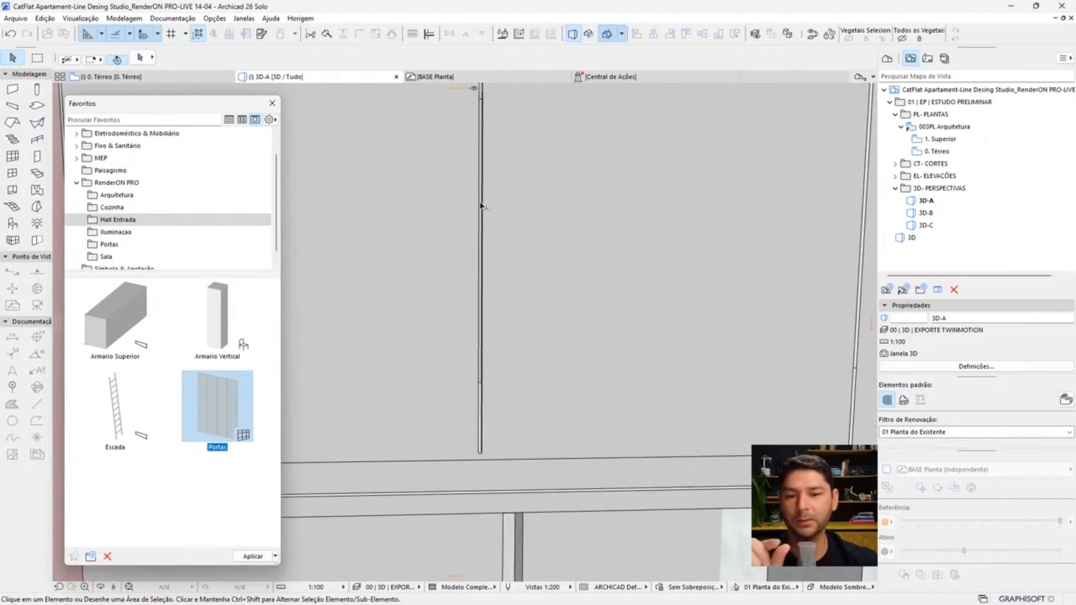
pyautogui.scroll(-10, 488, 215)
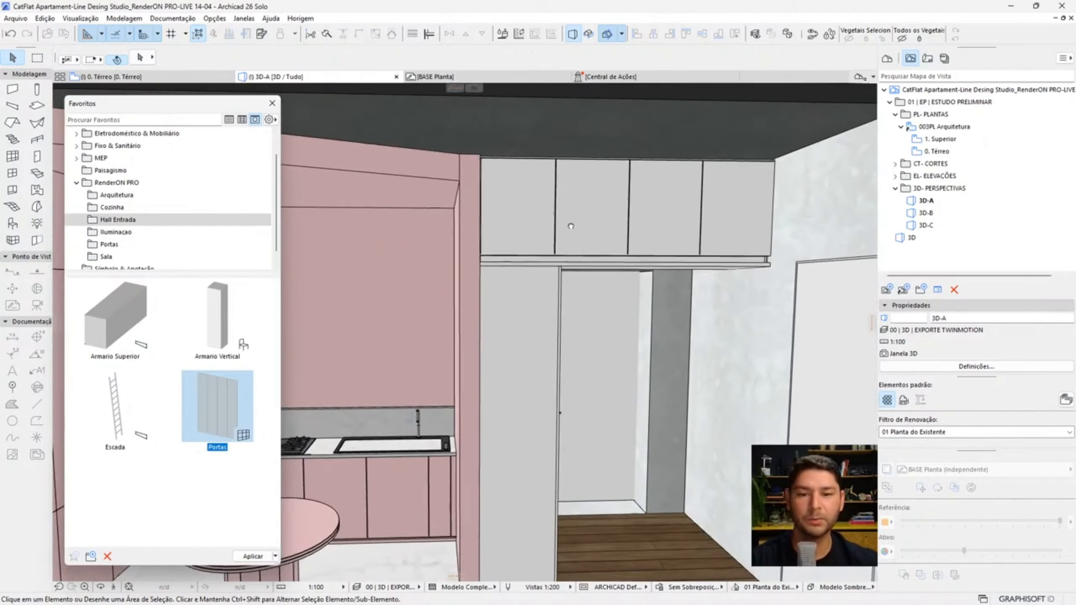
pyautogui.moveTo(571, 226); pyautogui.dragTo(592, 216, button='middle')
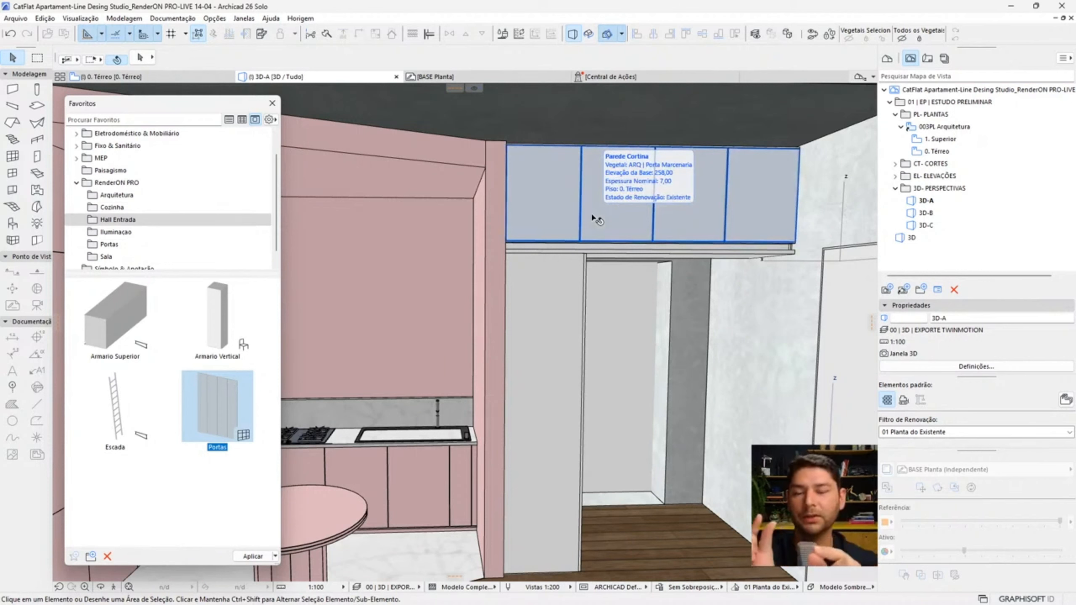
pyautogui.click(272, 103)
pyautogui.scroll(-3, 553, 173)
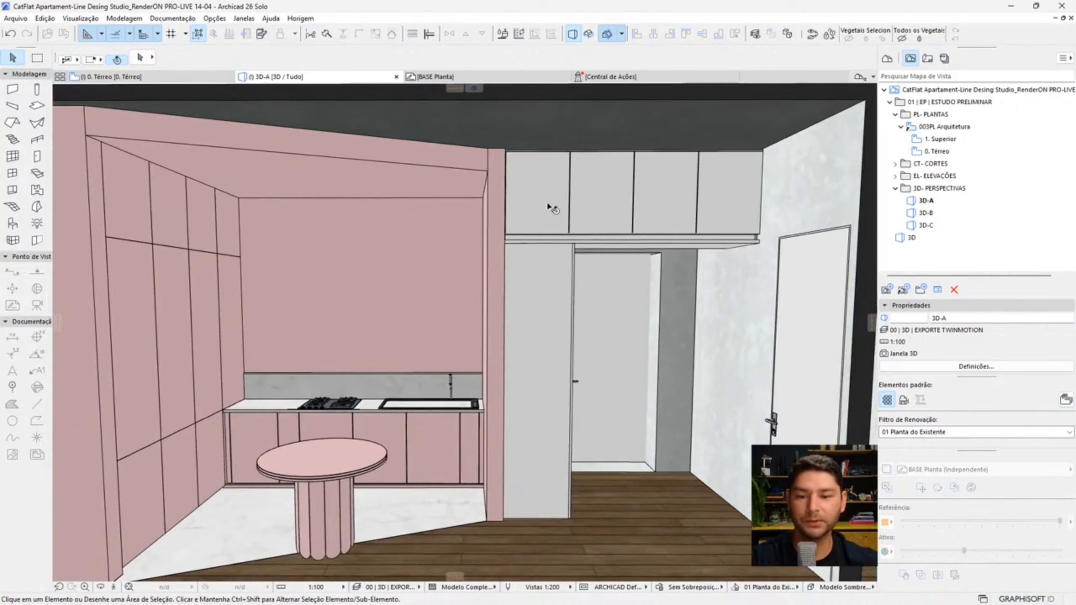
pyautogui.click(674, 592)
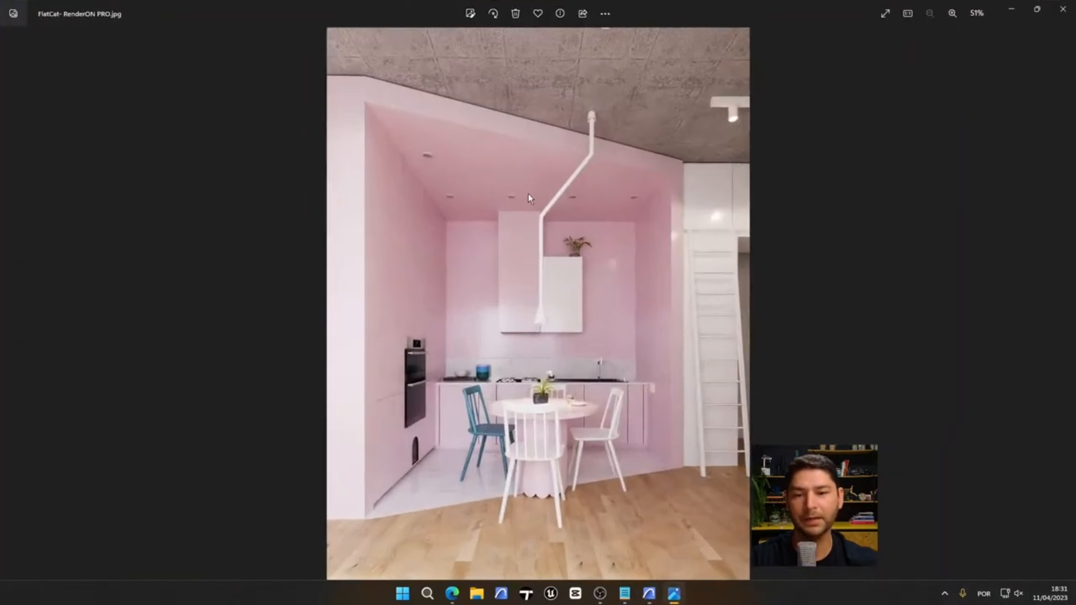
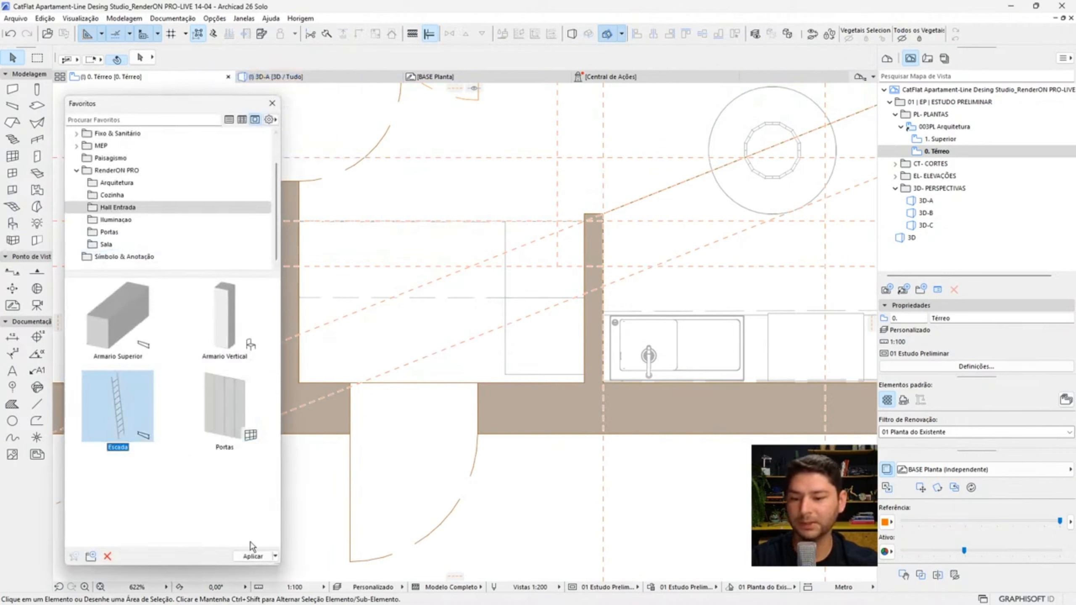
# - Apply the Escada favorite in the floor plan and draw a trial ladder in the hall, a short distance in front of the cabinets
pyautogui.click(253, 557)
pyautogui.scroll(3, 532, 220)
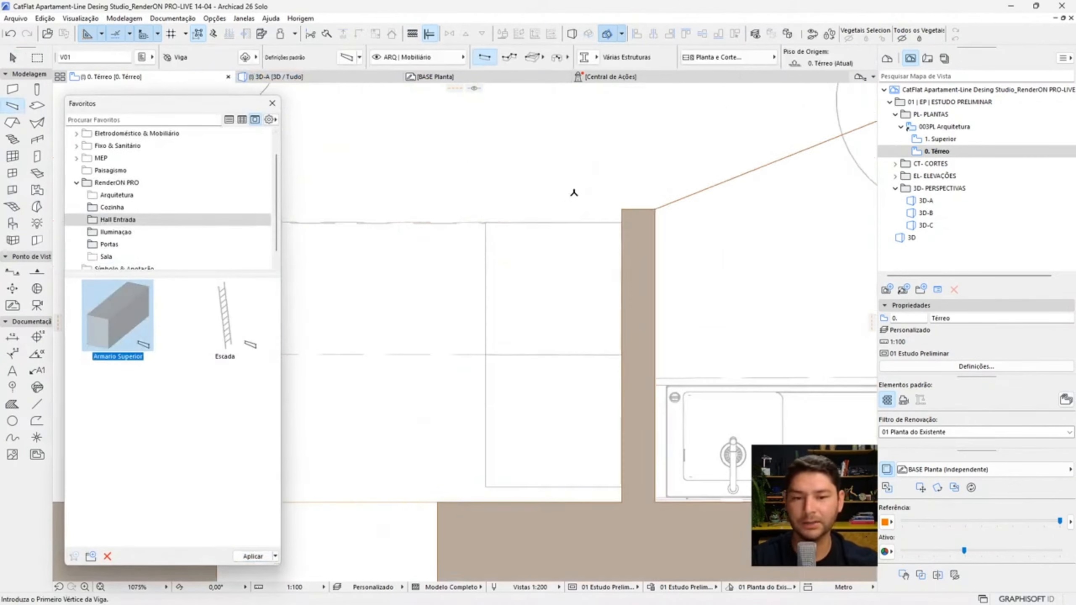
pyautogui.click(590, 160)
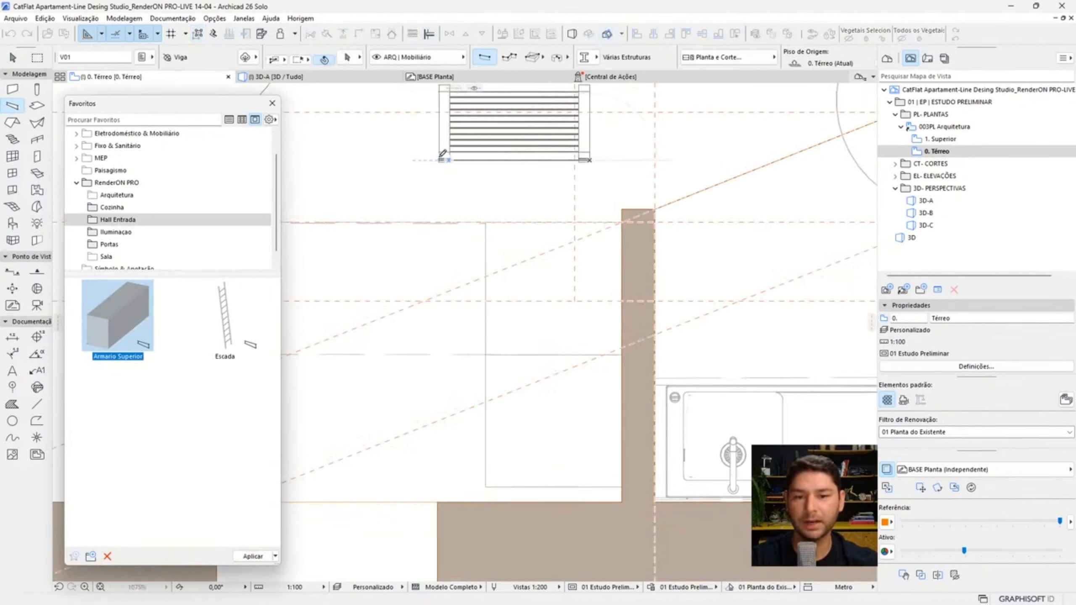
pyautogui.click(456, 159)
# - Examine the trial ladder in 3D, checking its rungs and how its top relates to the upper cabinet
pyautogui.press('F3')
pyautogui.scroll(3, 500, 282)
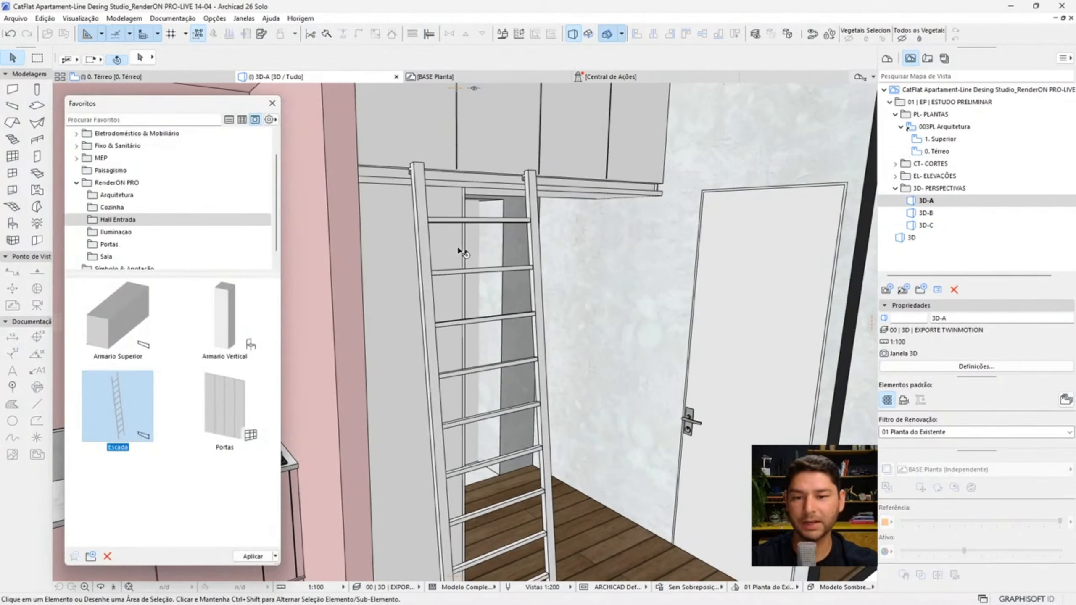
pyautogui.keyDown('shift'); pyautogui.moveTo(461, 250); pyautogui.dragTo(440, 286, button='middle'); pyautogui.keyUp('shift')
pyautogui.scroll(2, 463, 273)
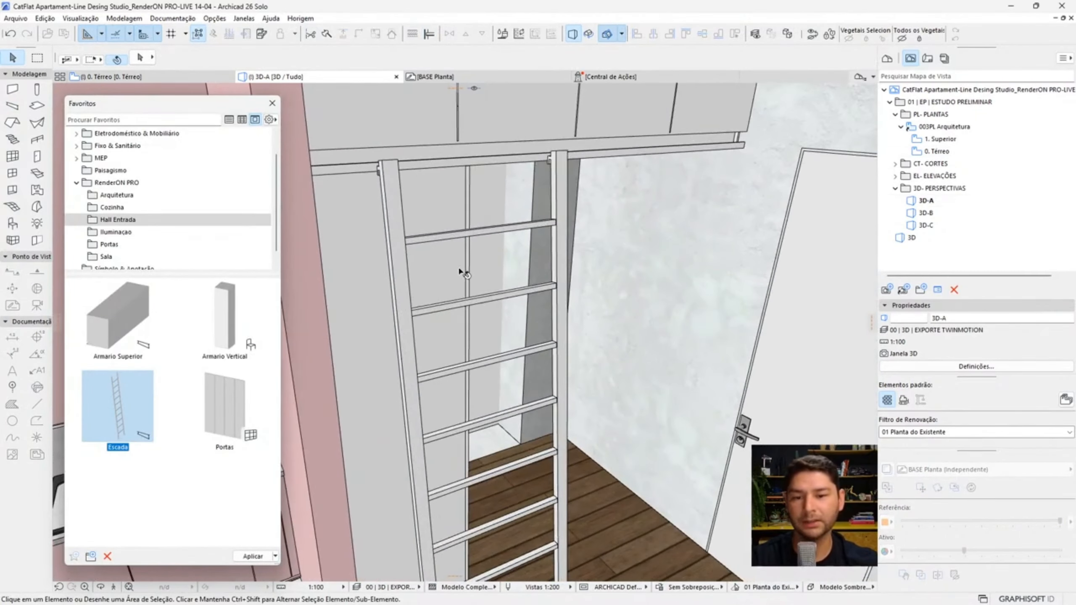
pyautogui.keyDown('shift'); pyautogui.moveTo(519, 272); pyautogui.dragTo(534, 262, button='middle'); pyautogui.keyUp('shift')
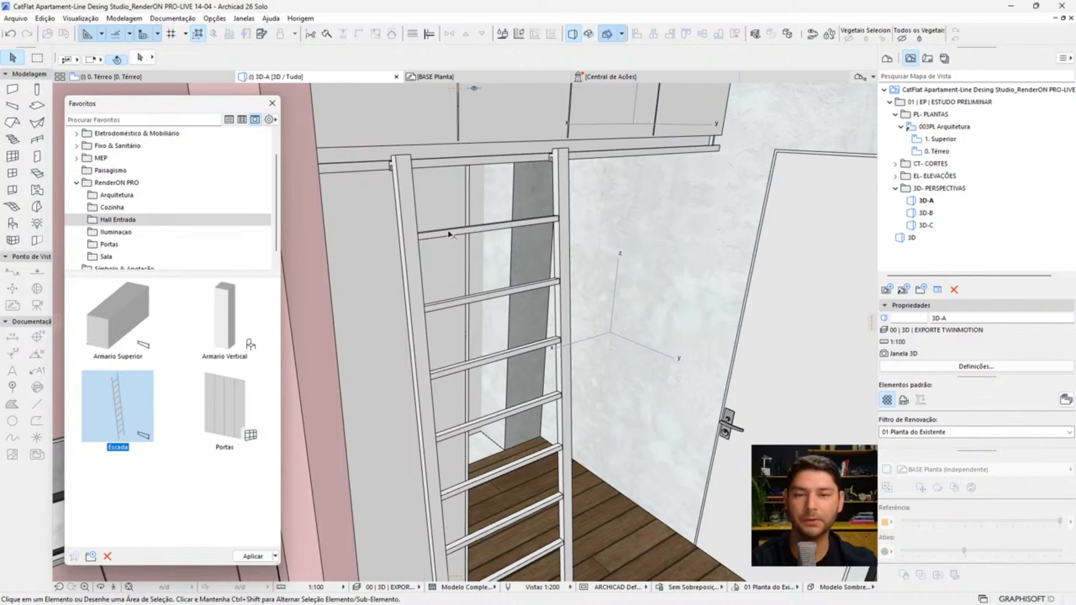
pyautogui.scroll(-3, 458, 220)
pyautogui.keyDown('shift'); pyautogui.moveTo(513, 234); pyautogui.dragTo(428, 256, button='middle'); pyautogui.keyUp('shift')
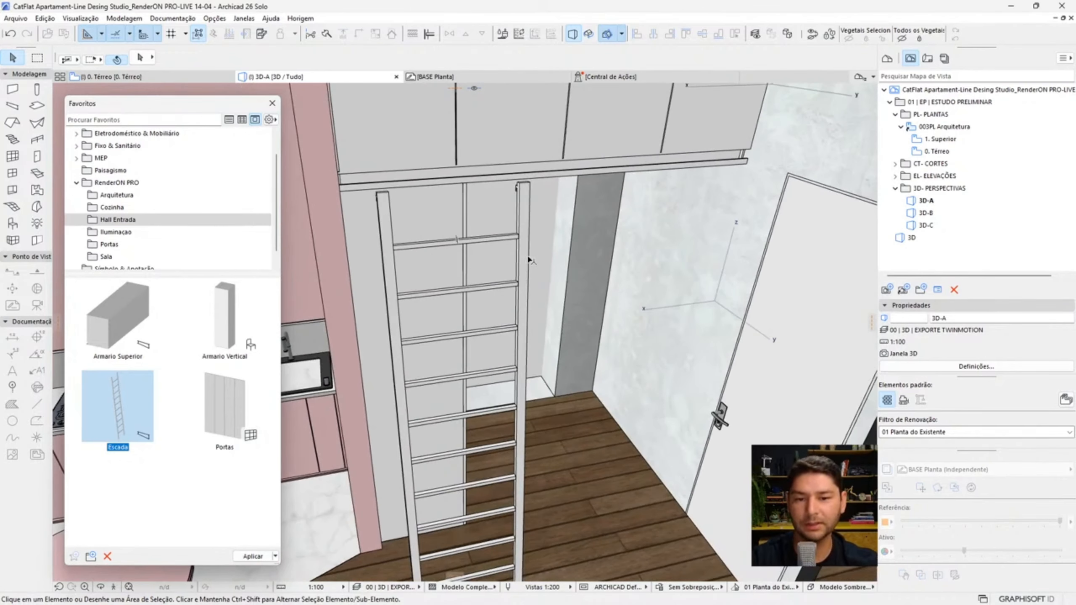
pyautogui.moveTo(529, 257); pyautogui.dragTo(525, 225, button='middle')
# - Try stretching the trial ladder's end across the hall toward the entrance door to widen it, and remove this ladder from the floor plan
pyautogui.click(536, 402)
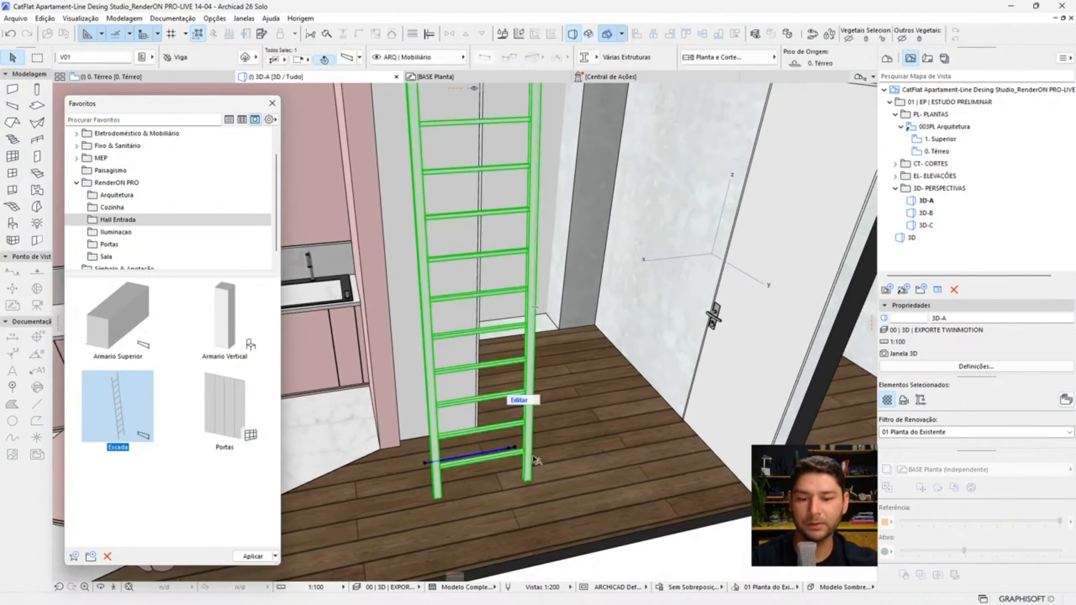
pyautogui.click(517, 448)
pyautogui.click(568, 504)
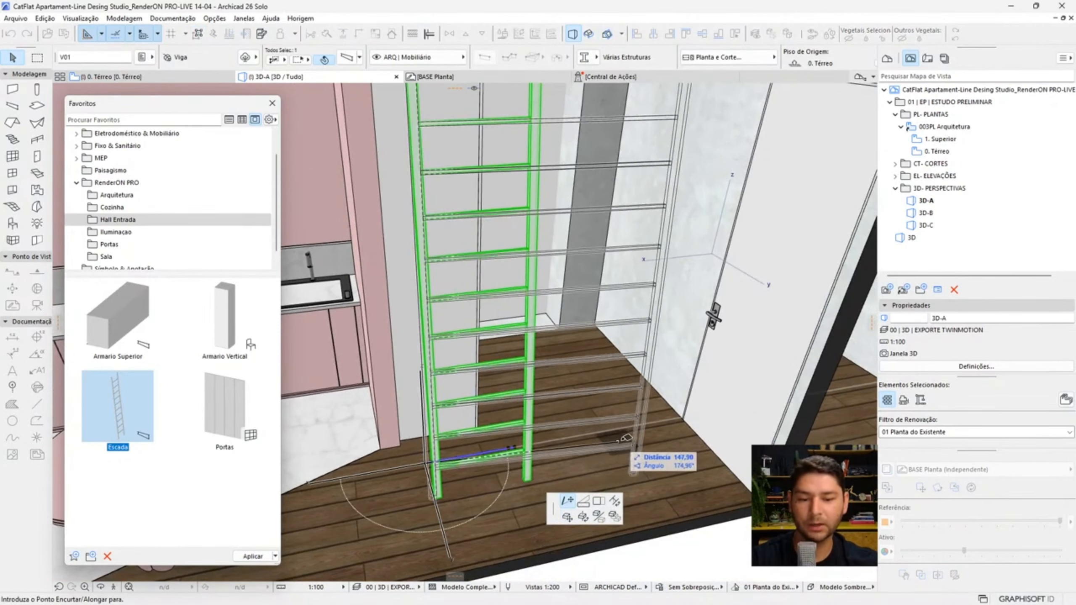
pyautogui.click(639, 422)
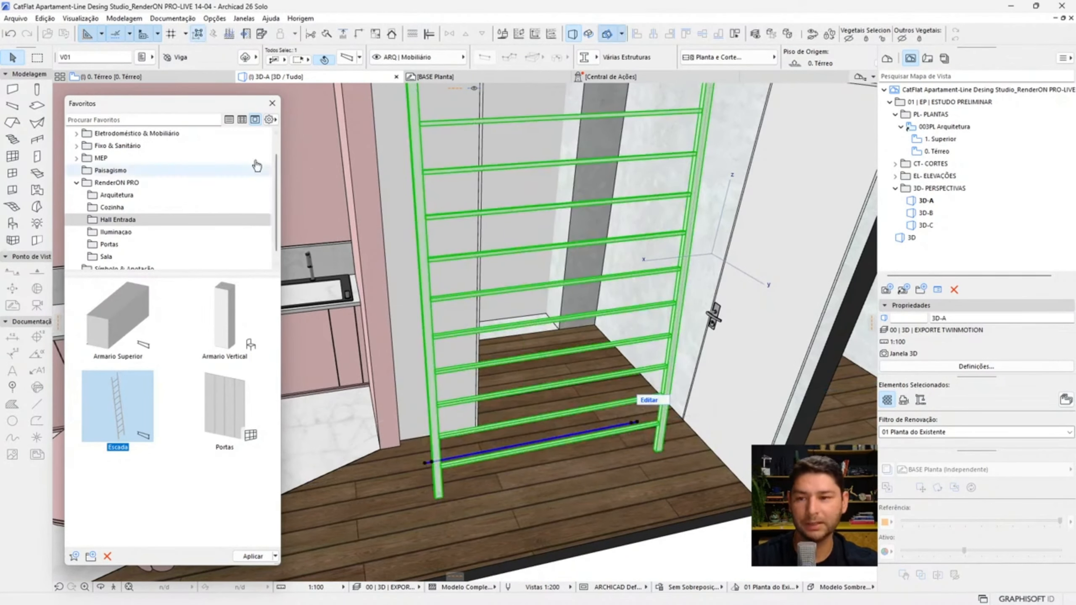
pyautogui.press('F2')
pyautogui.press('Escape')
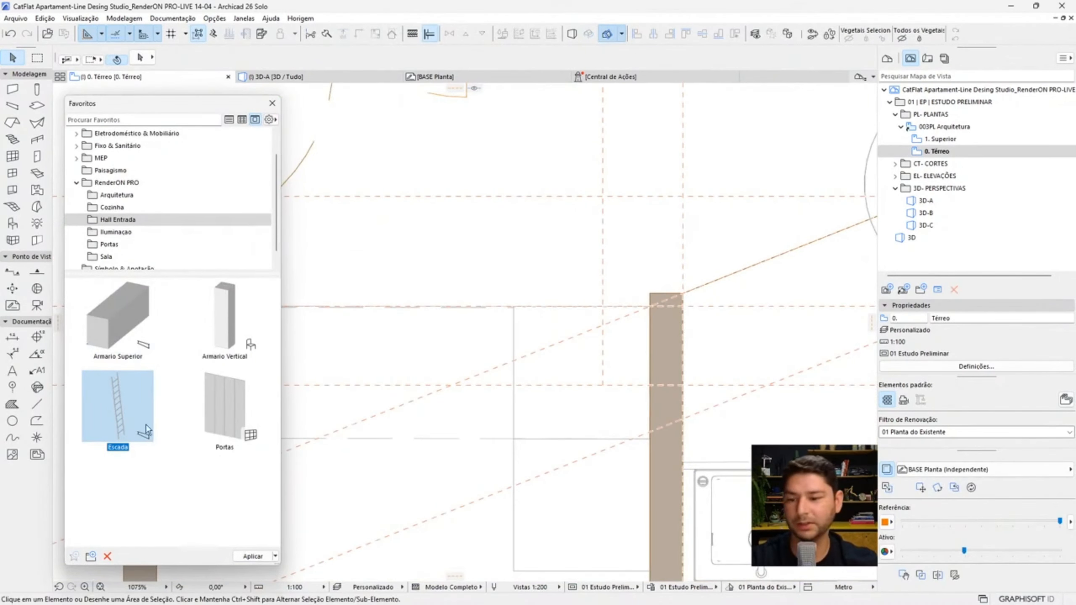
# - Apply the Escada favorite and draw the ladder along the vertical cabinet's front edge, from the partition wall to the cabinet's outer corner
pyautogui.click(256, 557)
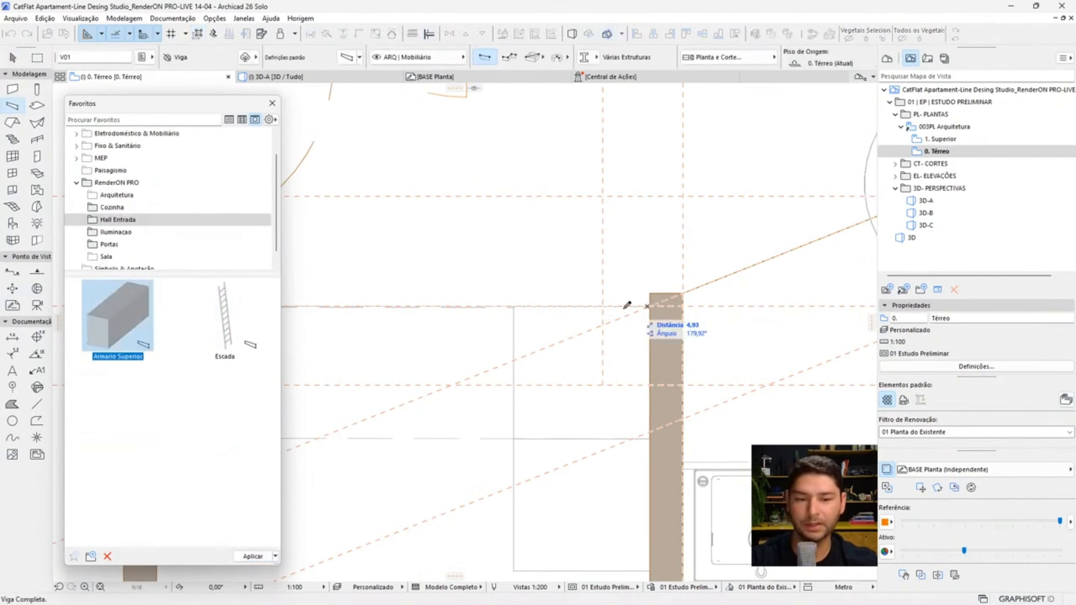
pyautogui.click(647, 306)
pyautogui.click(515, 308)
pyautogui.press('Escape')
# - Examine in 3D how the ladder's top hooks onto the upper cabinet and lines up with the vertical cabinet
pyautogui.click(364, 79)
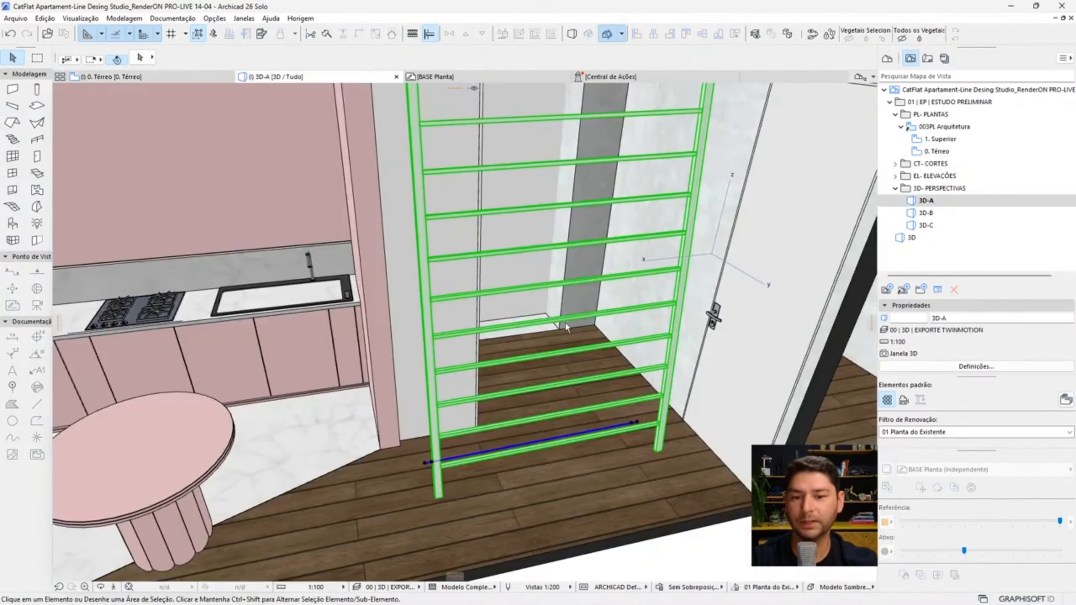
pyautogui.scroll(5, 512, 174)
pyautogui.scroll(-5, 511, 174)
pyautogui.keyDown('shift'); pyautogui.moveTo(511, 174); pyautogui.dragTo(226, 166, button='middle'); pyautogui.keyUp('shift')
pyautogui.scroll(1, 528, 159)
pyautogui.scroll(-2, 529, 159)
pyautogui.keyDown('shift'); pyautogui.moveTo(528, 159); pyautogui.dragTo(408, 170, button='middle'); pyautogui.keyUp('shift')
pyautogui.scroll(4, 503, 163)
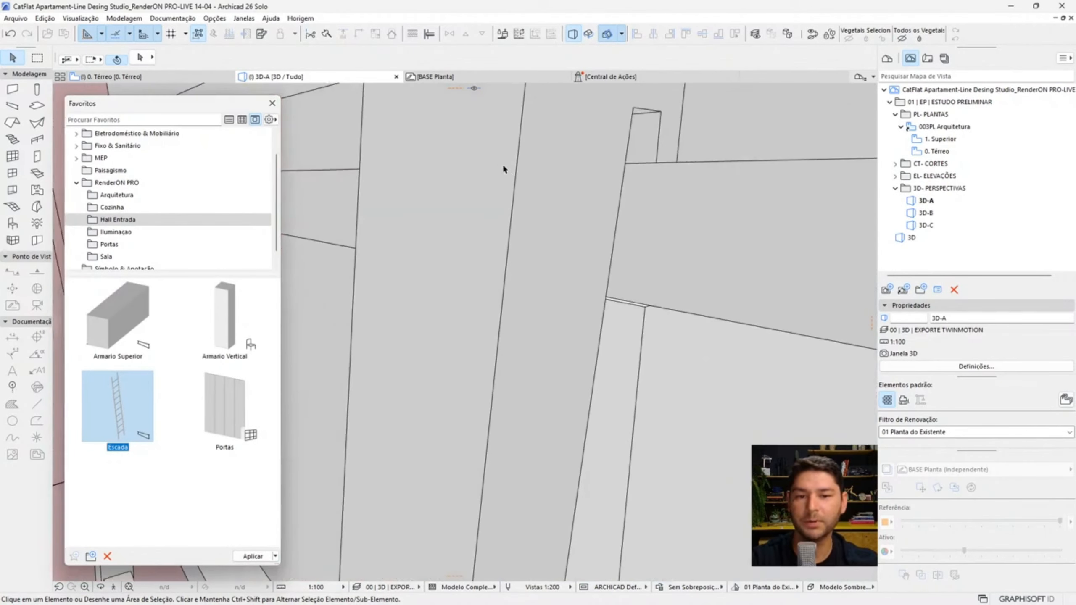
pyautogui.scroll(-4, 503, 164)
pyautogui.moveTo(533, 187)
pyautogui.keyDown('shift'); pyautogui.mouseDown(button='middle')
pyautogui.moveTo(435, 179)
pyautogui.moveTo(525, 183)
pyautogui.mouseUp(button='middle'); pyautogui.keyUp('shift')
pyautogui.keyDown('shift'); pyautogui.moveTo(525, 183); pyautogui.dragTo(548, 185, button='middle'); pyautogui.keyUp('shift')
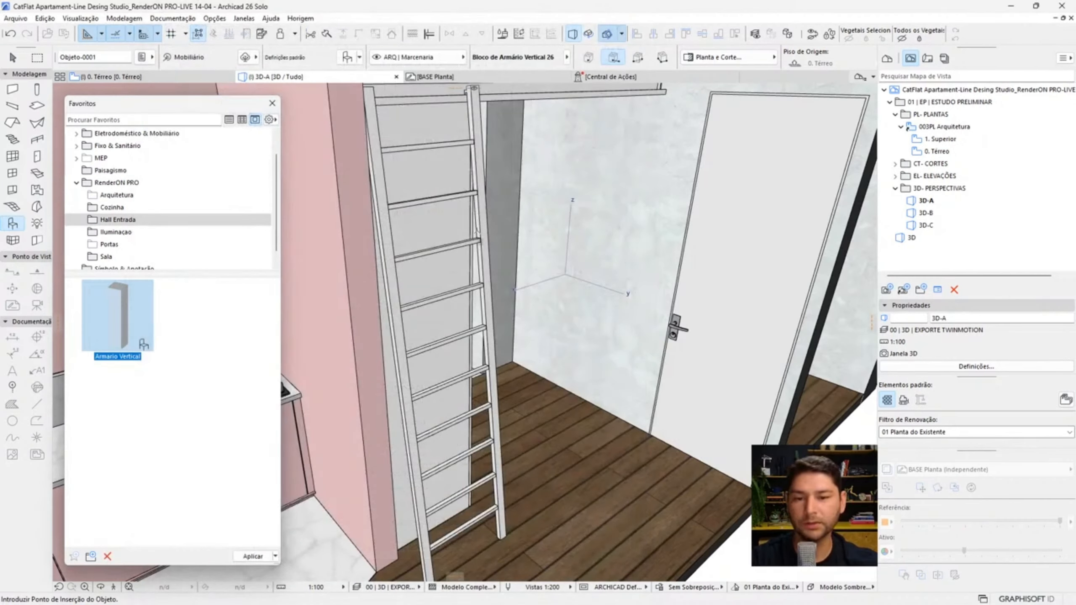
pyautogui.press('Escape')
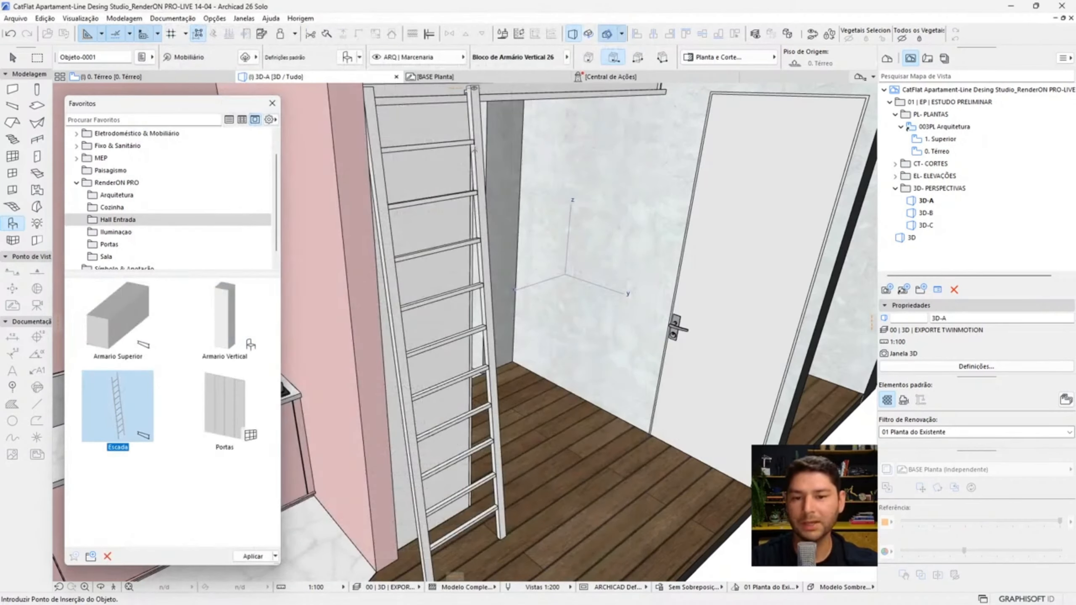
pyautogui.keyDown('shift'); pyautogui.moveTo(463, 156); pyautogui.dragTo(485, 181, button='middle'); pyautogui.keyUp('shift')
pyautogui.scroll(1, 484, 181)
# - Select the ladder and inspect its base on the wooden floor and its inclination from several angles
pyautogui.click(506, 192)
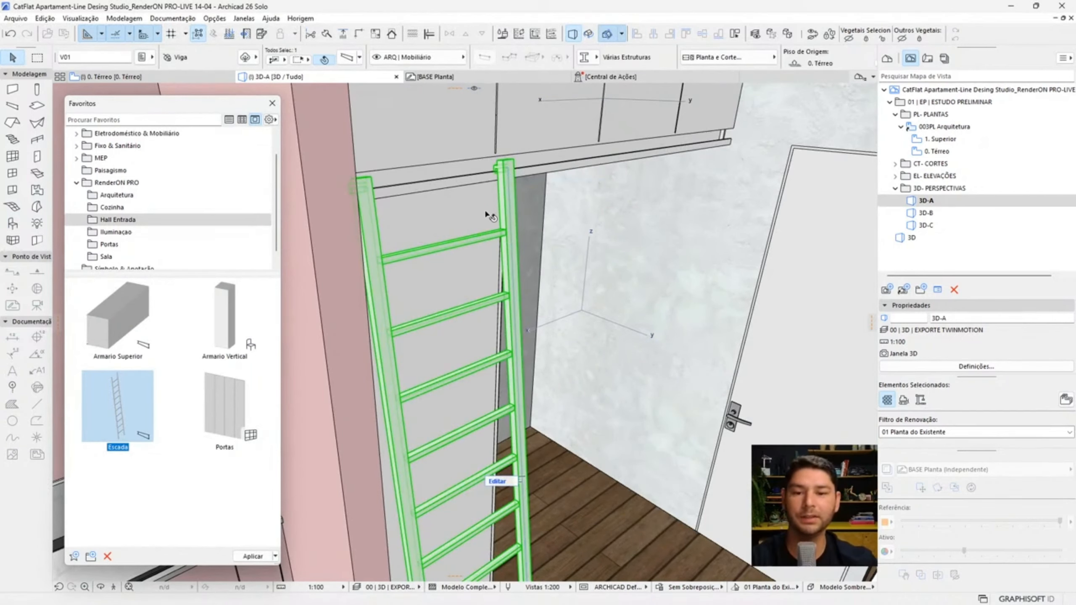
pyautogui.scroll(-5, 485, 215)
pyautogui.moveTo(458, 500); pyautogui.dragTo(488, 436, button='middle')
pyautogui.scroll(5, 419, 460)
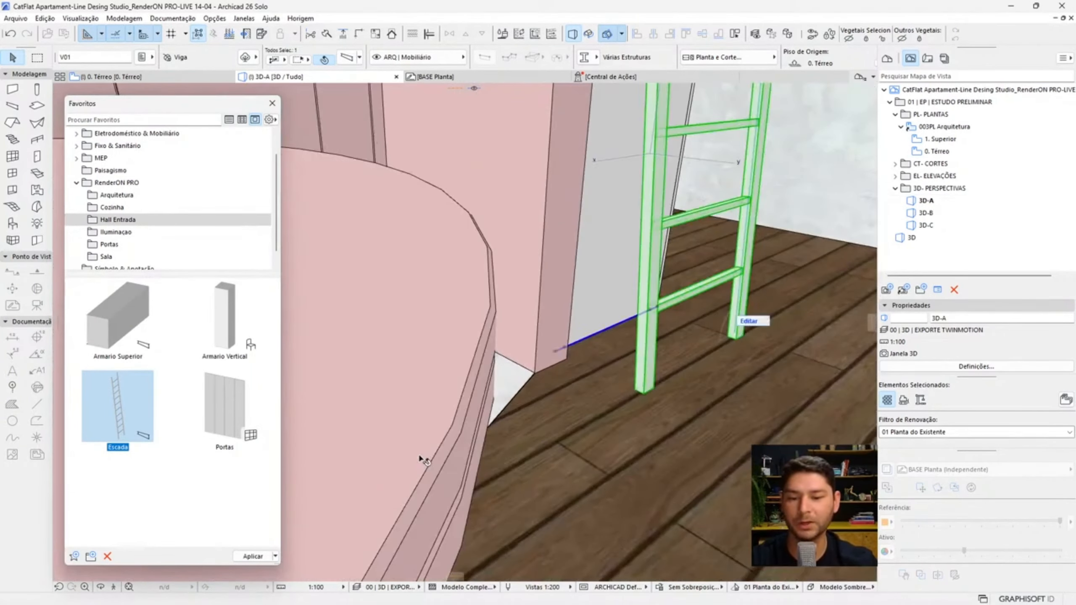
pyautogui.scroll(-5, 429, 449)
pyautogui.keyDown('shift'); pyautogui.moveTo(530, 372); pyautogui.dragTo(453, 226, button='middle'); pyautogui.keyUp('shift')
pyautogui.scroll(2, 464, 231)
pyautogui.scroll(-1, 521, 280)
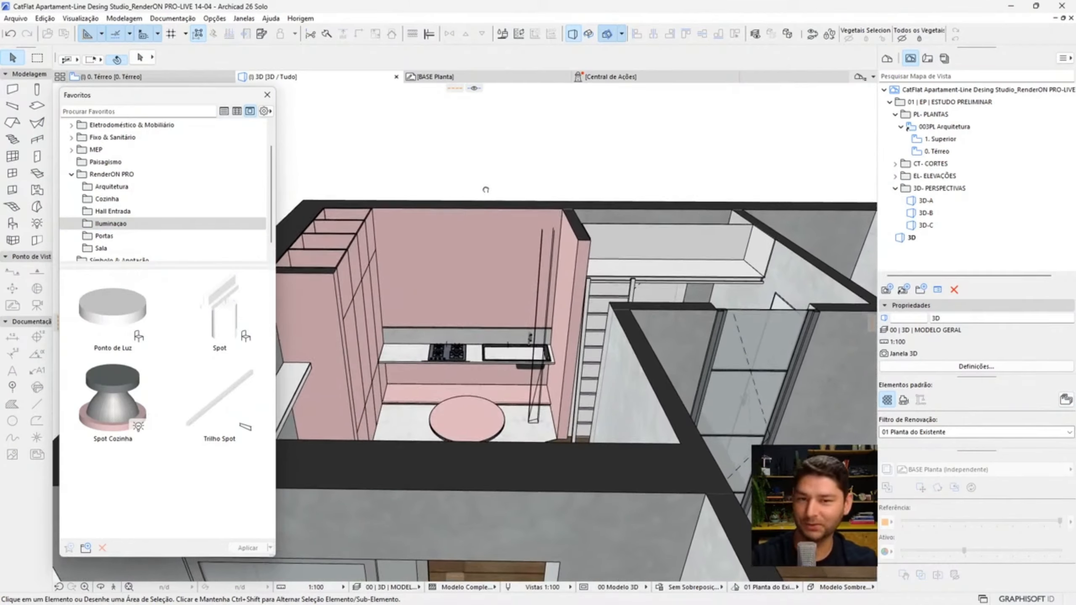
# - Switch to the browser and examine the CatFlat apartment photos for the kitchen ceiling spots and the track lights over the living room and hall
pyautogui.moveTo(486, 190); pyautogui.dragTo(485, 191, button='middle')
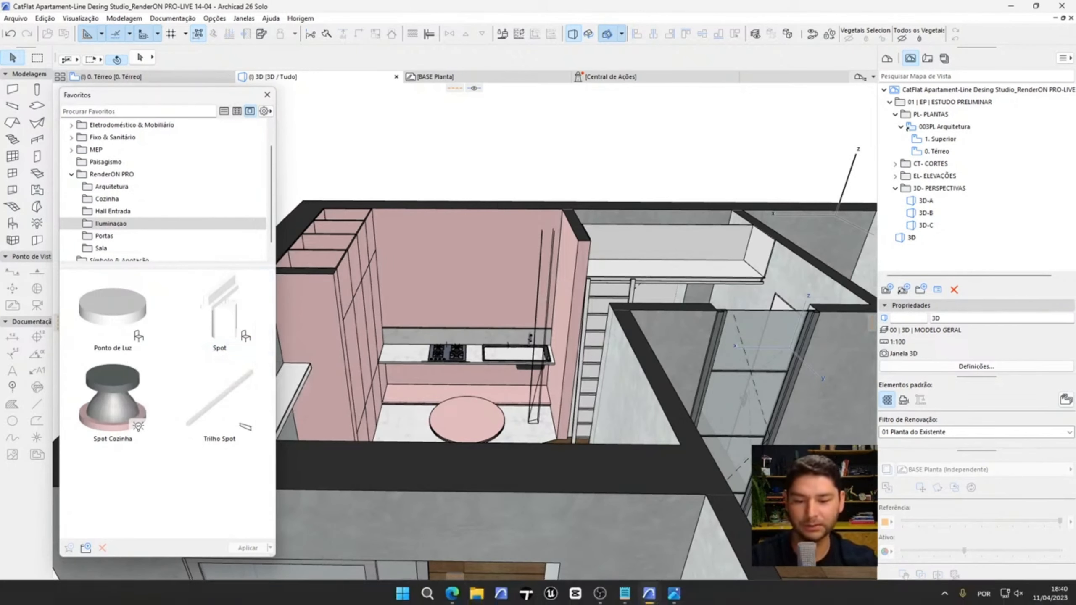
pyautogui.click(465, 594)
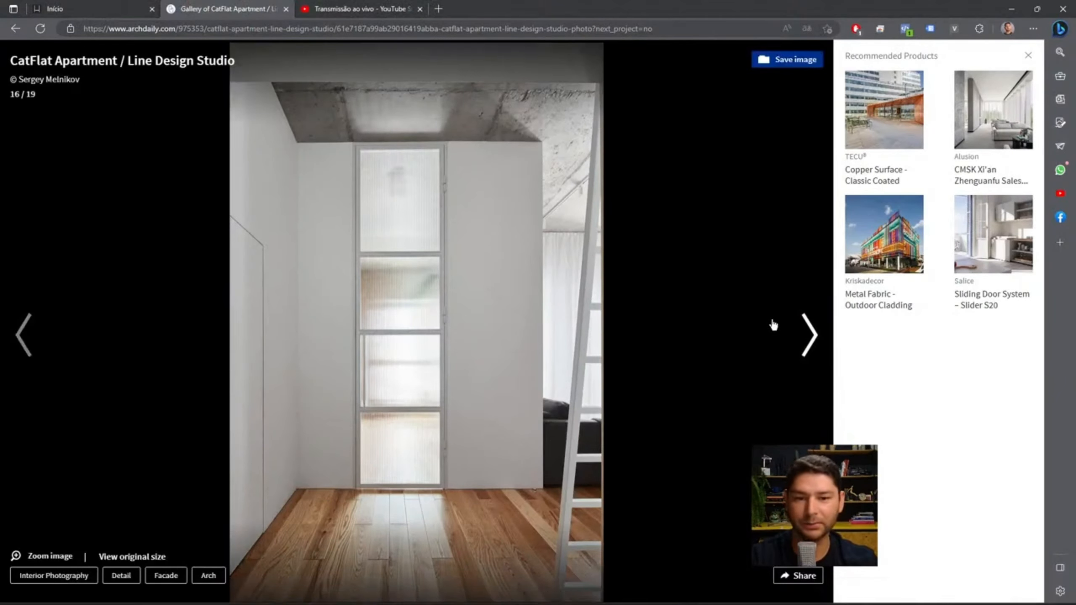
pyautogui.click(807, 334)
pyautogui.click(118, 126)
pyautogui.click(118, 127)
pyautogui.click(120, 128)
pyautogui.click(120, 128)
pyautogui.click(120, 129)
pyautogui.click(120, 127)
pyautogui.click(126, 131)
pyautogui.click(137, 135)
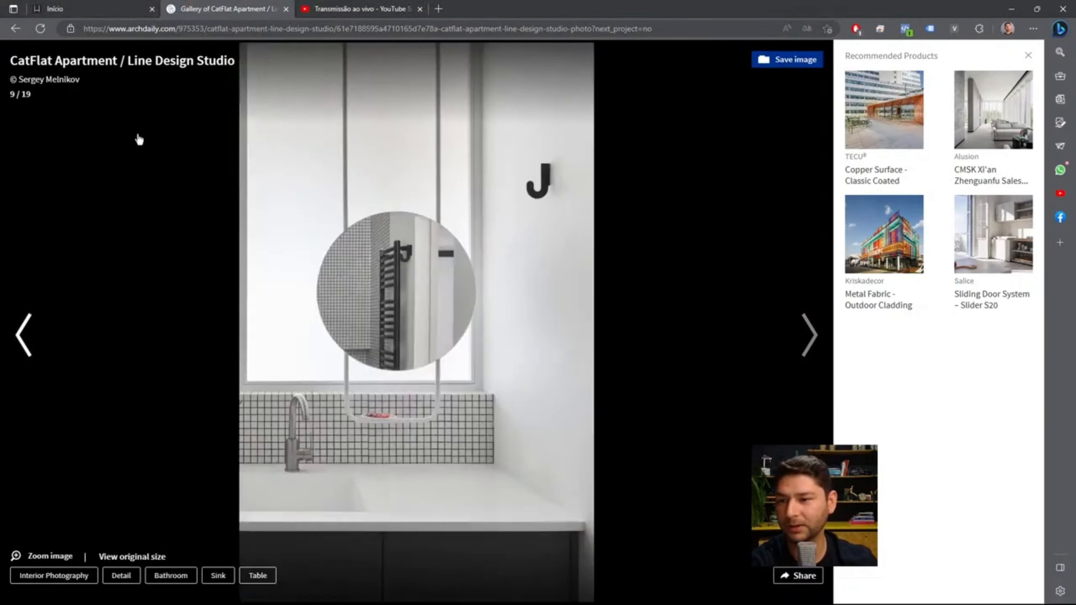
pyautogui.click(139, 135)
pyautogui.click(144, 133)
pyautogui.click(149, 132)
pyautogui.click(154, 131)
pyautogui.click(156, 132)
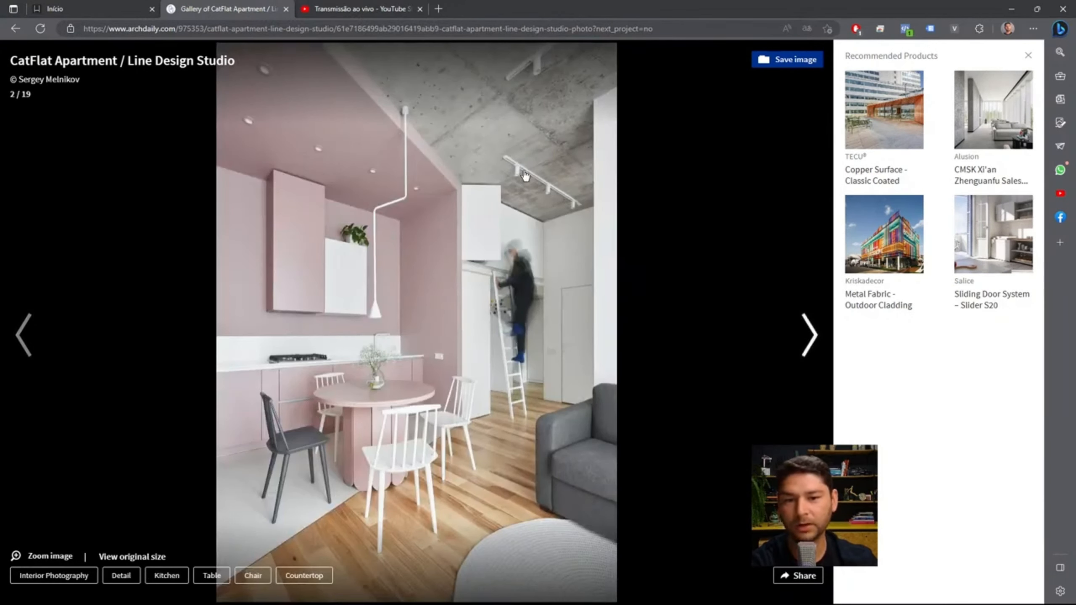
pyautogui.click(469, 110)
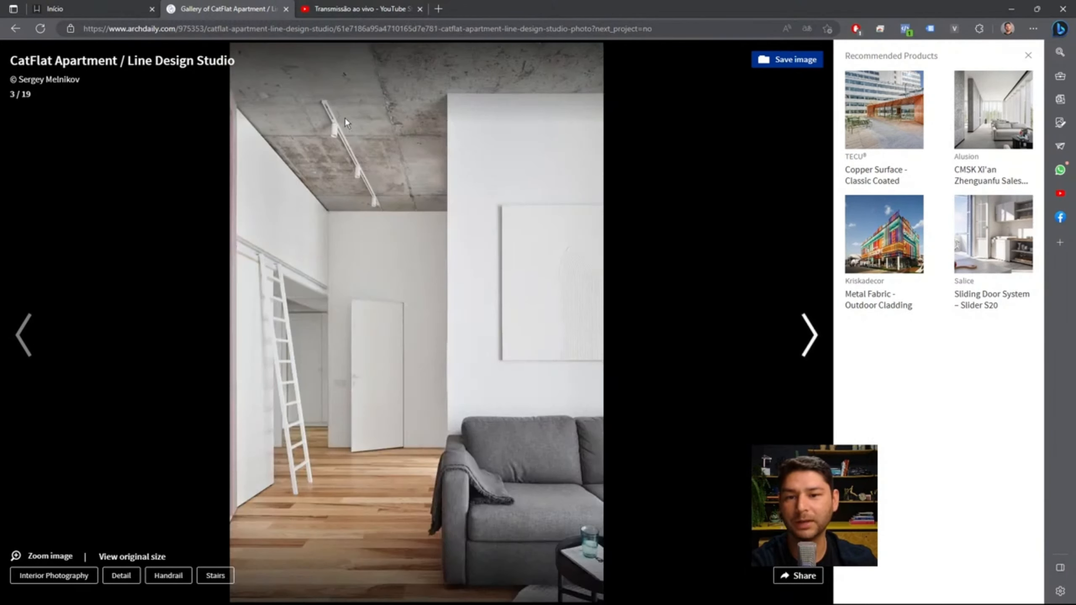
pyautogui.click(543, 116)
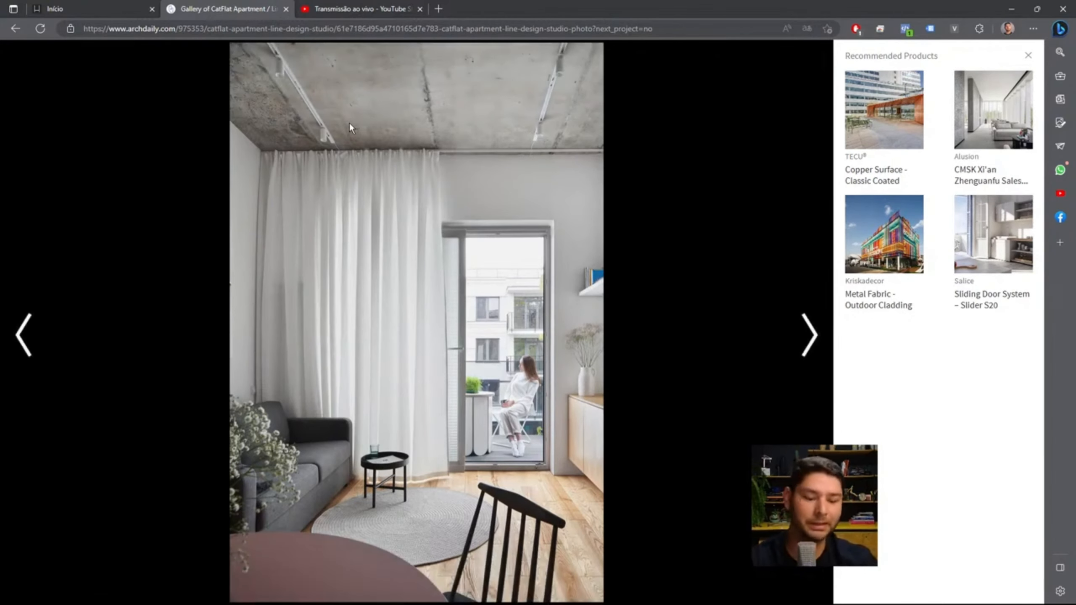
pyautogui.click(543, 231)
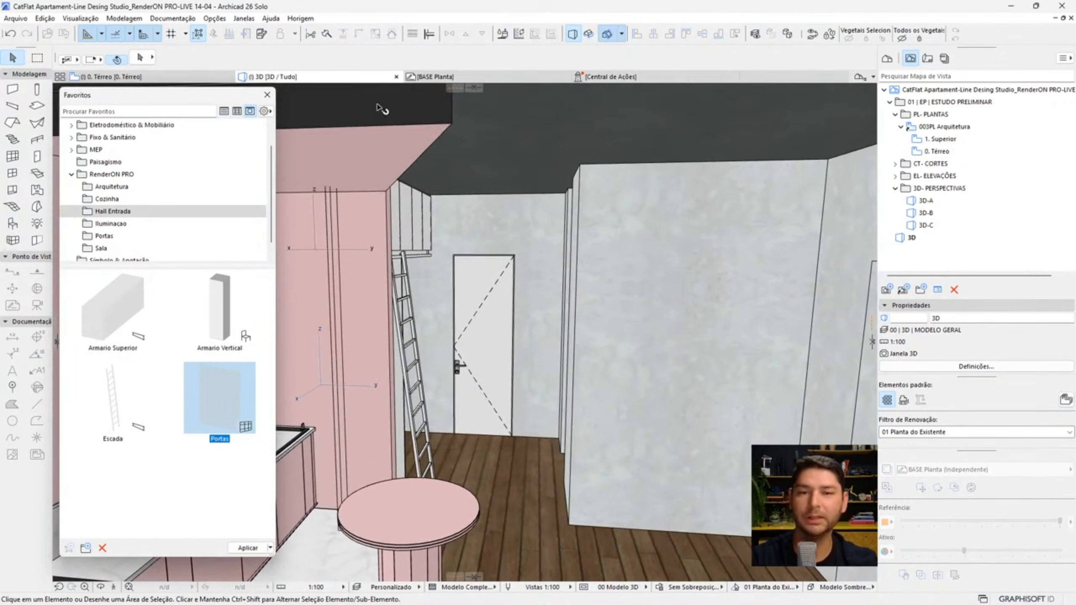
# - Open the 1. Superior floor plan, turn off its trace reference and hide the layer of the section markers
pyautogui.doubleClick(939, 139)
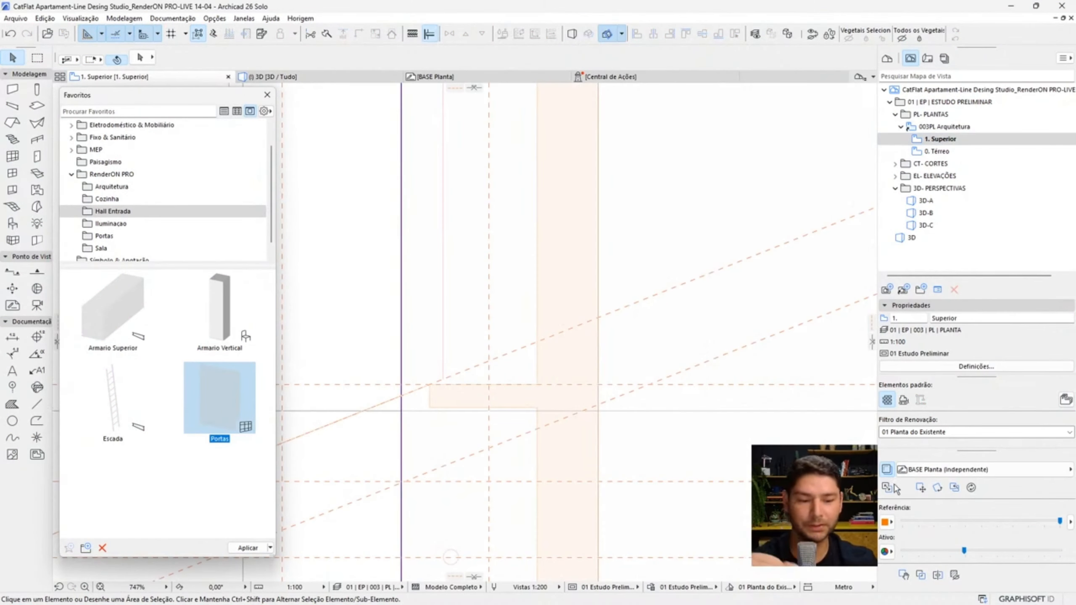
pyautogui.click(887, 473)
pyautogui.scroll(-7, 649, 307)
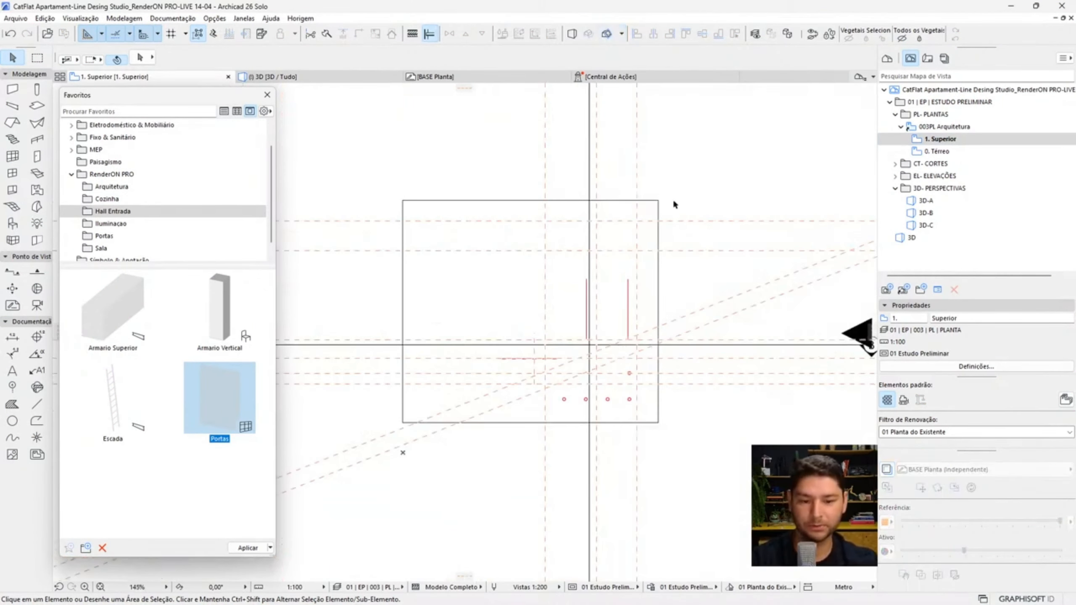
pyautogui.press('l')
pyautogui.click(695, 345)
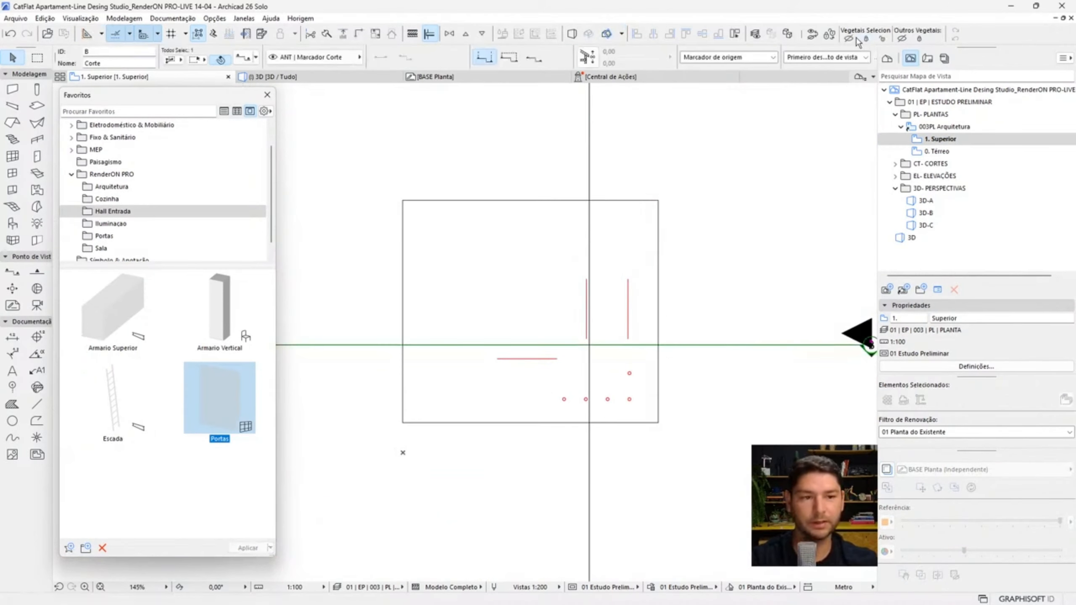
pyautogui.press('Escape')
pyautogui.scroll(4, 593, 390)
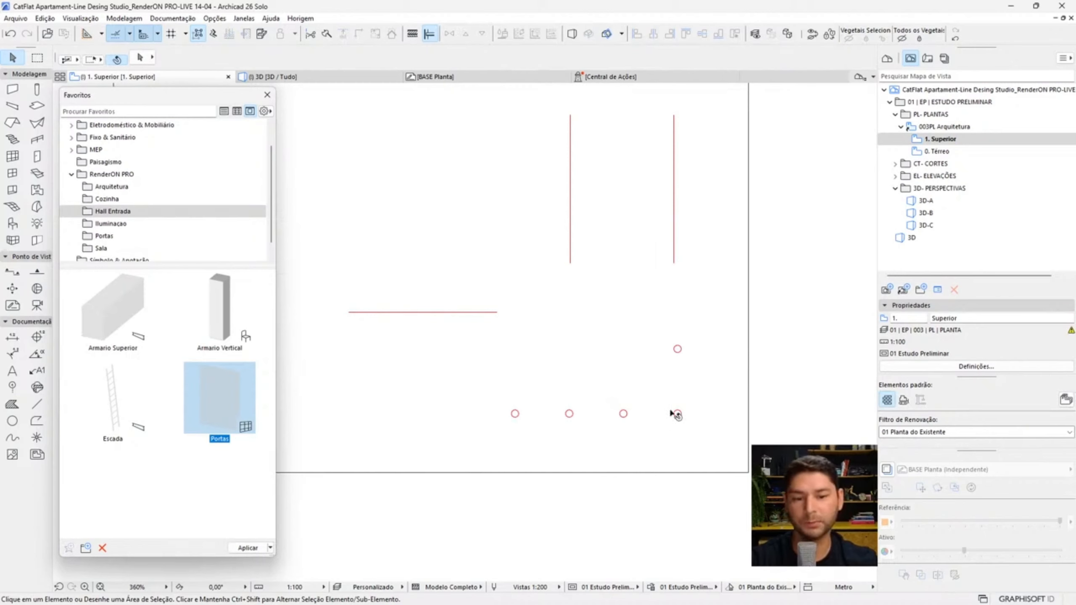
pyautogui.scroll(3, 678, 349)
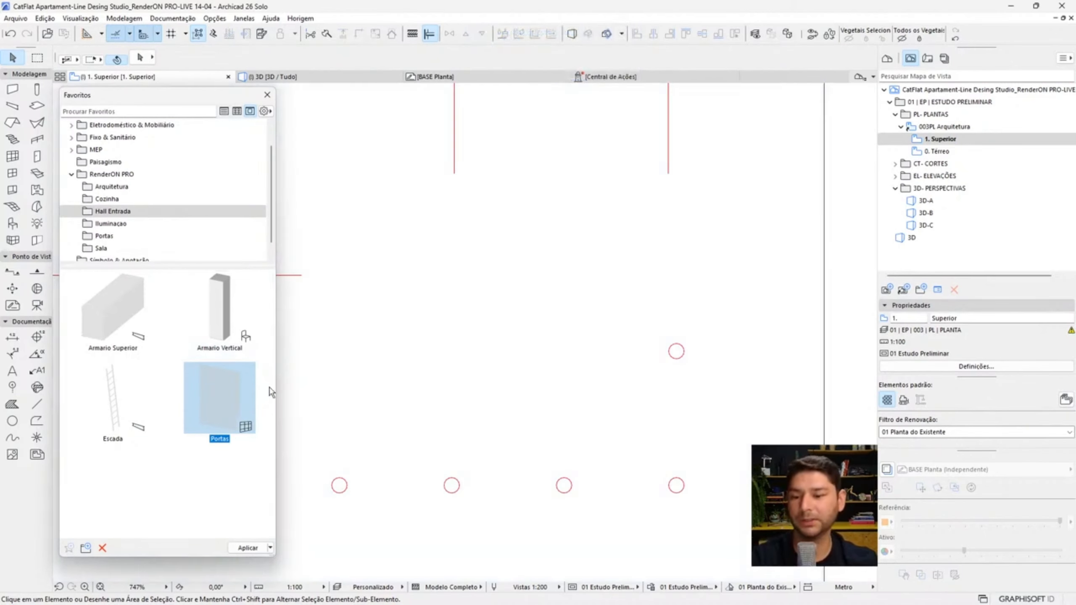
# - Apply the Spot Cozinha favorite from RenderON PRO's Iluminaçao folder and check its default luminaire settings
pyautogui.click(111, 224)
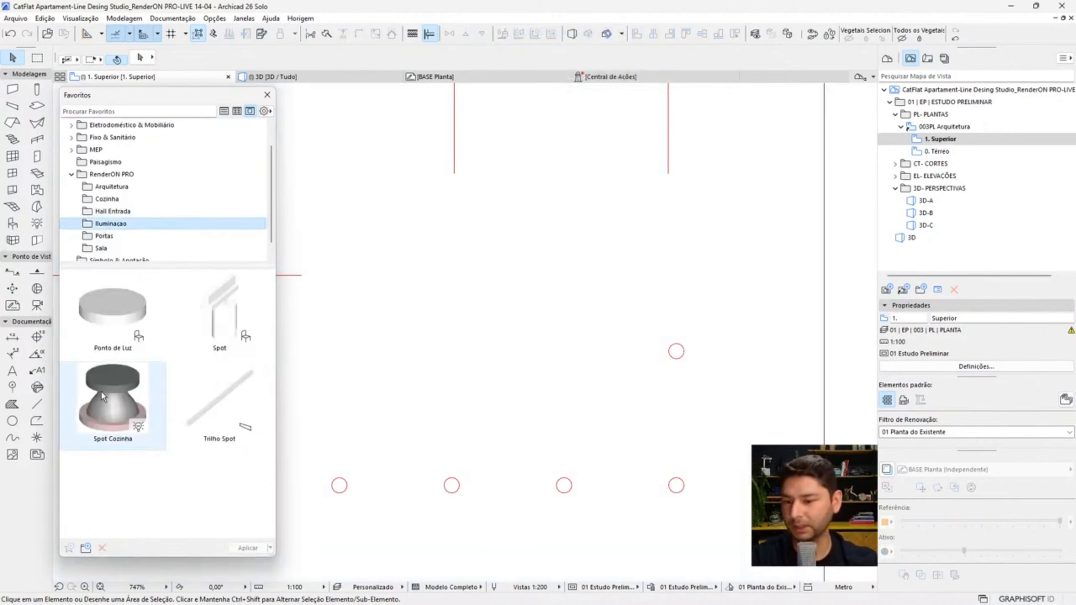
pyautogui.click(112, 410)
pyautogui.click(248, 548)
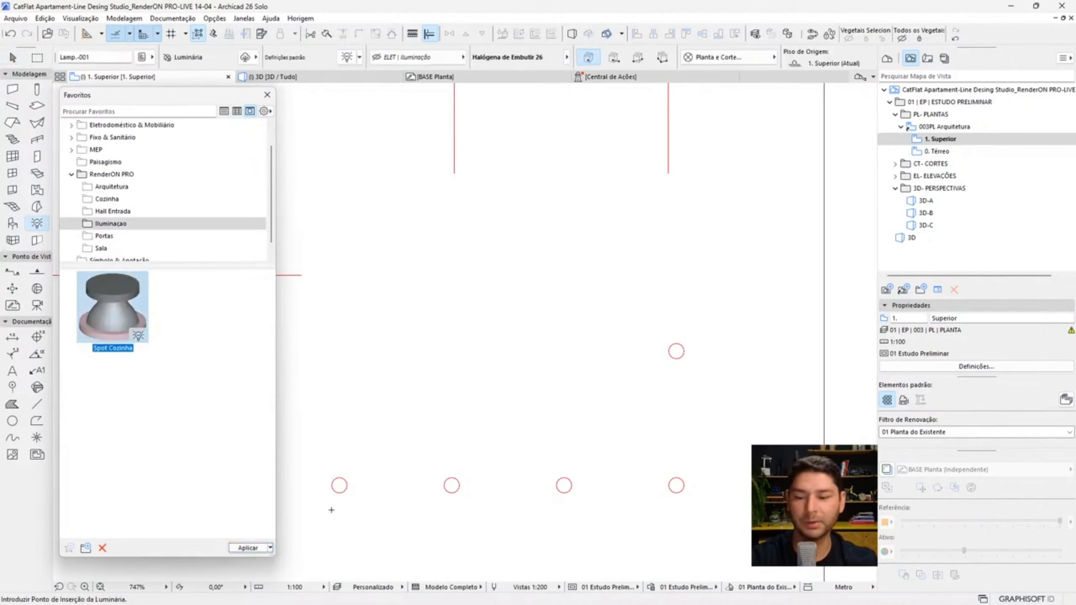
pyautogui.scroll(3, 337, 500)
pyautogui.hotkey('ctrl', 't')
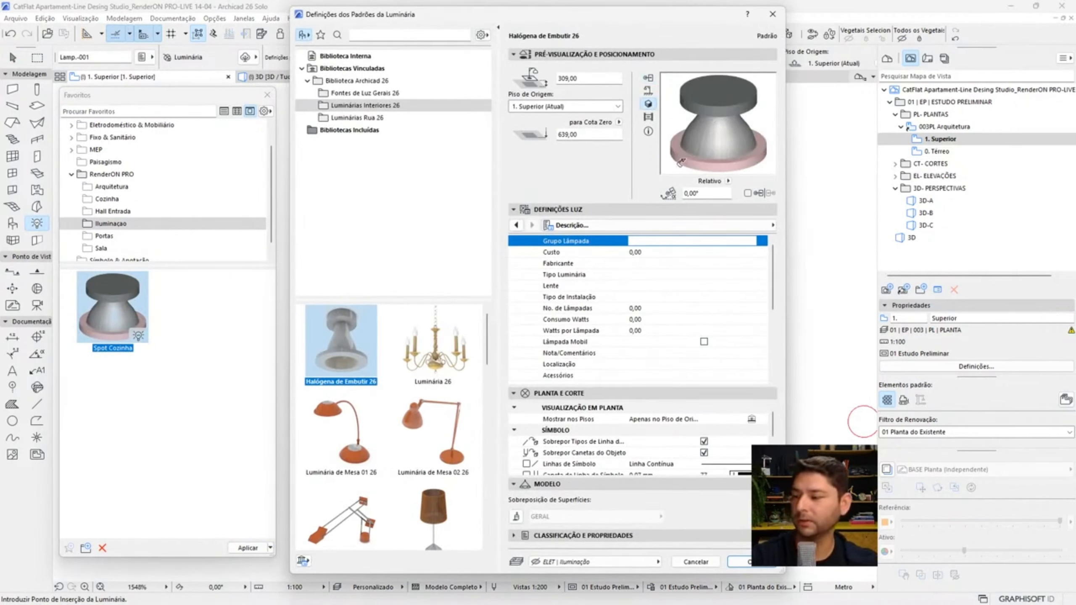
pyautogui.click(772, 17)
pyautogui.scroll(2, 399, 424)
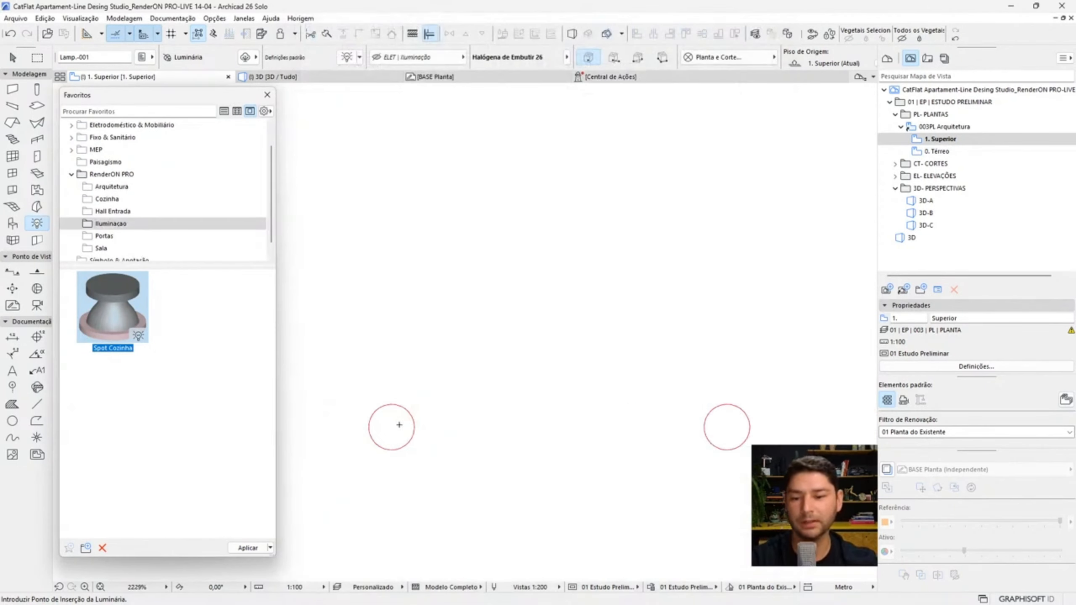
# - Place the kitchen spot at the center of the leftmost circle in the row, unlocking the ELET | Iluminação layer
pyautogui.click(393, 425)
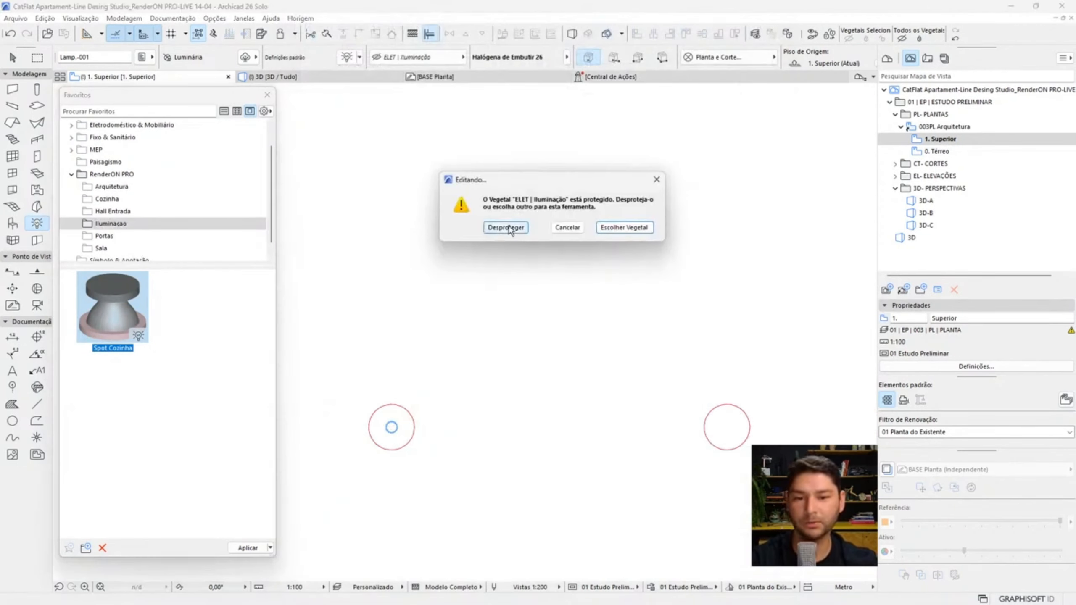
pyautogui.click(506, 228)
pyautogui.click(391, 428)
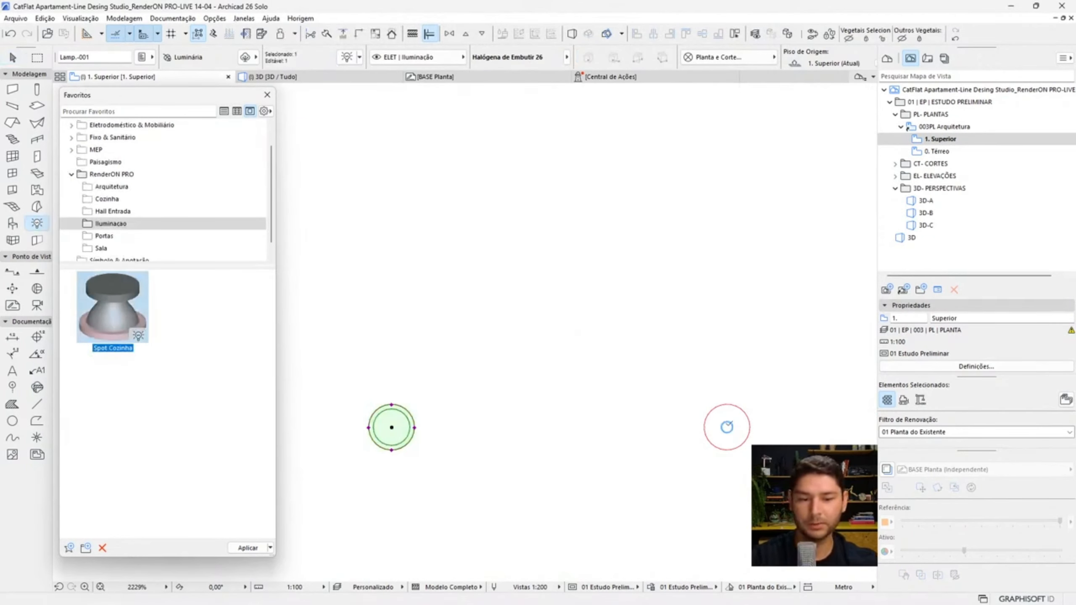
pyautogui.press('Escape')
pyautogui.scroll(-3, 727, 427)
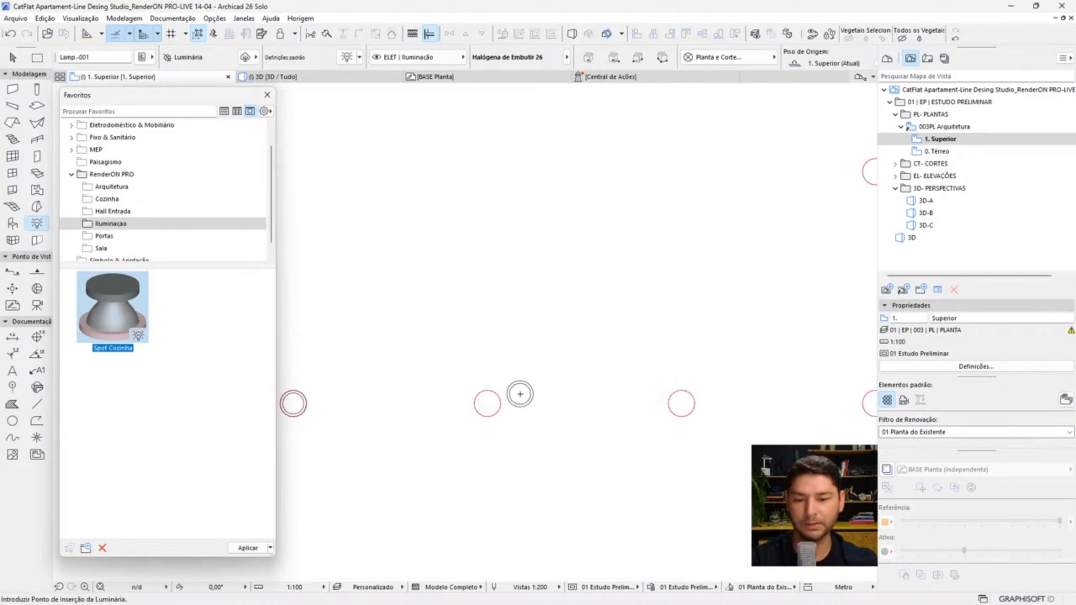
# - Insert another kitchen spot in open space and move it onto the single circle above the row's right end
pyautogui.click(569, 280)
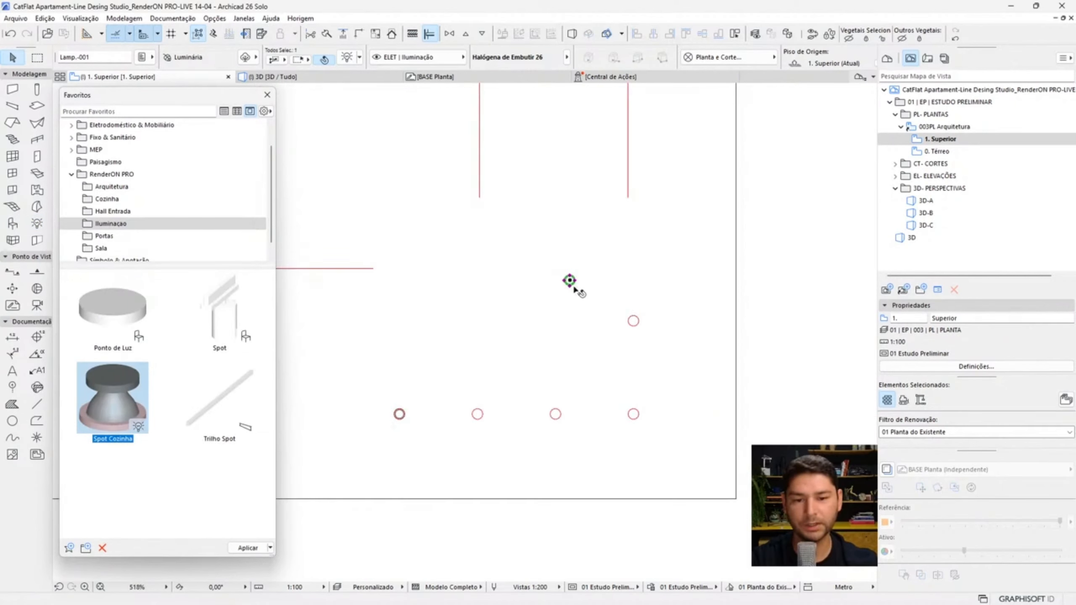
pyautogui.scroll(5, 569, 280)
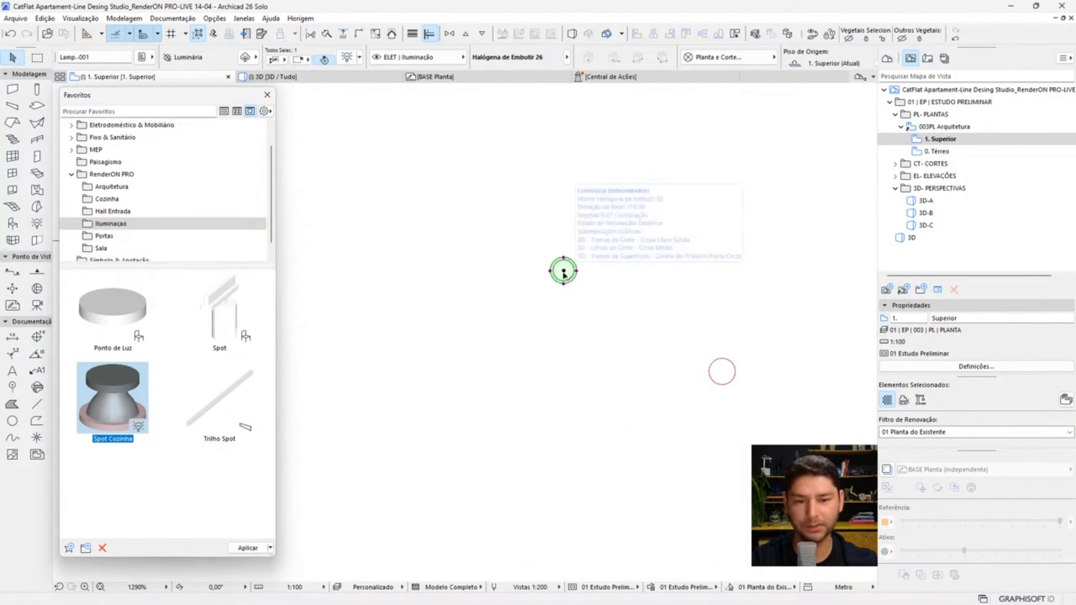
pyautogui.click(563, 271)
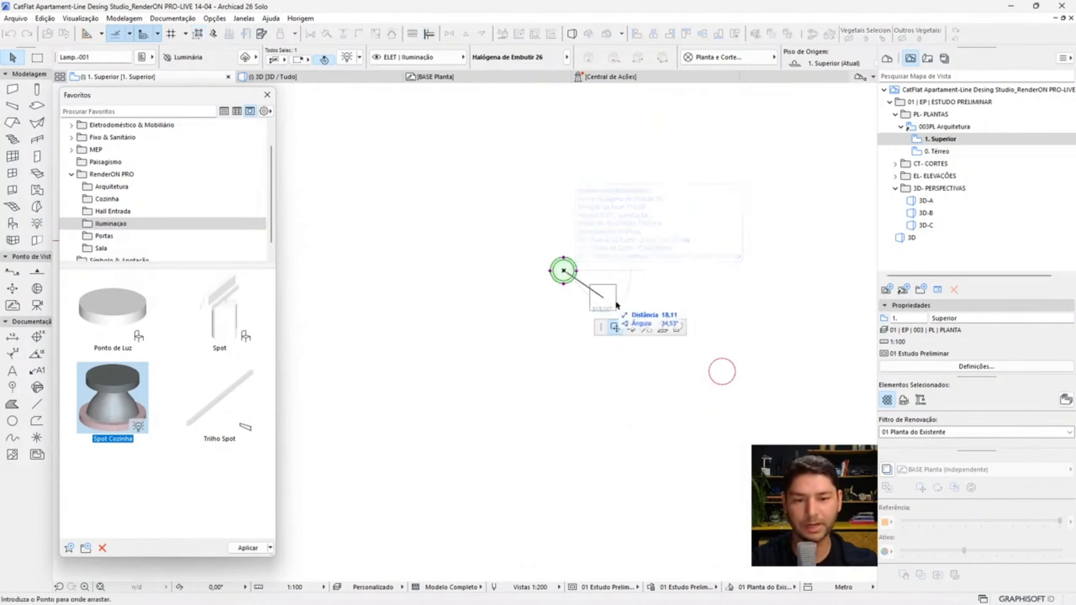
pyautogui.click(721, 372)
pyautogui.moveTo(721, 372); pyautogui.dragTo(693, 336, button='middle')
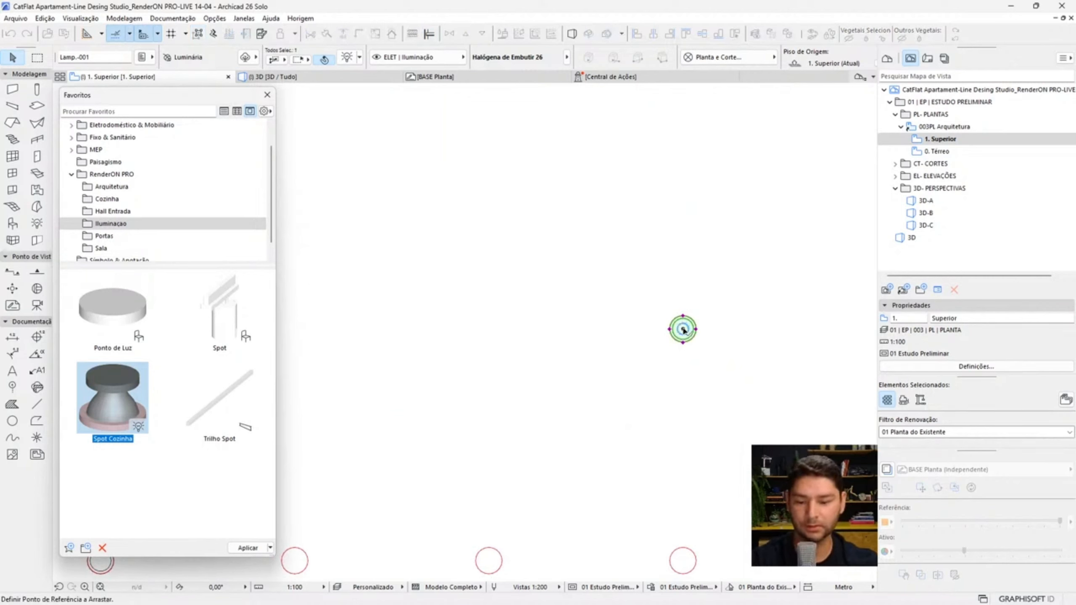
# - Multi-copy this kitchen spot onto the circles of the lower row, from right to left, and check the result in 3D
pyautogui.click(683, 331)
pyautogui.click(683, 330)
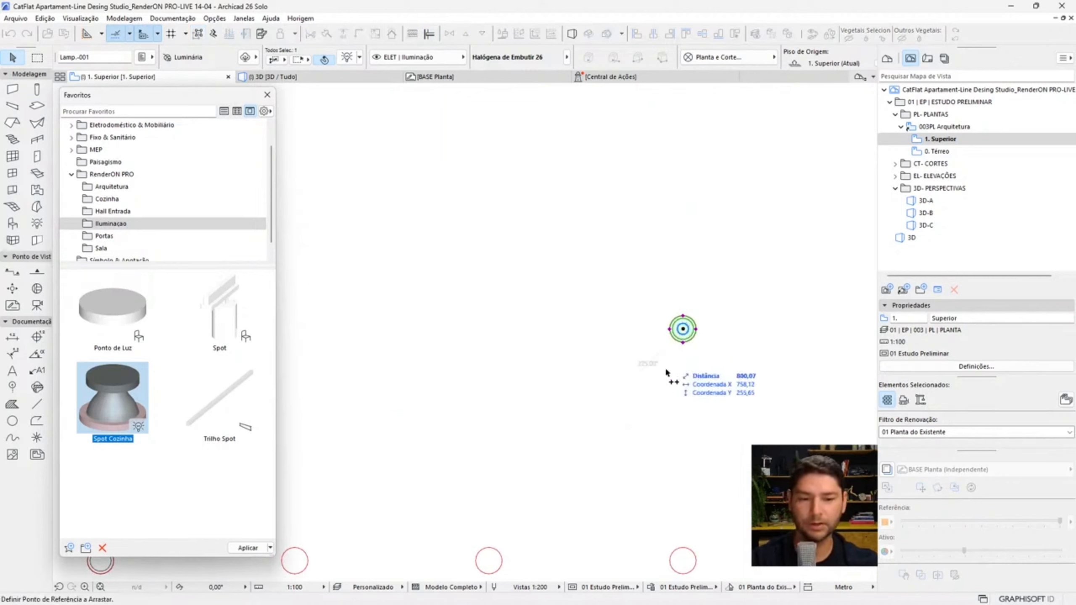
pyautogui.moveTo(673, 372); pyautogui.dragTo(646, 192, button='middle')
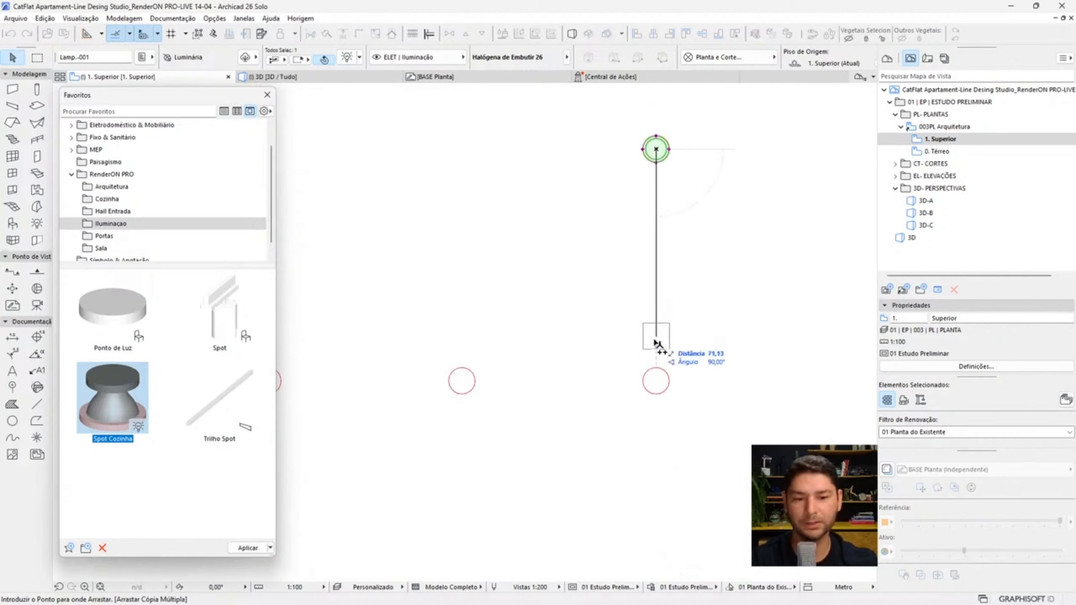
pyautogui.click(656, 381)
pyautogui.click(462, 381)
pyautogui.moveTo(465, 383); pyautogui.dragTo(777, 355, button='middle')
pyautogui.click(581, 353)
pyautogui.doubleClick(386, 353)
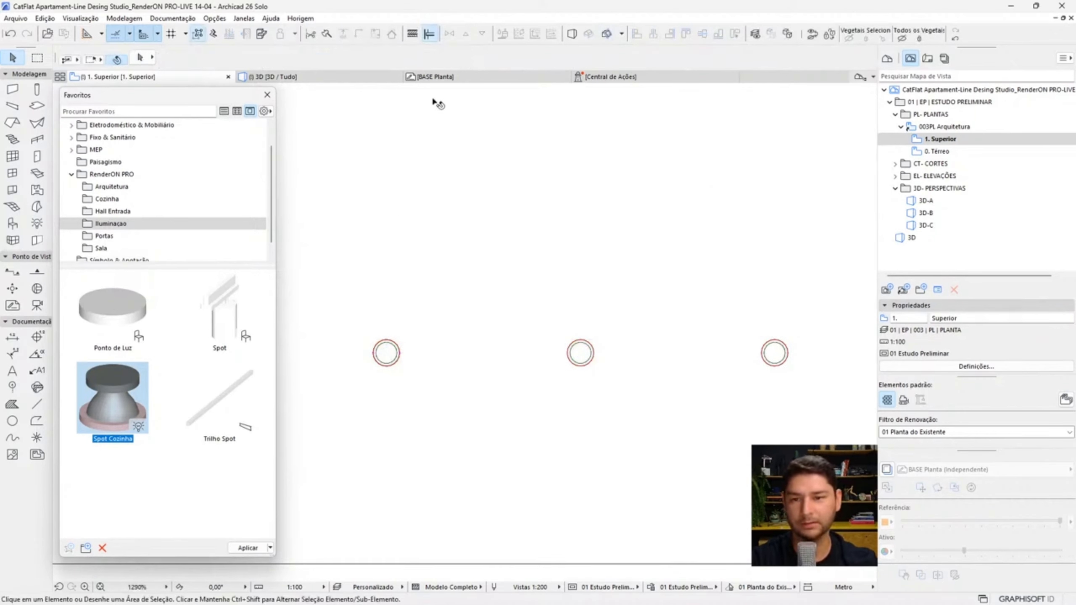
pyautogui.click(315, 77)
pyautogui.keyDown('shift'); pyautogui.moveTo(367, 287); pyautogui.dragTo(518, 157, button='middle'); pyautogui.keyUp('shift')
# - Back on the floor plan, apply the Spot favorite and place one centered on the lower end of the left vertical rail line
pyautogui.press('F2')
pyautogui.scroll(2, 523, 160)
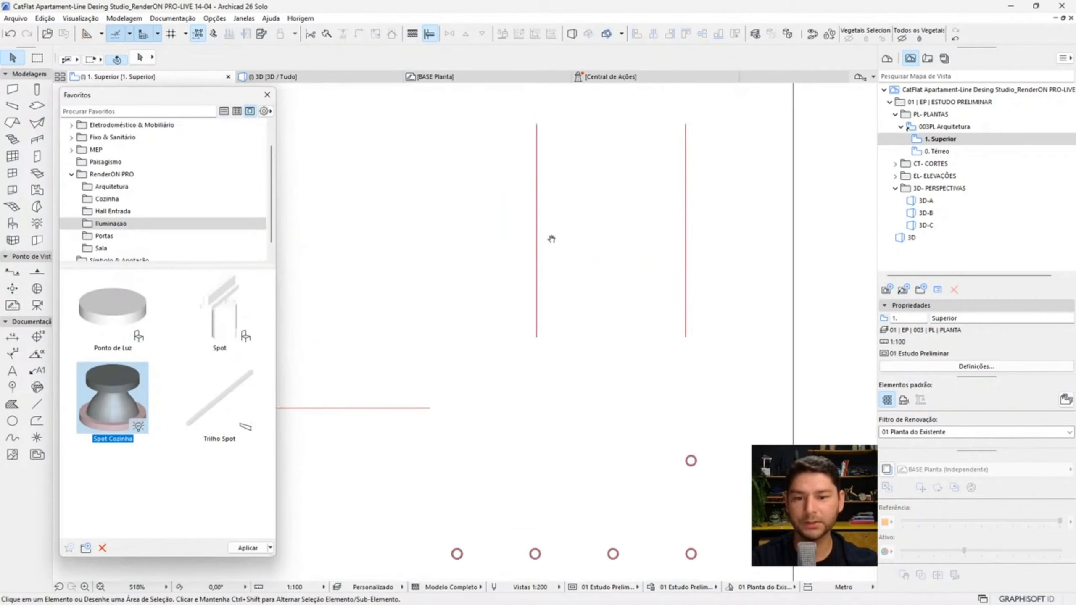
pyautogui.click(227, 323)
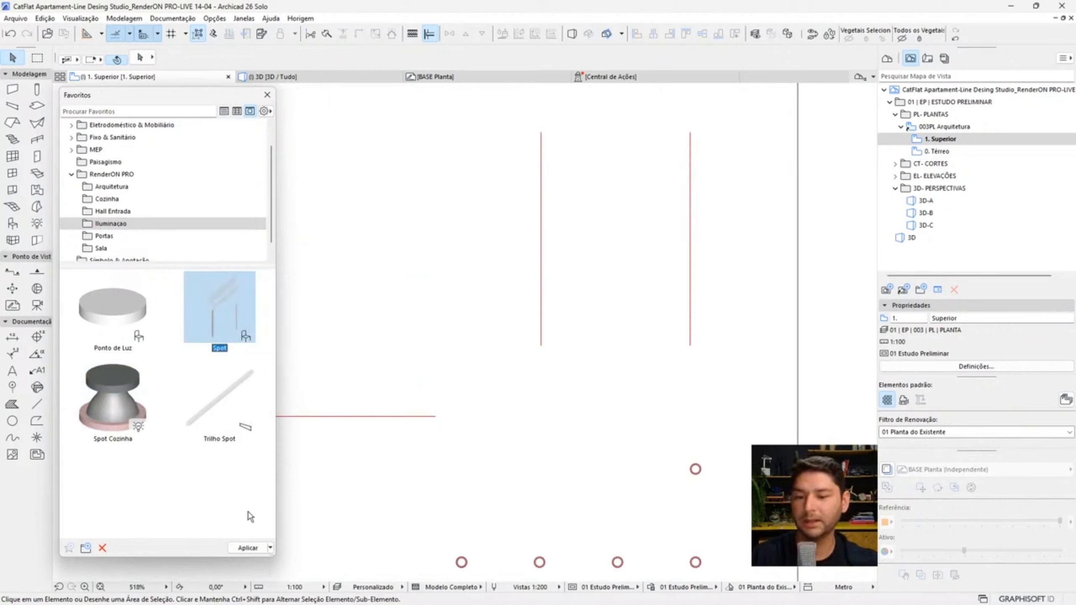
pyautogui.click(246, 548)
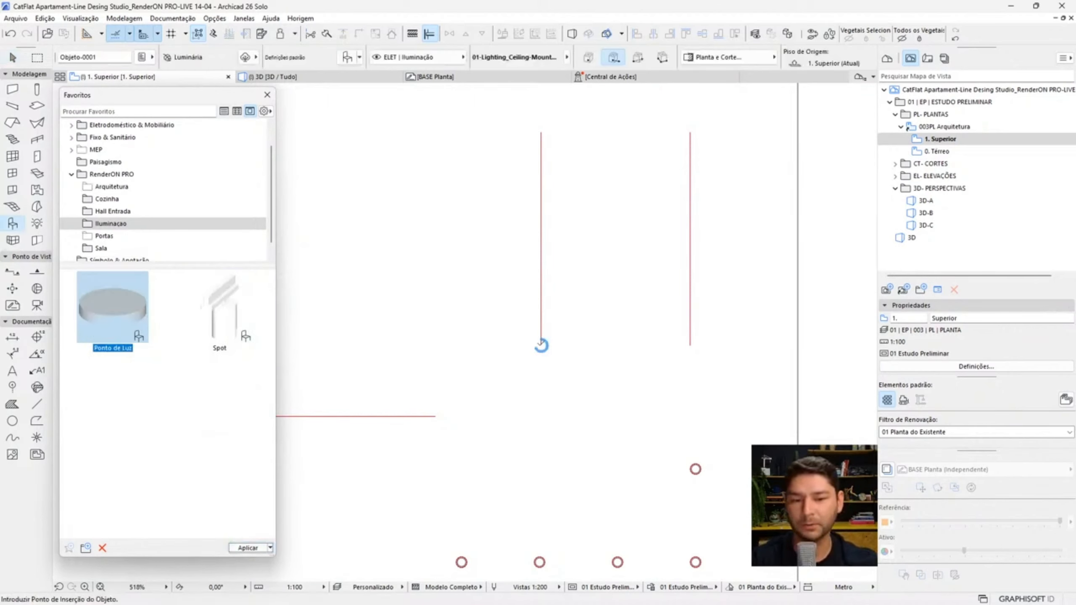
pyautogui.click(541, 346)
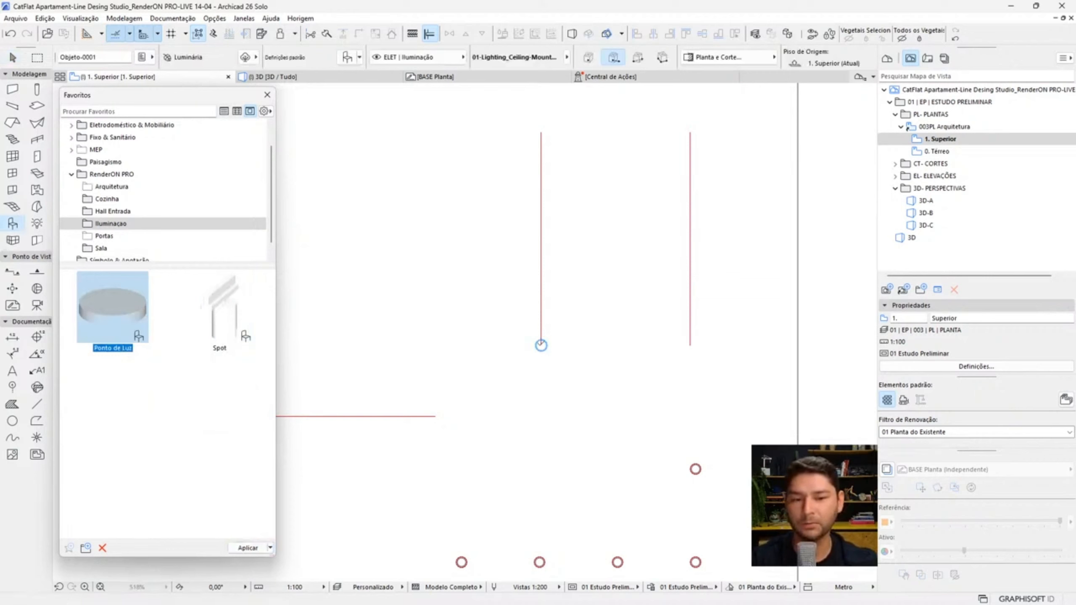
pyautogui.click(568, 341)
pyautogui.scroll(5, 563, 344)
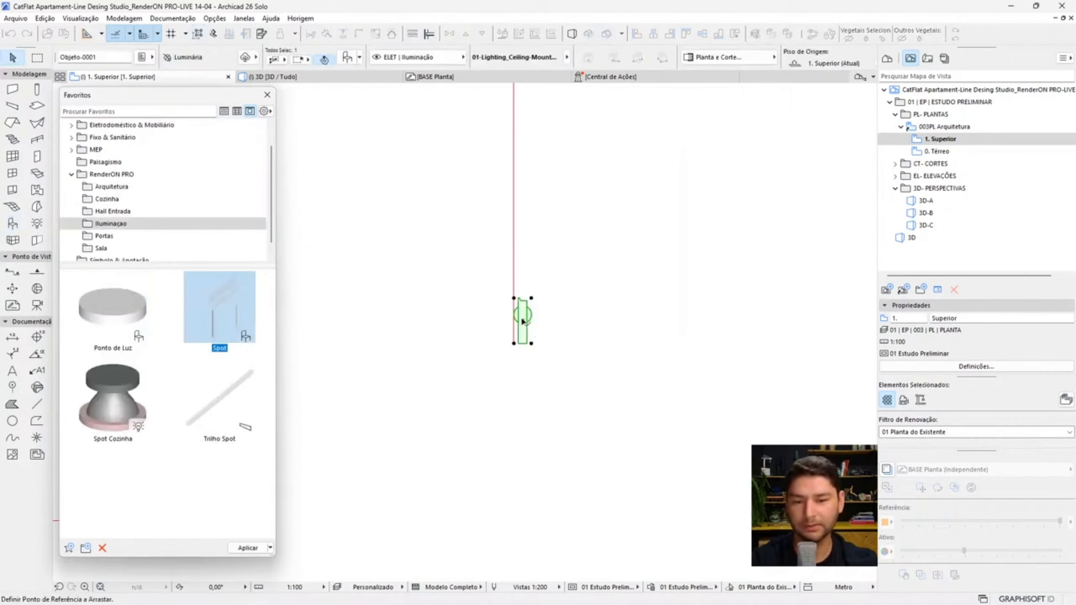
pyautogui.moveTo(523, 321); pyautogui.dragTo(522, 349)
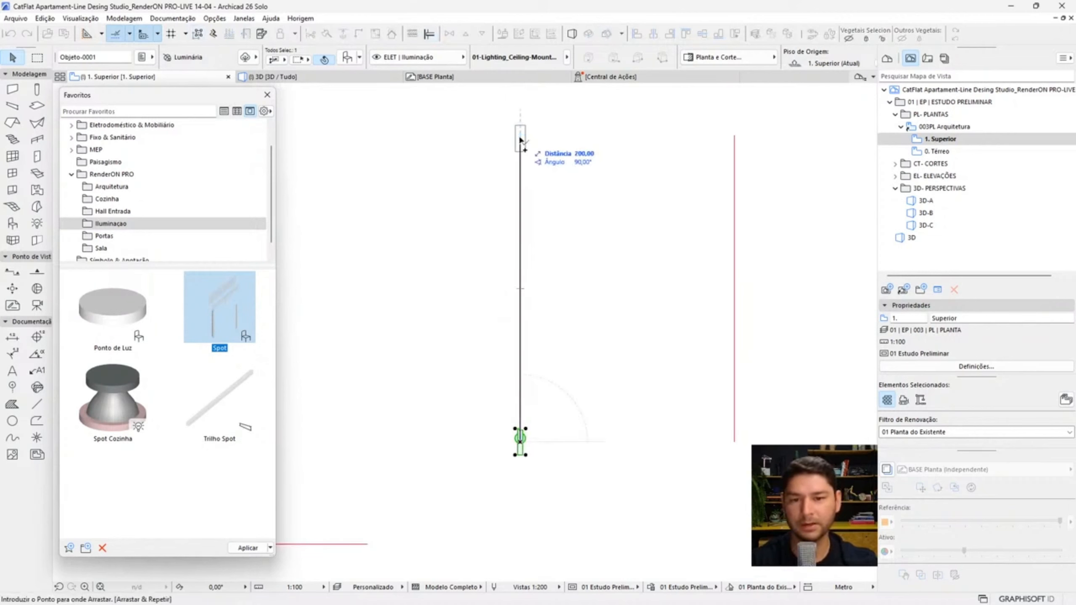
# - Copy the track spot 200 up to the rail line's upper end and 100 back to its midpoint, and check them in 3D
pyautogui.click(519, 136)
pyautogui.click(520, 136)
pyautogui.hotkey('ctrl', 'shift', 'd')
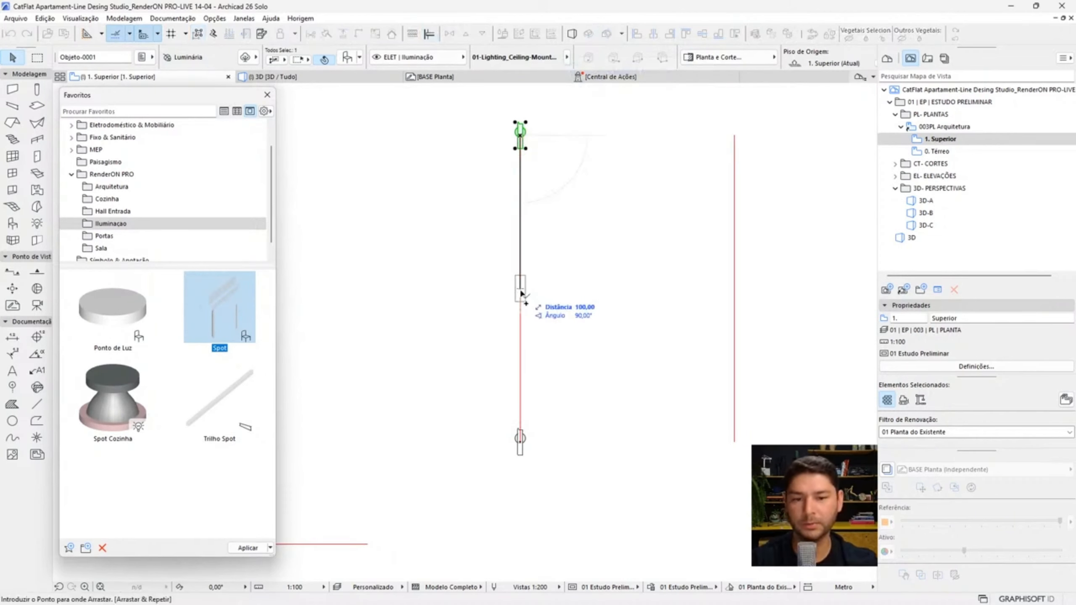
pyautogui.click(521, 289)
pyautogui.click(383, 79)
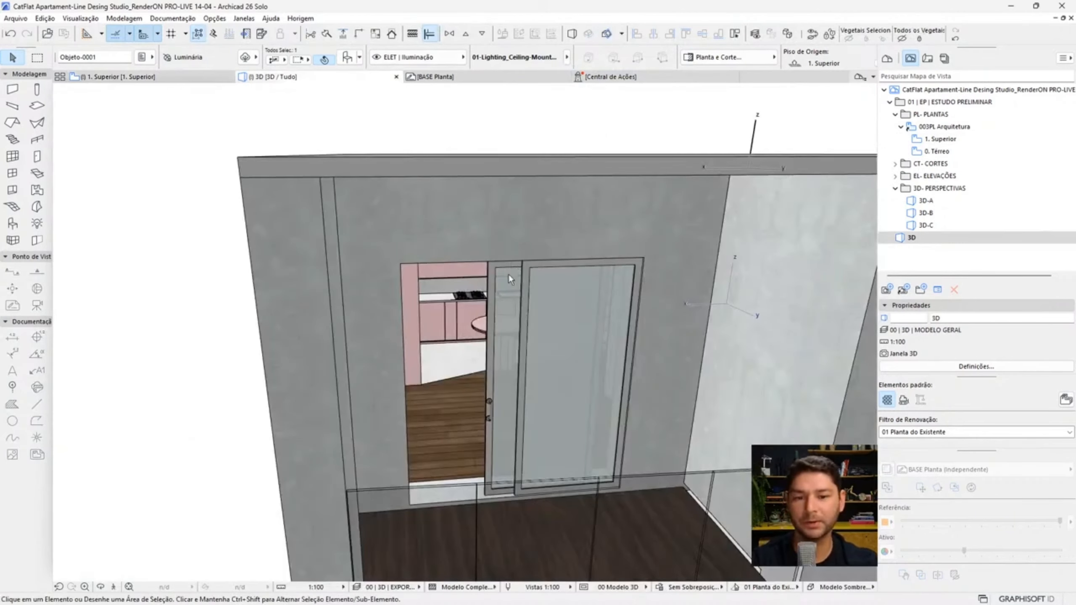
pyautogui.scroll(5, 532, 171)
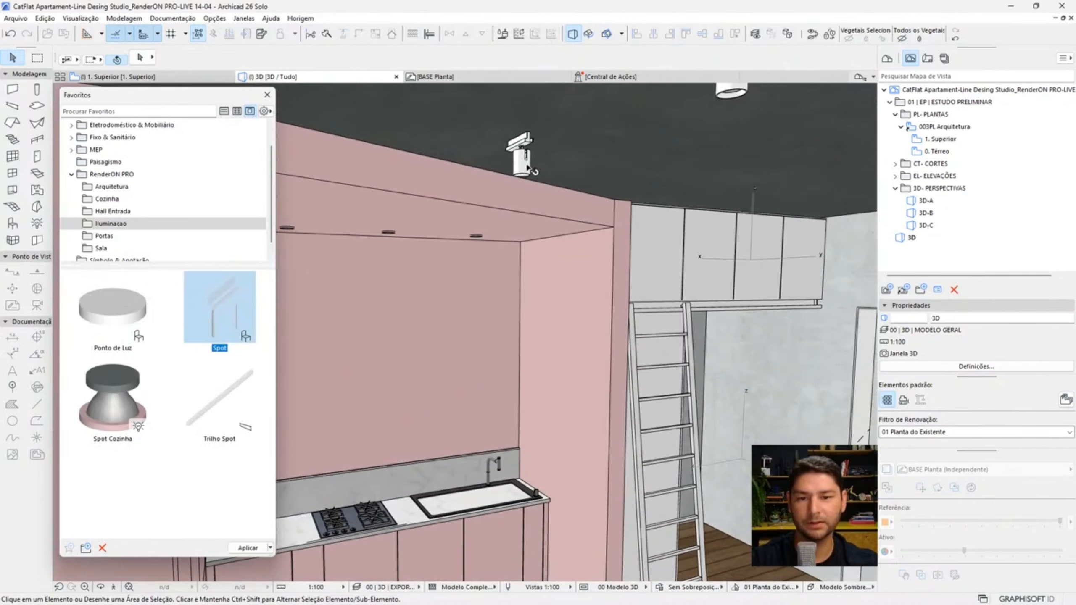
# - On the upper floor plan, copy the three track spots from the left vertical rail line to the right vertical rail line
pyautogui.keyDown('shift'); pyautogui.moveTo(533, 171); pyautogui.dragTo(475, 228, button='middle'); pyautogui.keyUp('shift')
pyautogui.click(199, 77)
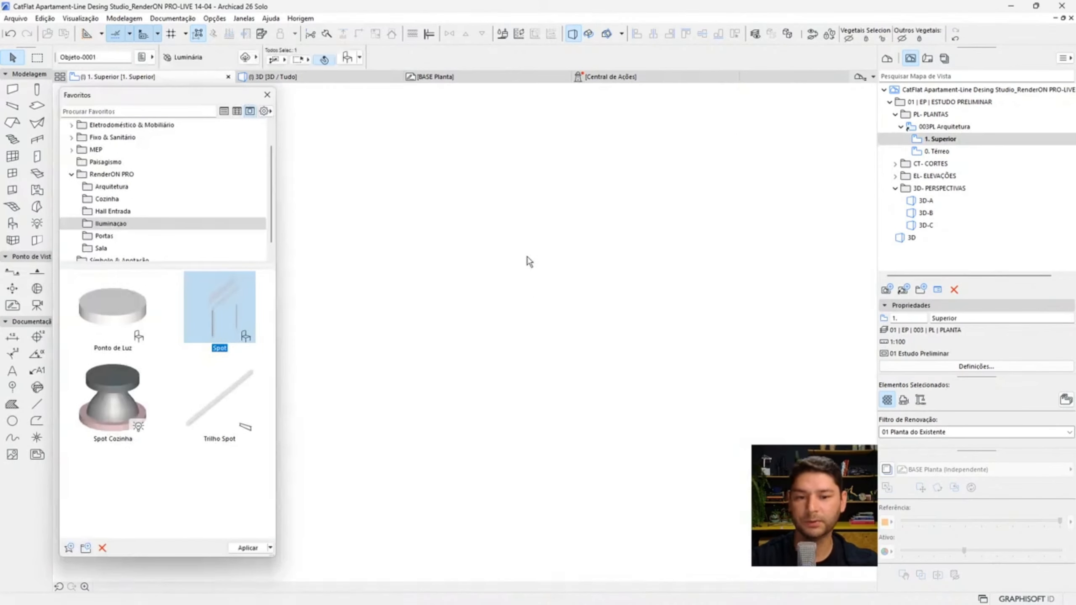
pyautogui.keyDown('shift'); pyautogui.click(520, 135); pyautogui.keyUp('shift')
pyautogui.keyDown('shift'); pyautogui.click(521, 441); pyautogui.keyUp('shift')
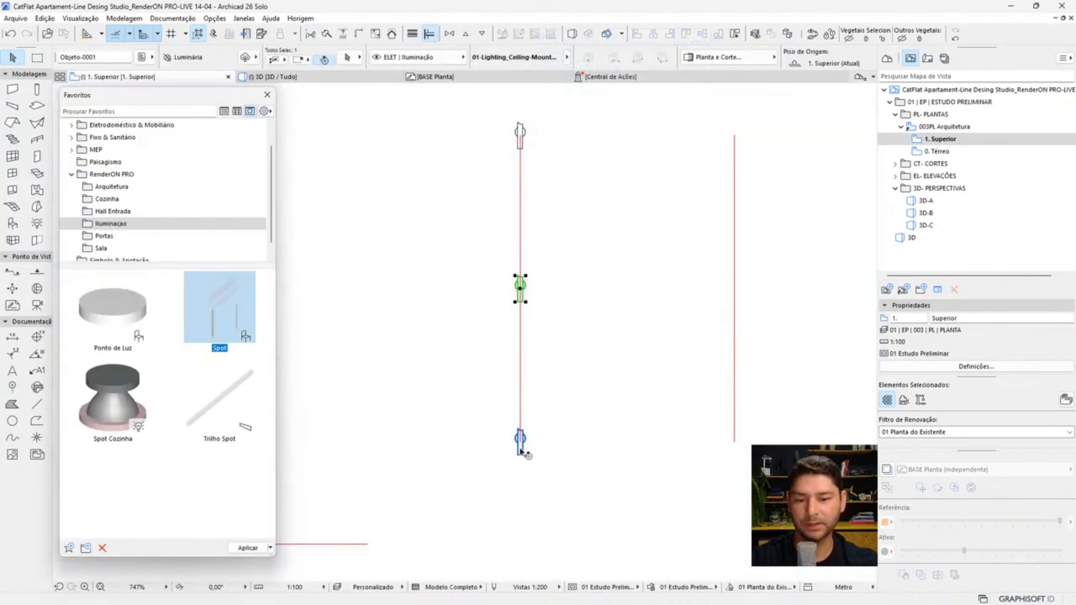
pyautogui.hotkey('ctrl', 'shift', 'd')
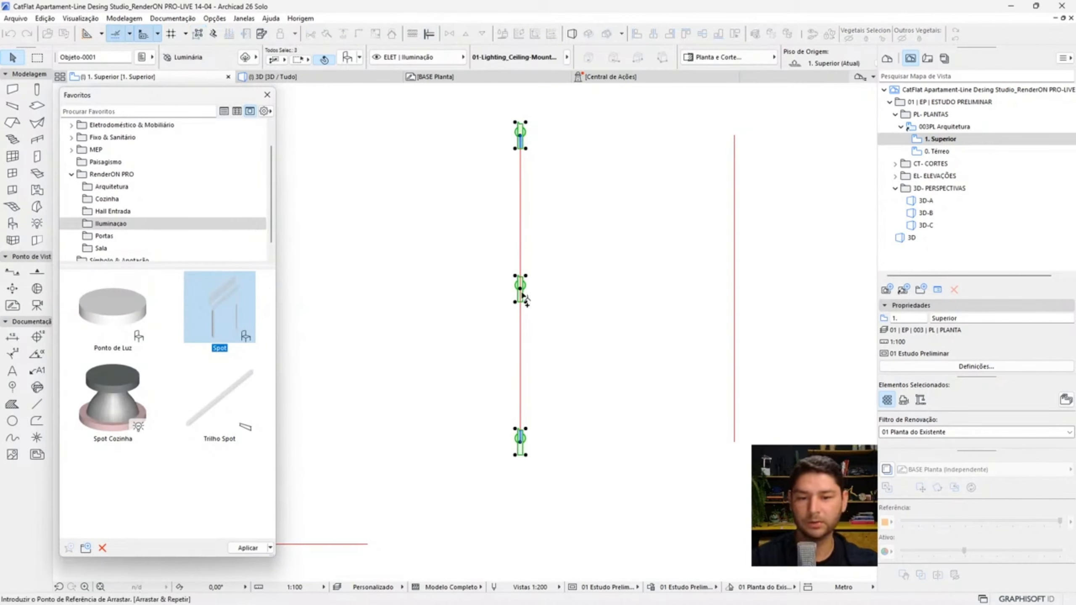
pyautogui.click(520, 288)
pyautogui.click(737, 140)
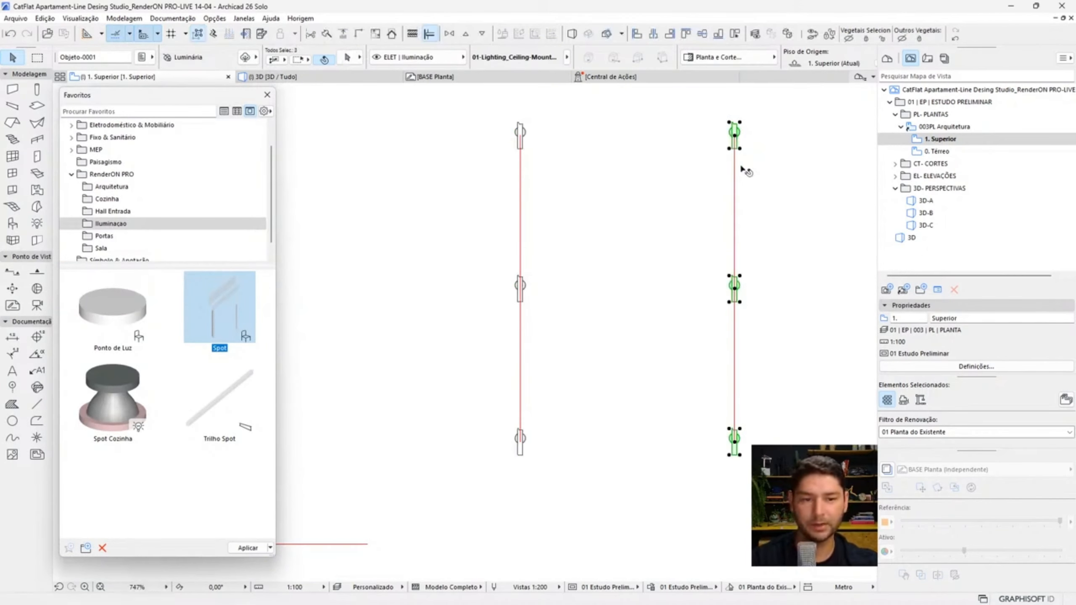
# - Move the three copied track spots into open space around the horizontal rail line and rotate them 90° counterclockwise
pyautogui.scroll(-3, 744, 173)
pyautogui.click(754, 218)
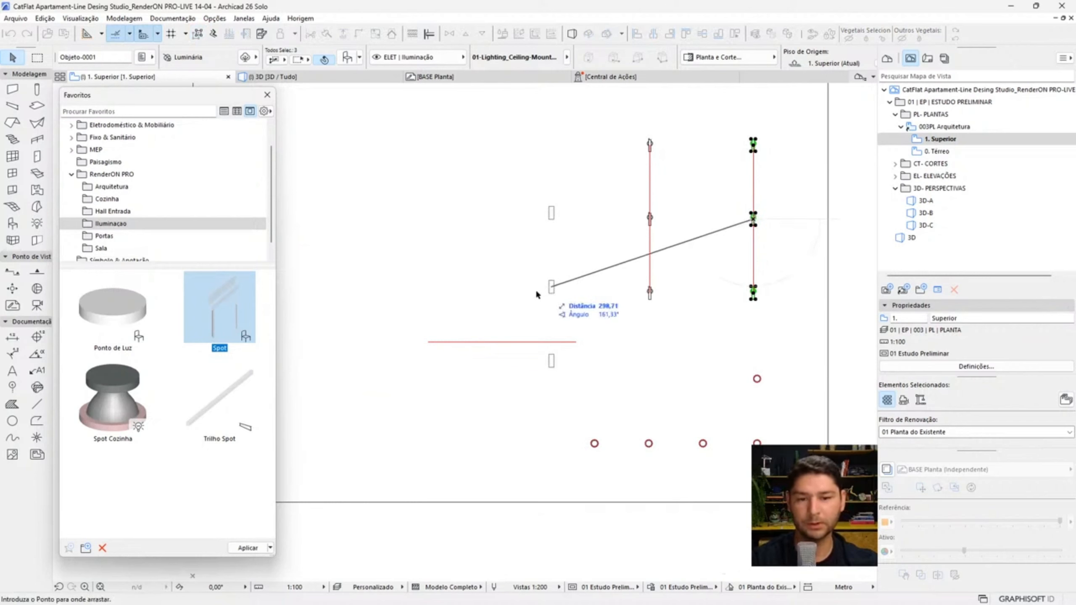
pyautogui.click(523, 293)
pyautogui.hotkey('ctrl', 'e')
pyautogui.click(502, 291)
pyautogui.click(512, 293)
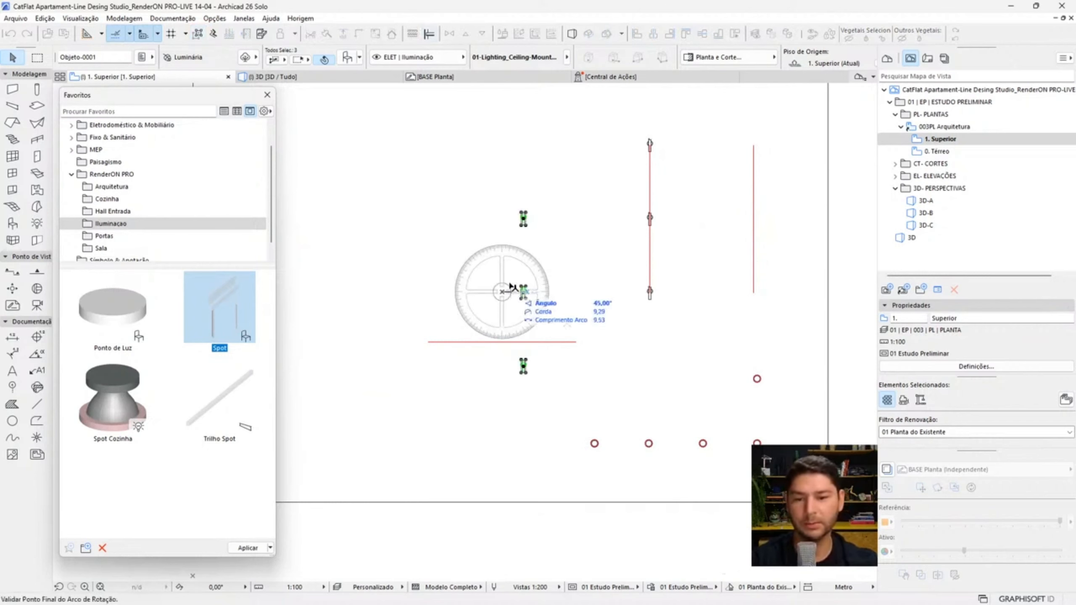
pyautogui.click(502, 260)
# - Move the rotated spots down onto the horizontal rail line, aligned with its right end, and check them in 3D
pyautogui.scroll(3, 505, 287)
pyautogui.hotkey('ctrl', 'd')
pyautogui.click(628, 259)
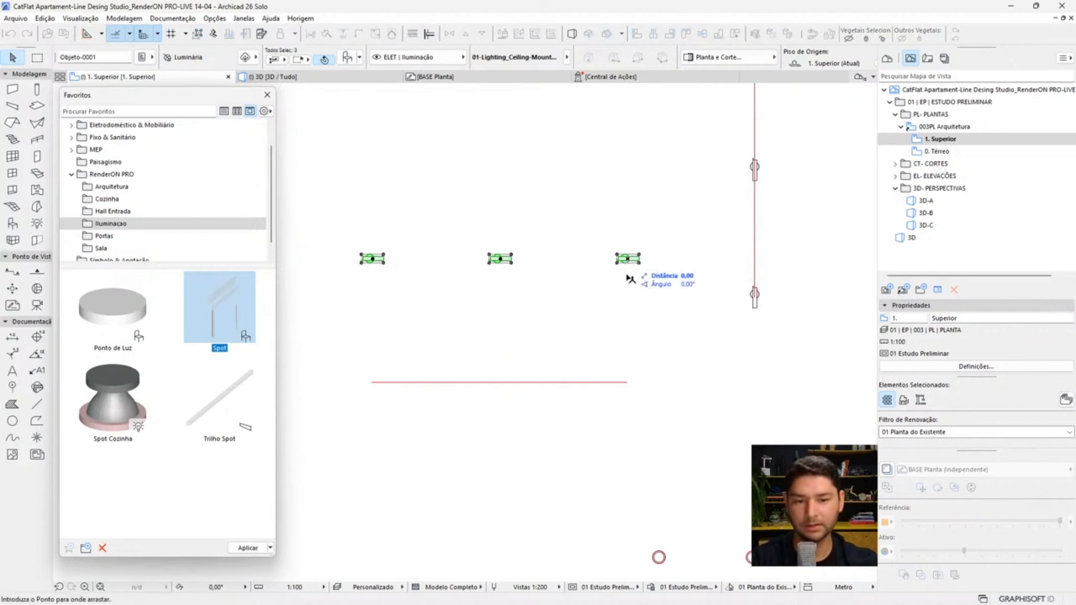
pyautogui.click(628, 383)
pyautogui.click(373, 77)
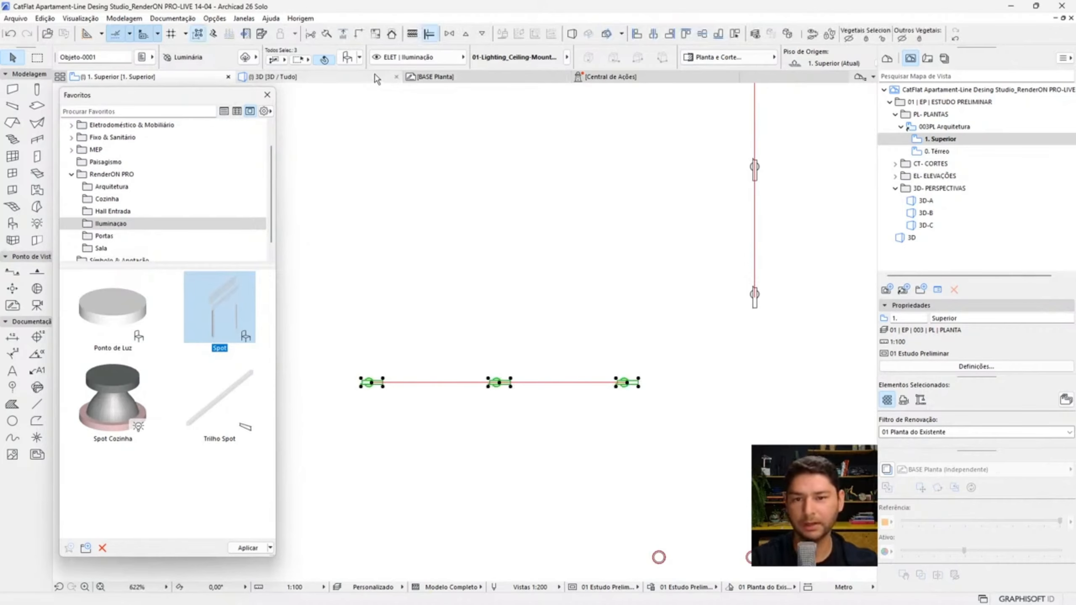
pyautogui.moveTo(728, 236)
pyautogui.mouseDown(button='middle')
pyautogui.moveTo(636, 233)
pyautogui.moveTo(739, 228)
pyautogui.mouseUp(button='middle')
pyautogui.scroll(2, 740, 229)
pyautogui.scroll(2, 617, 246)
pyautogui.press('F2')
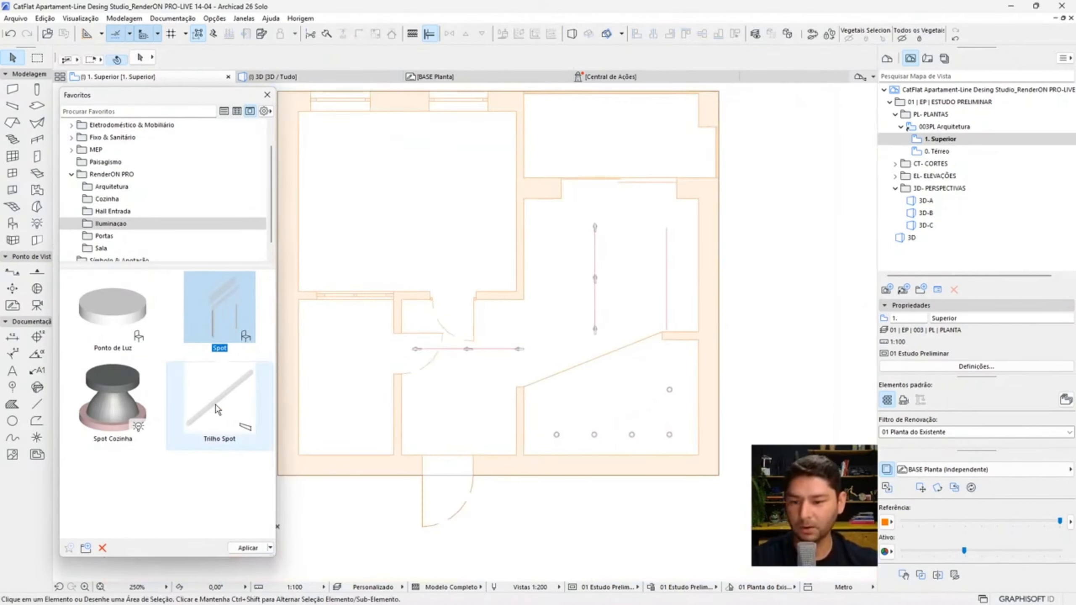
# - Apply the Trilho Spot favorite and review its Trilho- Iluminacao and Trilho- Iluminacao B segments in the default beam settings
pyautogui.click(217, 407)
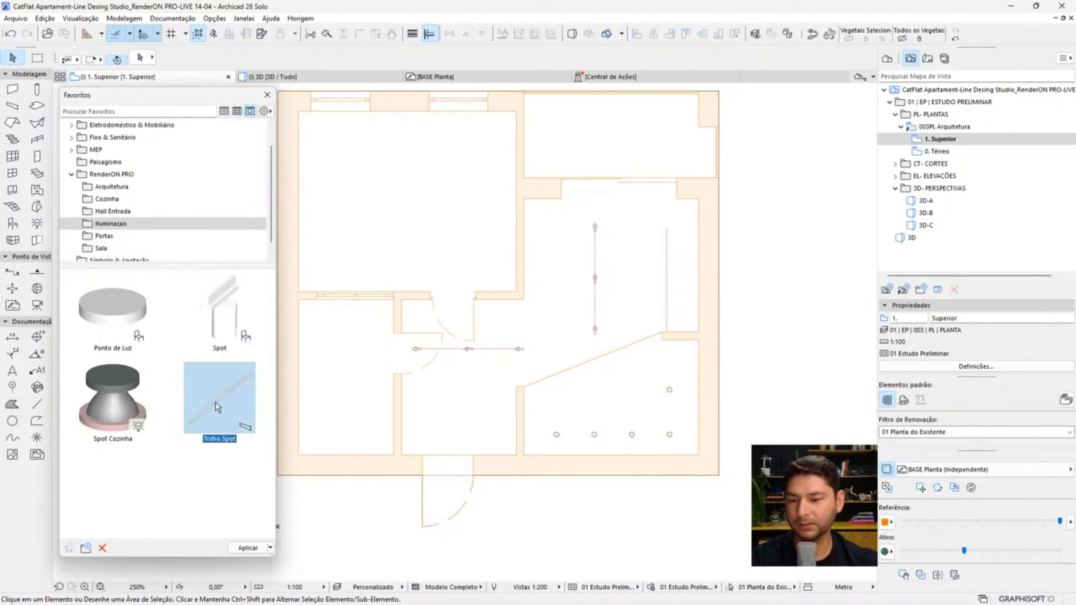
pyautogui.click(249, 549)
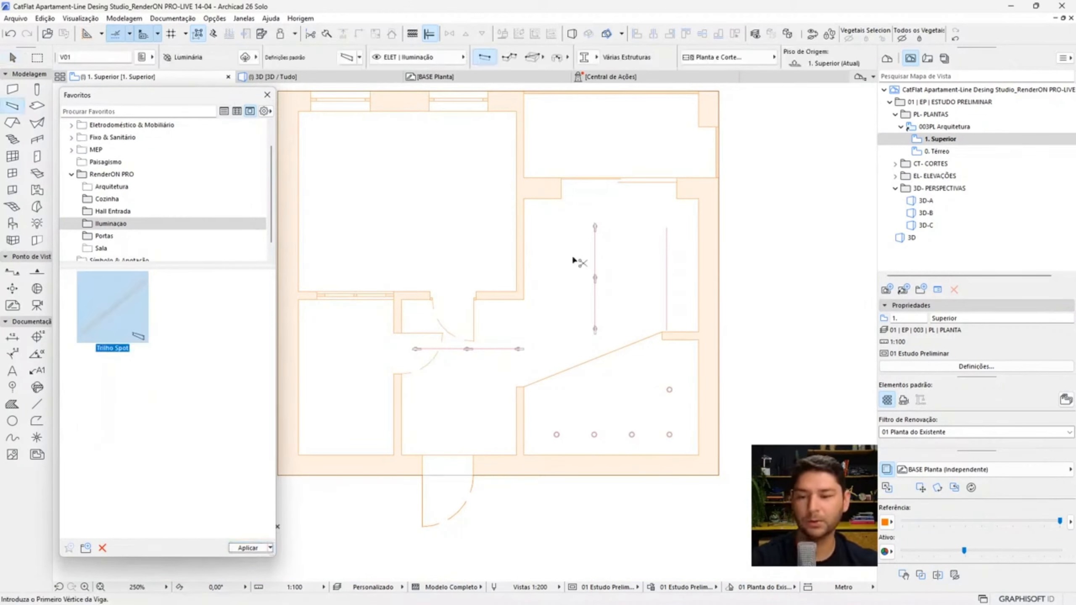
pyautogui.hotkey('ctrl', 't')
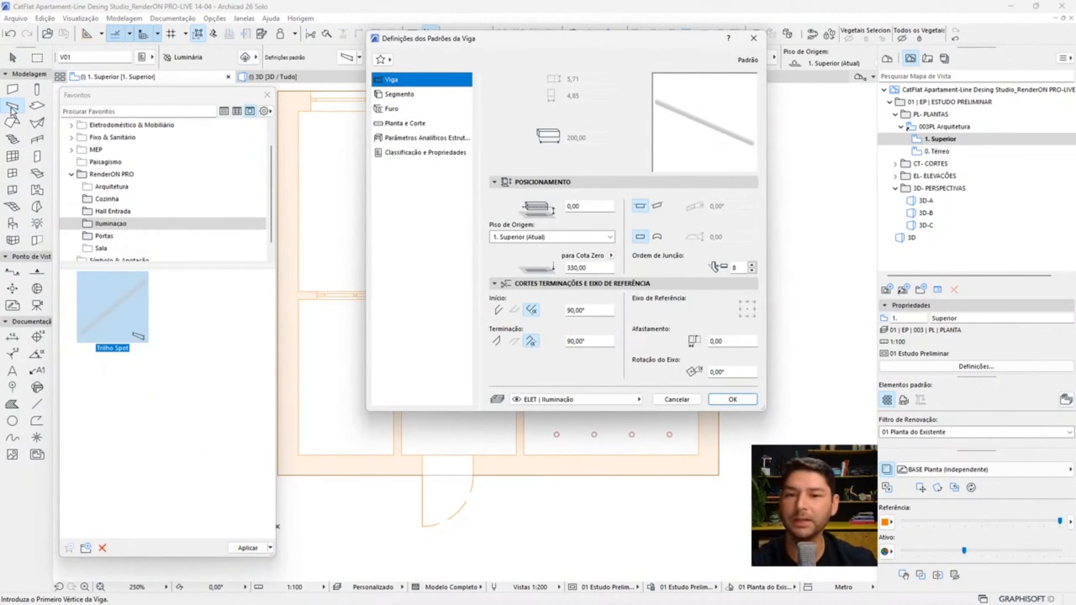
pyautogui.click(399, 94)
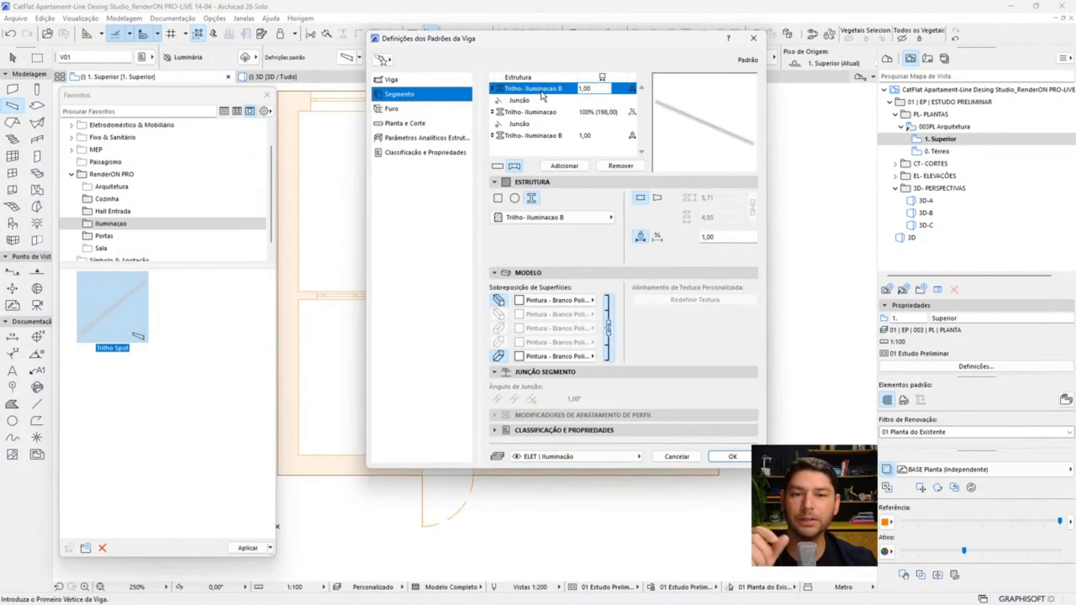
pyautogui.click(536, 112)
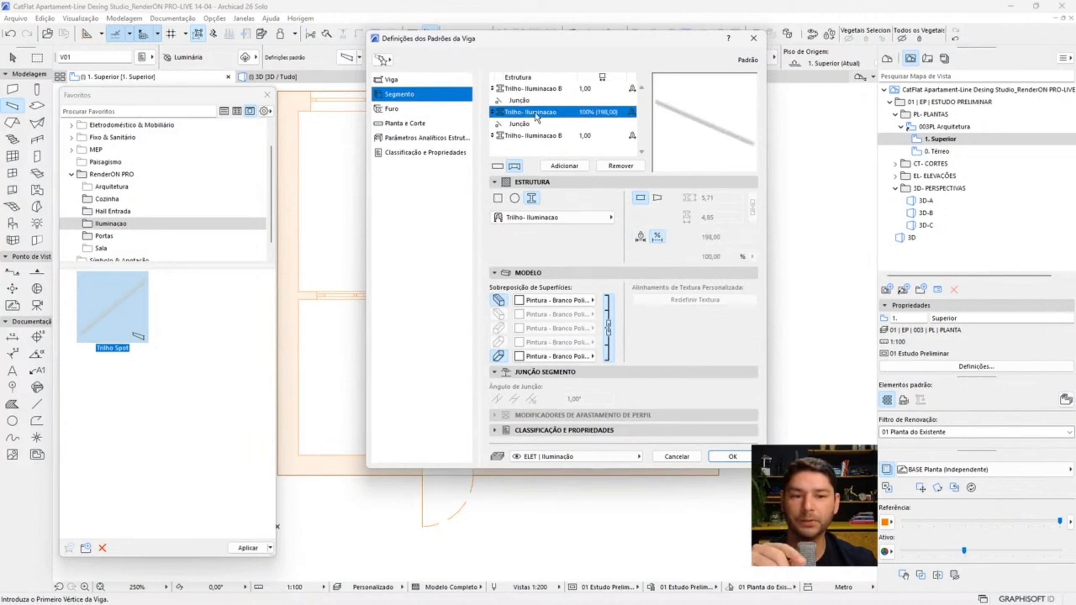
pyautogui.click(535, 113)
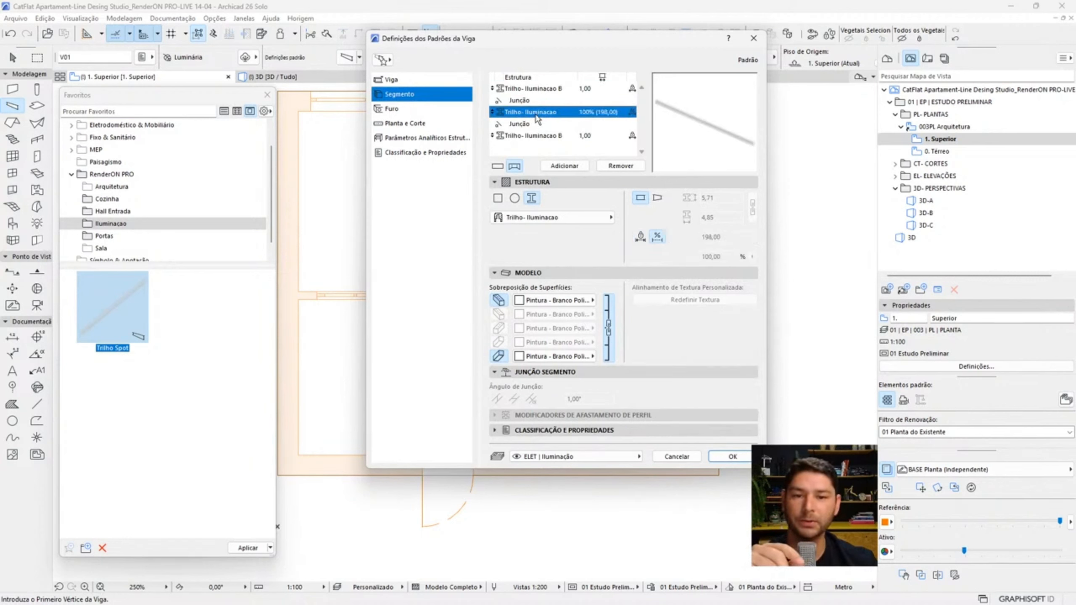
pyautogui.click(533, 89)
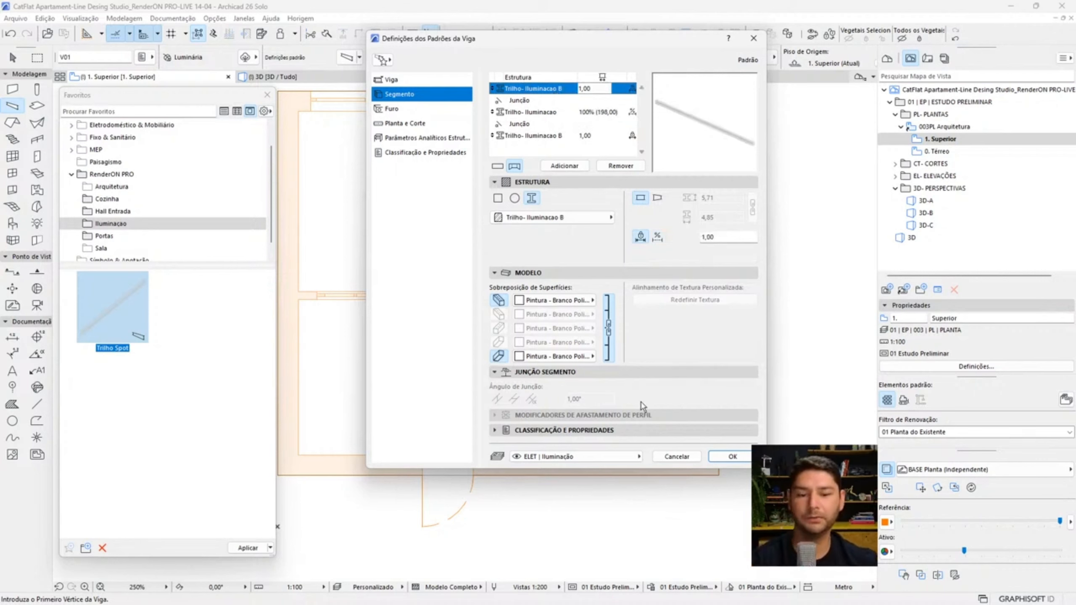
pyautogui.click(733, 457)
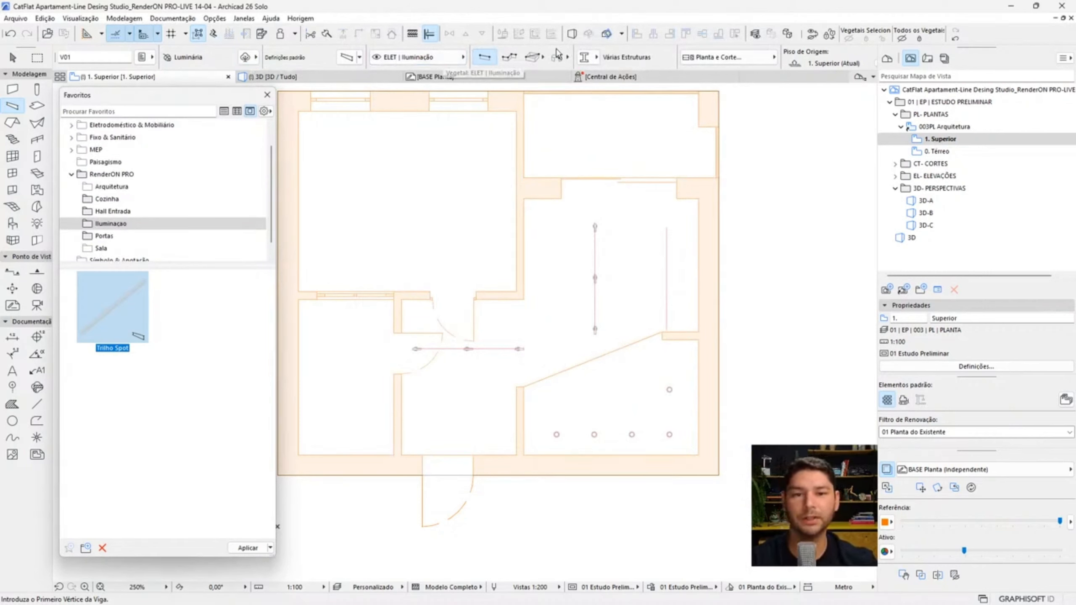
# - Draw the Trilho Spot beam along the horizontal rail line so that it spans all three track spots
pyautogui.scroll(-3, 608, 63)
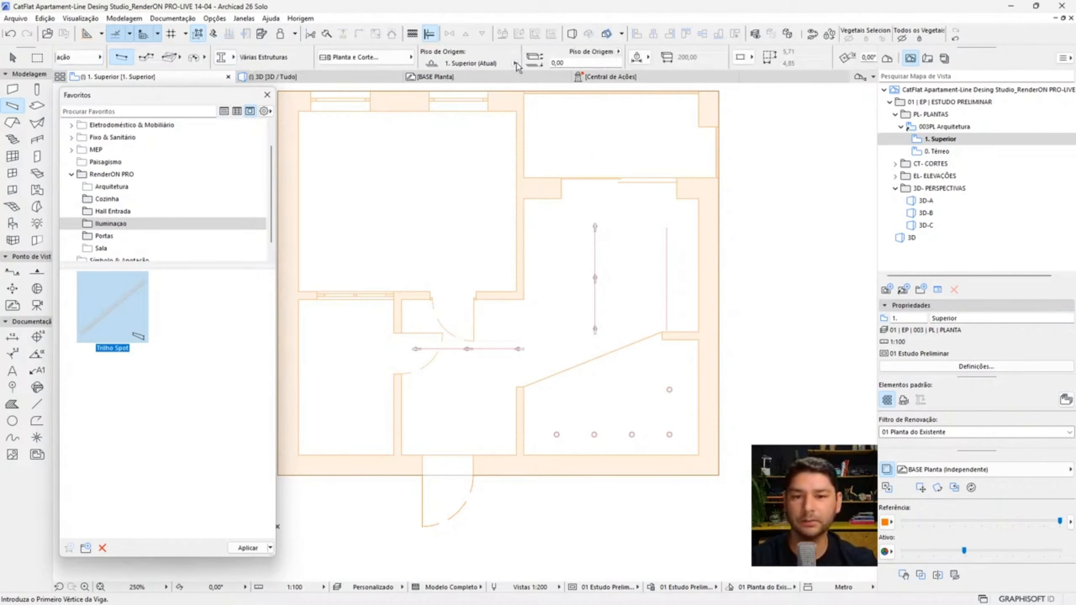
pyautogui.scroll(5, 432, 355)
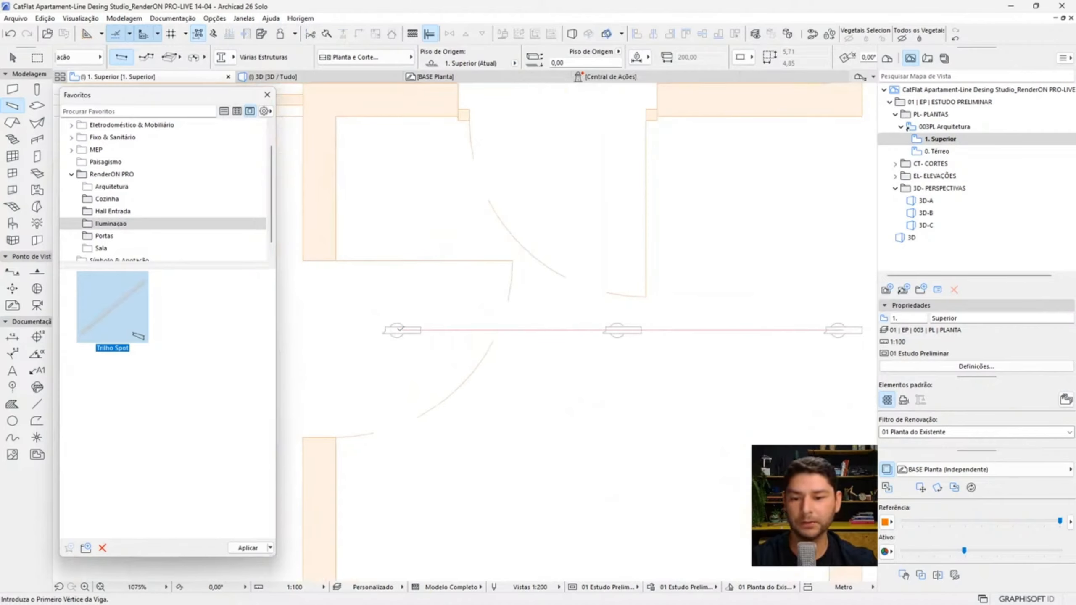
pyautogui.moveTo(729, 332); pyautogui.dragTo(613, 322, button='middle')
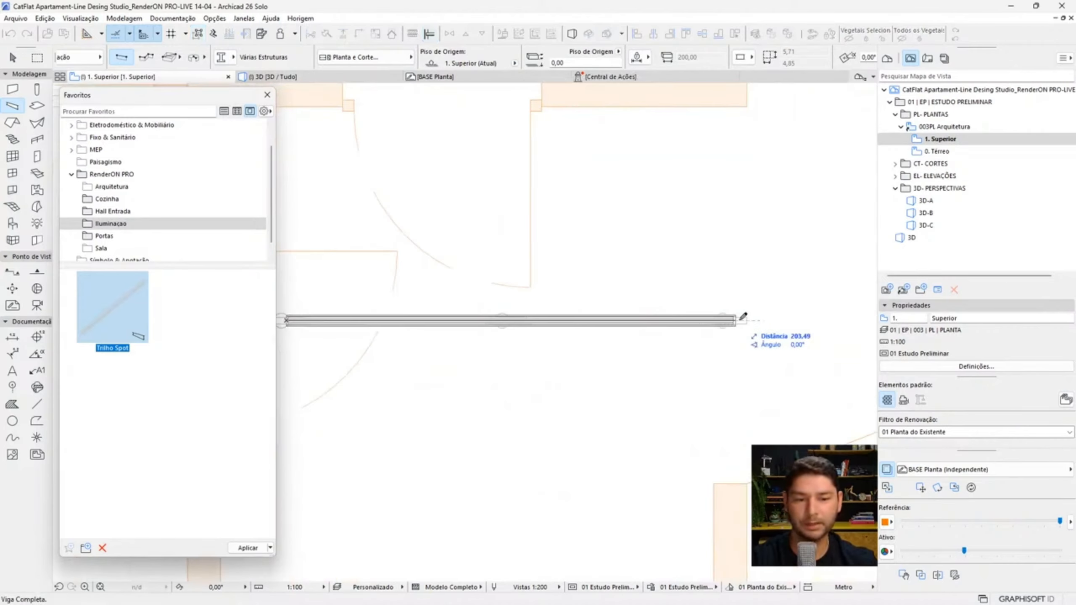
pyautogui.click(747, 321)
pyautogui.press('Escape')
# - Inspect the spot rail in 3D, select it and start reshaping its end beside the last track spot
pyautogui.click(318, 78)
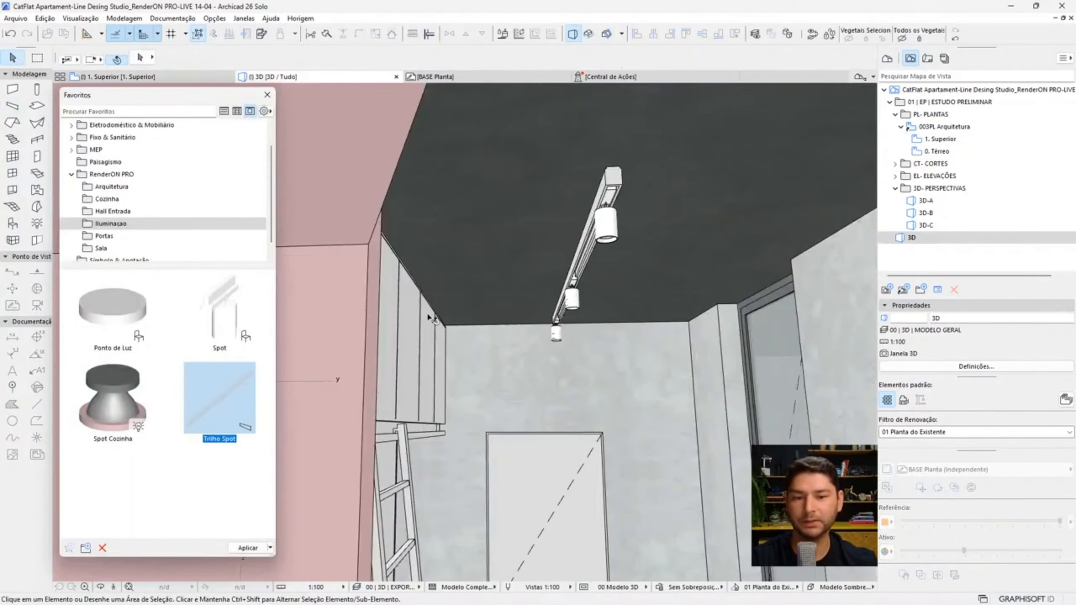
pyautogui.moveTo(631, 267); pyautogui.dragTo(586, 284, button='middle')
pyautogui.scroll(3, 586, 283)
pyautogui.keyDown('shift'); pyautogui.moveTo(541, 236); pyautogui.dragTo(489, 244, button='middle'); pyautogui.keyUp('shift')
pyautogui.scroll(5, 476, 309)
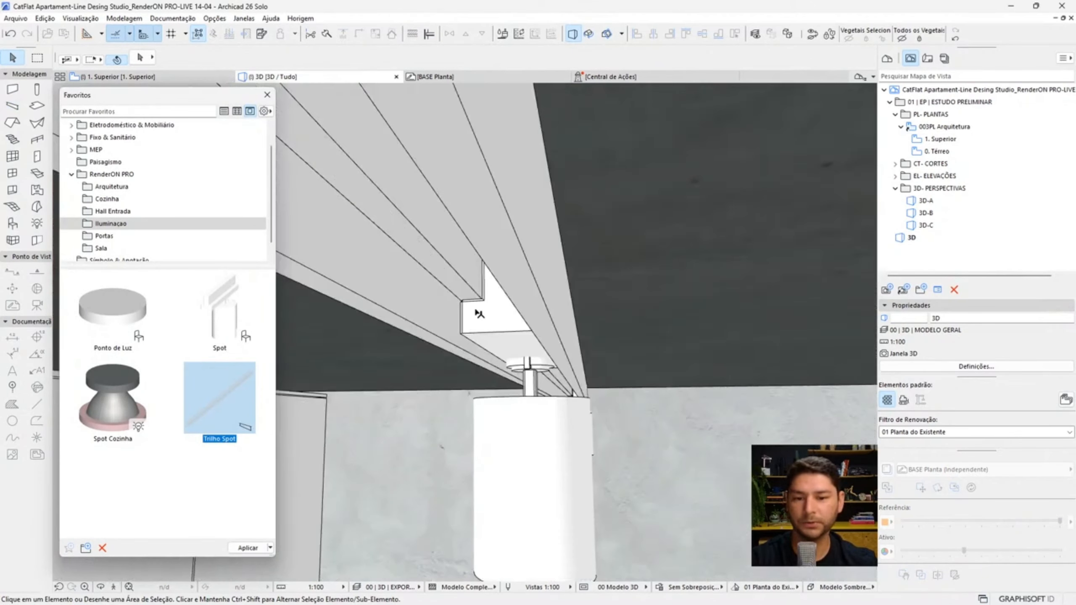
pyautogui.keyDown('shift'); pyautogui.moveTo(477, 309); pyautogui.dragTo(561, 345, button='middle'); pyautogui.keyUp('shift')
pyautogui.scroll(-5, 499, 314)
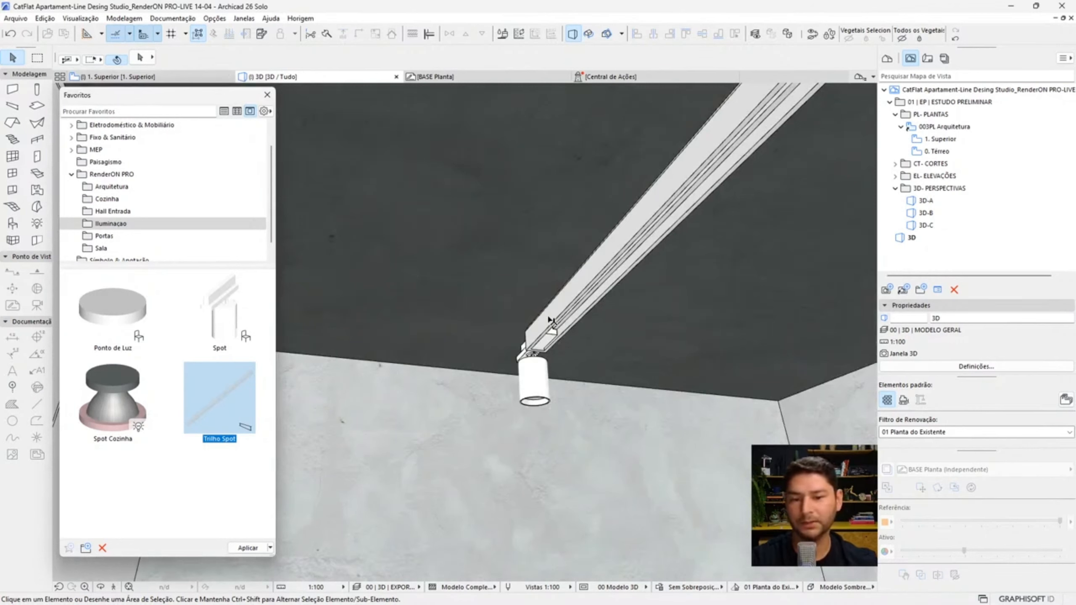
pyautogui.click(543, 330)
pyautogui.click(534, 332)
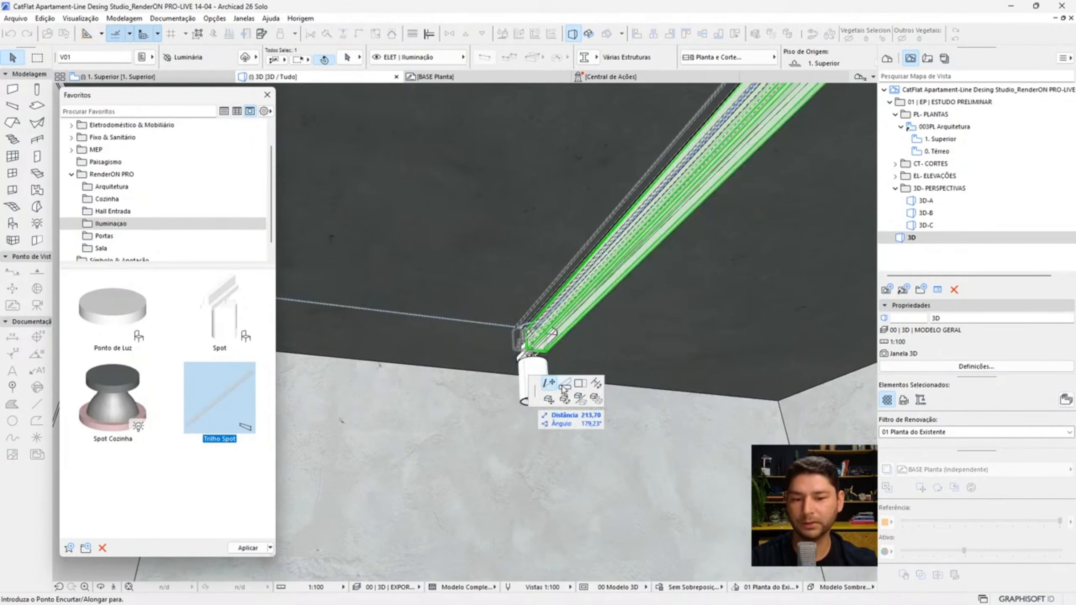
pyautogui.click(565, 384)
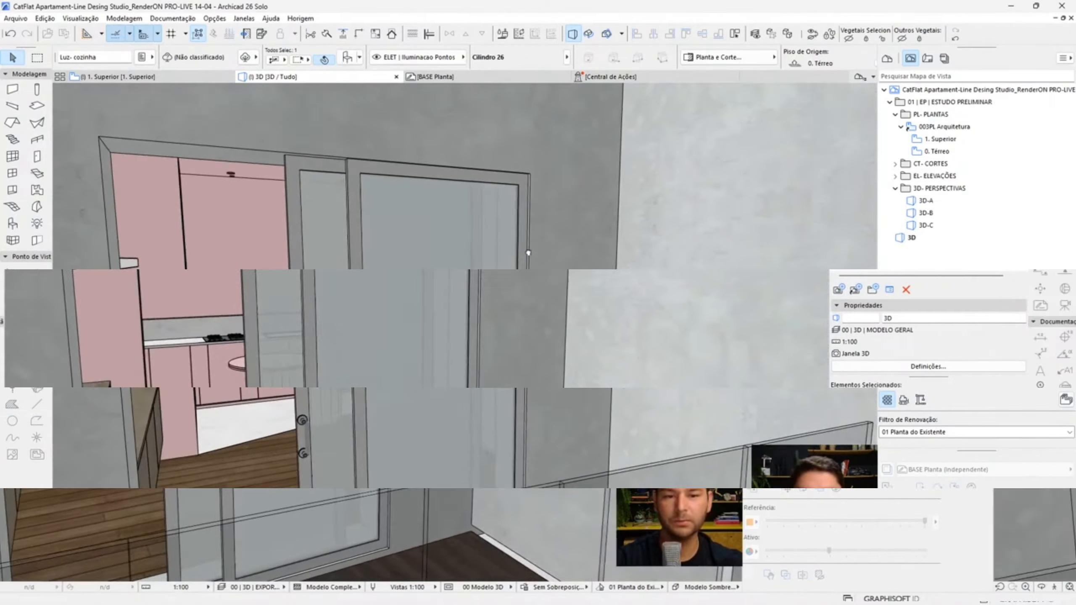
# - Inspect the track lights and sliding glass door in 3D and select the Trilho 2FH favorite in the Portas folder
pyautogui.keyDown('shift'); pyautogui.moveTo(636, 255); pyautogui.dragTo(708, 184, button='middle'); pyautogui.keyUp('shift')
pyautogui.scroll(3, 707, 183)
pyautogui.keyDown('shift'); pyautogui.moveTo(624, 201); pyautogui.dragTo(716, 191, button='middle'); pyautogui.keyUp('shift')
pyautogui.scroll(3, 658, 197)
pyautogui.scroll(3, 625, 197)
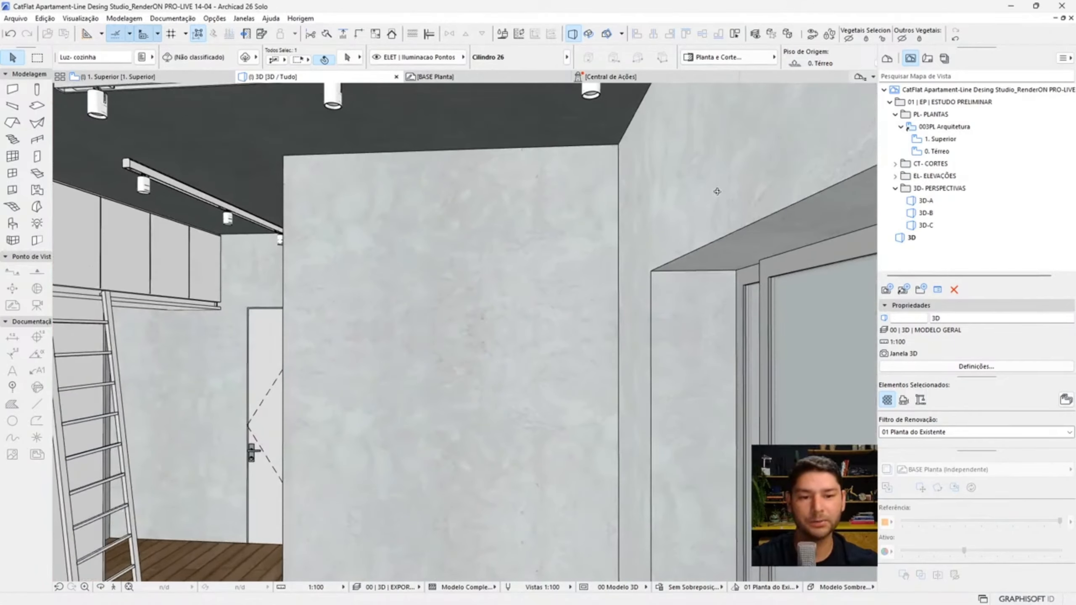
pyautogui.keyDown('shift'); pyautogui.moveTo(566, 274); pyautogui.dragTo(481, 218, button='middle'); pyautogui.keyUp('shift')
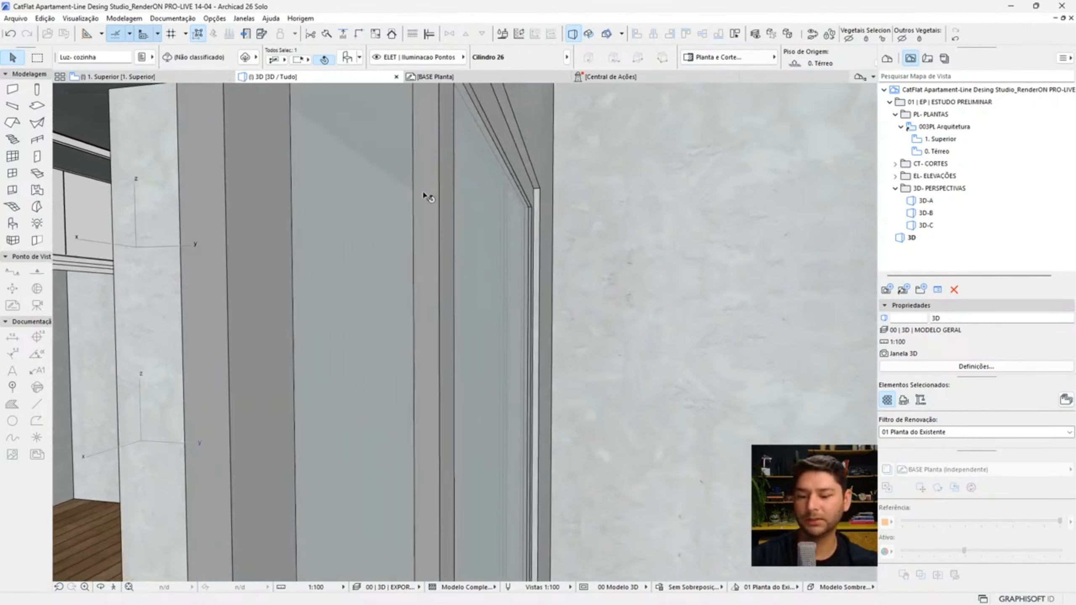
pyautogui.hotkey('ctrl', 'shift', 'f')
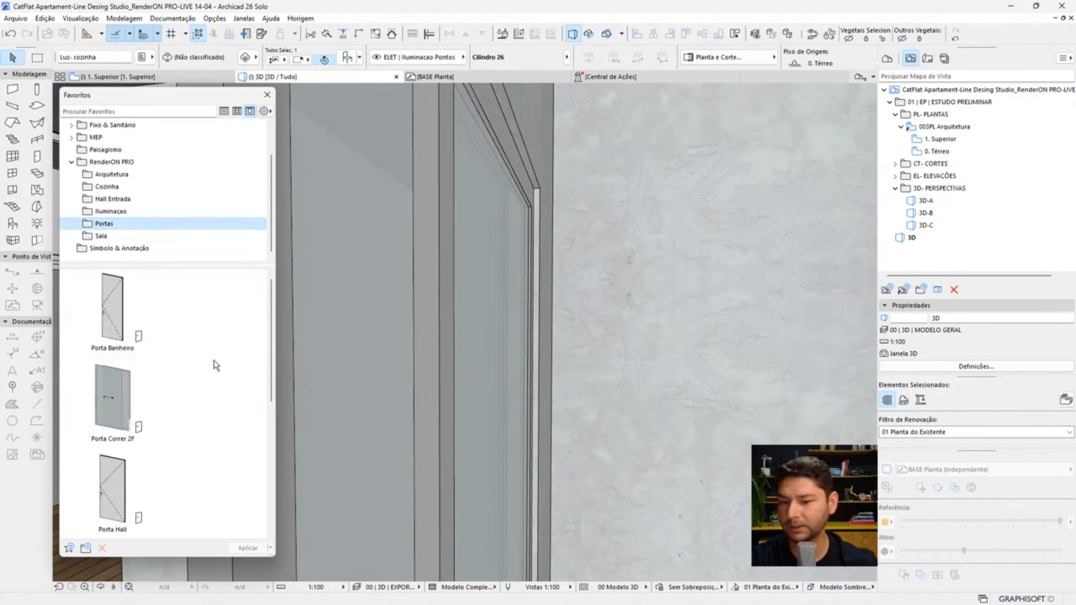
pyautogui.scroll(-3, 216, 365)
pyautogui.click(114, 395)
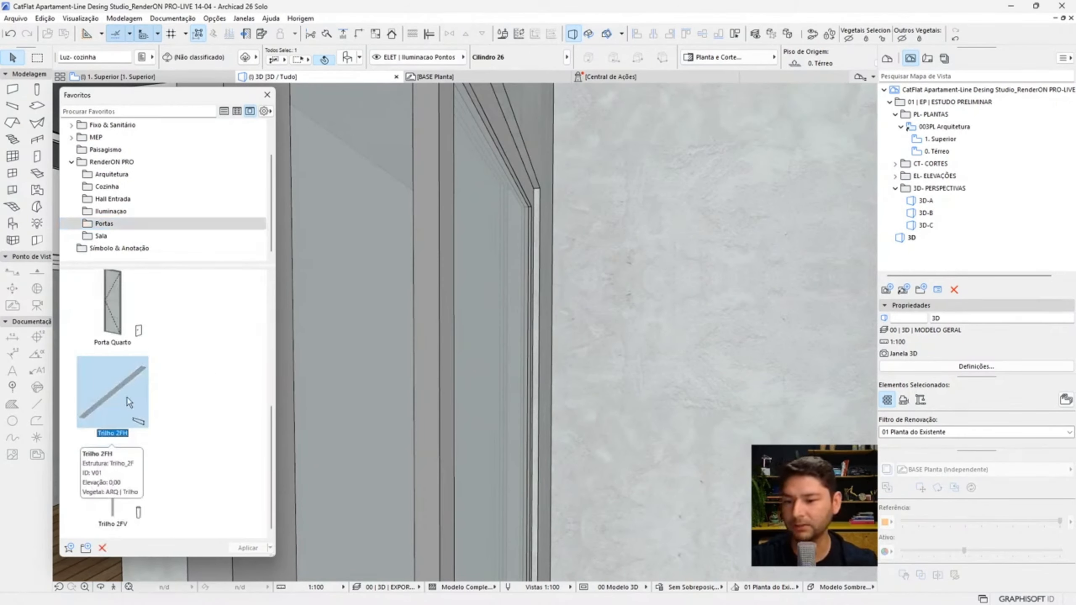
pyautogui.click(267, 95)
# - Open the 0. Térreo floor plan at the sliding door and set the model view options to ARCHICAD Default
pyautogui.click(180, 78)
pyautogui.doubleClick(936, 151)
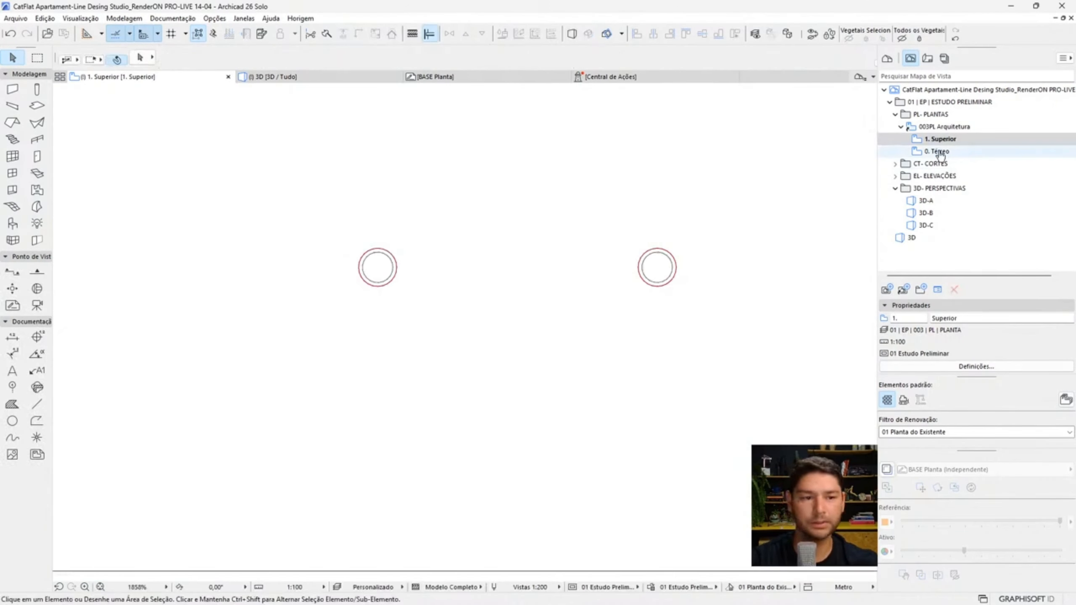
pyautogui.scroll(6, 581, 279)
pyautogui.click(601, 587)
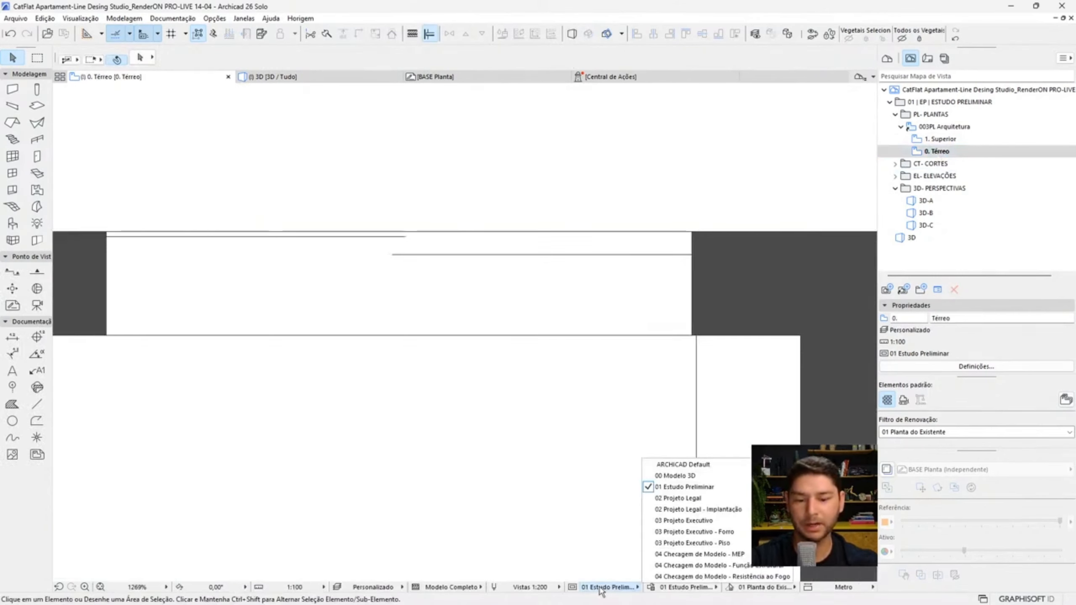
pyautogui.click(683, 464)
pyautogui.moveTo(404, 275); pyautogui.dragTo(500, 289, button='middle')
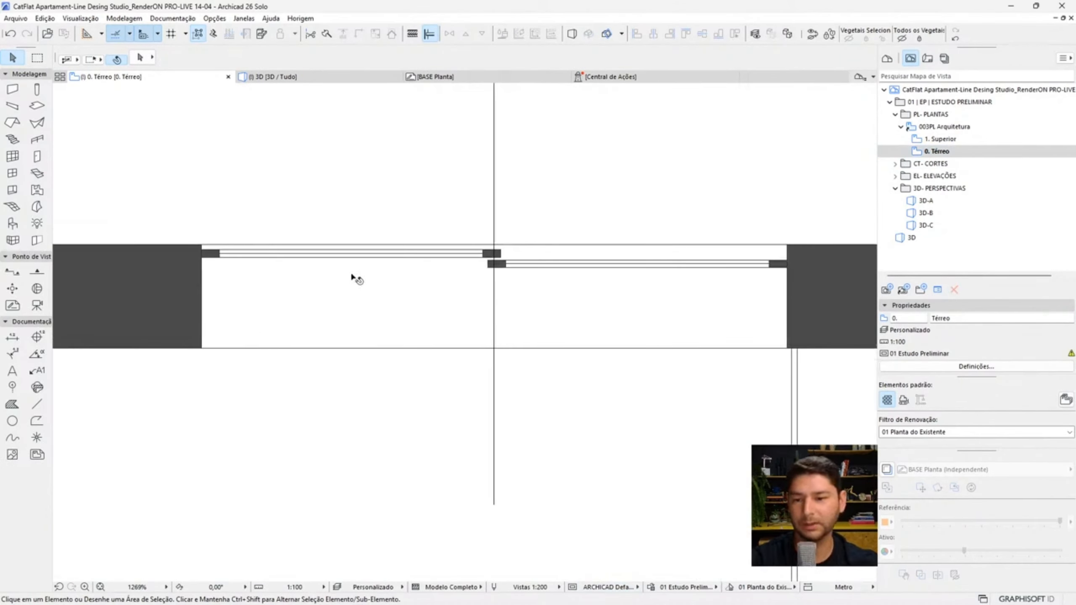
# - Apply the Trilho 2FH favorite and draw the track beam across the sliding door opening, from the right jamb to the left
pyautogui.moveTo(56, 391)
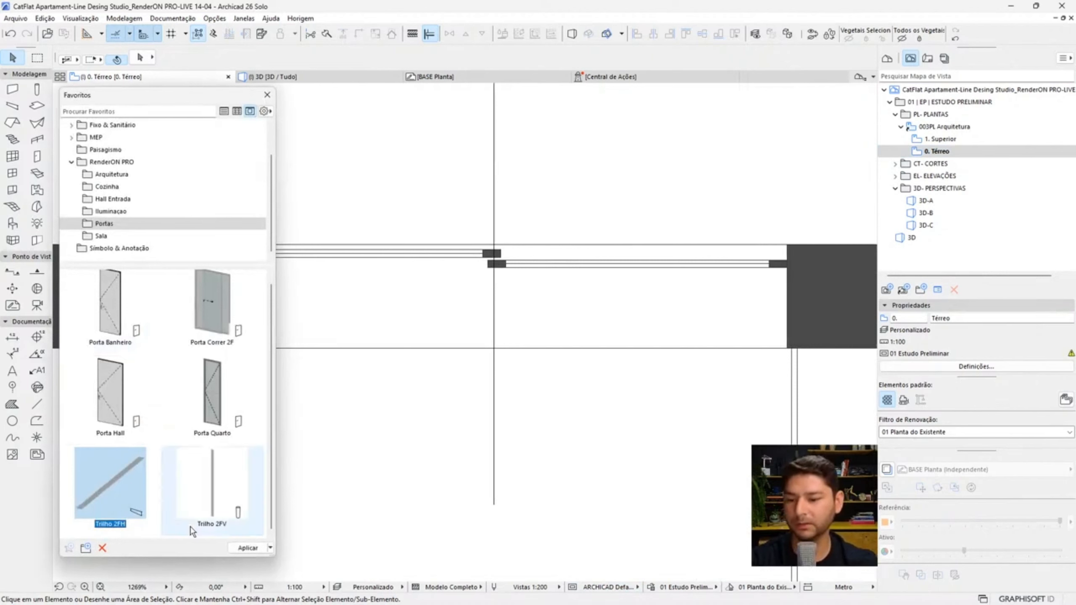
pyautogui.click(248, 548)
pyautogui.click(777, 244)
pyautogui.moveTo(338, 254); pyautogui.dragTo(597, 267, button='middle')
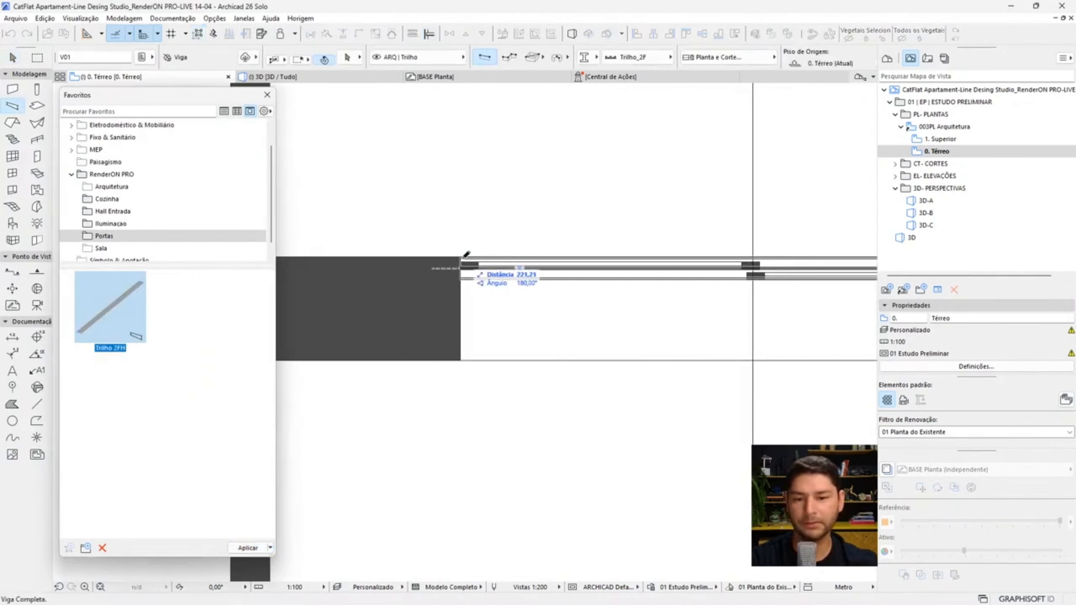
pyautogui.click(459, 258)
# - Stretch the track beam's end to the right jamb of the sliding door opening
pyautogui.moveTo(720, 259); pyautogui.dragTo(385, 258, button='middle')
pyautogui.scroll(5, 699, 260)
pyautogui.press('Escape')
pyautogui.click(702, 283)
pyautogui.click(703, 283)
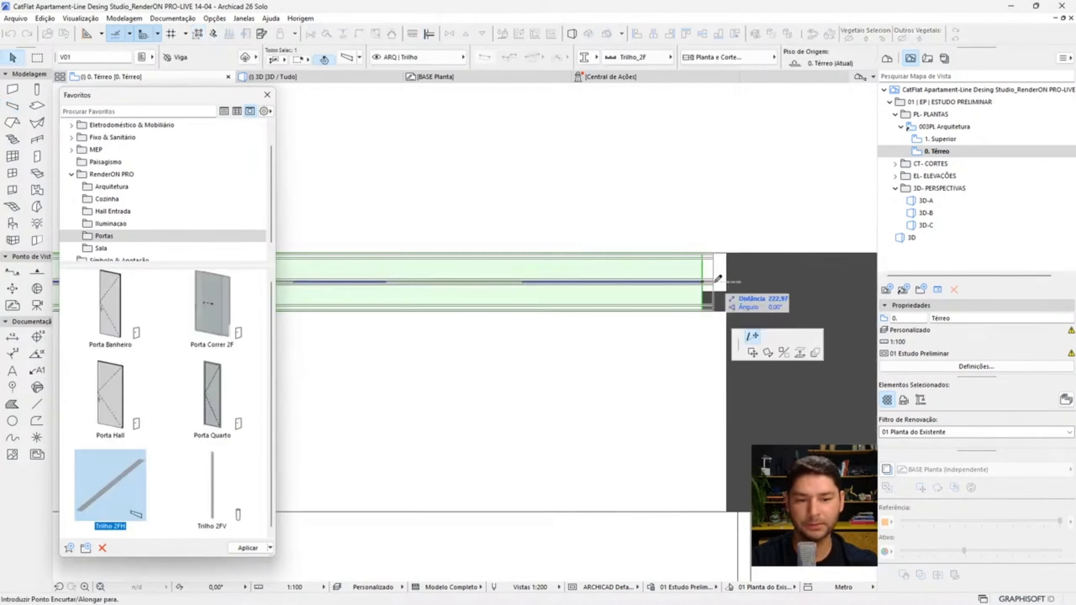
pyautogui.press('Escape')
pyautogui.press('Escape')
pyautogui.scroll(-10, 625, 290)
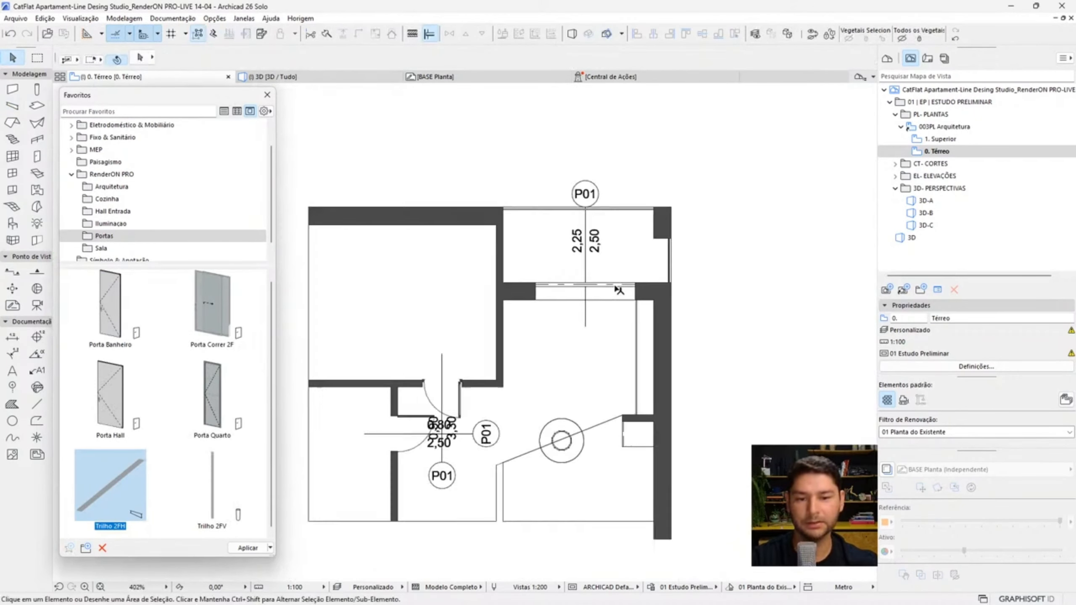
# - Open the A Corte section and move the floor track so it is centred under the two sliding door leaves
pyautogui.click(896, 165)
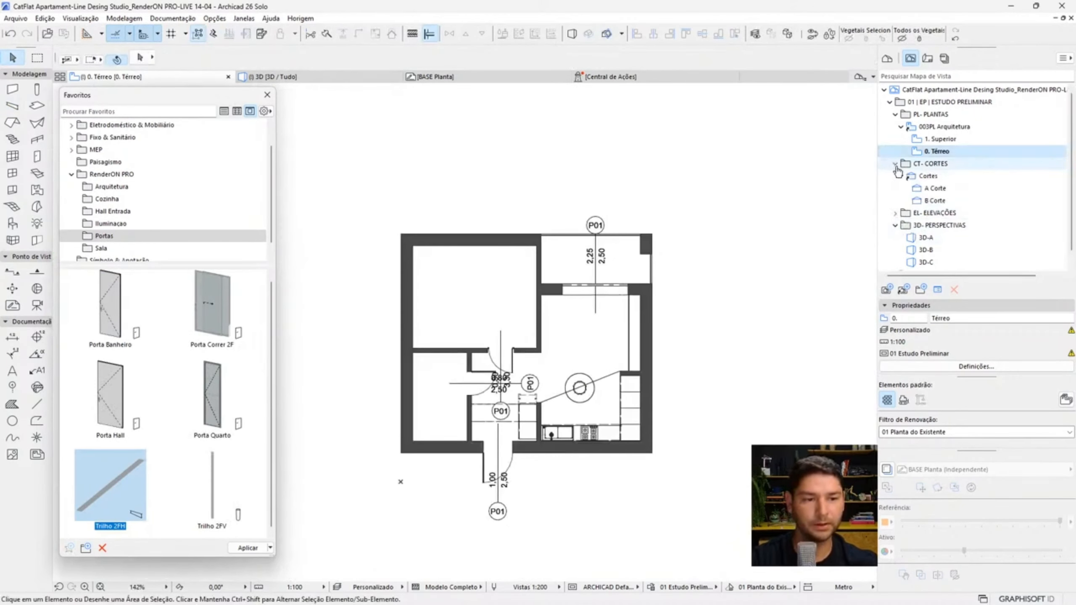
pyautogui.doubleClick(935, 189)
pyautogui.click(481, 432)
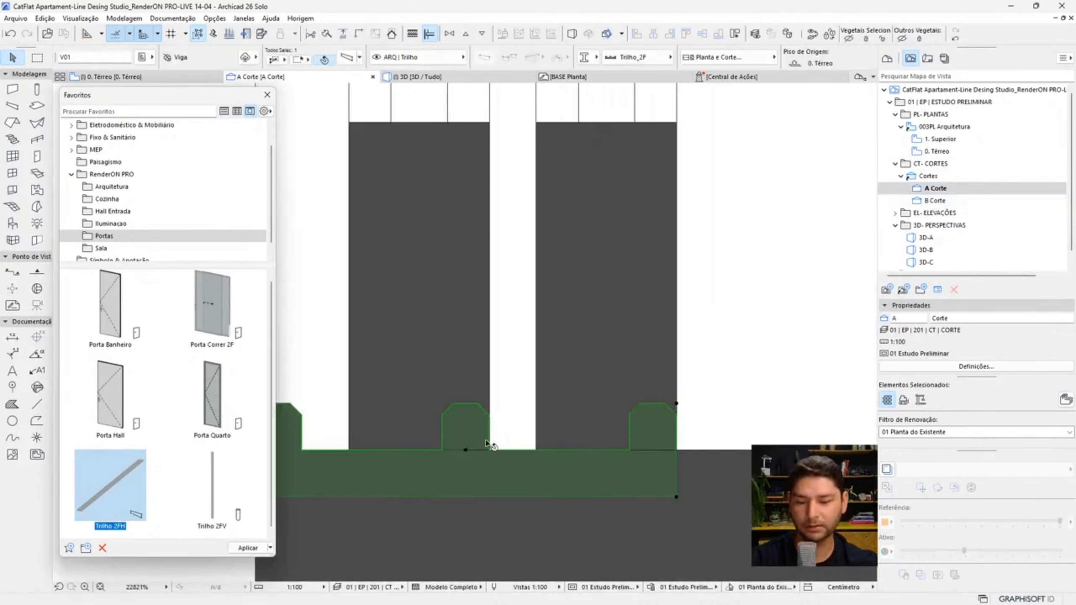
pyautogui.hotkey('ctrl', 'd')
pyautogui.click(466, 449)
pyautogui.click(512, 451)
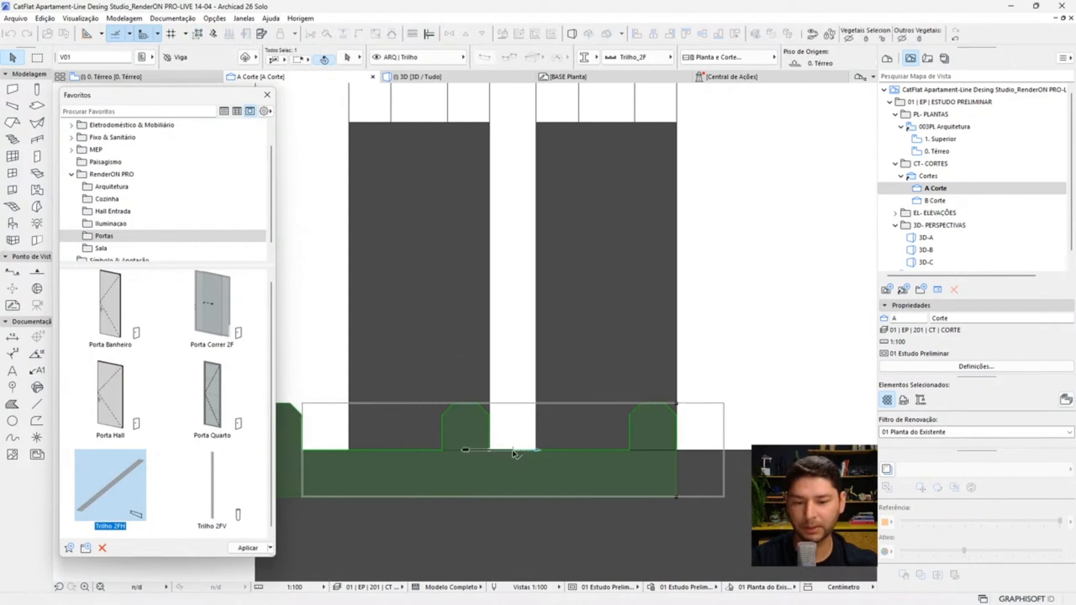
# - Place a copy of the track at the head of the sliding door, between the tops of the two leaves
pyautogui.hotkey('ctrl', 'shift', 'd')
pyautogui.scroll(-4, 523, 450)
pyautogui.click(523, 449)
pyautogui.scroll(-5, 525, 292)
pyautogui.moveTo(518, 232); pyautogui.dragTo(529, 487, button='middle')
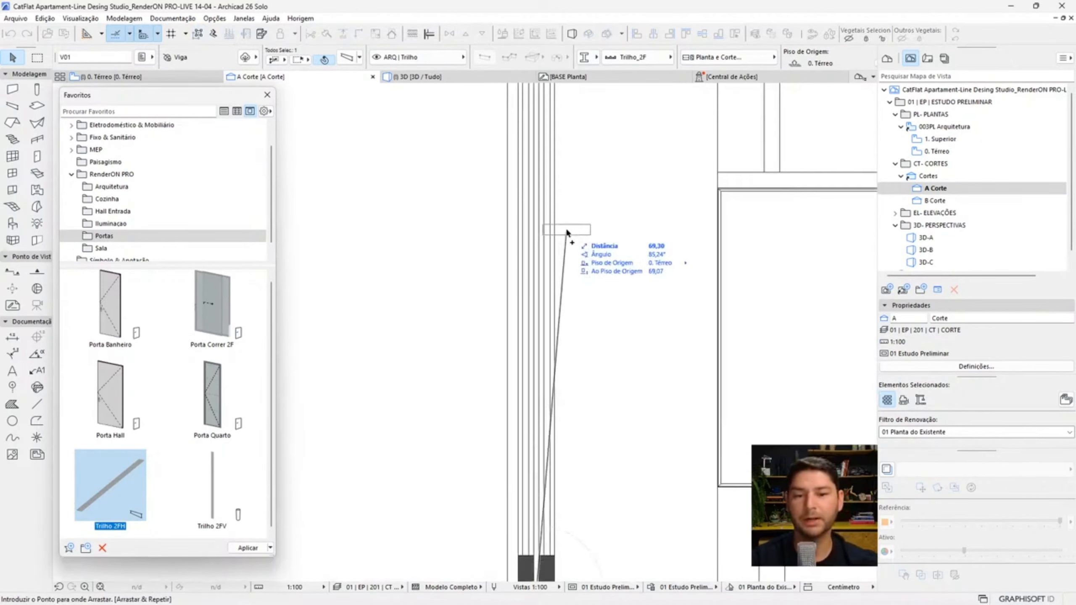
pyautogui.moveTo(567, 234); pyautogui.dragTo(550, 425, button='middle')
pyautogui.moveTo(545, 250); pyautogui.dragTo(501, 462, button='middle')
pyautogui.moveTo(476, 199); pyautogui.dragTo(493, 530, button='middle')
pyautogui.scroll(-1, 510, 123)
pyautogui.scroll(3, 510, 122)
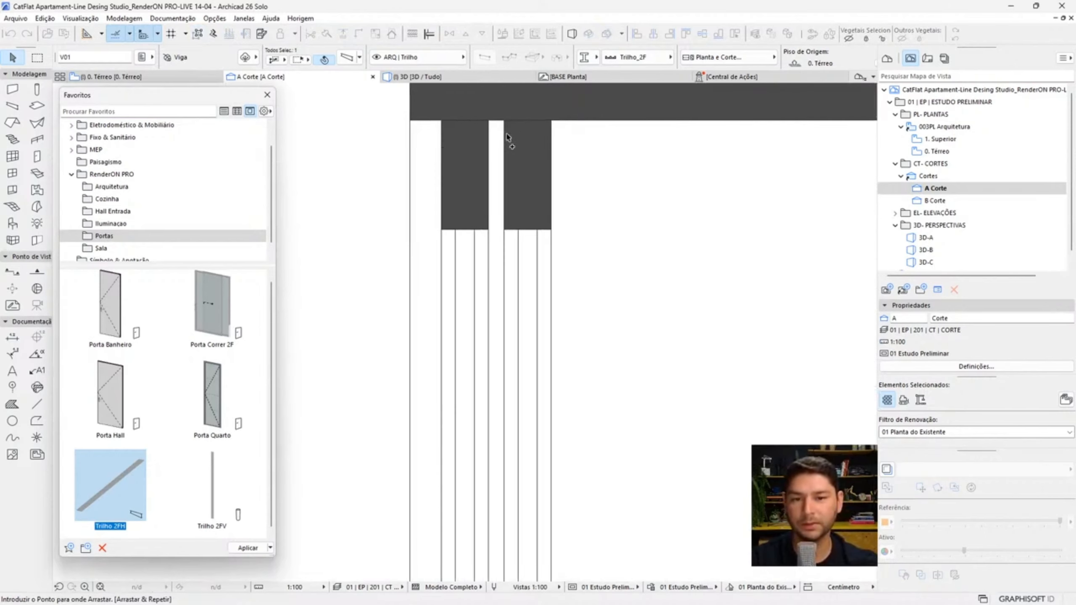
pyautogui.click(498, 142)
pyautogui.scroll(2, 498, 119)
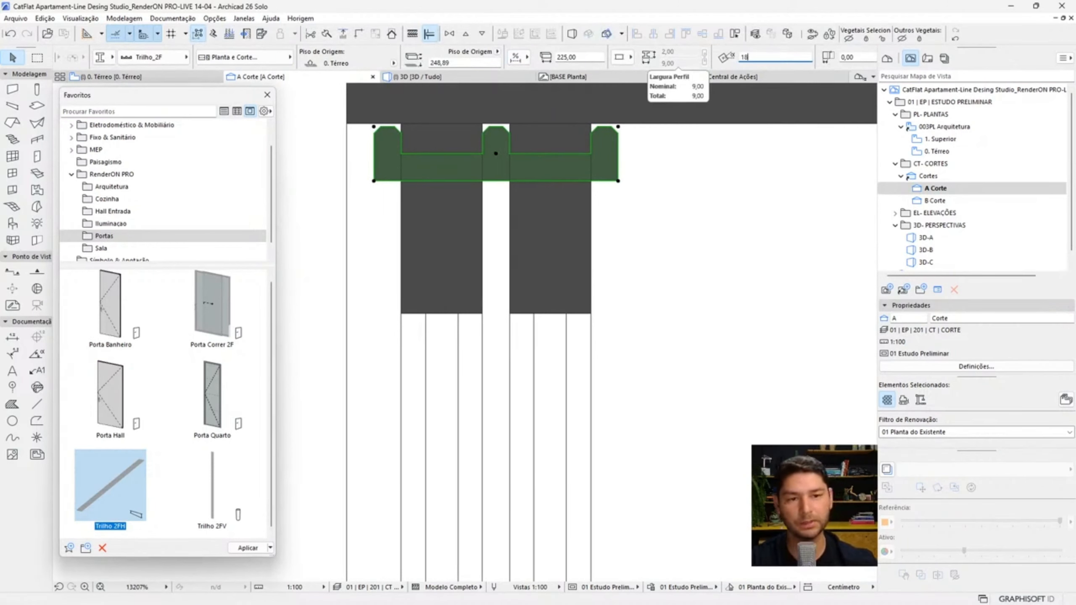
# - Set the upper track's profile rotation to 180° and move it up to sit against the tops of the door leaves
pyautogui.write('0')
pyautogui.press('Return')
pyautogui.hotkey('ctrl', 'd')
pyautogui.click(496, 153)
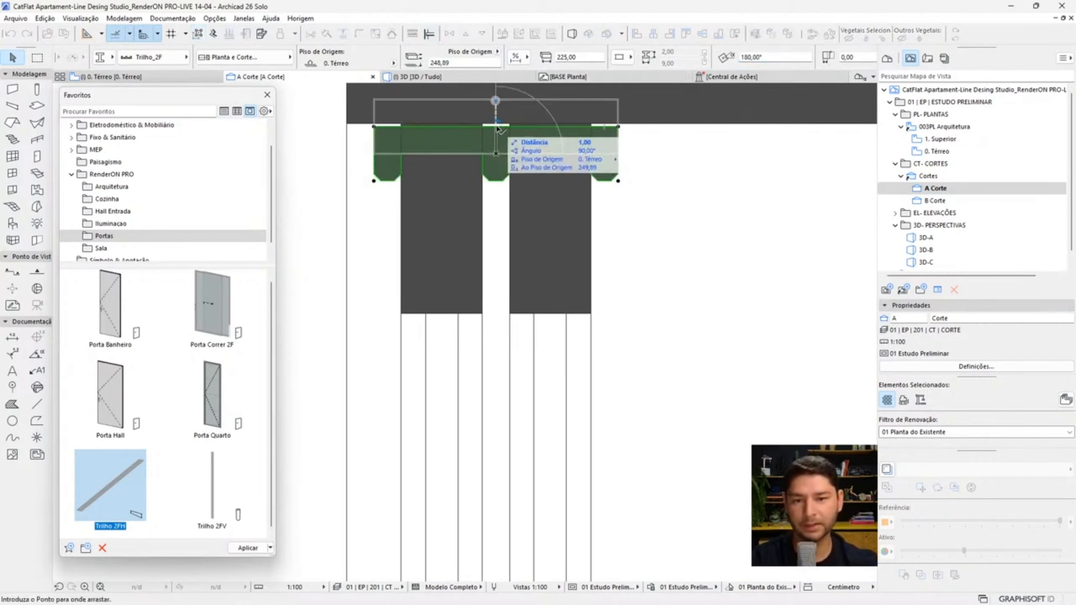
pyautogui.click(497, 127)
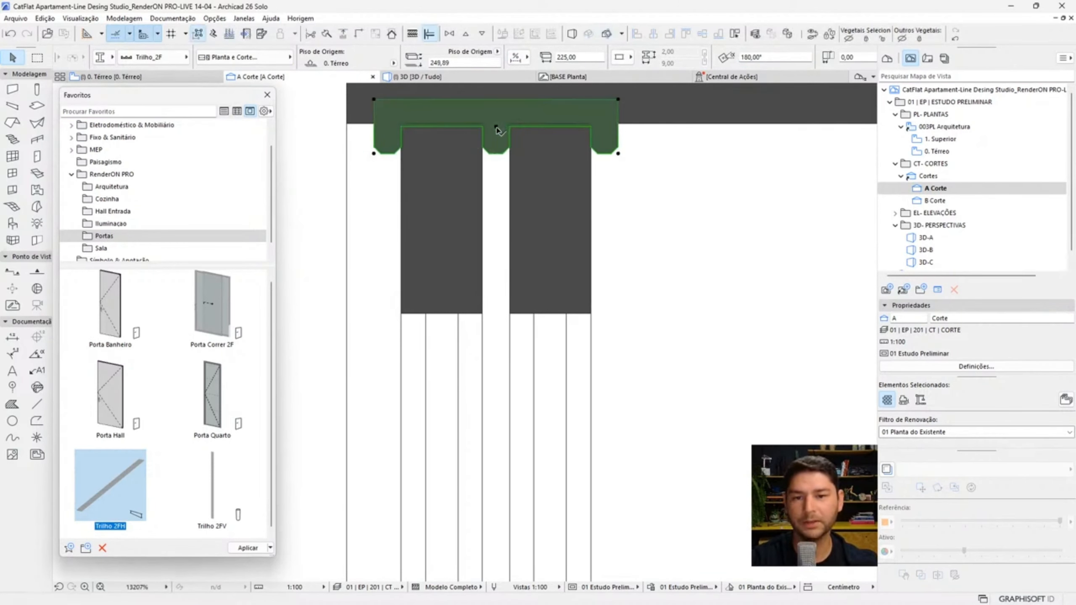
pyautogui.scroll(3, 498, 130)
pyautogui.hotkey('ctrl', 'd')
pyautogui.click(496, 126)
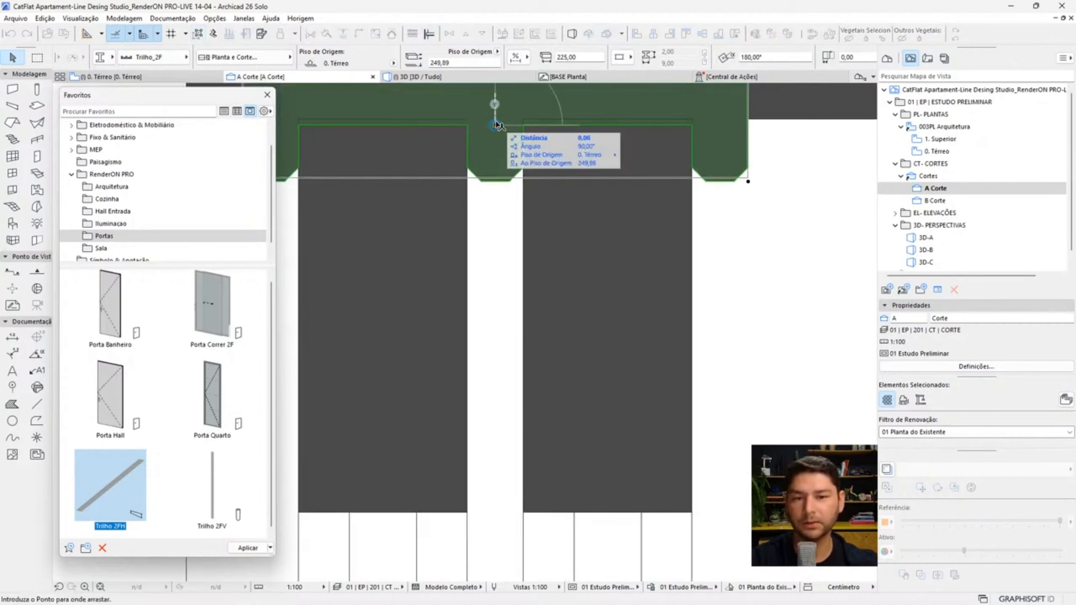
pyautogui.click(500, 132)
# - In the 3D view, set the base offset of the wall under the sliding door to -5
pyautogui.click(423, 81)
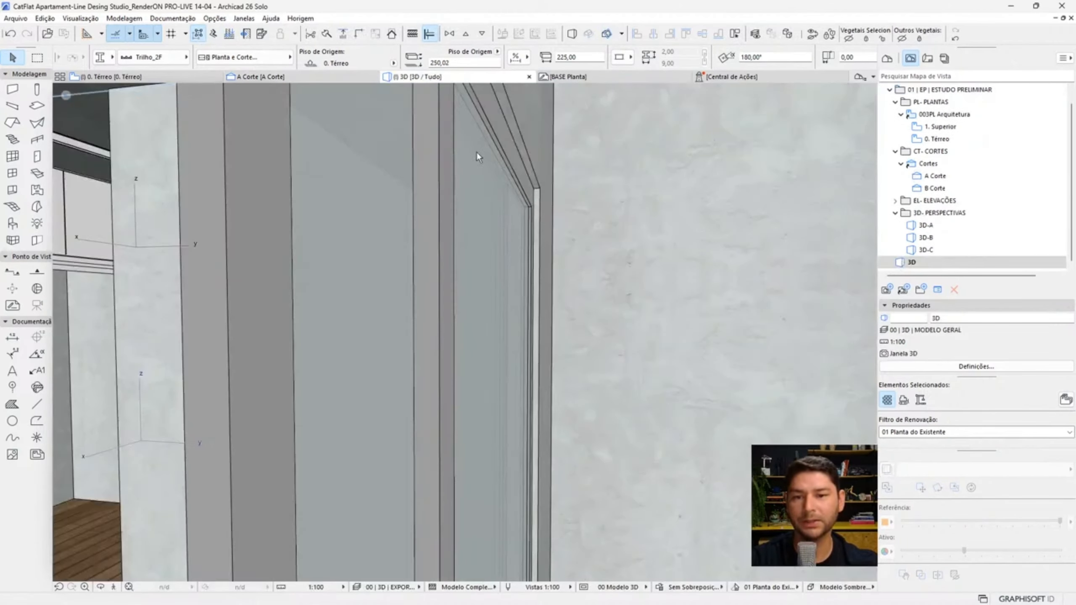
pyautogui.scroll(3, 418, 176)
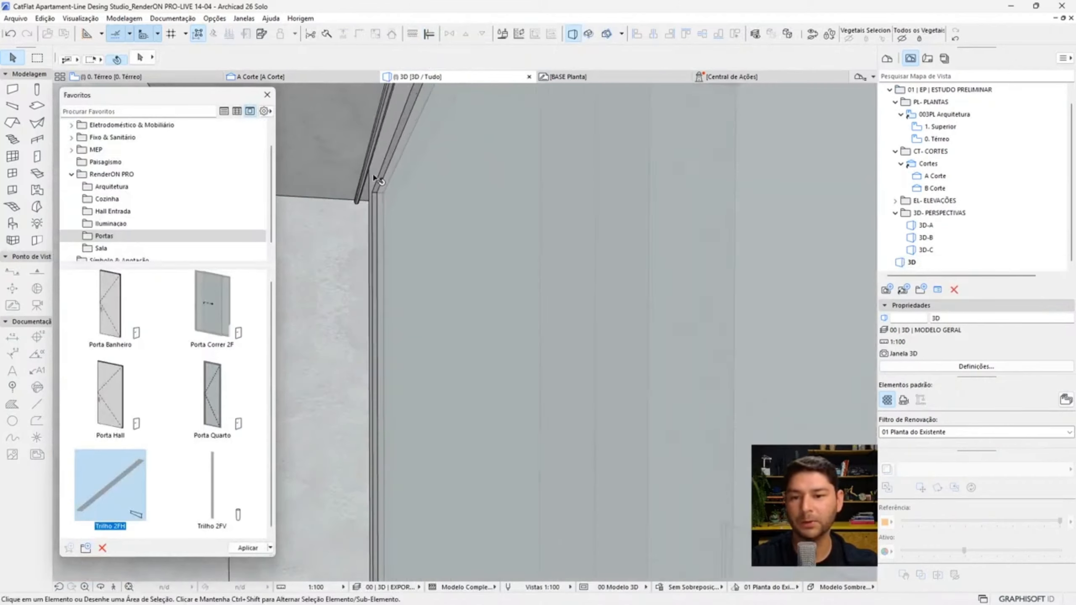
pyautogui.keyDown('shift'); pyautogui.moveTo(491, 320); pyautogui.dragTo(499, 233, button='middle'); pyautogui.keyUp('shift')
pyautogui.scroll(-5, 424, 205)
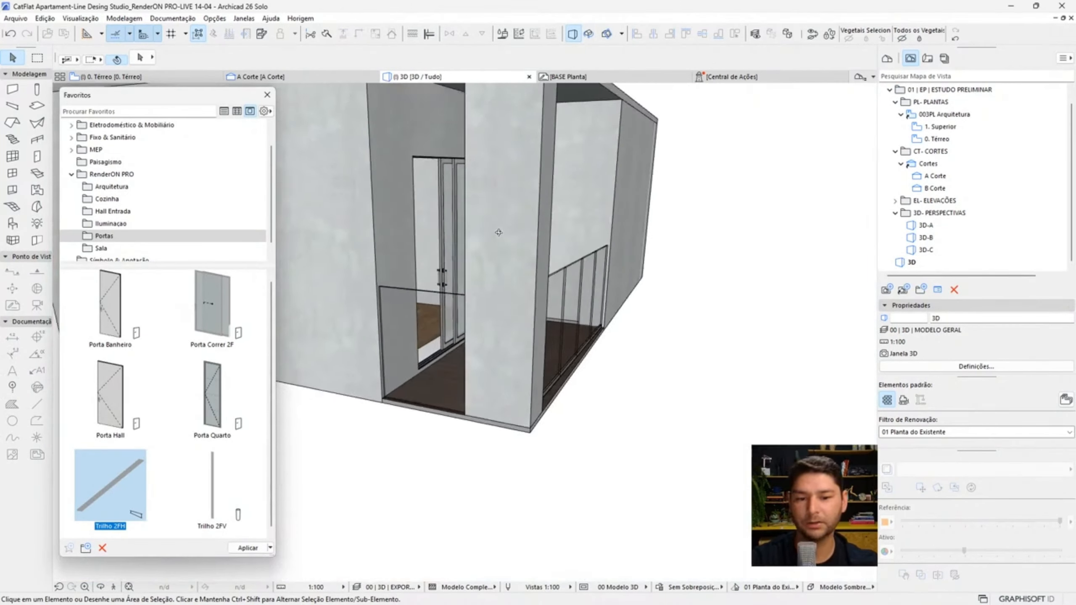
pyautogui.scroll(6, 436, 344)
pyautogui.keyDown('shift'); pyautogui.moveTo(427, 342); pyautogui.dragTo(509, 339, button='middle'); pyautogui.keyUp('shift')
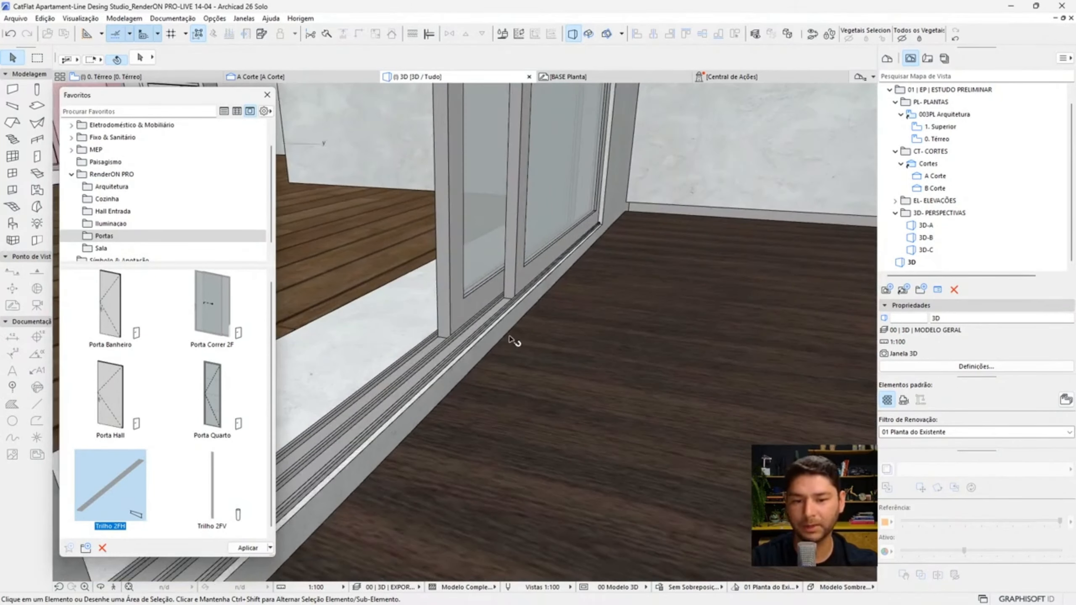
pyautogui.click(497, 342)
pyautogui.scroll(-4, 749, 55)
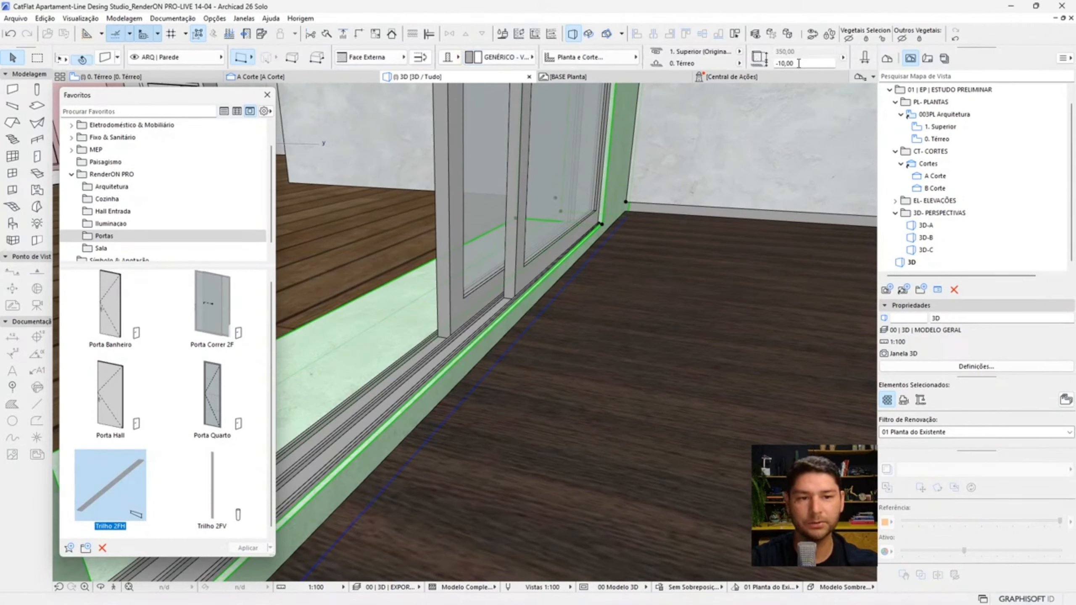
pyautogui.moveTo(740, 80)
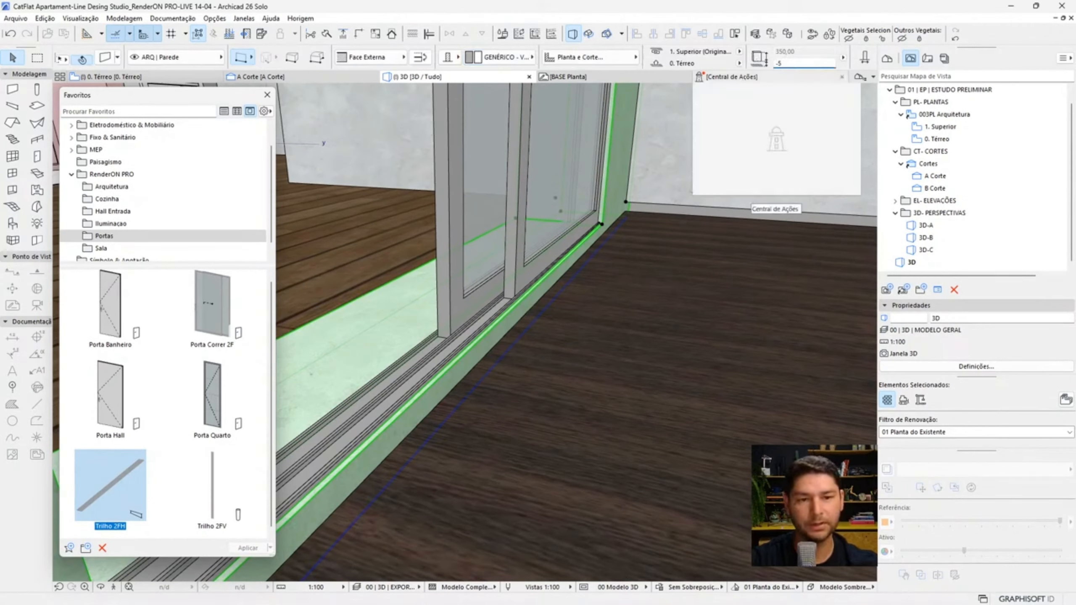
pyautogui.press('Return')
# - Extend the floor slab's edge under the sliding door out to the wall's outer edge
pyautogui.click(389, 253)
pyautogui.click(402, 276)
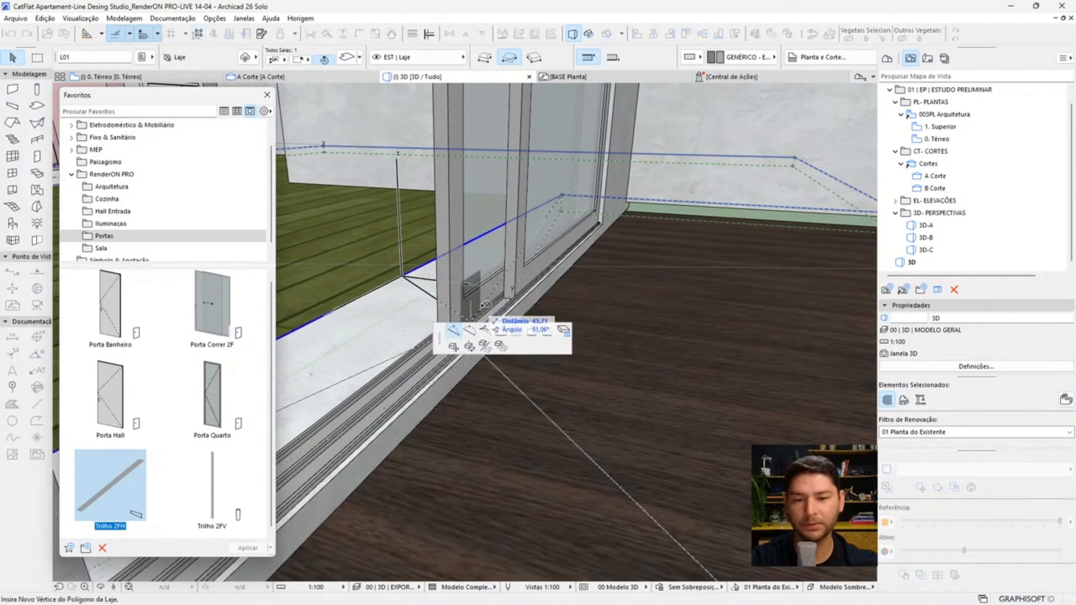
pyautogui.click(503, 332)
pyautogui.click(630, 210)
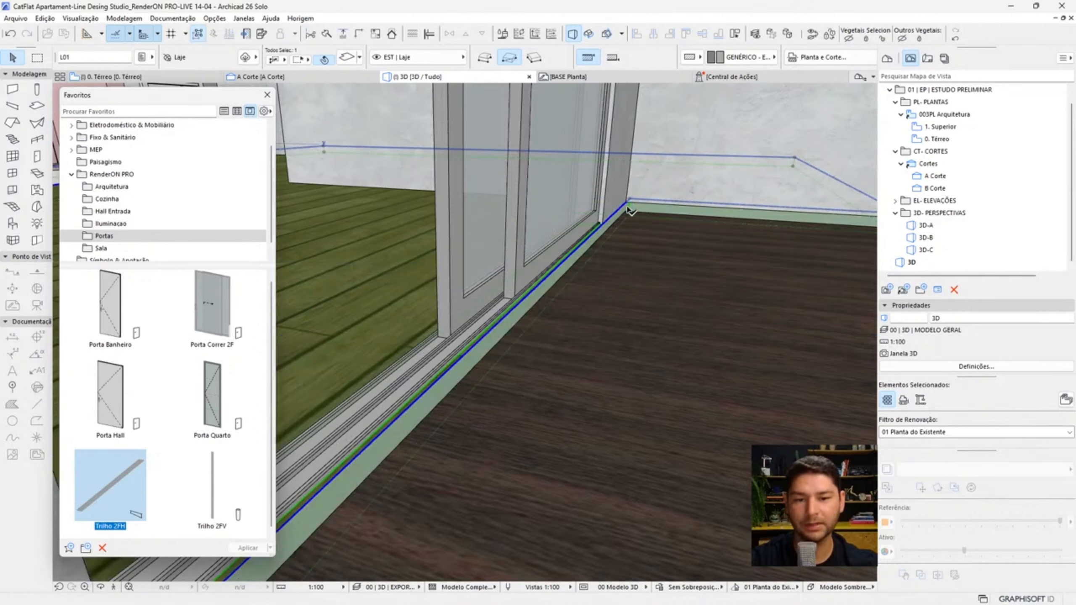
pyautogui.press('Escape')
# - Inspect the floor track's end beside the sliding door jamb up close in 3D
pyautogui.keyDown('shift'); pyautogui.moveTo(424, 340); pyautogui.dragTo(462, 330, button='middle'); pyautogui.keyUp('shift')
pyautogui.scroll(1, 462, 331)
pyautogui.keyDown('shift'); pyautogui.moveTo(390, 334); pyautogui.dragTo(615, 437, button='middle'); pyautogui.keyUp('shift')
pyautogui.click(409, 403)
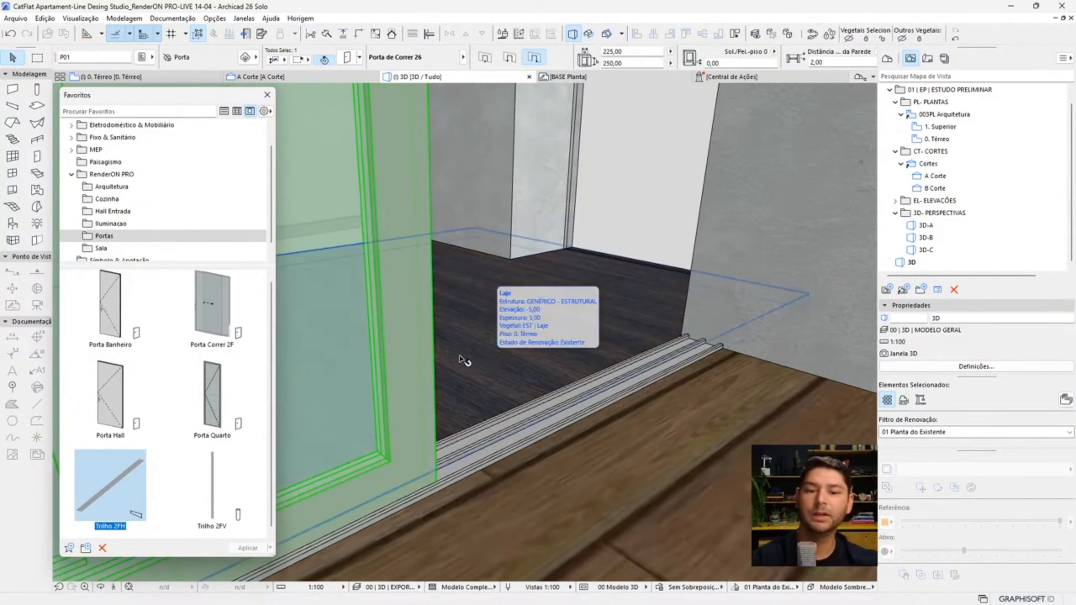
pyautogui.keyDown('shift'); pyautogui.moveTo(464, 359); pyautogui.dragTo(604, 388, button='middle'); pyautogui.keyUp('shift')
pyautogui.scroll(5, 605, 419)
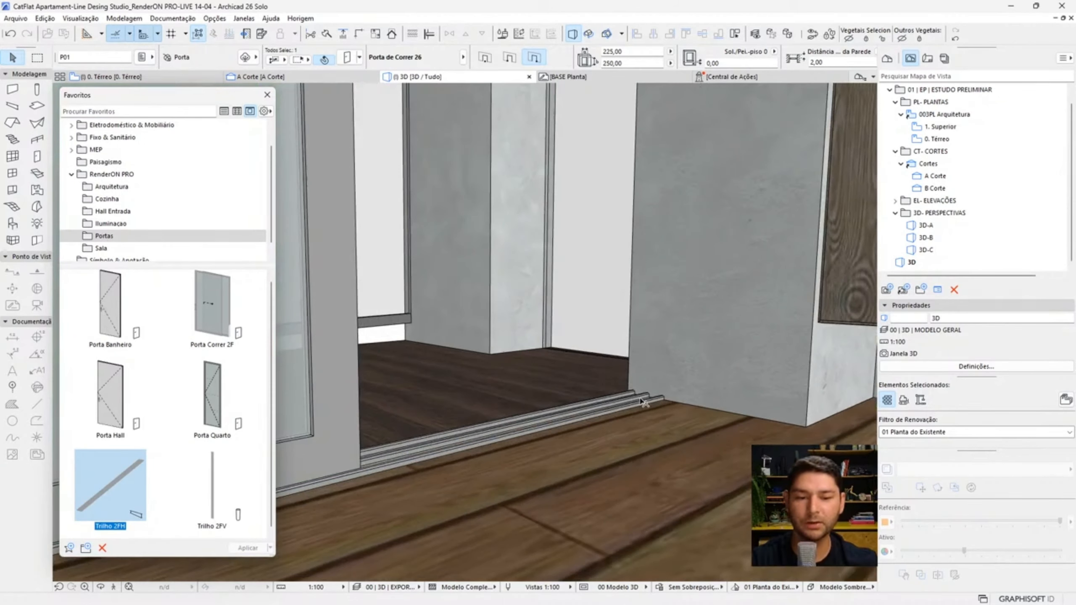
# - Select the Trilho_2F complex profile from the Trilho folder in the Profile Manager and open it for editing
pyautogui.click(221, 20)
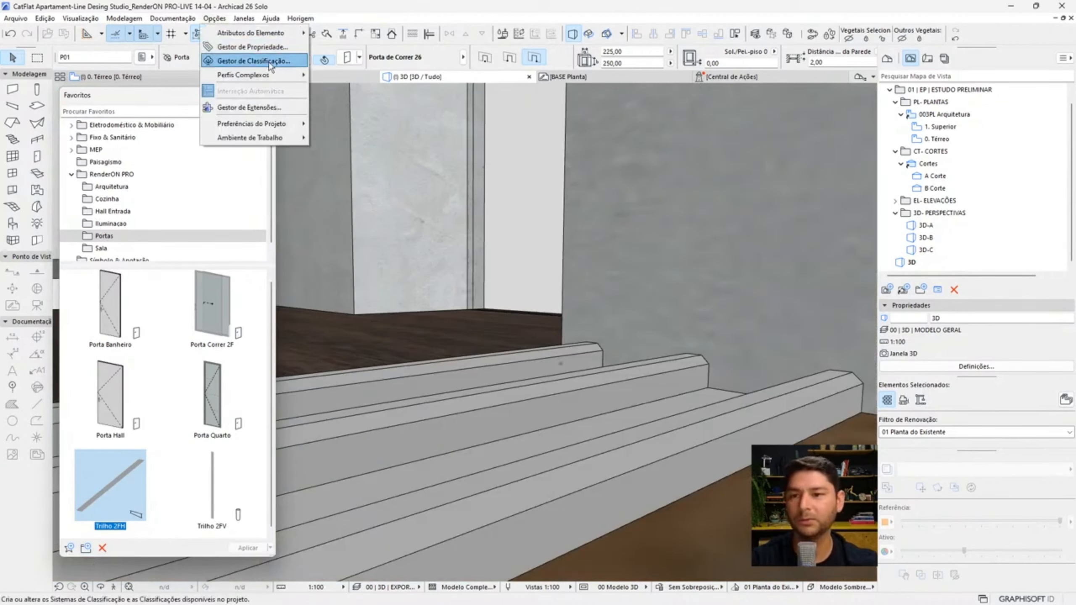
pyautogui.moveTo(288, 75)
pyautogui.click(347, 74)
pyautogui.click(487, 113)
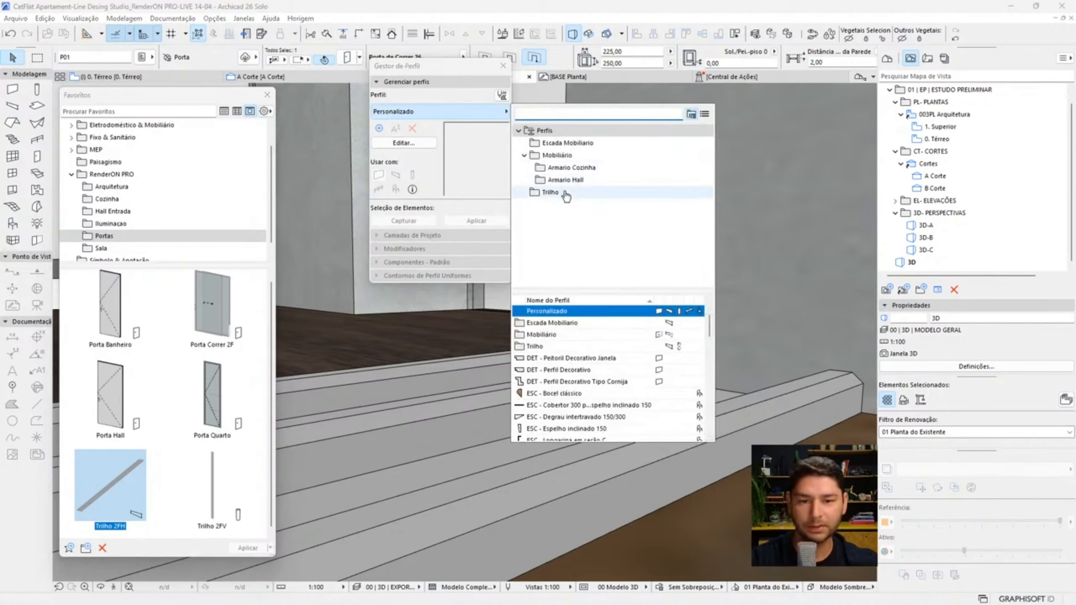
pyautogui.click(561, 193)
pyautogui.click(539, 335)
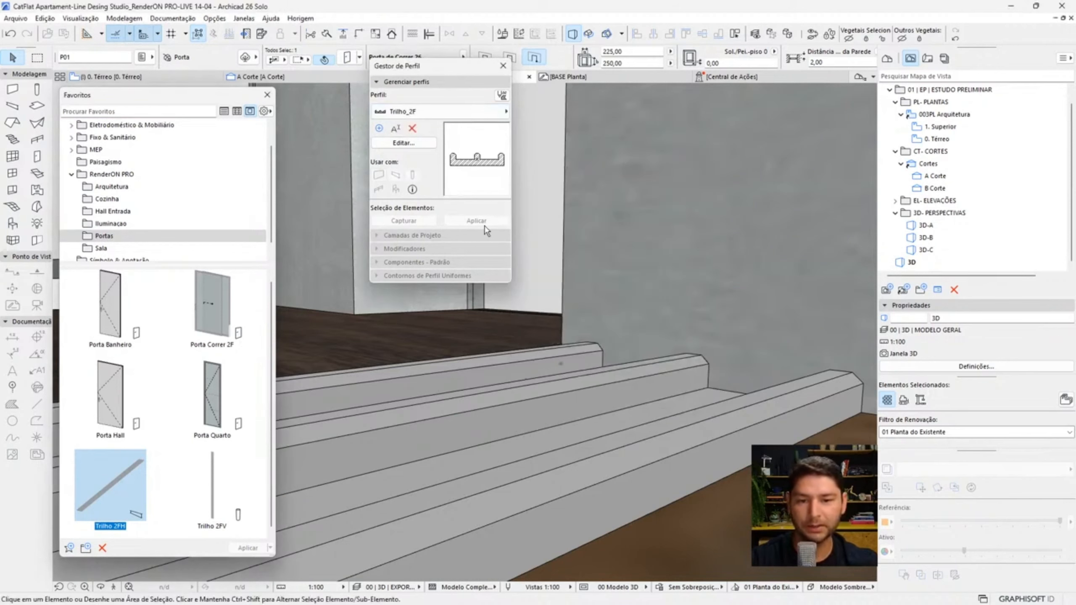
pyautogui.click(403, 143)
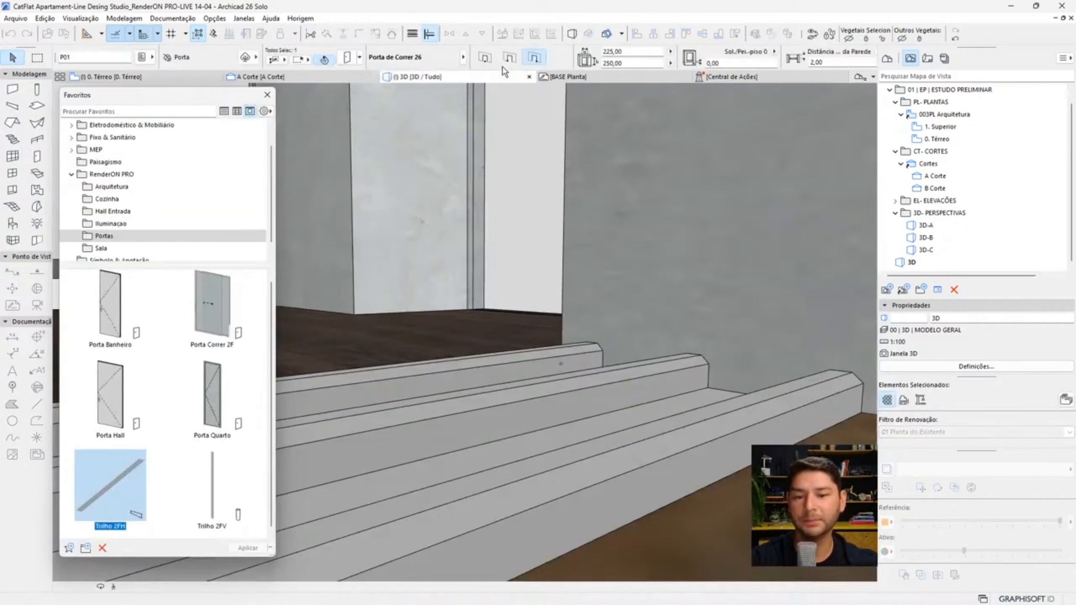
pyautogui.click(214, 18)
pyautogui.moveTo(288, 75)
pyautogui.press('Escape')
pyautogui.press('Escape')
pyautogui.press('Escape')
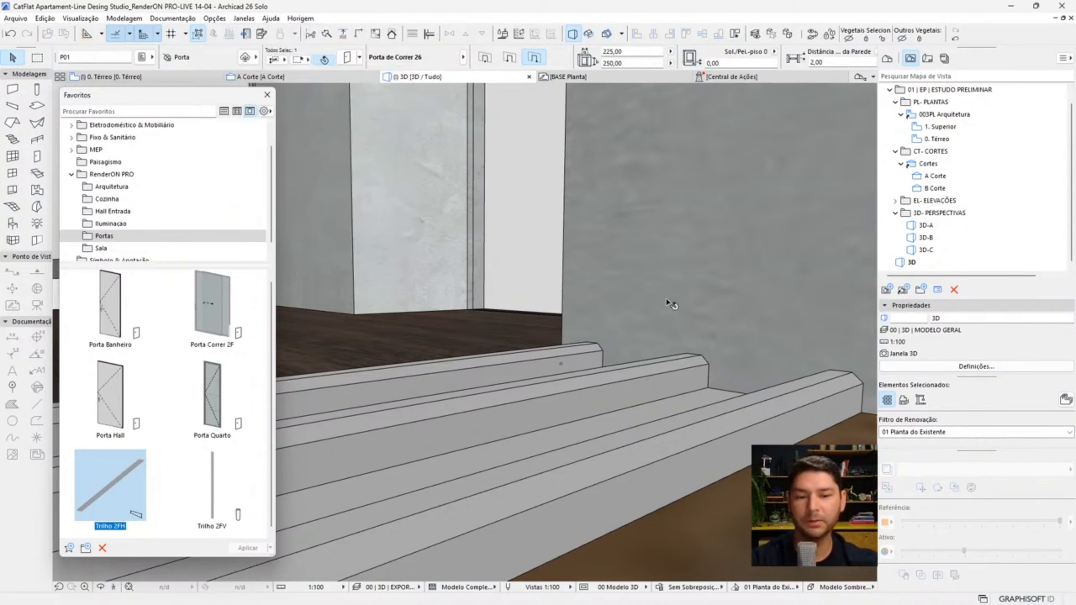
# - Apply the Trilho 2FV favorite and place the vertical track column beside the floor track near the door's right jamb
pyautogui.scroll(-3, 666, 302)
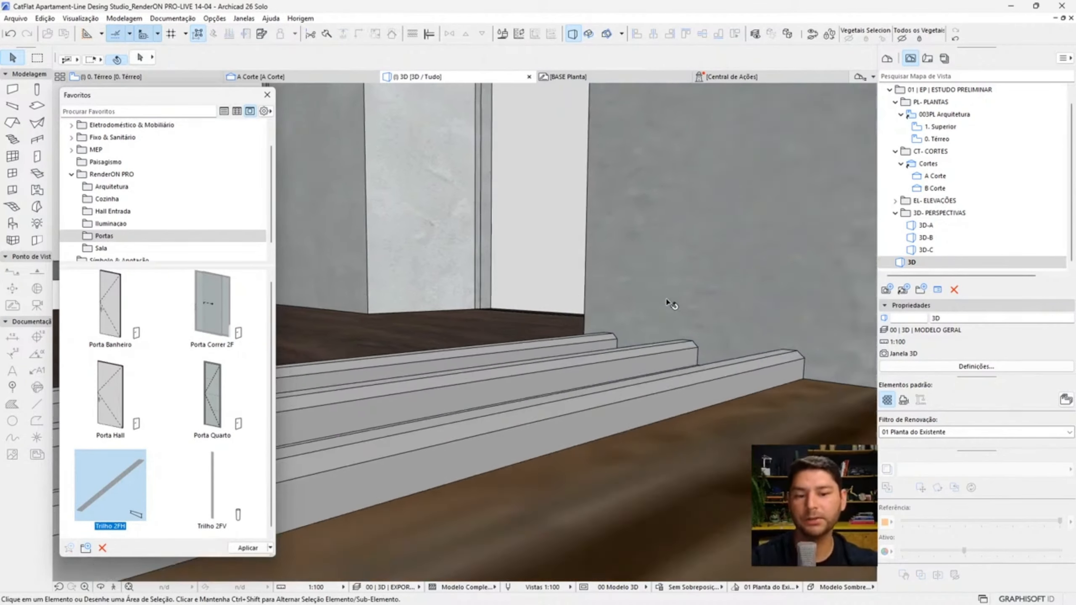
pyautogui.keyDown('shift'); pyautogui.moveTo(667, 303); pyautogui.dragTo(761, 285, button='middle'); pyautogui.keyUp('shift')
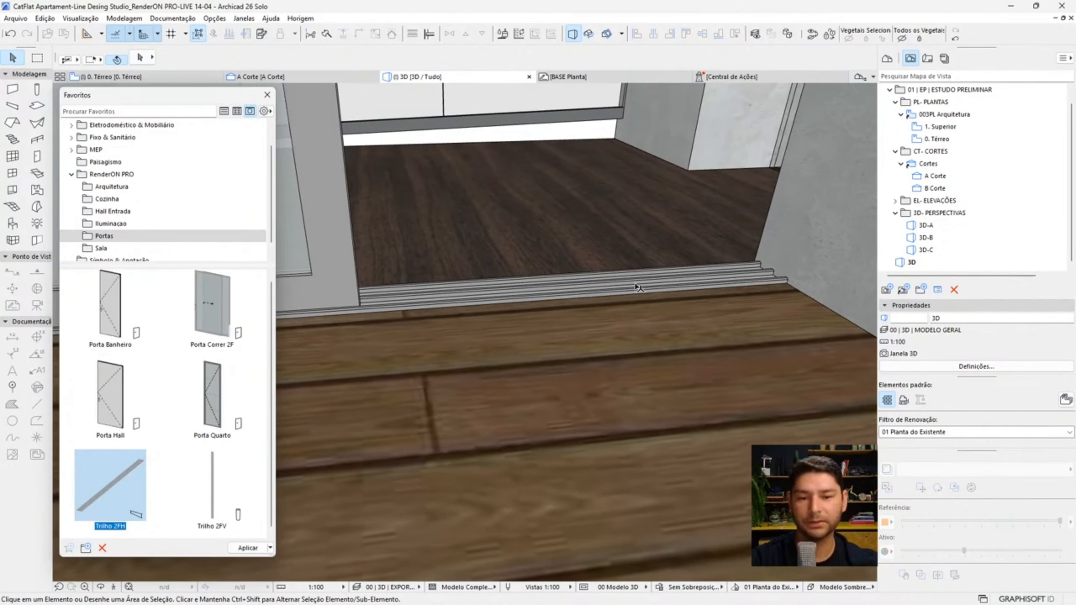
pyautogui.moveTo(639, 288); pyautogui.dragTo(735, 338, button='middle')
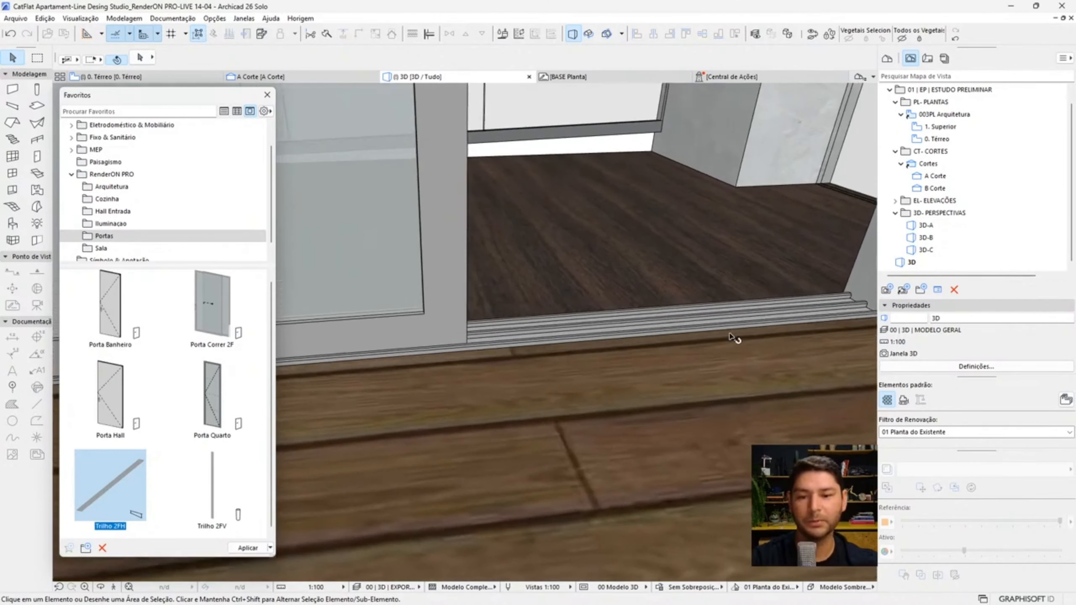
pyautogui.click(210, 500)
pyautogui.click(246, 548)
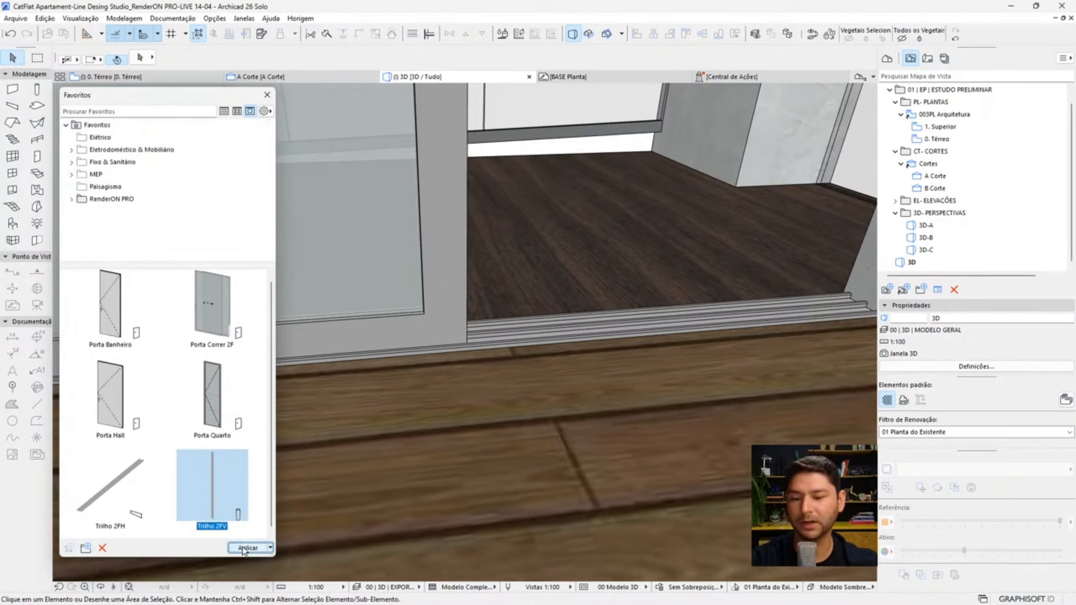
pyautogui.press('Escape')
pyautogui.click(782, 298)
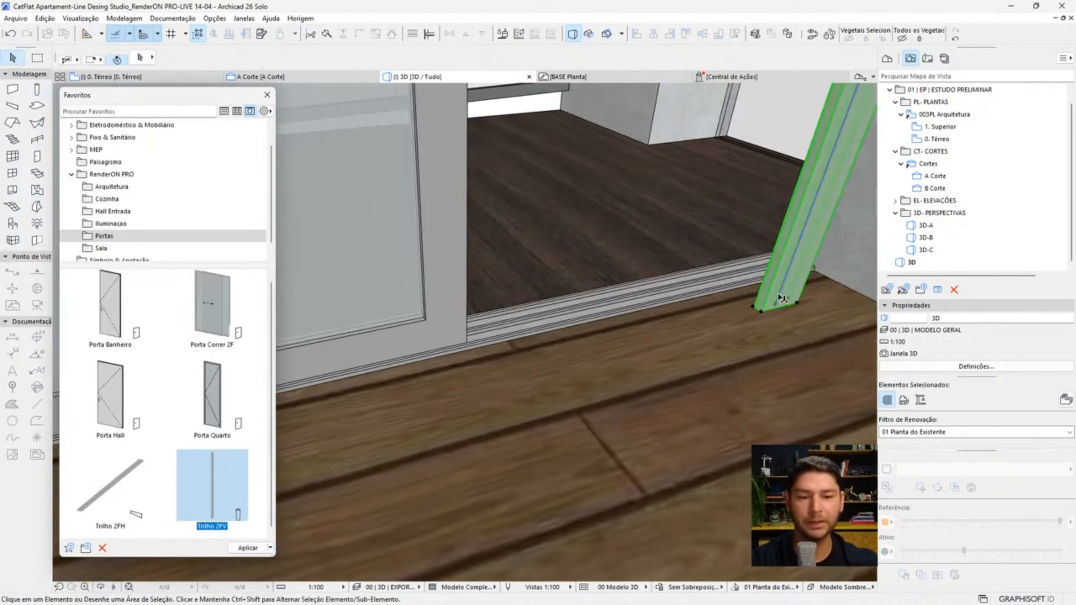
# - In the 0. Térreo floor plan, rotate the vertical track 90° and move it onto the sliding door's right jamb
pyautogui.click(164, 77)
pyautogui.scroll(9, 631, 280)
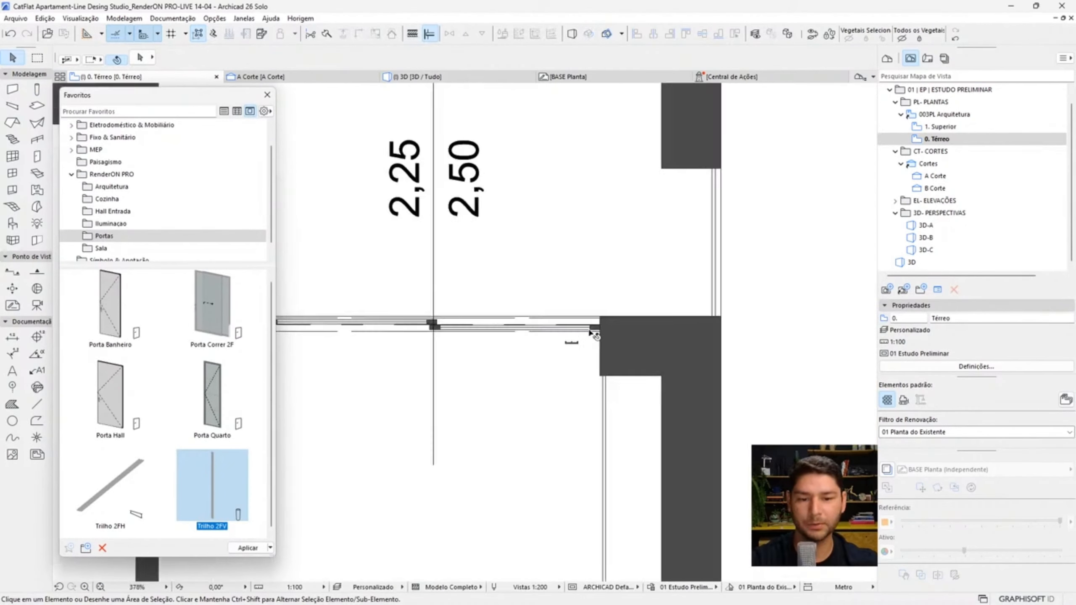
pyautogui.scroll(2, 554, 362)
pyautogui.hotkey('ctrl', 'e')
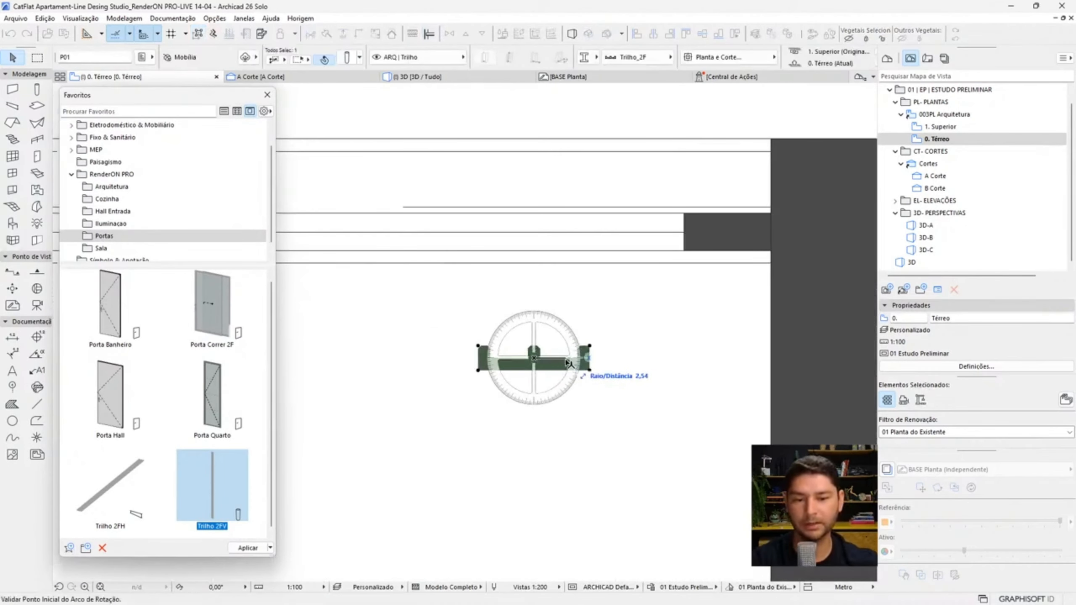
pyautogui.click(537, 294)
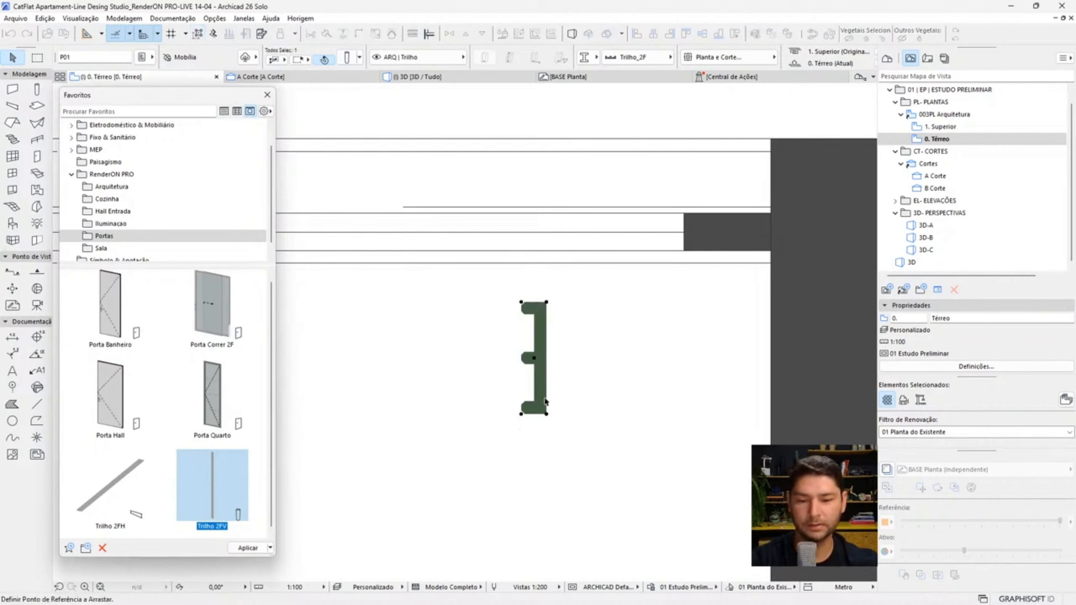
pyautogui.click(534, 359)
pyautogui.click(771, 207)
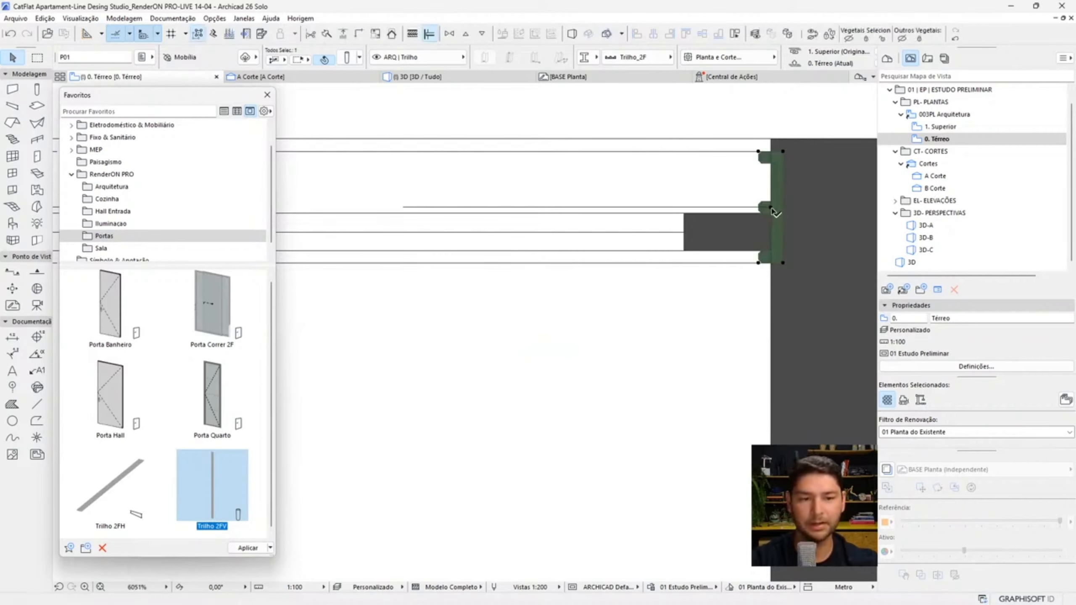
# - Examine the vertical track on the sliding door jamb and the surrounding room in 3D, closing the Favorites palette
pyautogui.press('F3')
pyautogui.scroll(5, 800, 233)
pyautogui.scroll(-3, 800, 233)
pyautogui.press('Escape')
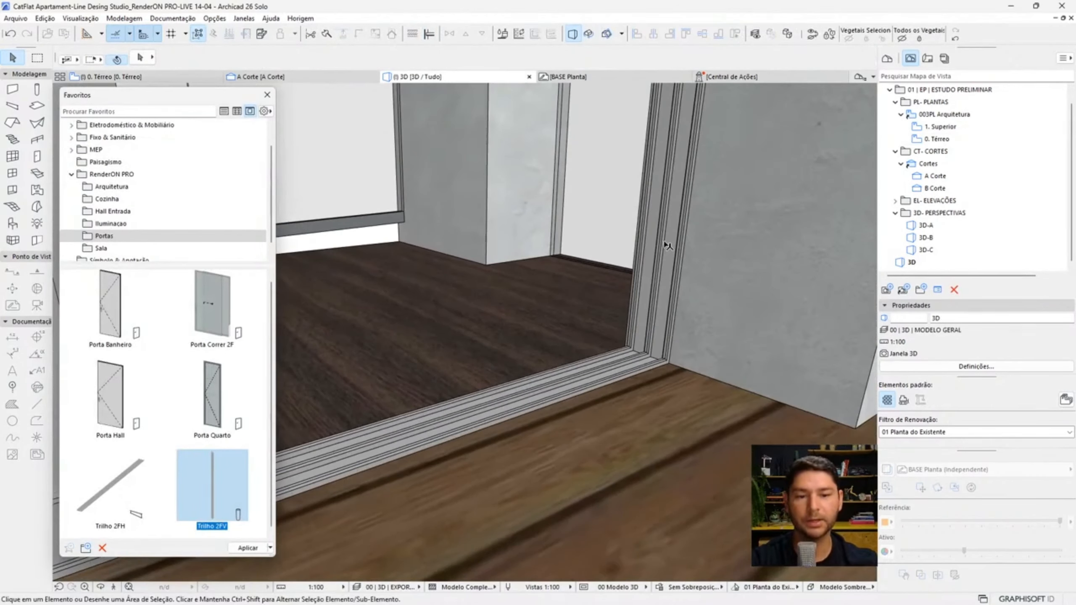
pyautogui.moveTo(666, 244); pyautogui.dragTo(519, 367, button='middle')
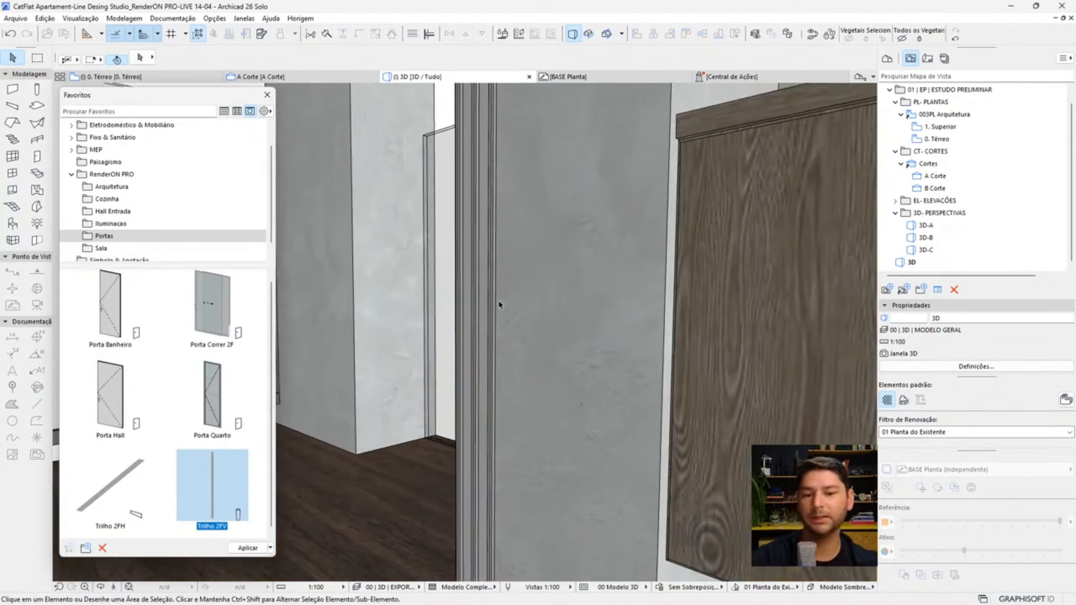
pyautogui.keyDown('shift'); pyautogui.moveTo(499, 304); pyautogui.dragTo(481, 282, button='middle'); pyautogui.keyUp('shift')
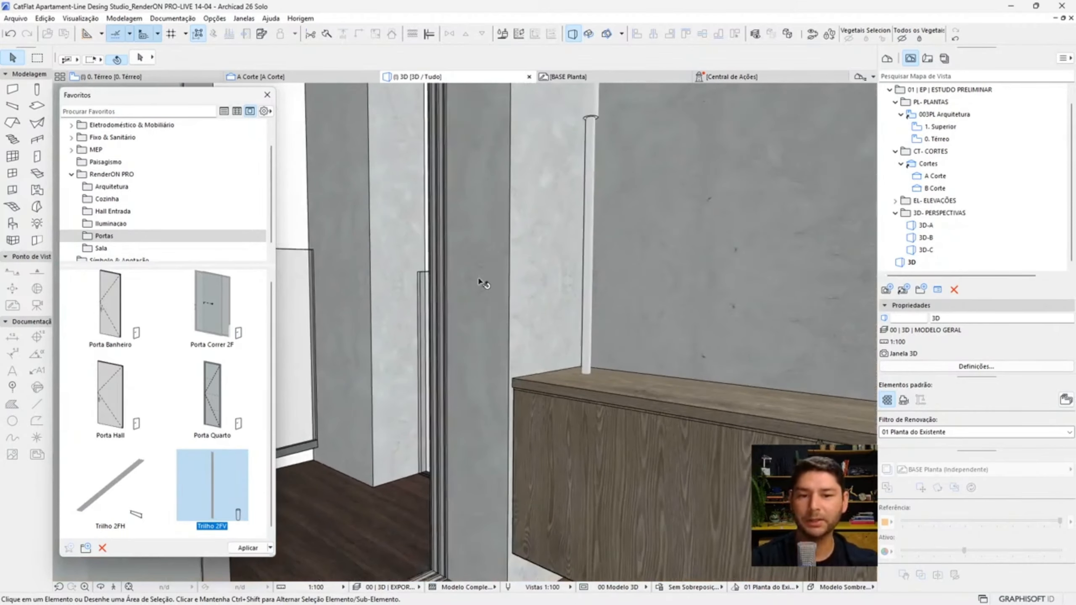
pyautogui.moveTo(472, 243); pyautogui.dragTo(473, 307, button='middle')
pyautogui.click(267, 94)
pyautogui.keyDown('shift'); pyautogui.moveTo(423, 211); pyautogui.dragTo(500, 296, button='middle'); pyautogui.keyUp('shift')
# - Switch to the other open Archicad project, RenderON PRO, and change its 3D style to one that shows element contours
pyautogui.moveTo(655, 597)
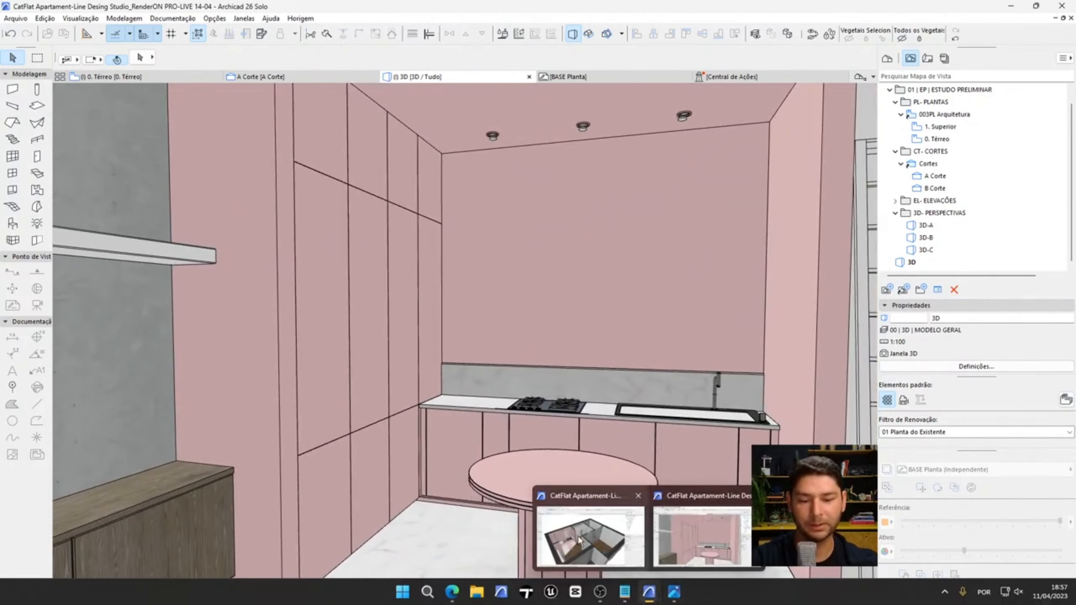
pyautogui.click(577, 535)
pyautogui.scroll(6, 510, 293)
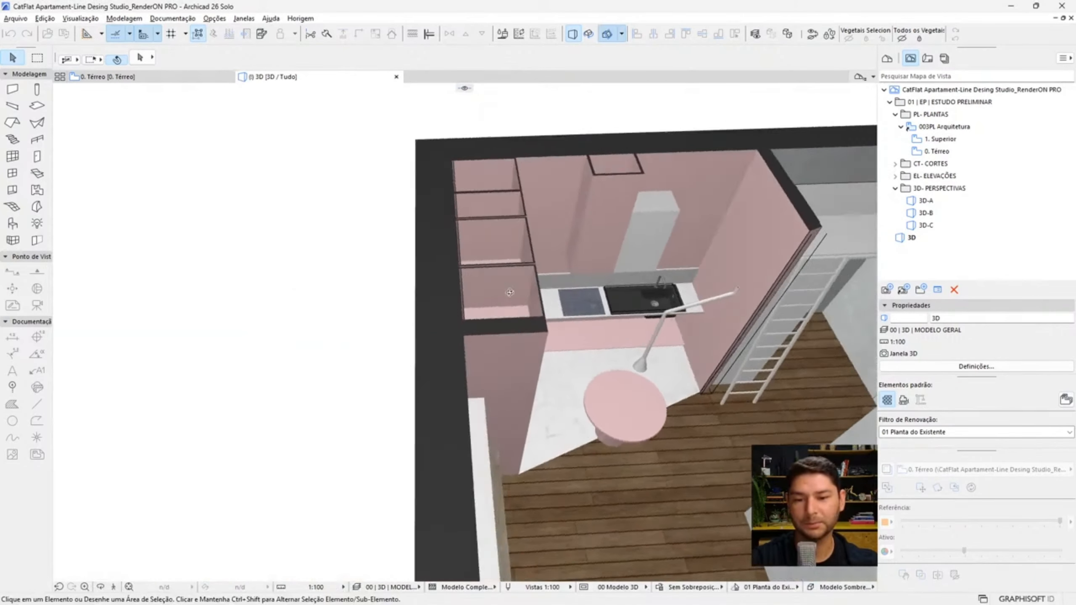
pyautogui.scroll(-6, 509, 293)
pyautogui.click(836, 588)
pyautogui.click(902, 559)
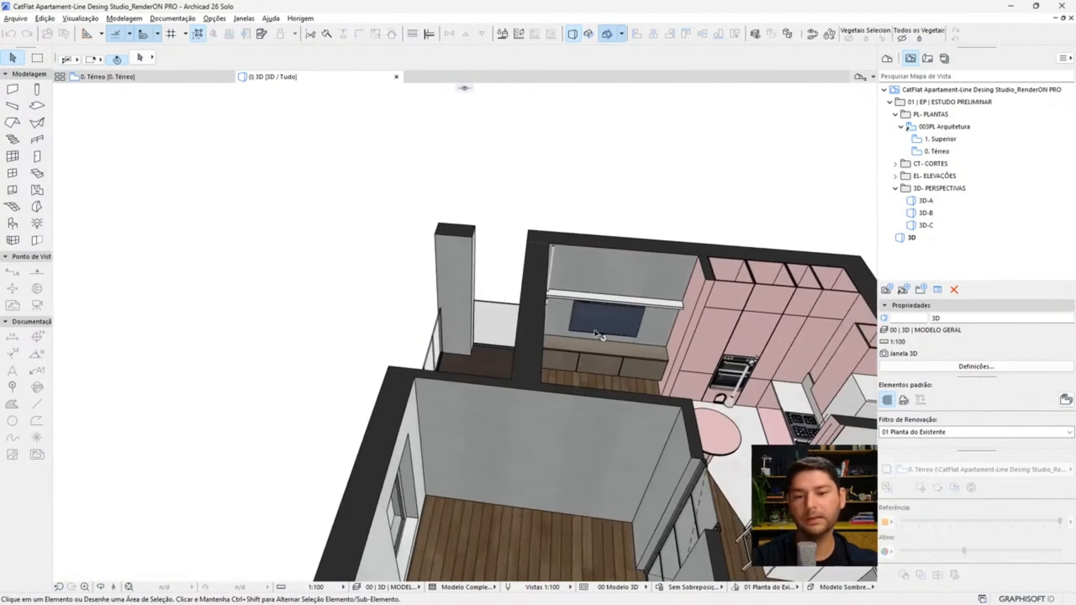
# - Apply the 00 | 3D | EXPORTE TWINMOTION layer combination to the 3D view near the sliding door
pyautogui.scroll(4, 593, 327)
pyautogui.moveTo(593, 327)
pyautogui.keyDown('shift'); pyautogui.mouseDown(button='middle')
pyautogui.moveTo(524, 307)
pyautogui.moveTo(534, 307)
pyautogui.mouseUp(button='middle'); pyautogui.keyUp('shift')
pyautogui.scroll(5, 551, 314)
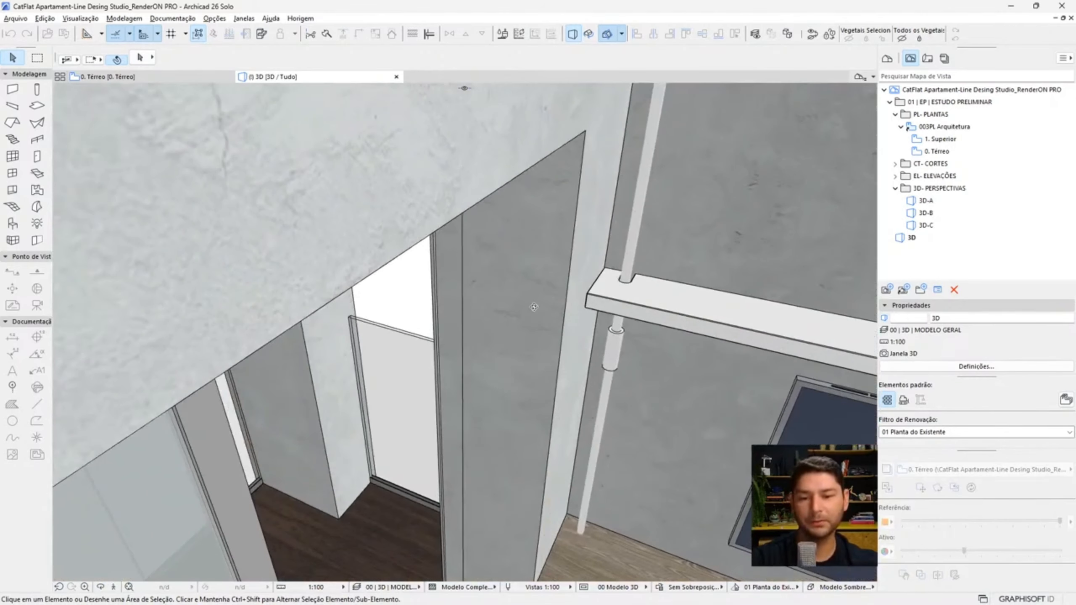
pyautogui.click(375, 588)
pyautogui.click(479, 532)
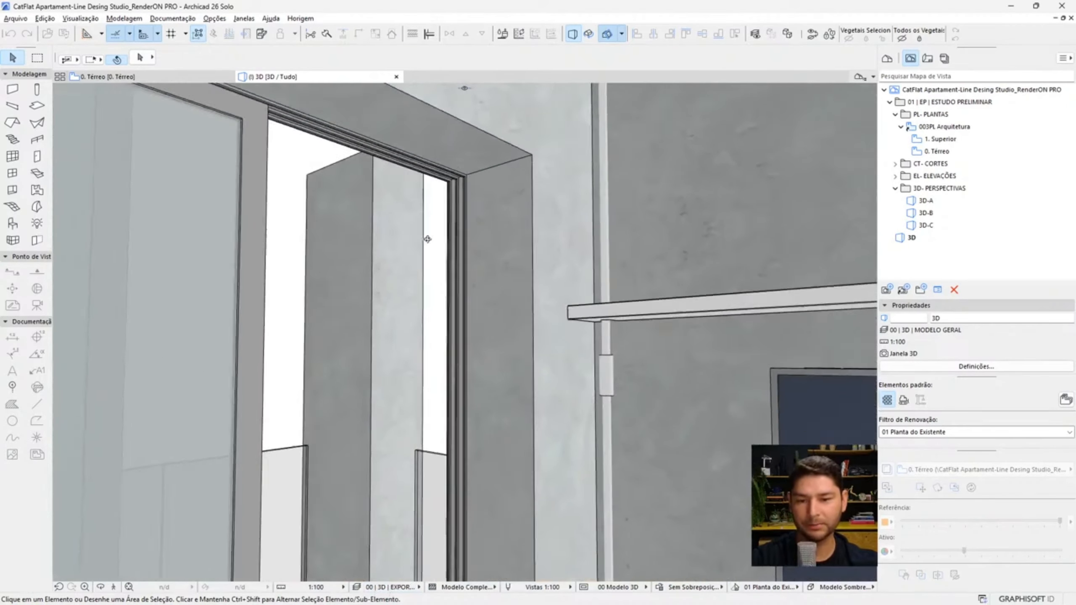
# - Examine the sliding door tracks, kitchen sink and wall outlets of the reference apartment in 3D
pyautogui.keyDown('shift'); pyautogui.moveTo(537, 306); pyautogui.dragTo(627, 344, button='middle'); pyautogui.keyUp('shift')
pyautogui.scroll(-5, 334, 253)
pyautogui.scroll(4, 656, 292)
pyautogui.scroll(3, 542, 307)
pyautogui.scroll(4, 491, 371)
pyautogui.scroll(-3, 487, 368)
pyautogui.scroll(5, 693, 350)
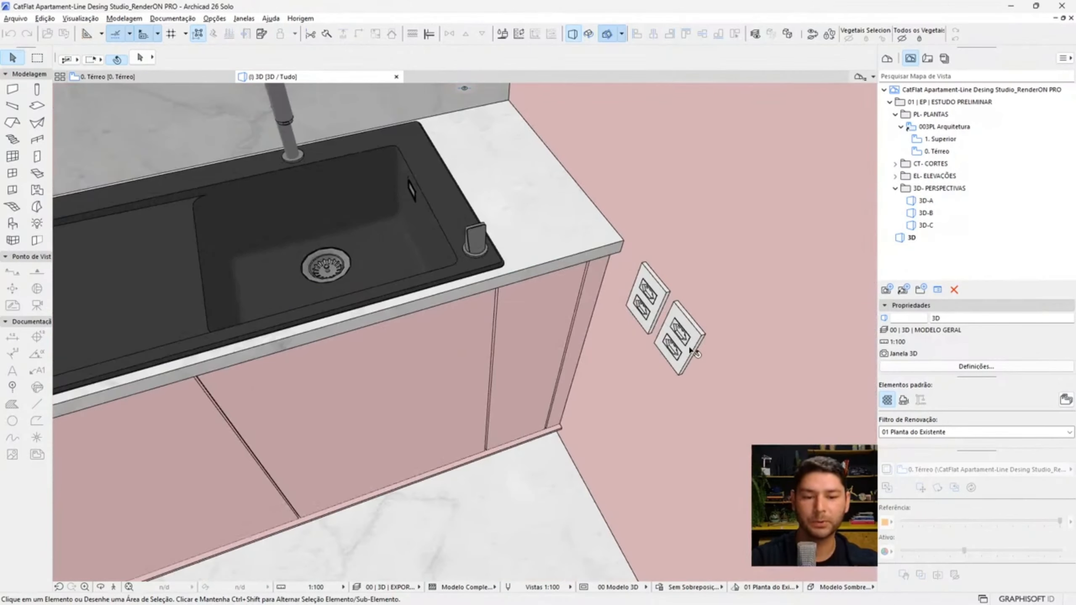
pyautogui.scroll(-5, 694, 353)
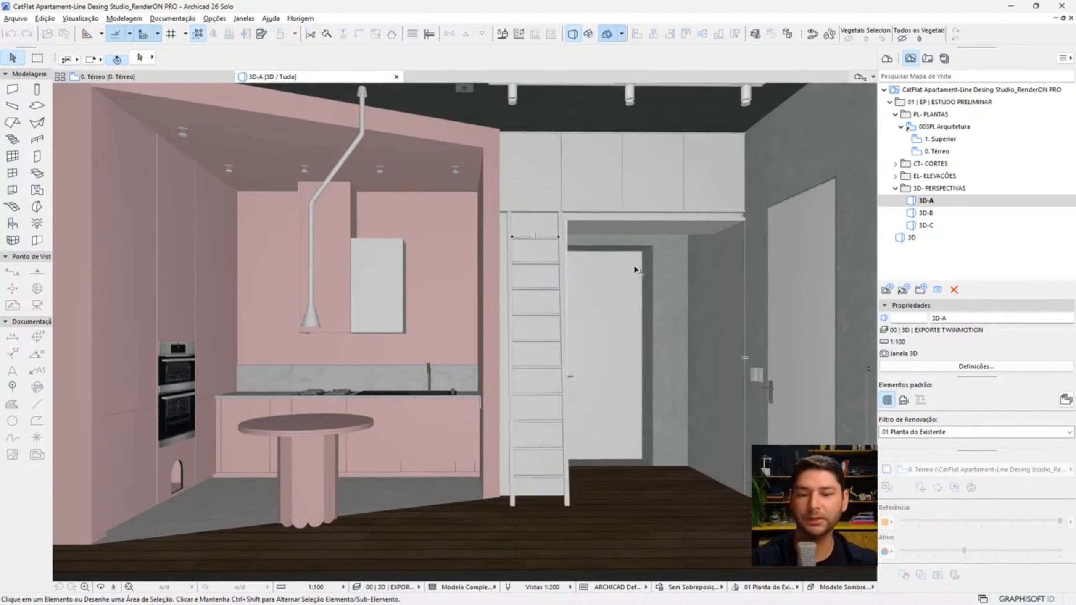
# - Select the cylinder ceiling light in the 3D-A perspective for a closer look and restore the saved 3D-A view
pyautogui.scroll(6, 522, 113)
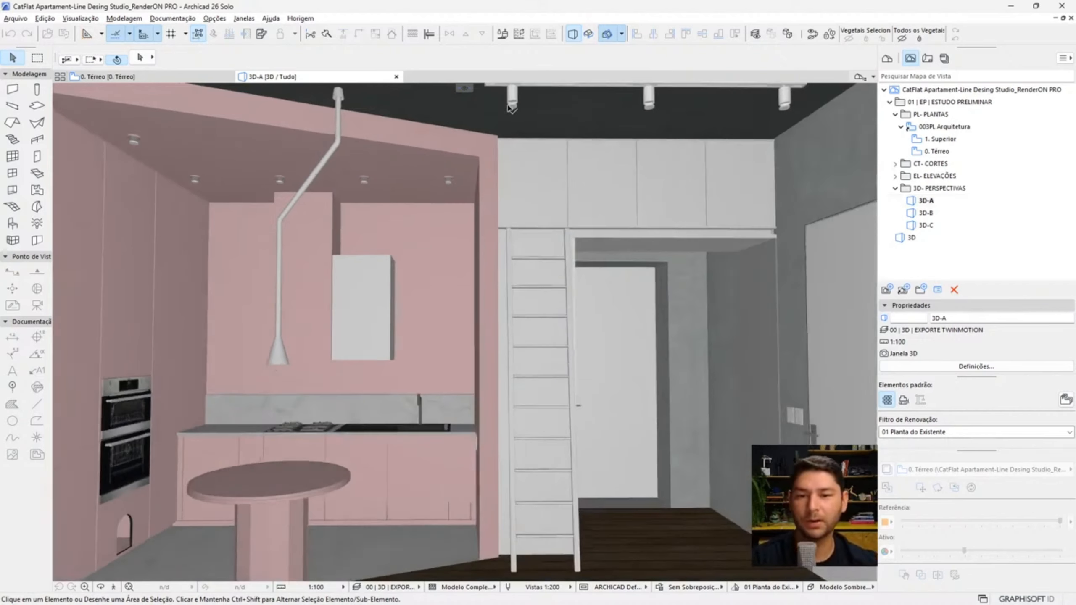
pyautogui.click(513, 157)
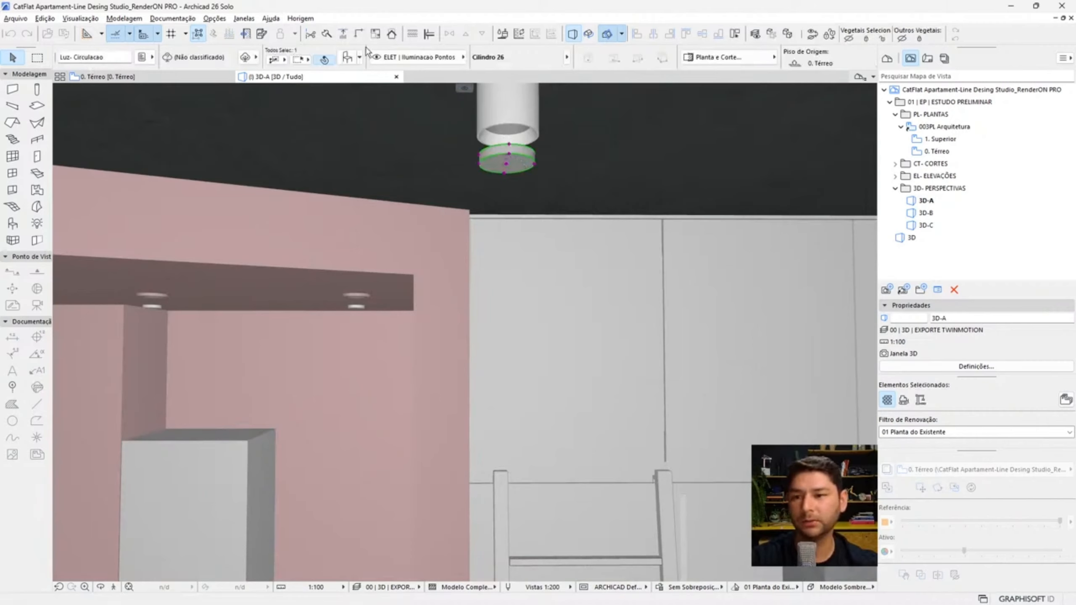
pyautogui.doubleClick(941, 201)
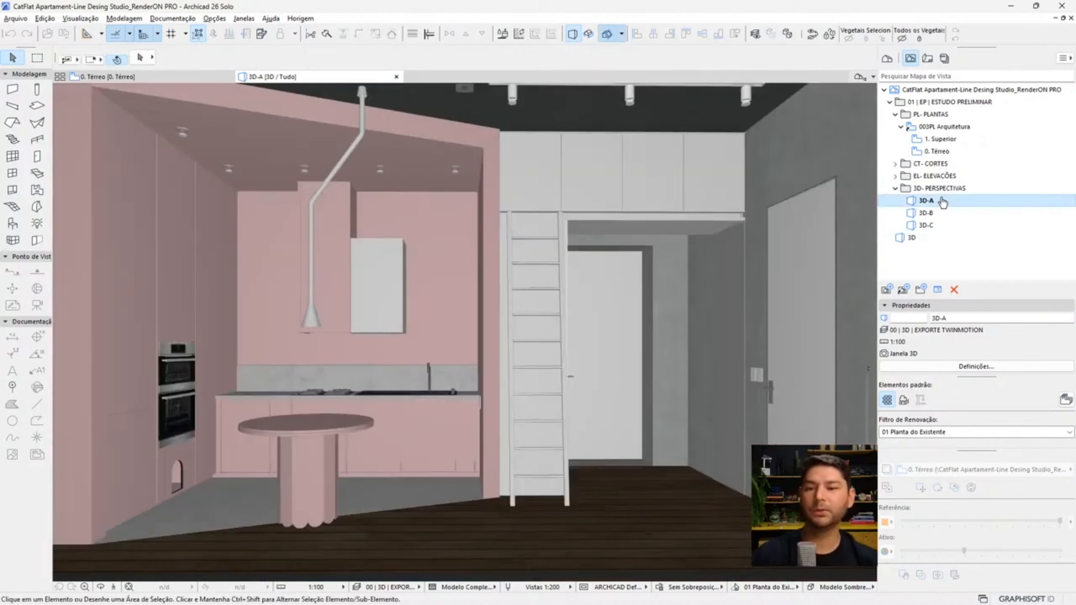